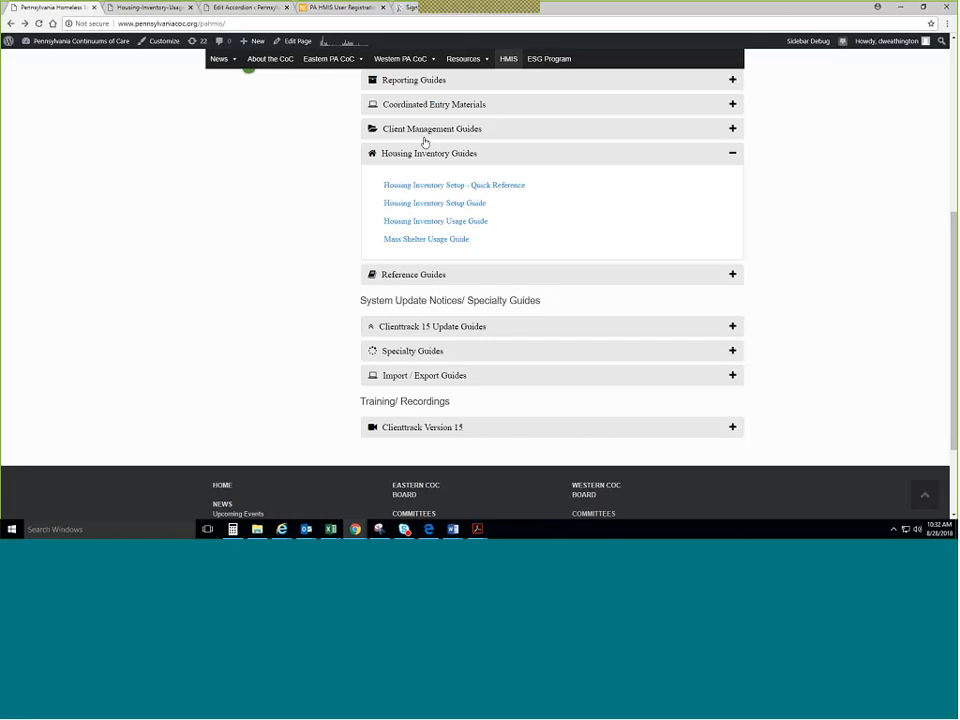
Skim the PA HMIS guides and ClientTrack Version 15 recordings, then show Chrome's window previews.
scroll(475, 208, "up", 1)
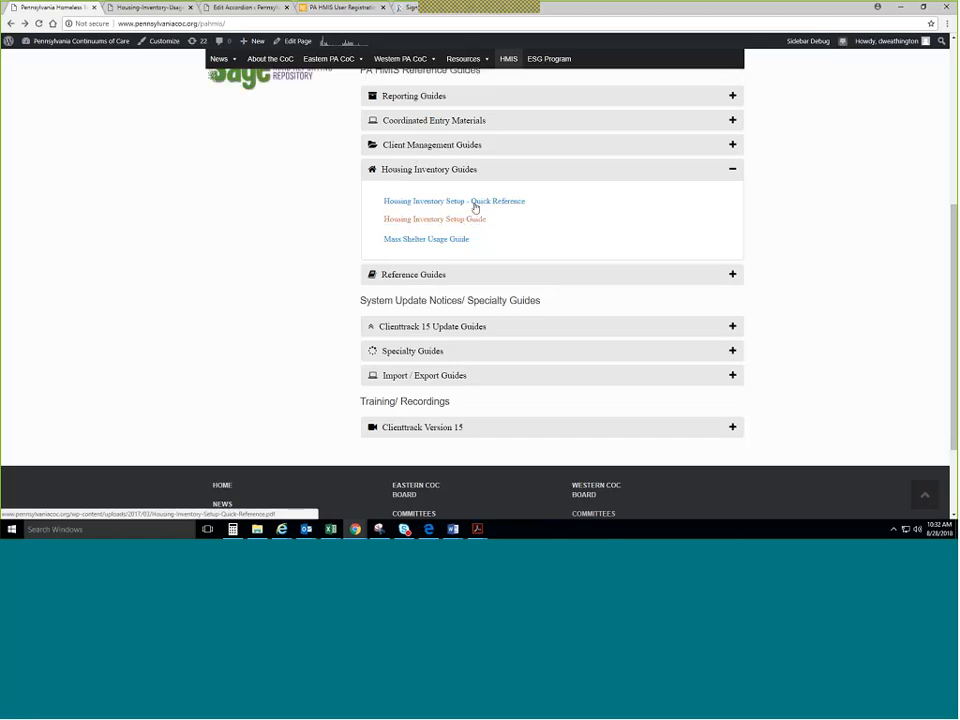
scroll(475, 208, "up", 5)
scroll(475, 206, "down", 2)
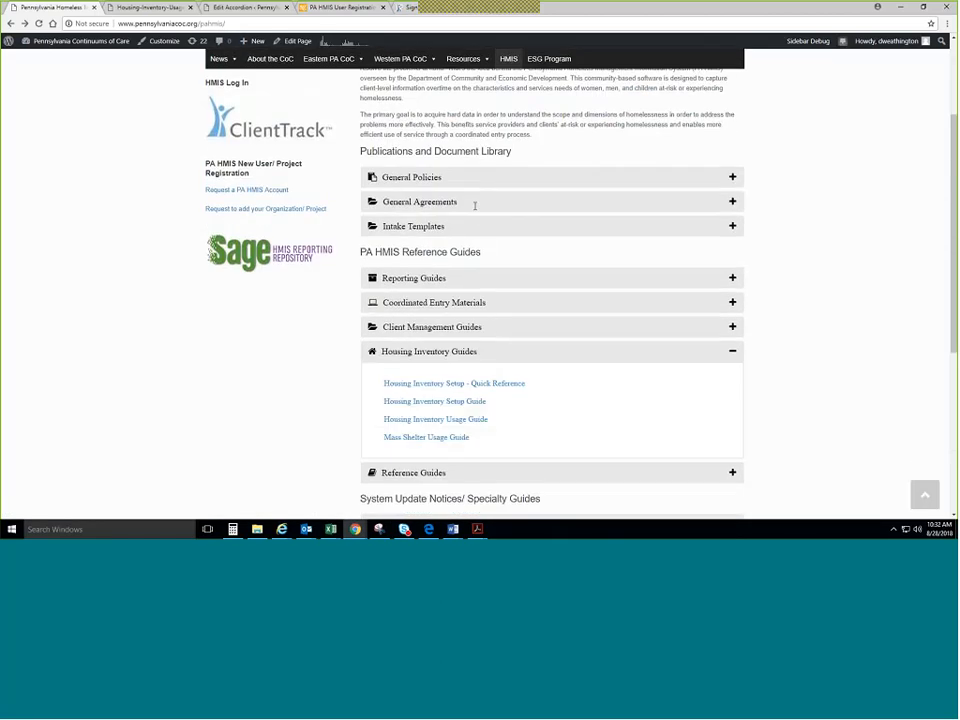
scroll(475, 206, "down", 2)
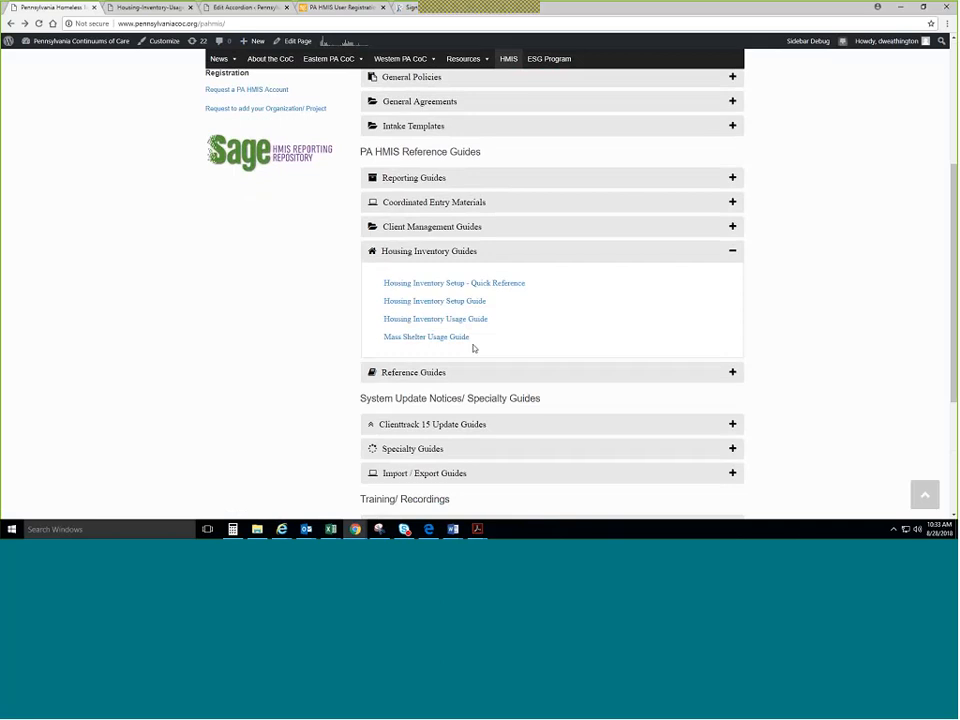
scroll(524, 331, "down", 2)
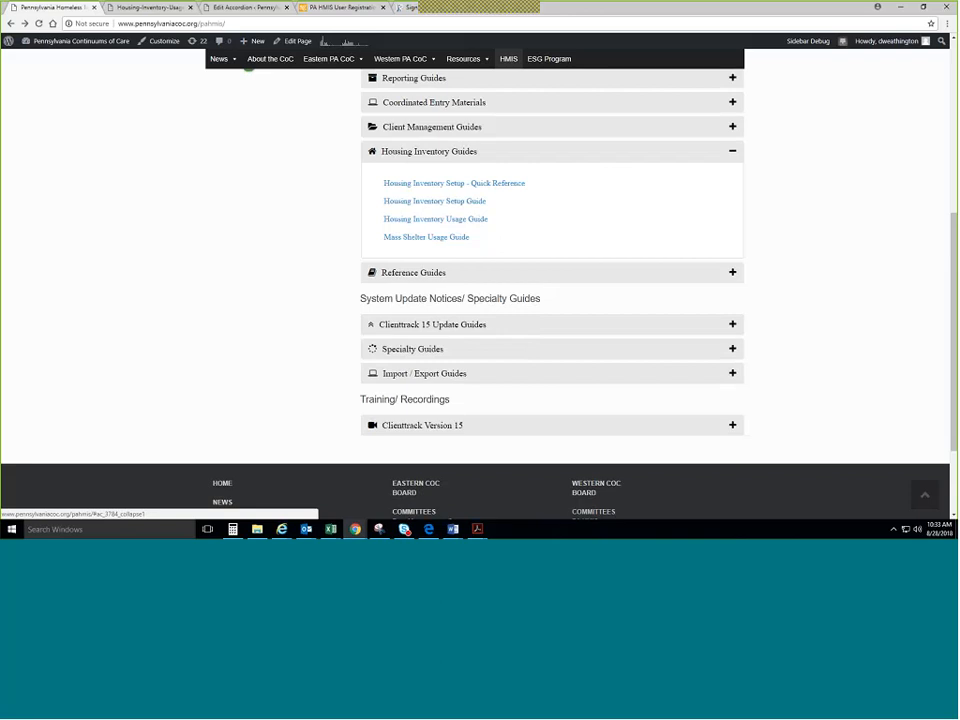
left_click(491, 430)
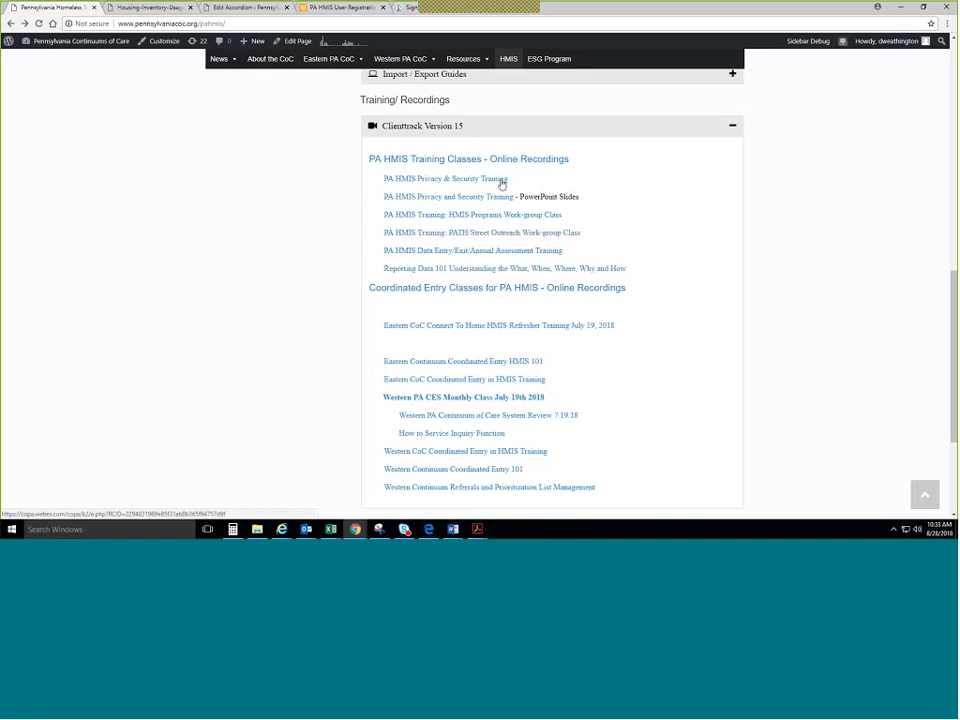
left_click(732, 126)
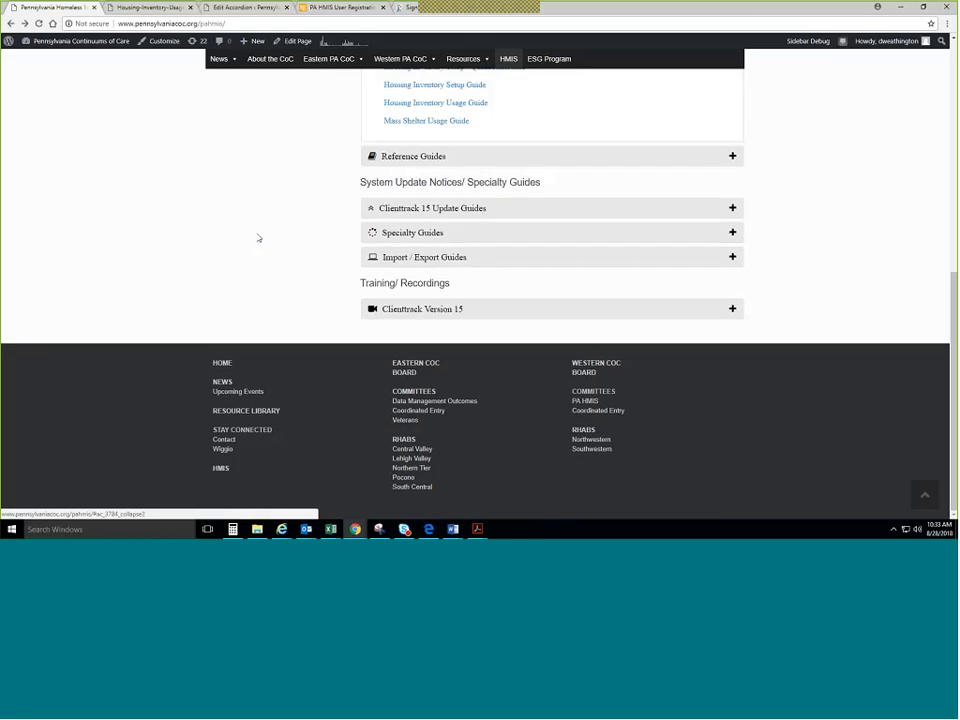
scroll(259, 238, "up", 5)
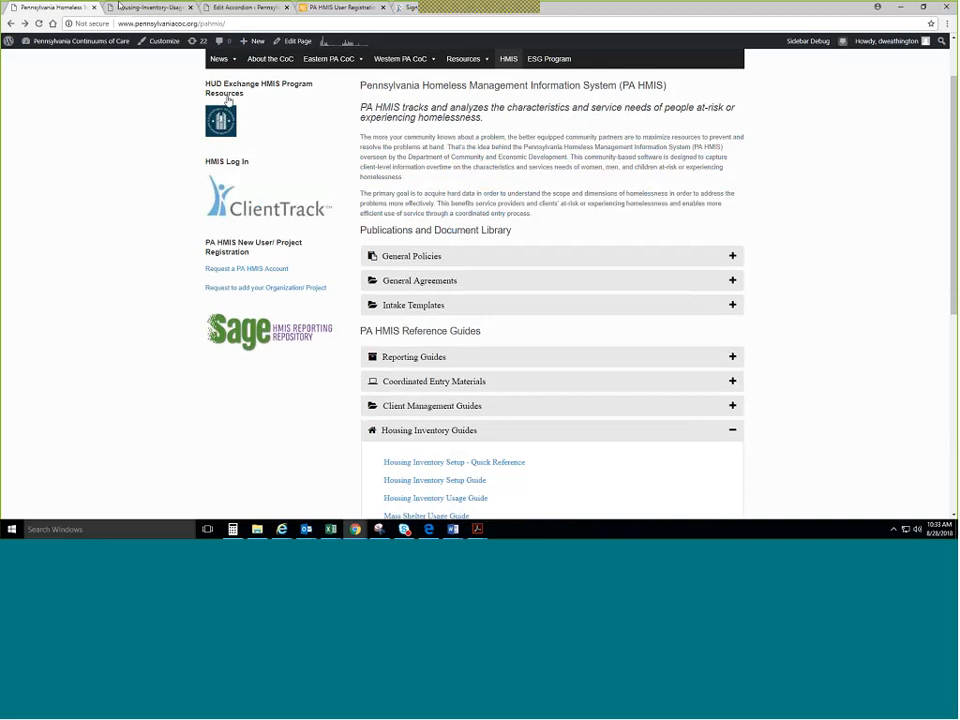
left_click(355, 529)
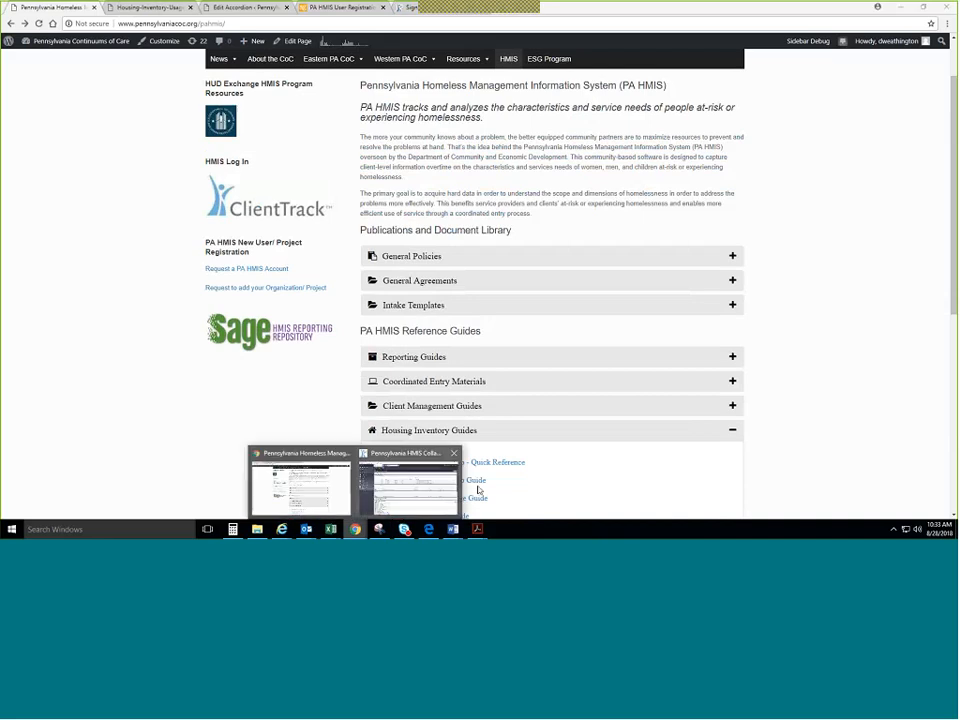
In ClientTrack, keep the current primary agency and resume the paused 2017 HMIS Programs Enrollment workflow.
left_click(409, 490)
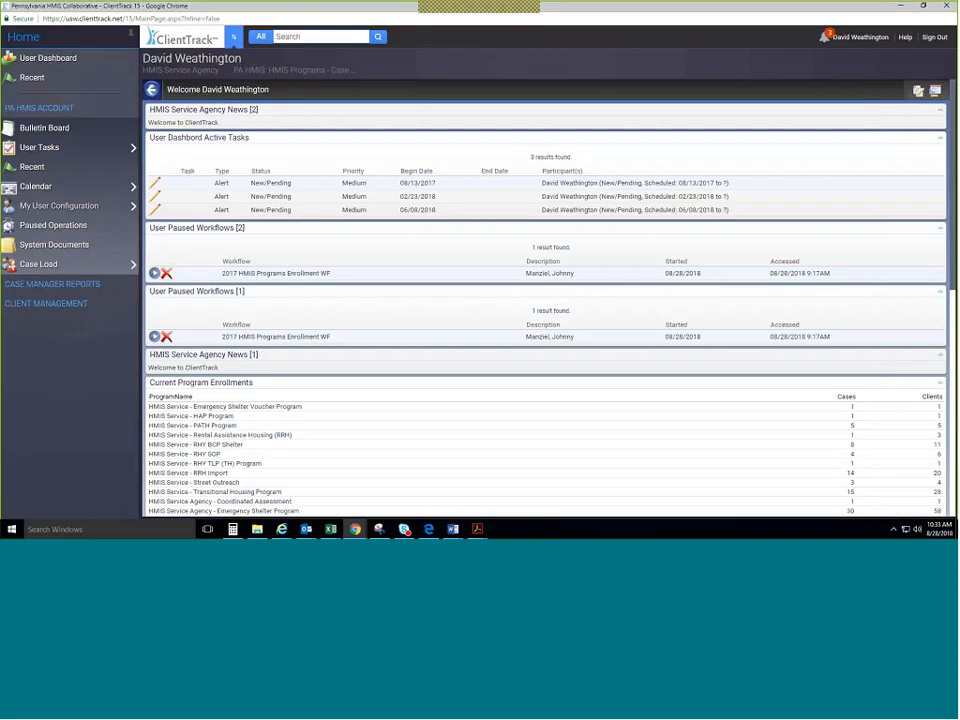
left_click(202, 74)
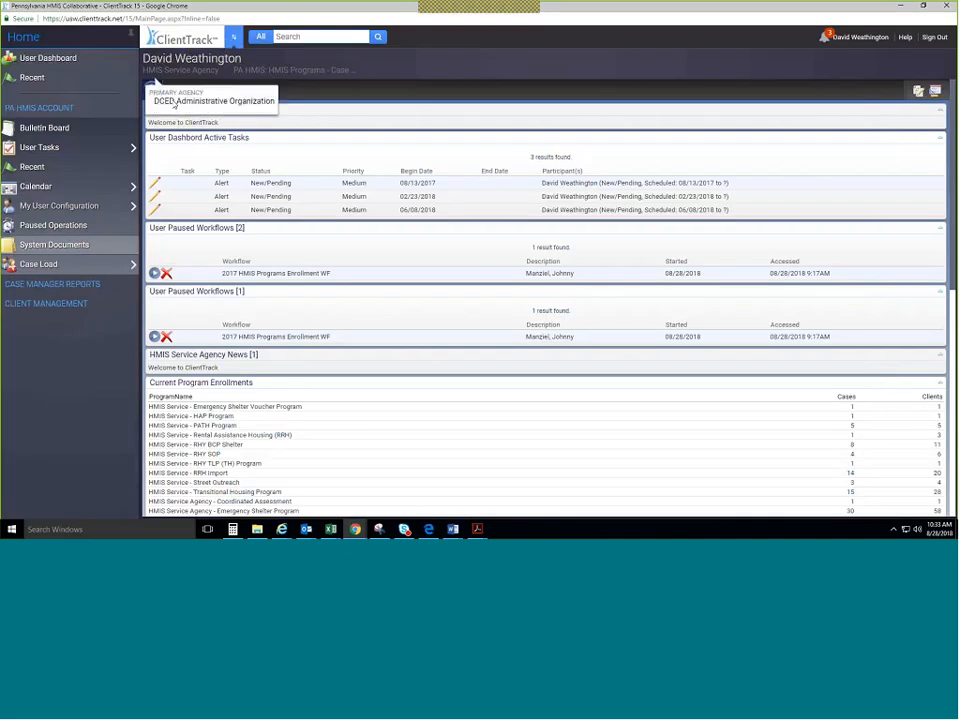
left_click(175, 103)
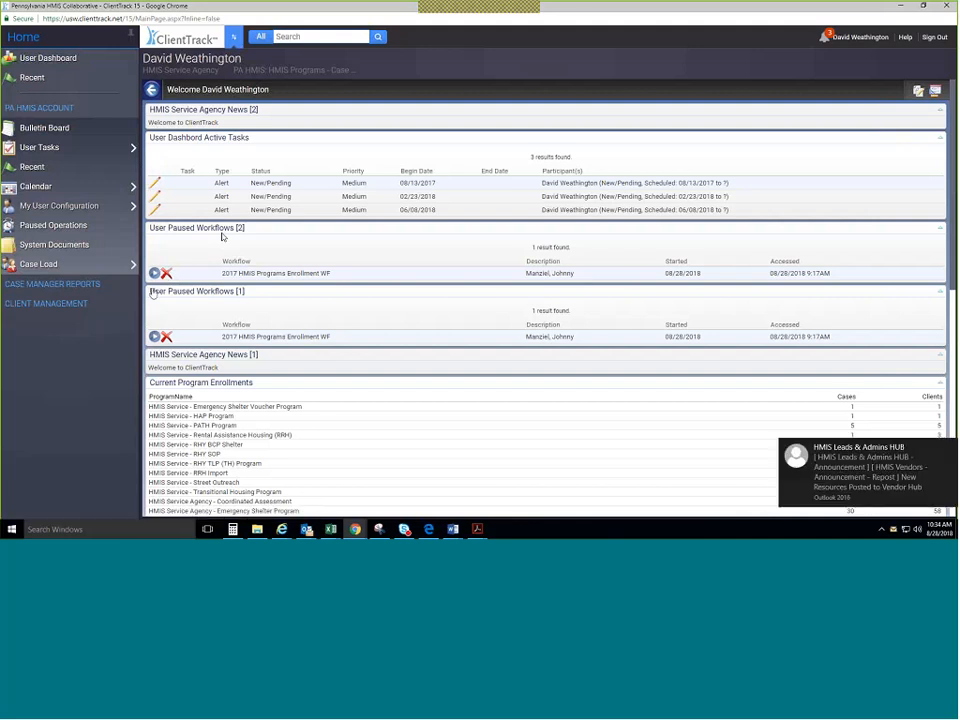
left_click(154, 273)
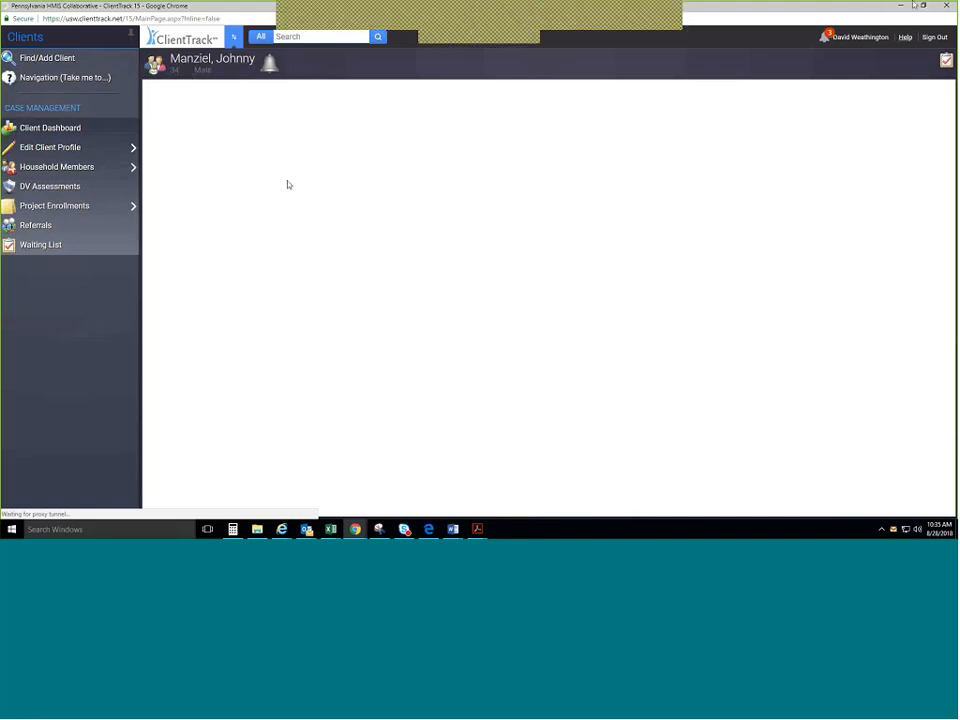
Re-maximize ClientTrack, visit the Home workspace, then return to the client's Perform Check-In step.
left_click(923, 6)
double_click(692, 149)
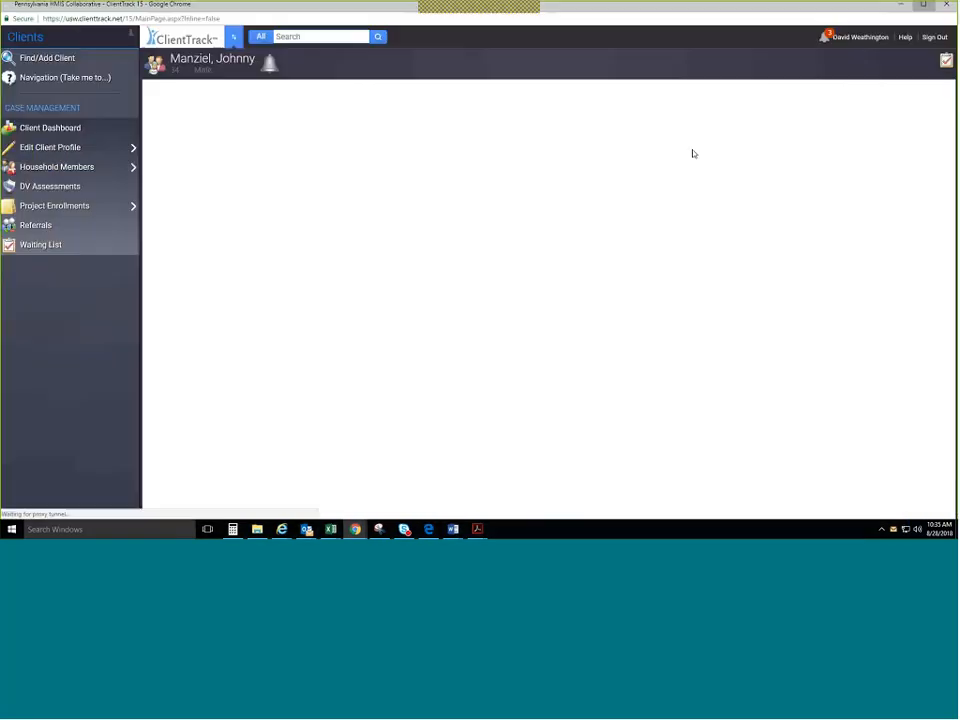
left_click(236, 39)
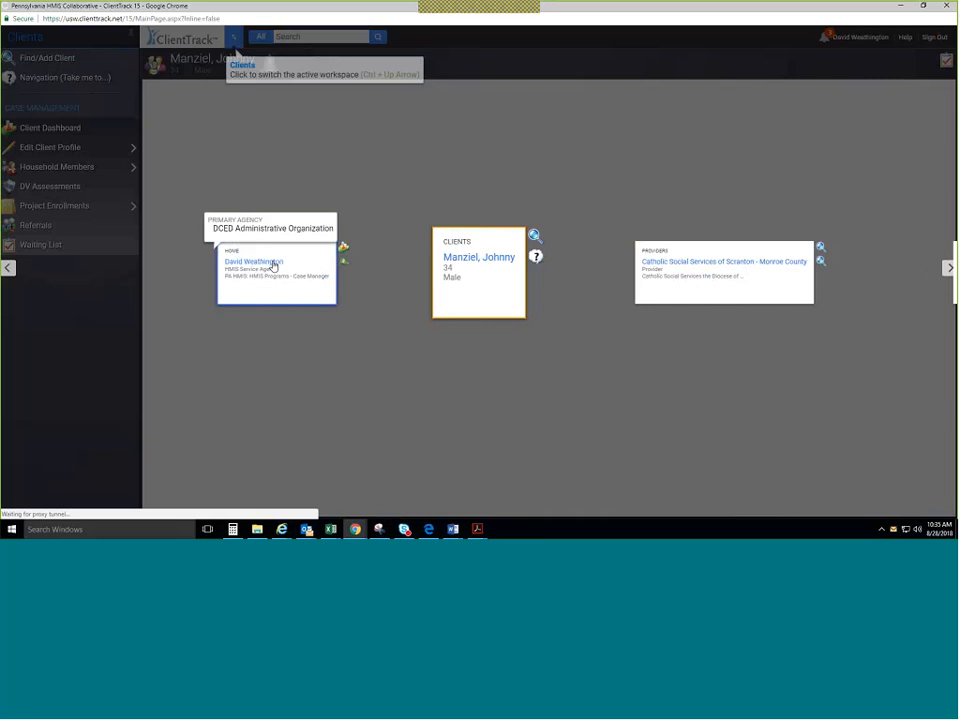
left_click(274, 261)
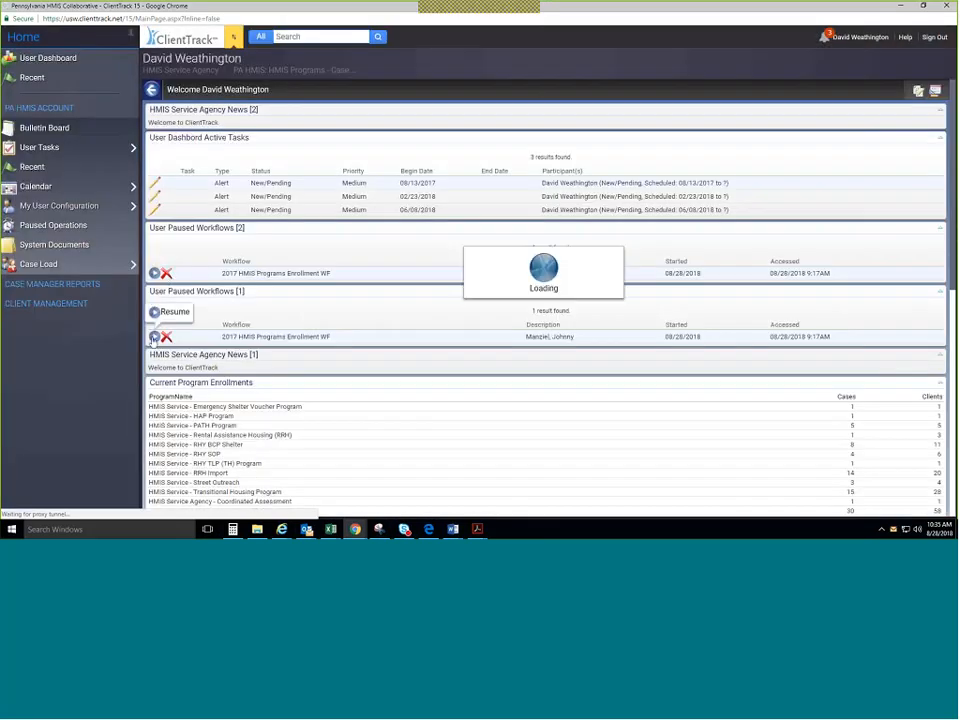
left_click(233, 37)
left_click(655, 285)
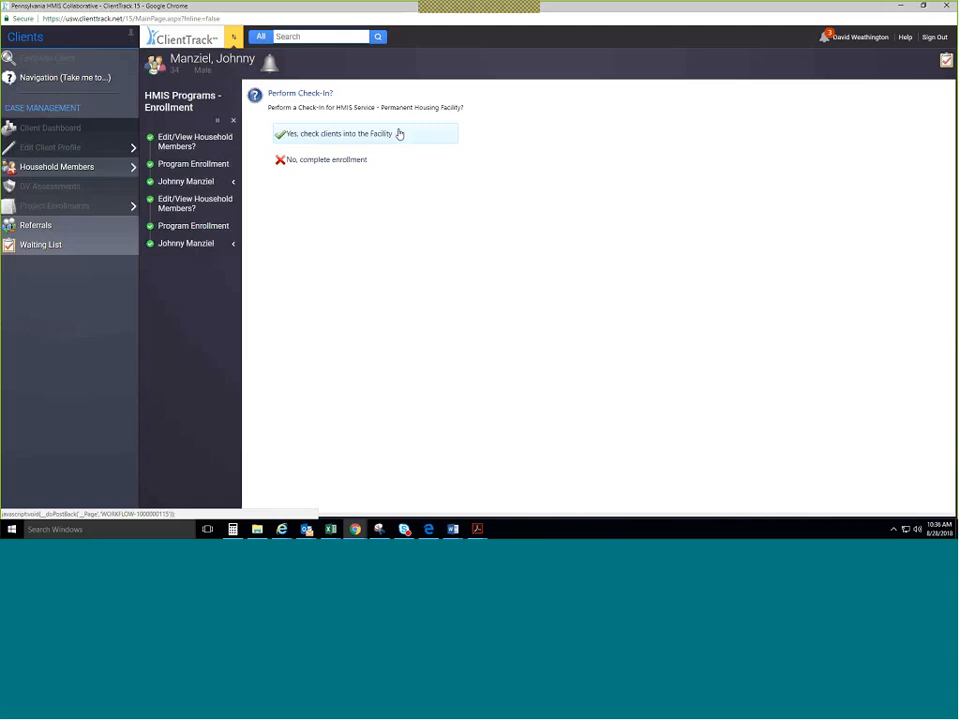
Agree to the facility check-in, dismiss the rooms overview, and assign Room Unit 1 #1, Bed 1 #1.
left_click(399, 133)
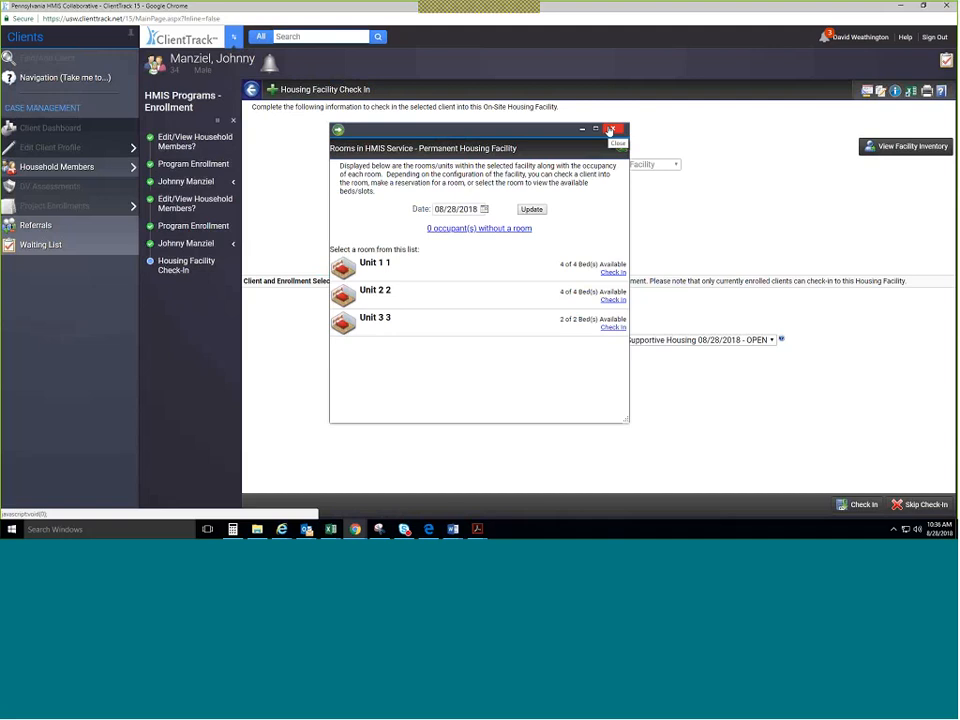
left_click(610, 130)
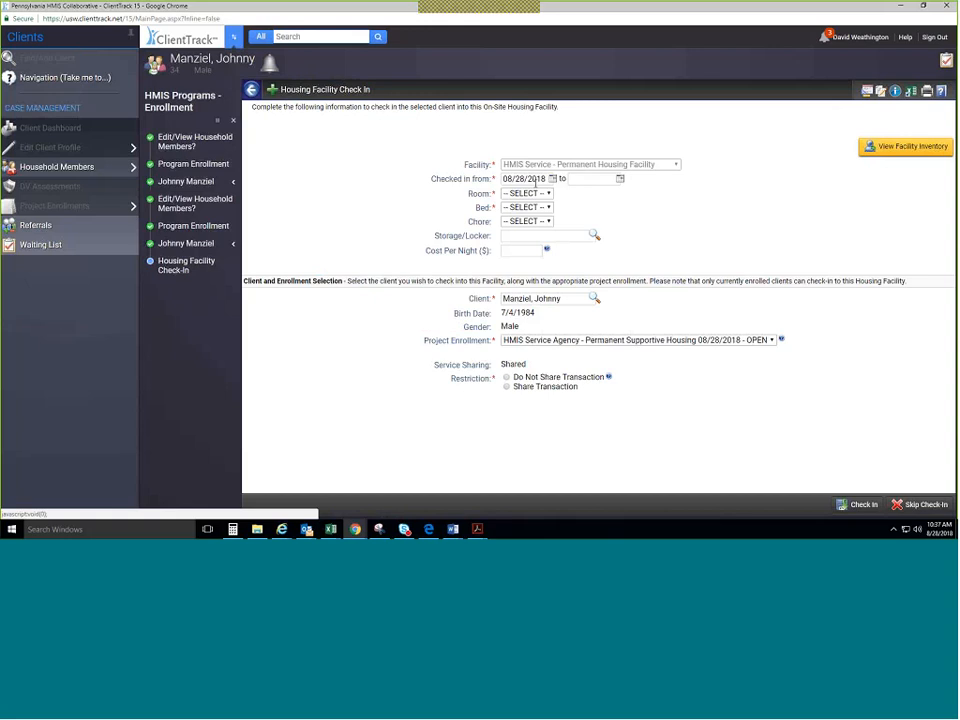
left_click(524, 193)
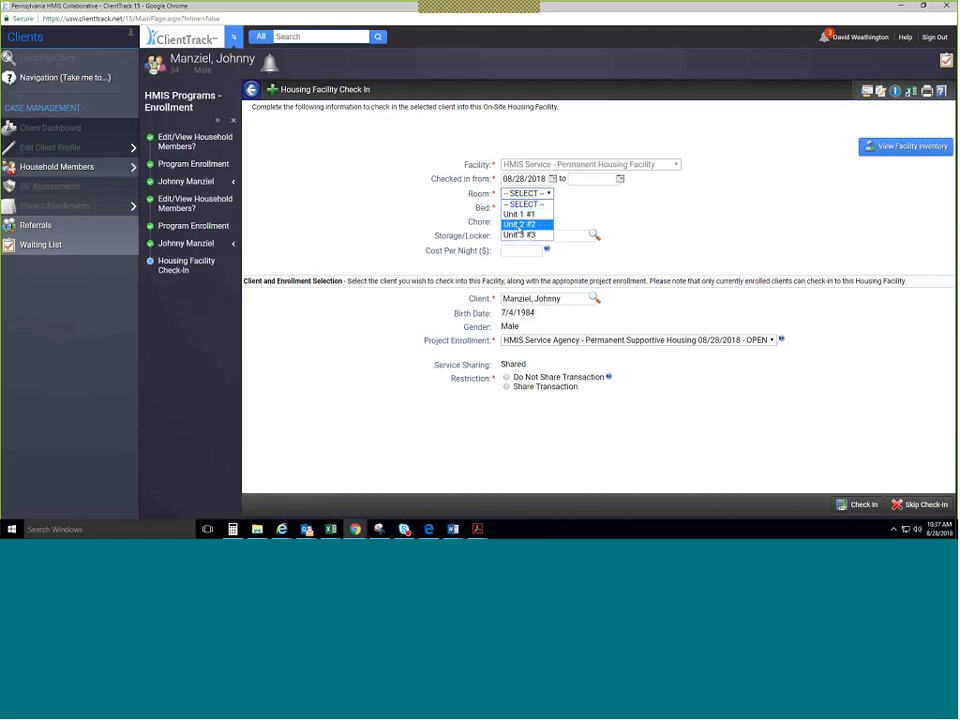
left_click(530, 215)
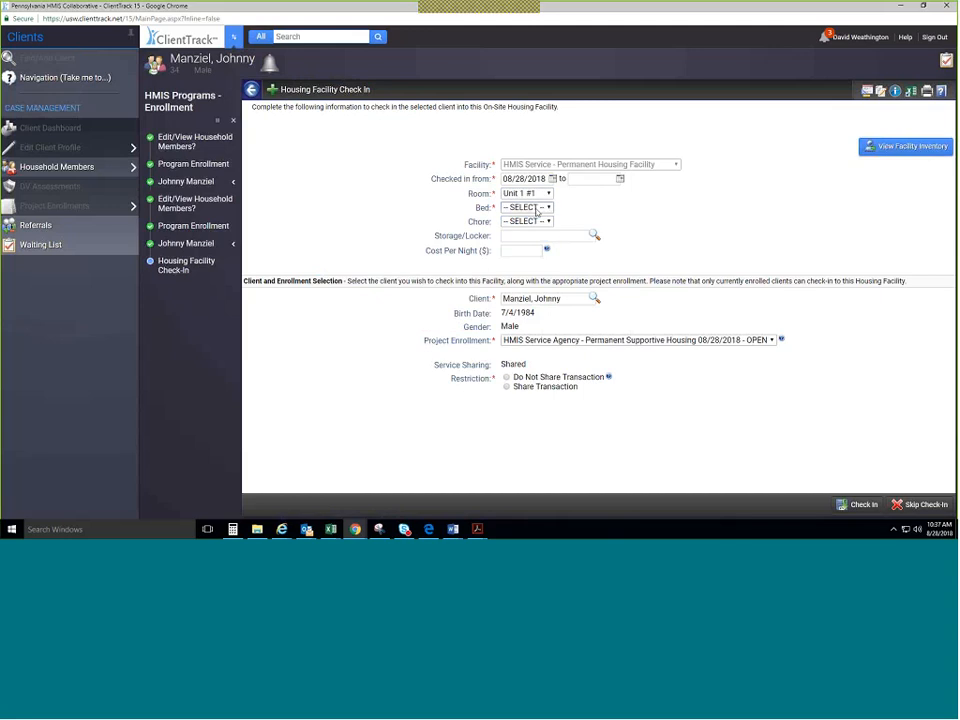
left_click(537, 210)
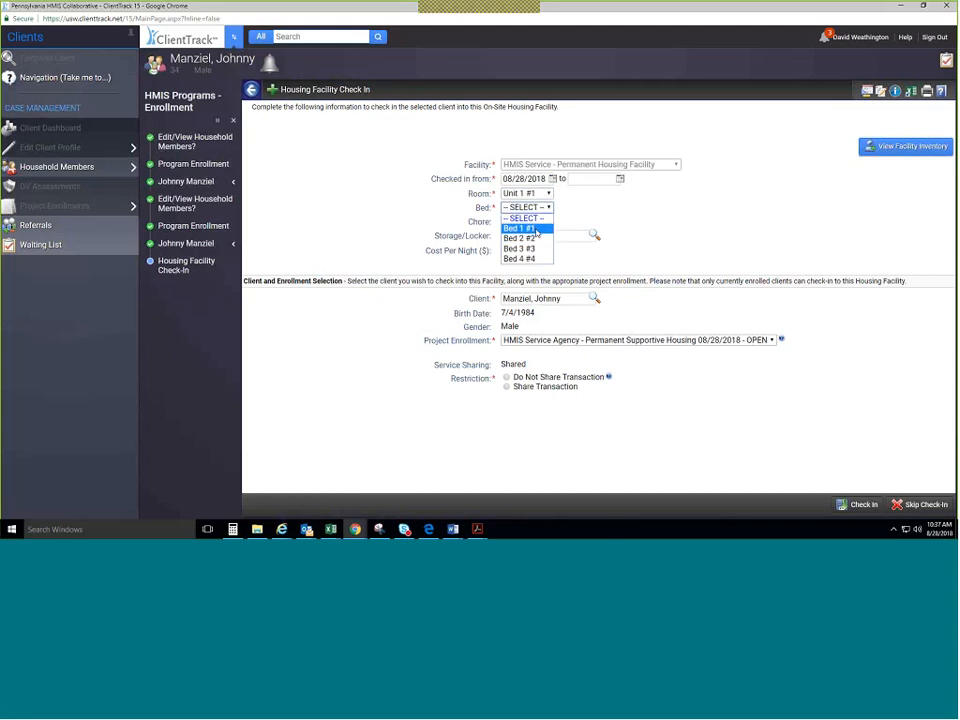
left_click(537, 230)
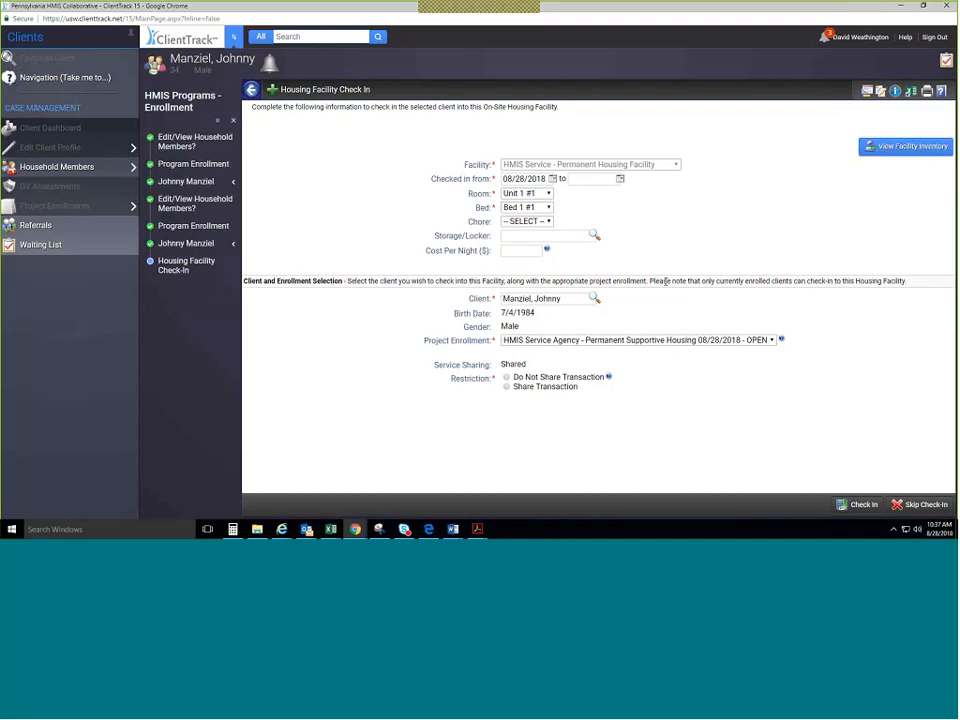
left_click(520, 251)
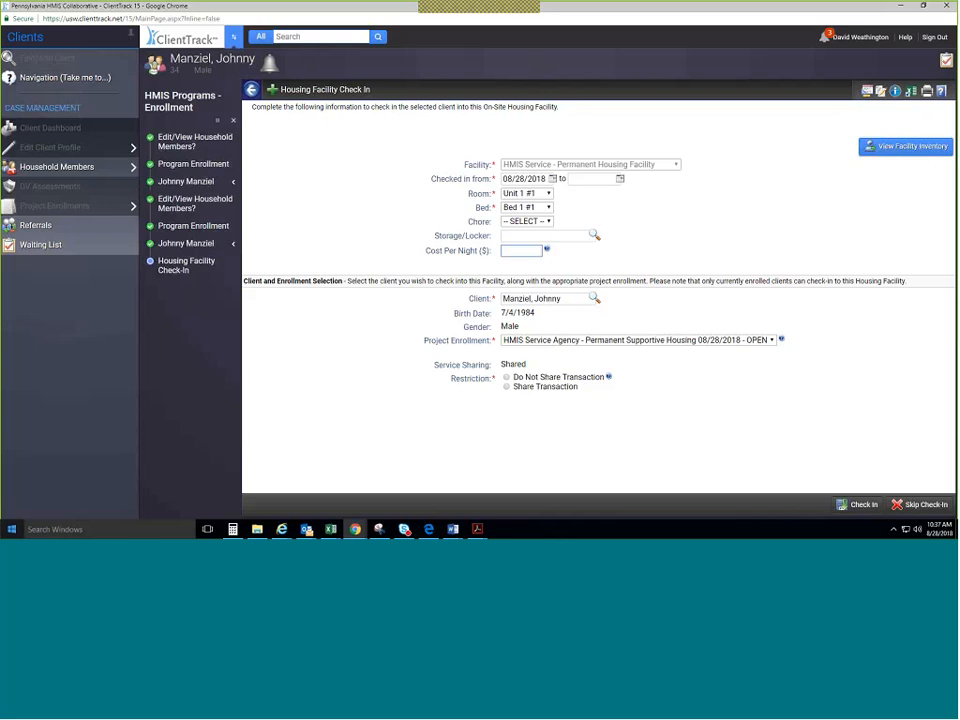
Set $20.25 per night, link the Permanent Supportive Housing enrollment, share the transaction, and check in.
type("20.25")
key("Tab")
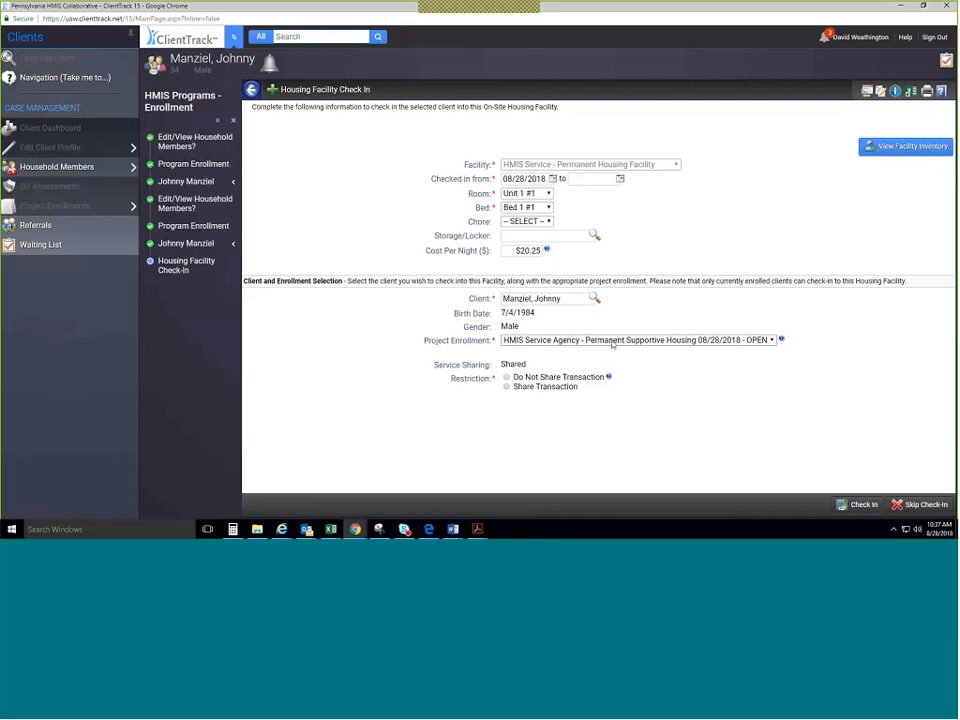
left_click(612, 341)
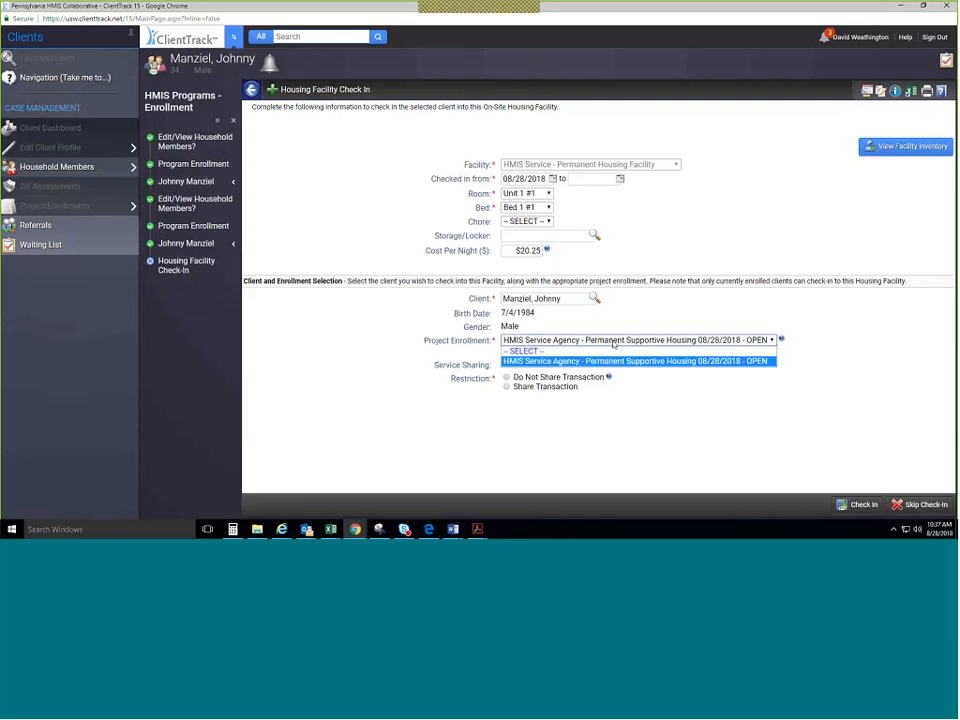
left_click(640, 360)
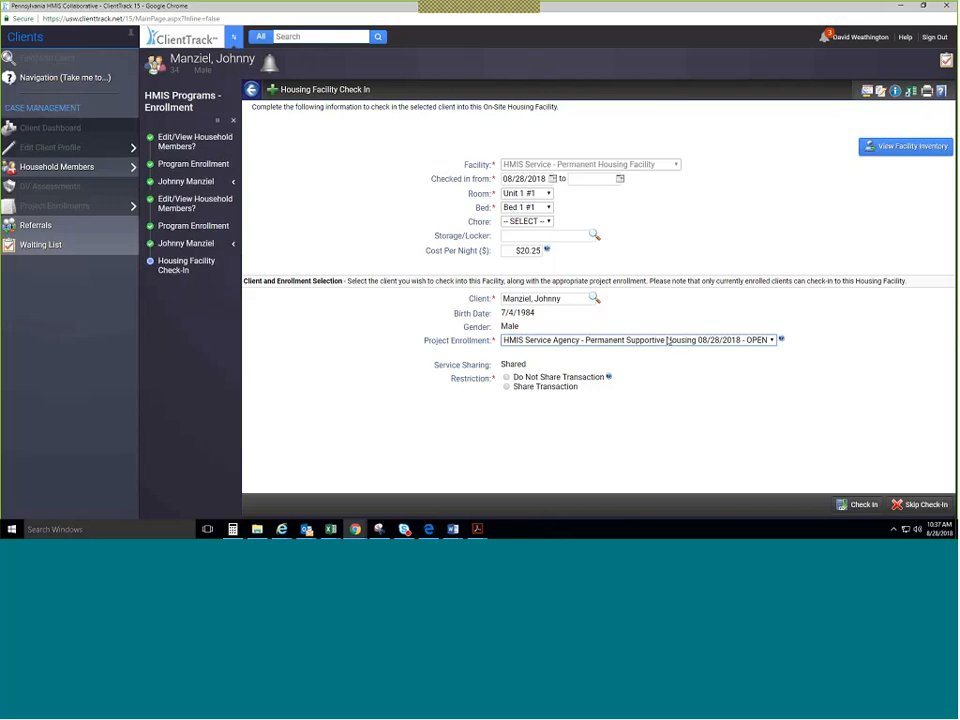
left_click(680, 341)
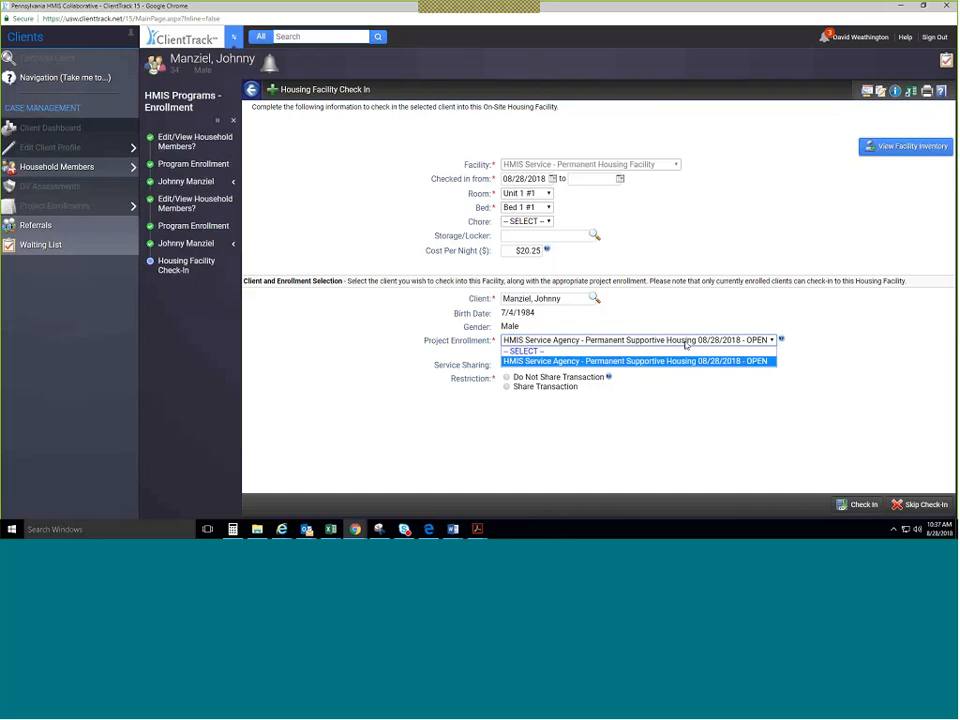
left_click(686, 341)
left_click(686, 341)
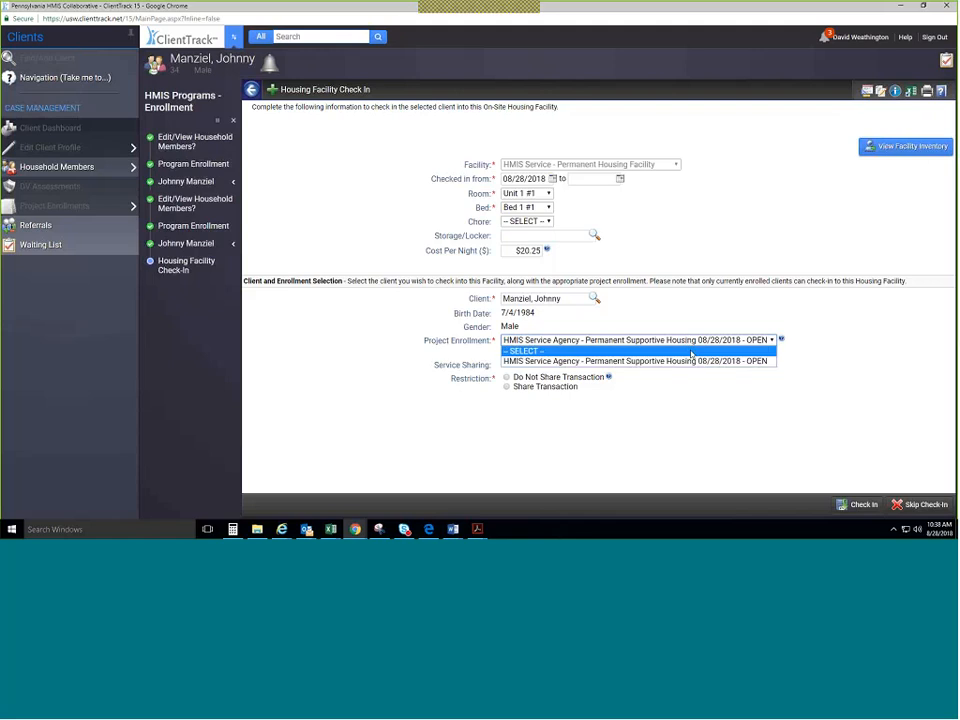
left_click(704, 363)
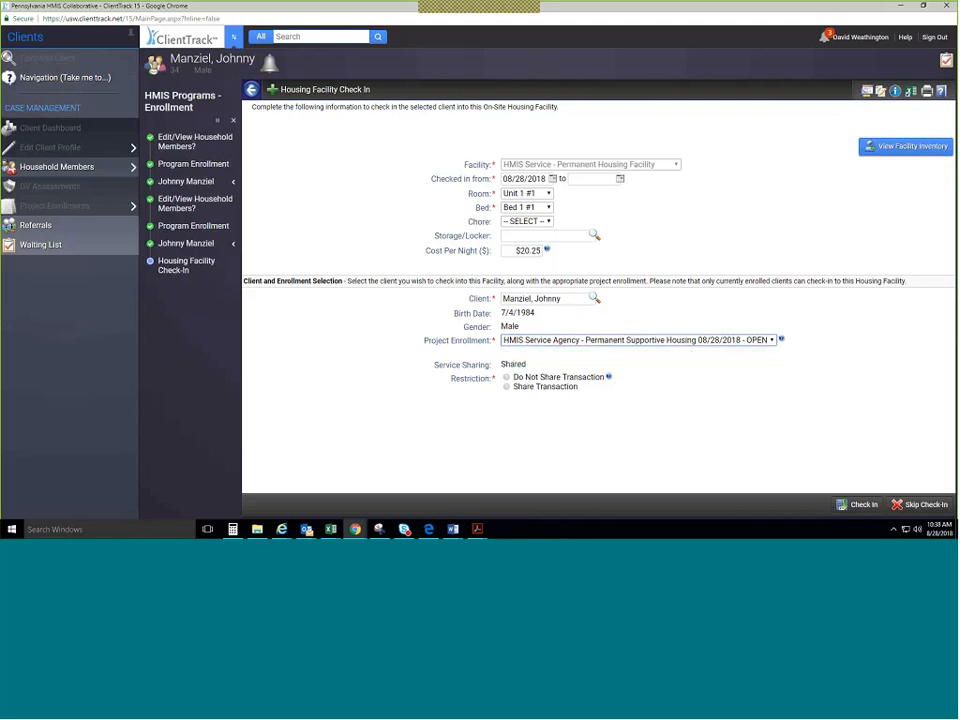
left_click(566, 390)
left_click(864, 505)
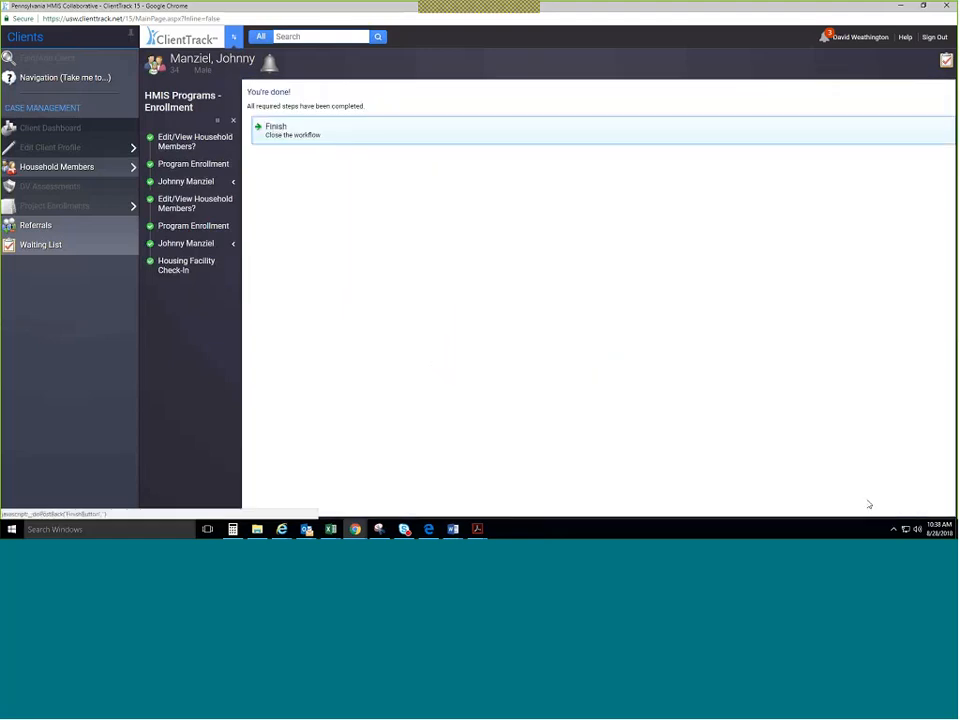
Finish the workflow to reach the client dashboard and set the side menu to auto-hide.
left_click(322, 130)
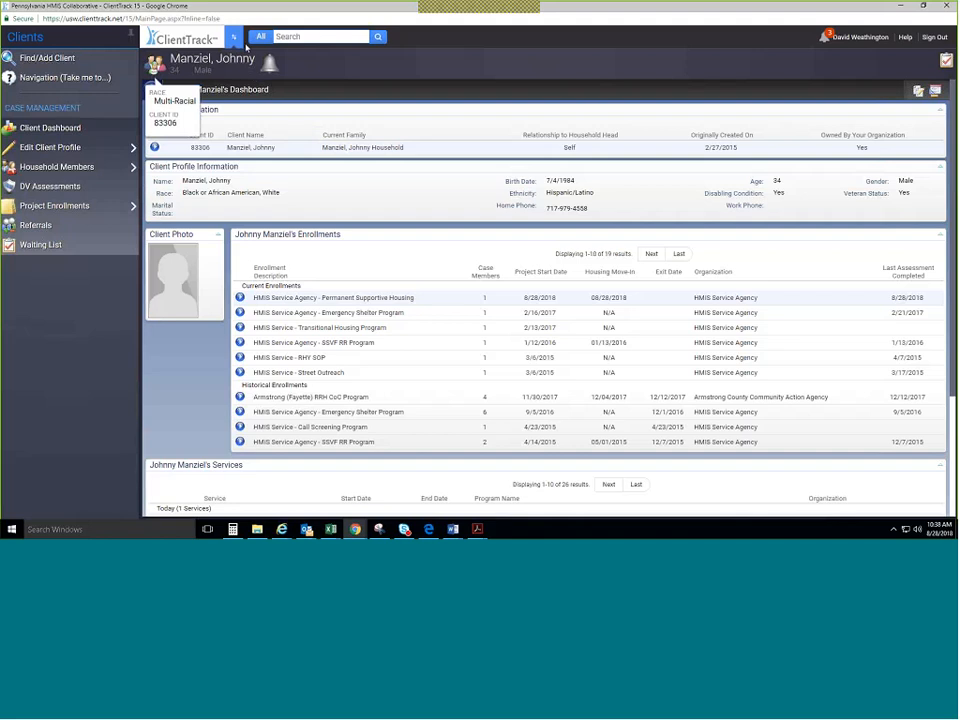
left_click(236, 42)
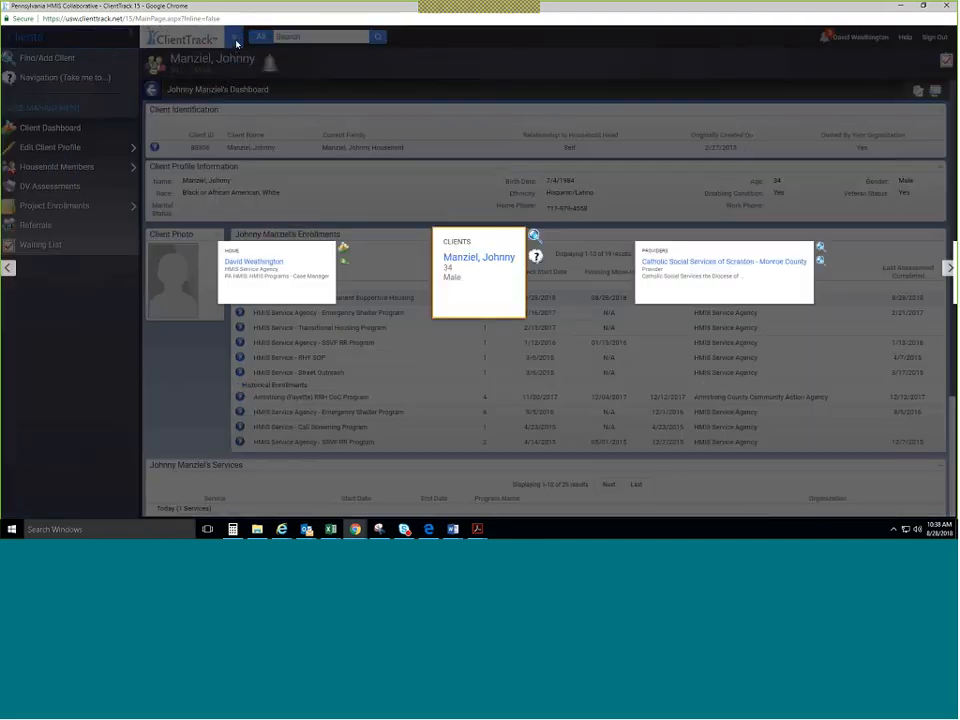
left_click(238, 47)
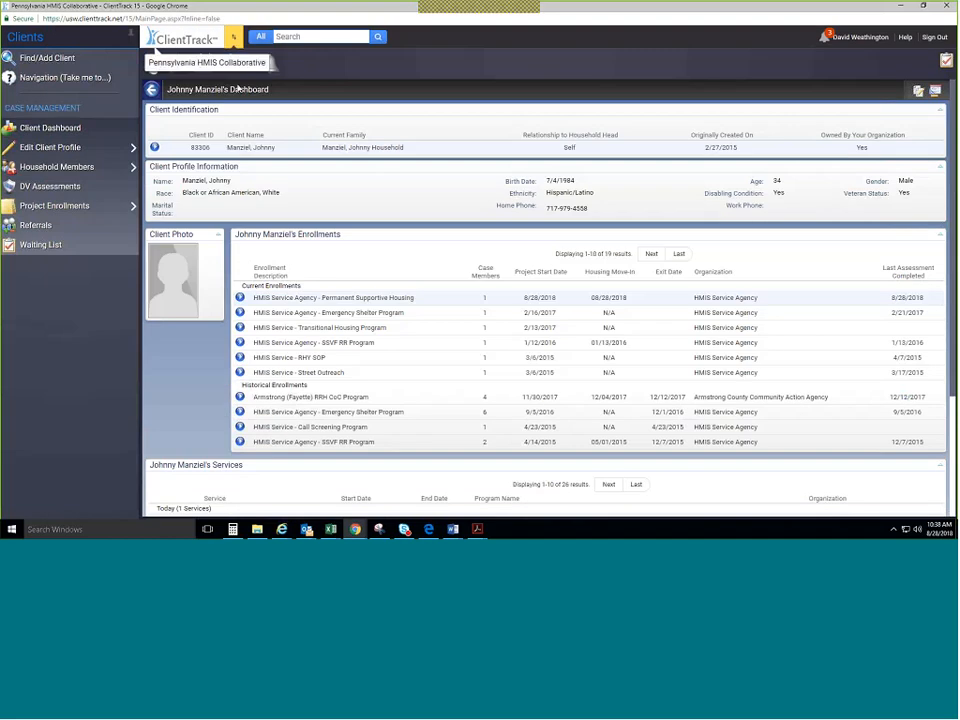
left_click(129, 33)
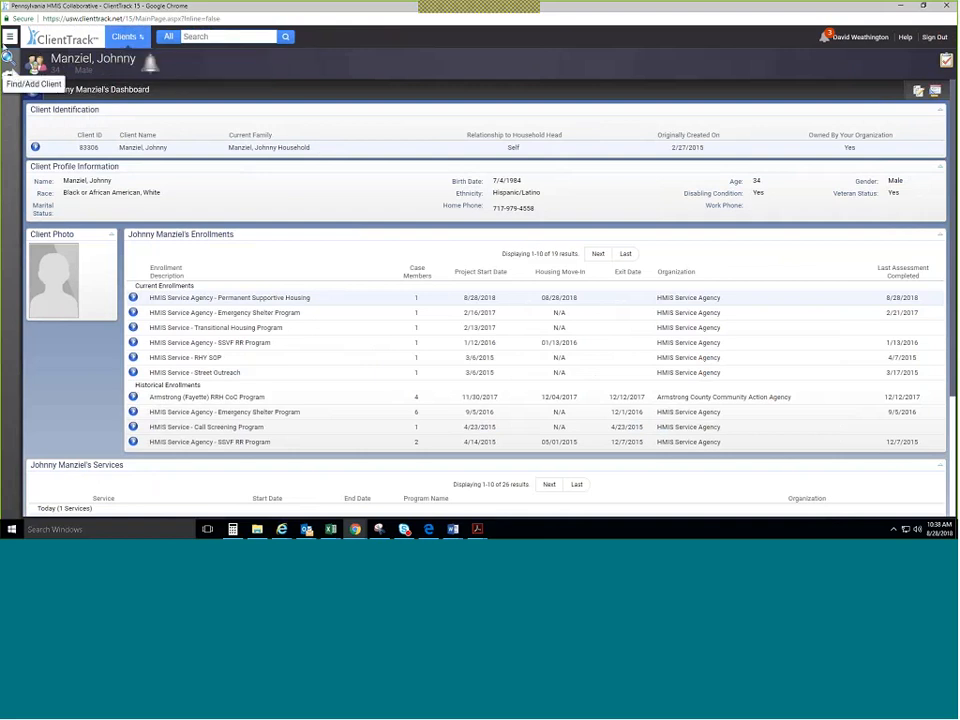
Reveal the hidden side menu and pin it open again.
left_click(11, 42)
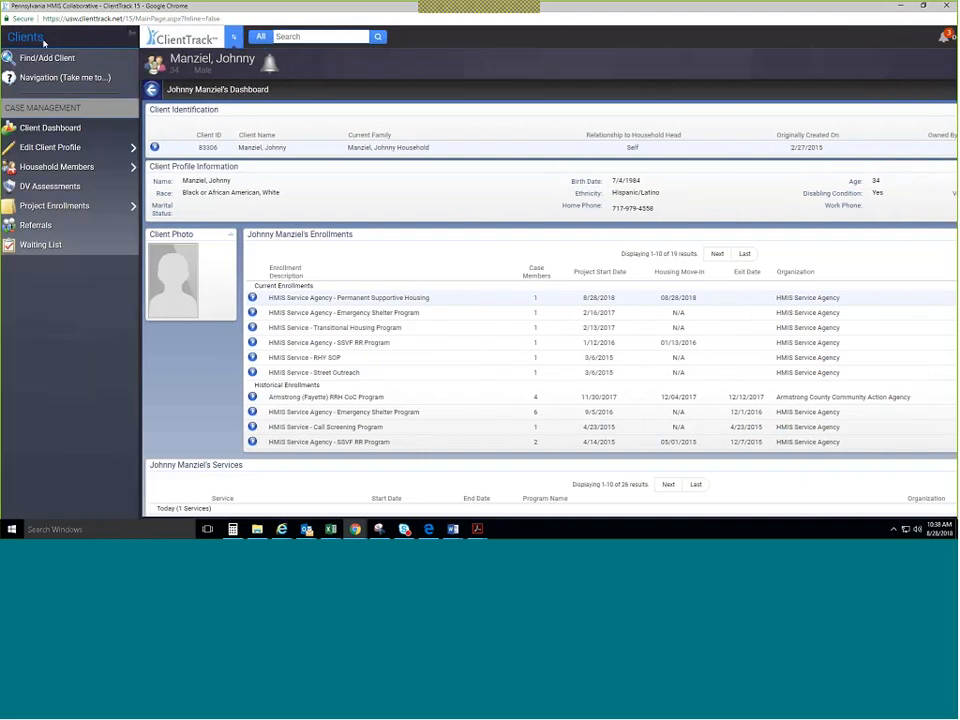
left_click(132, 36)
Advance the workspace cards to Housing and enter the HMIS Service - Emergency Mass Shelter workspace.
left_click(236, 38)
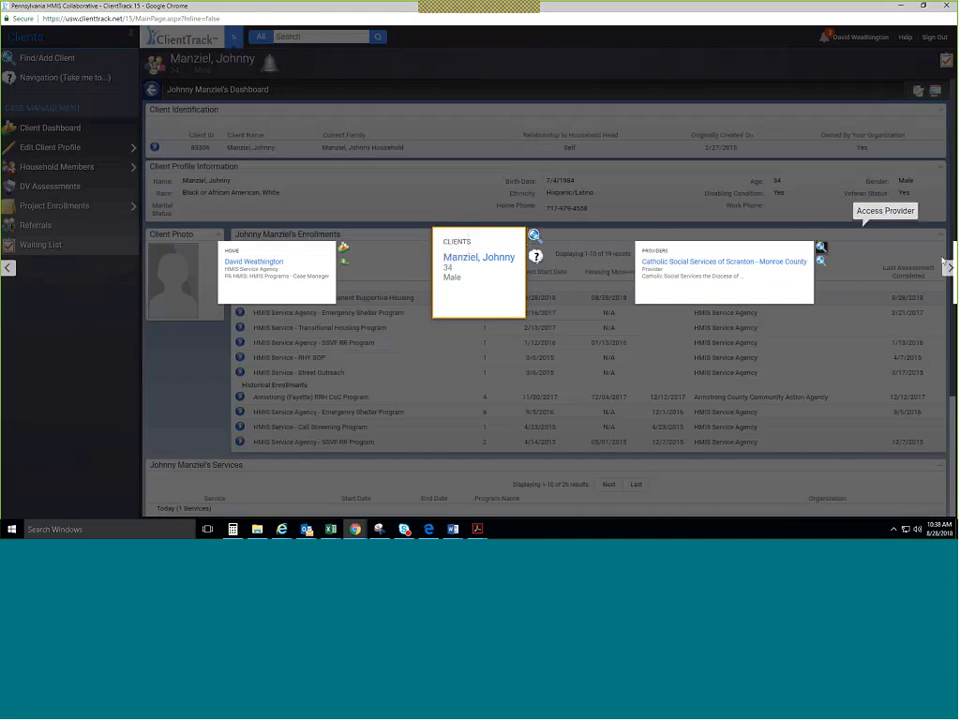
left_click(949, 266)
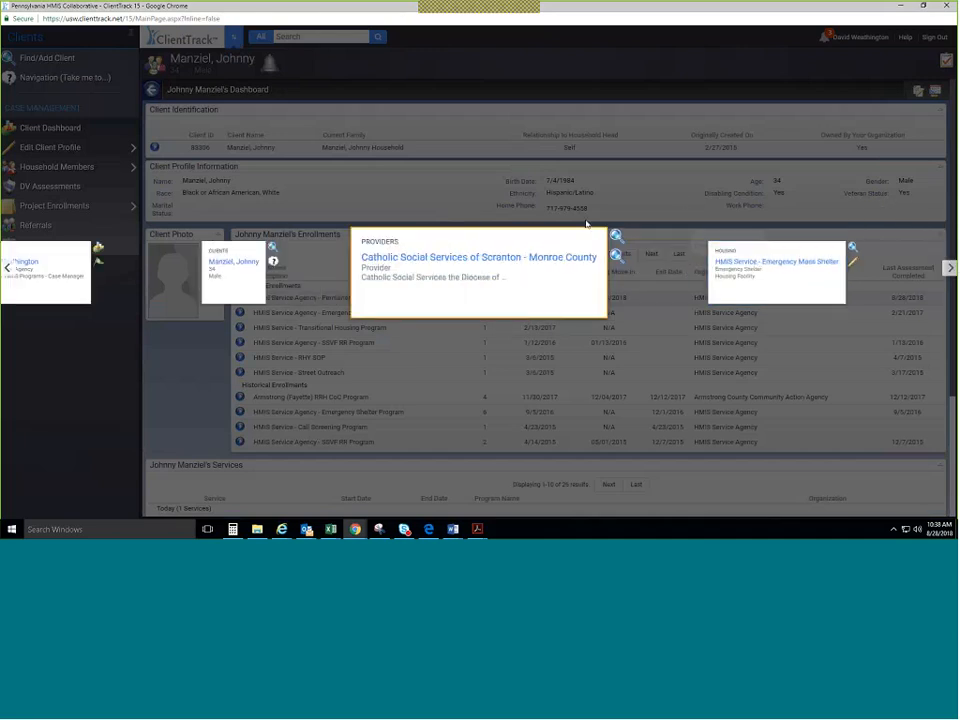
left_click(949, 267)
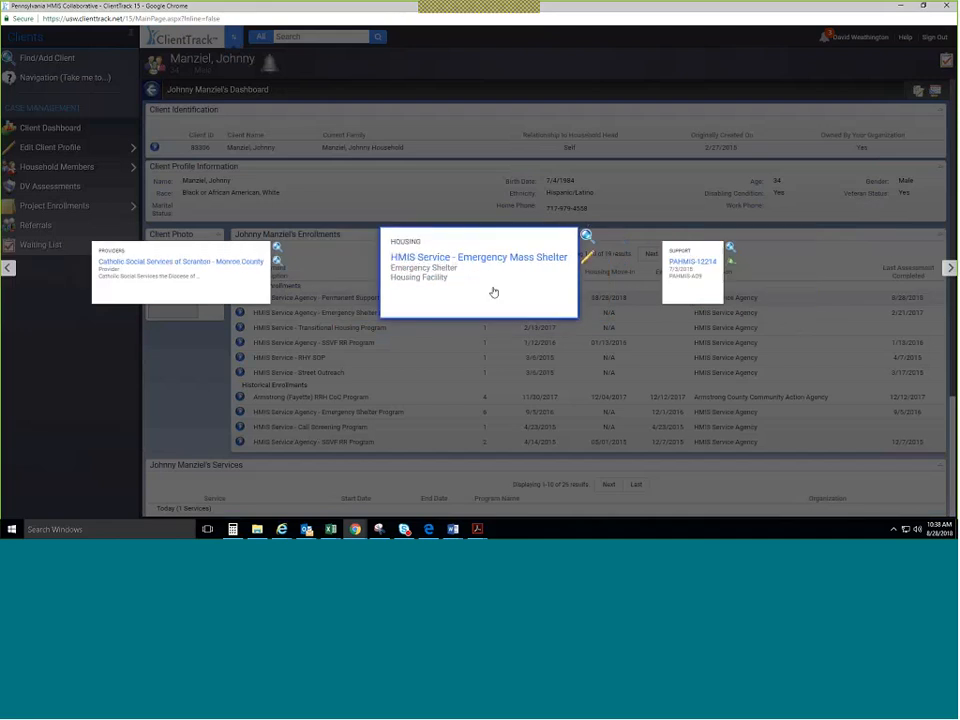
left_click(493, 292)
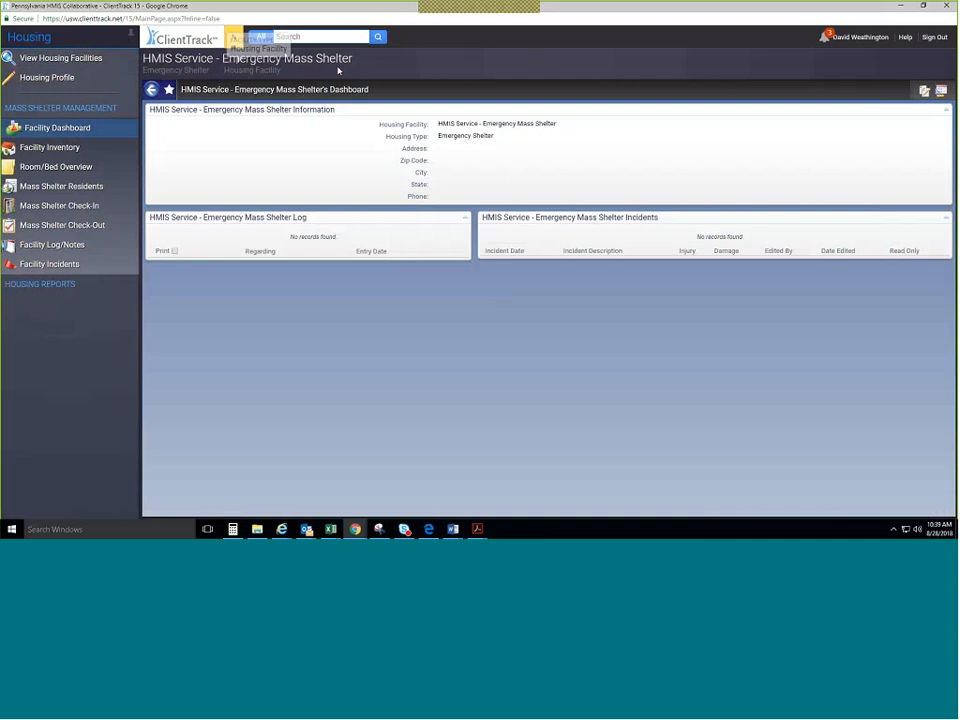
From View Housing Facilities, open HMIS Service - Permanent Housing Facility's rooms, Units 1 to 3.
left_click(108, 60)
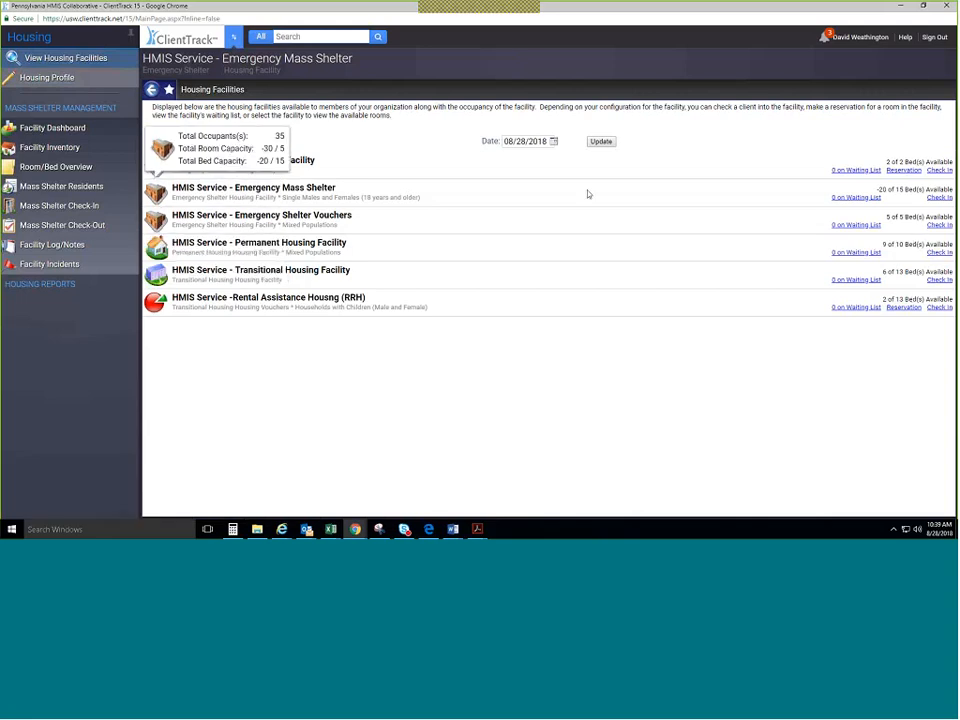
left_click(333, 249)
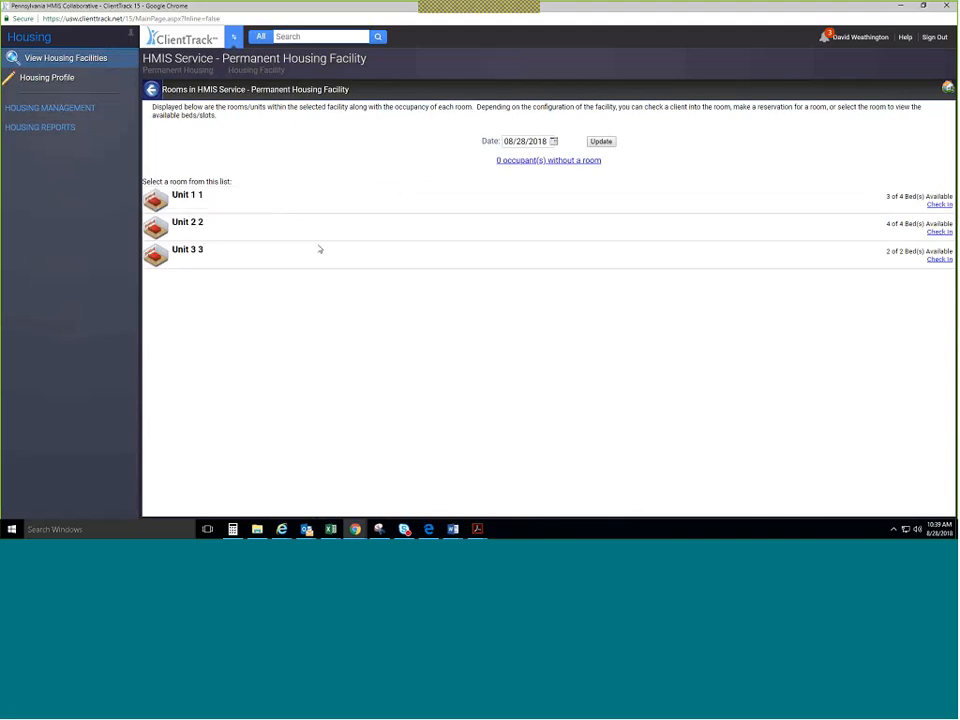
mouse_move(238, 268)
mouse_move(874, 42)
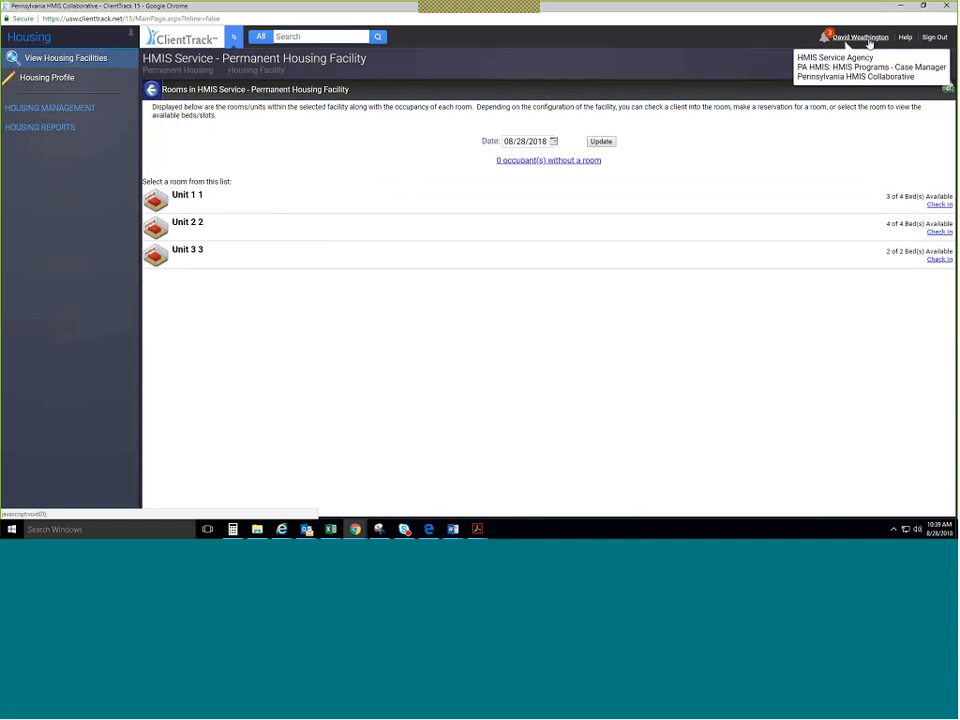
left_click(867, 42)
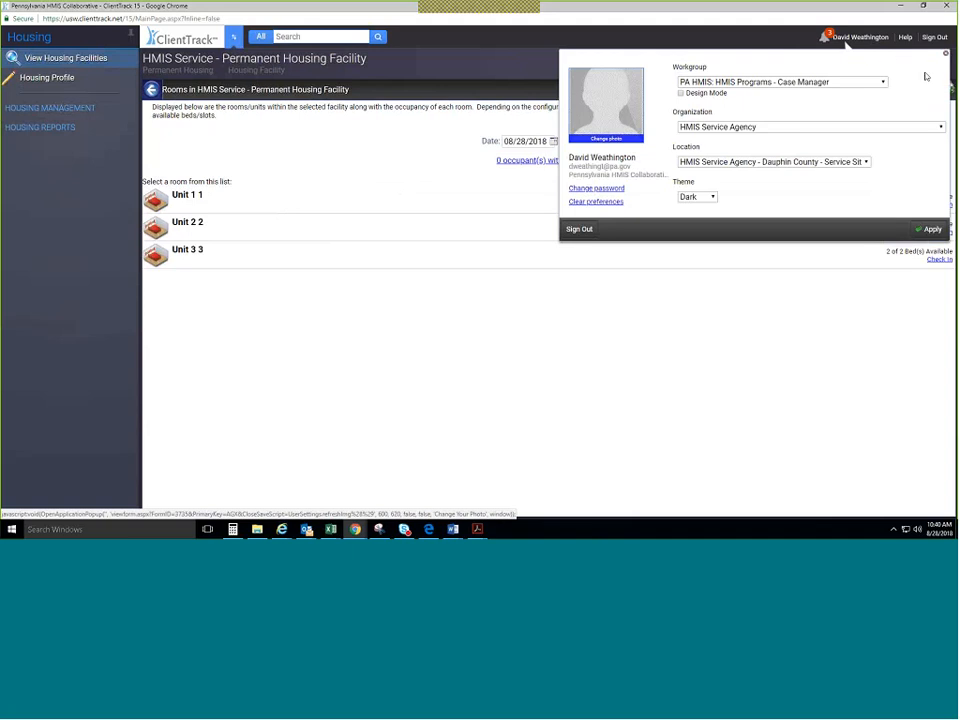
left_click(846, 37)
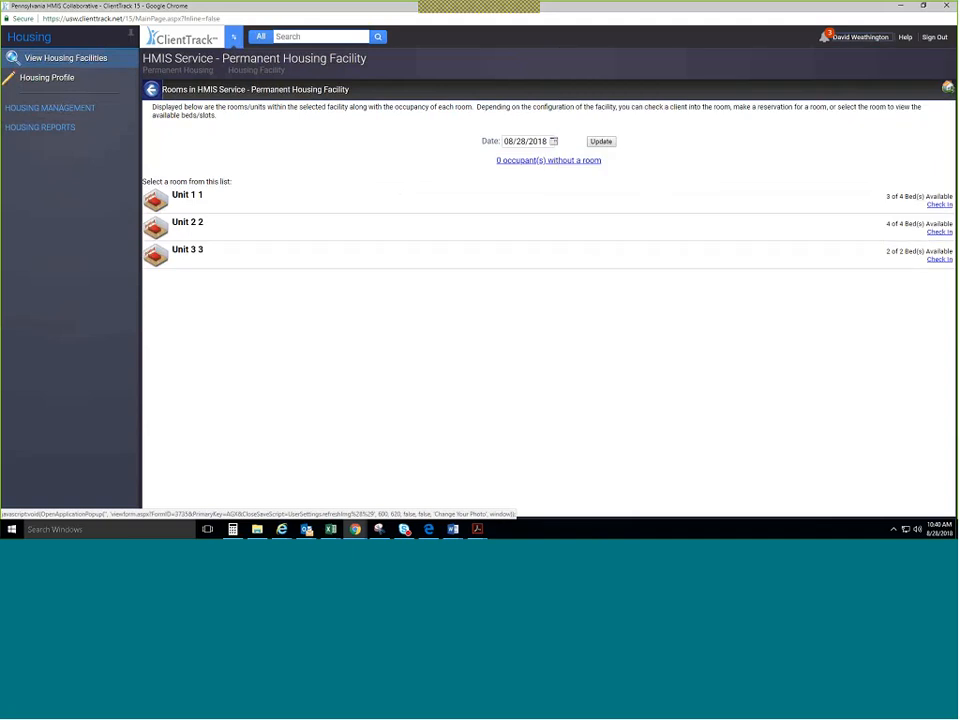
mouse_move(510, 208)
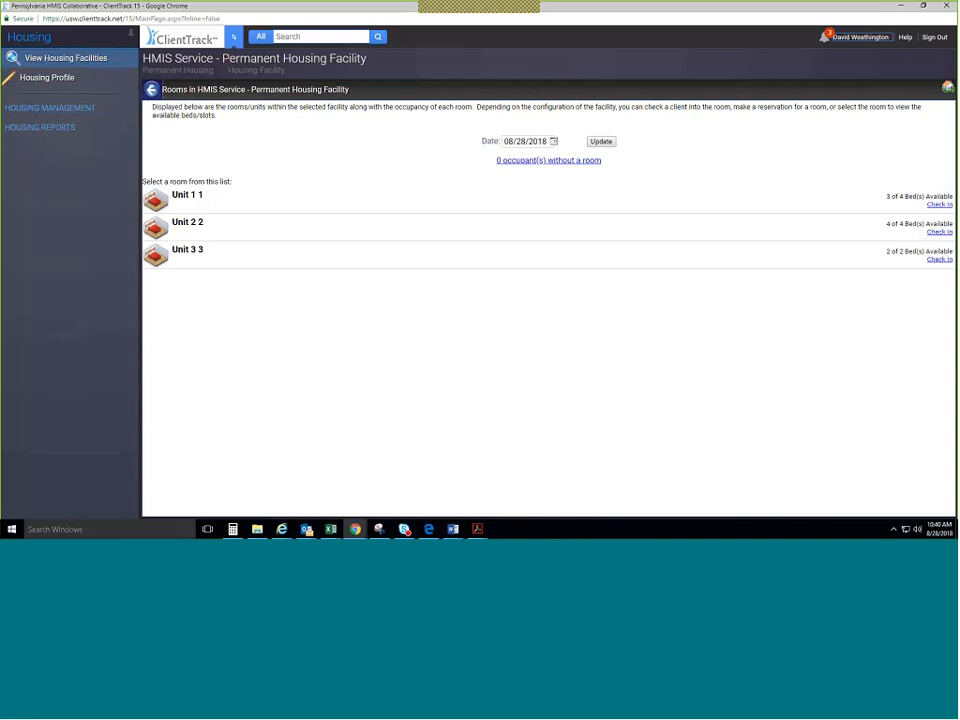
Open Facility Inventory under Housing Management to review bed availability across the three units.
mouse_move(160, 184)
left_click(90, 116)
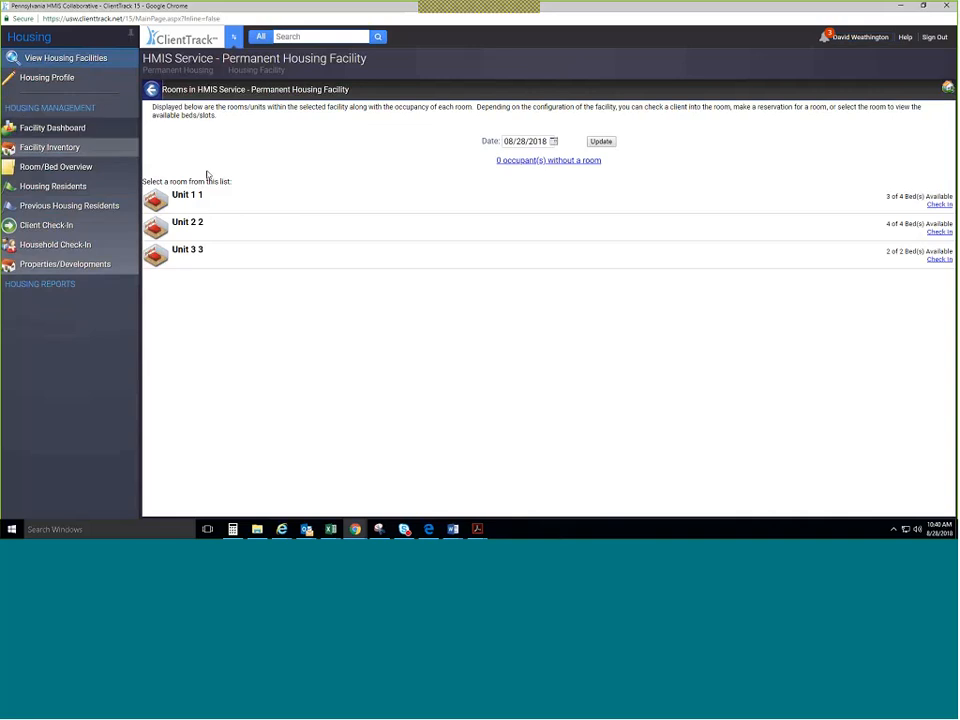
left_click(83, 155)
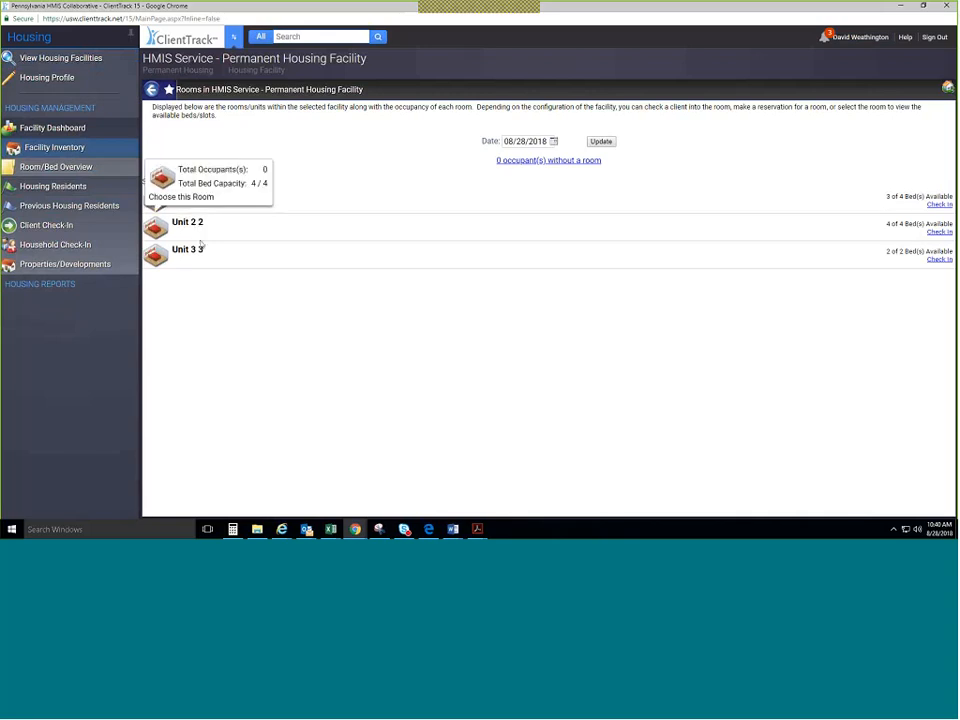
mouse_move(200, 259)
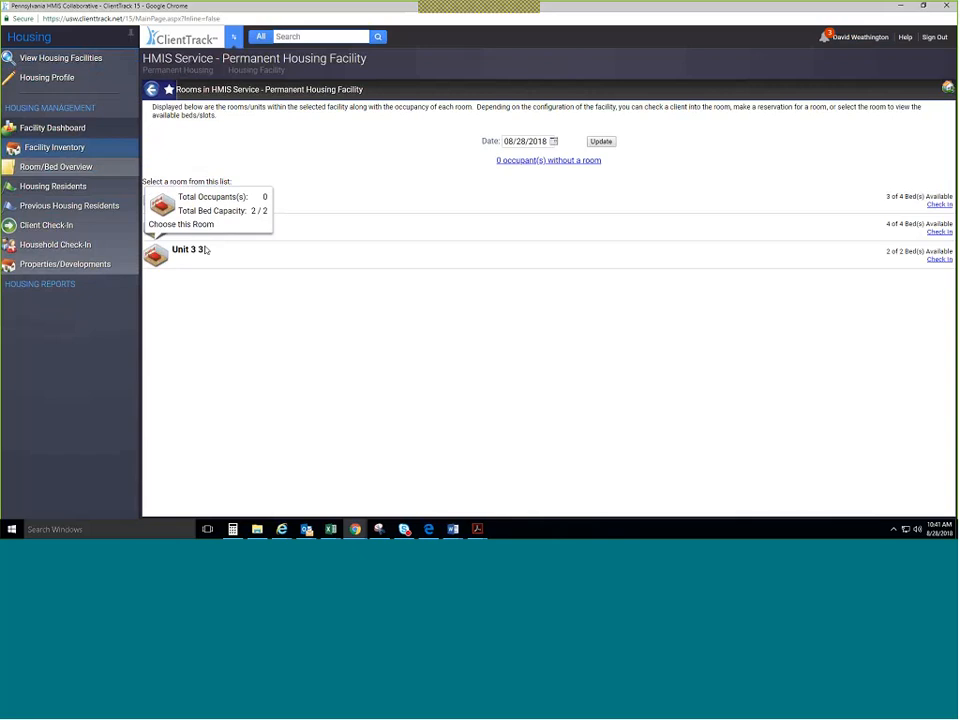
mouse_move(166, 194)
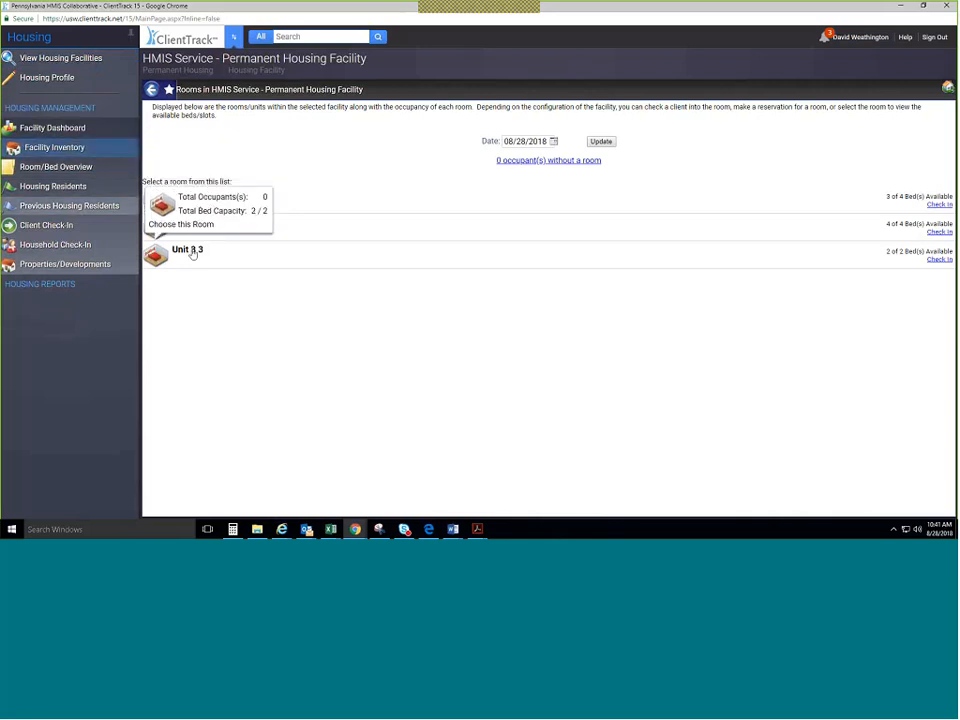
Show the Permanent Housing Facility's room review: 3 rooms, 10 beds, 1 occupied in Unit 1.
left_click(118, 173)
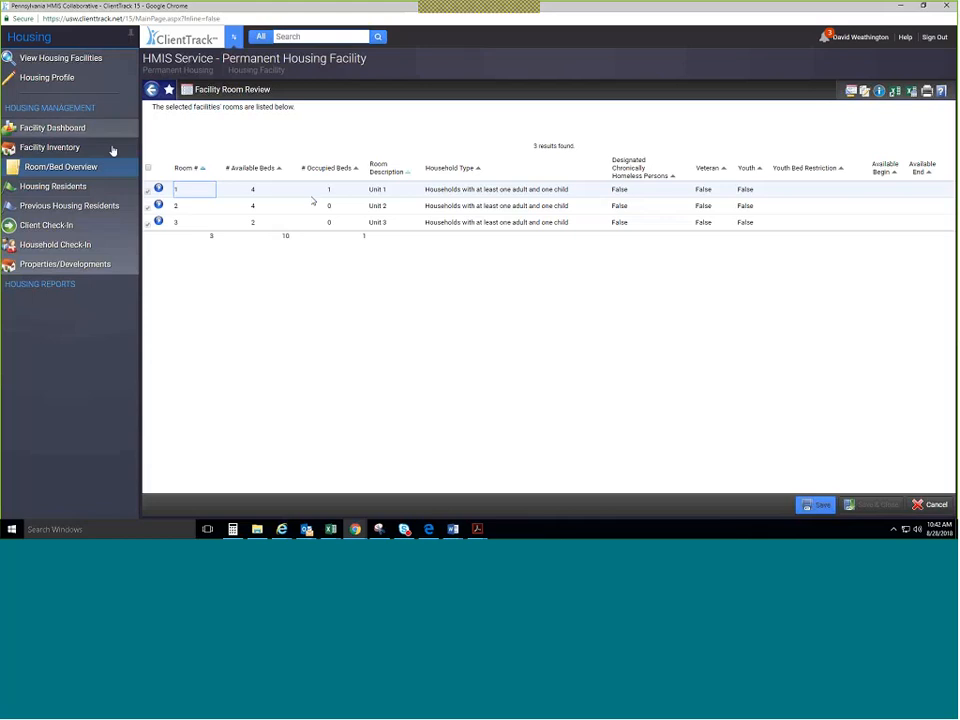
Open the Permanent Housing facility's Housing Profile and review its details, including the $0.01 nightly cost.
left_click(89, 85)
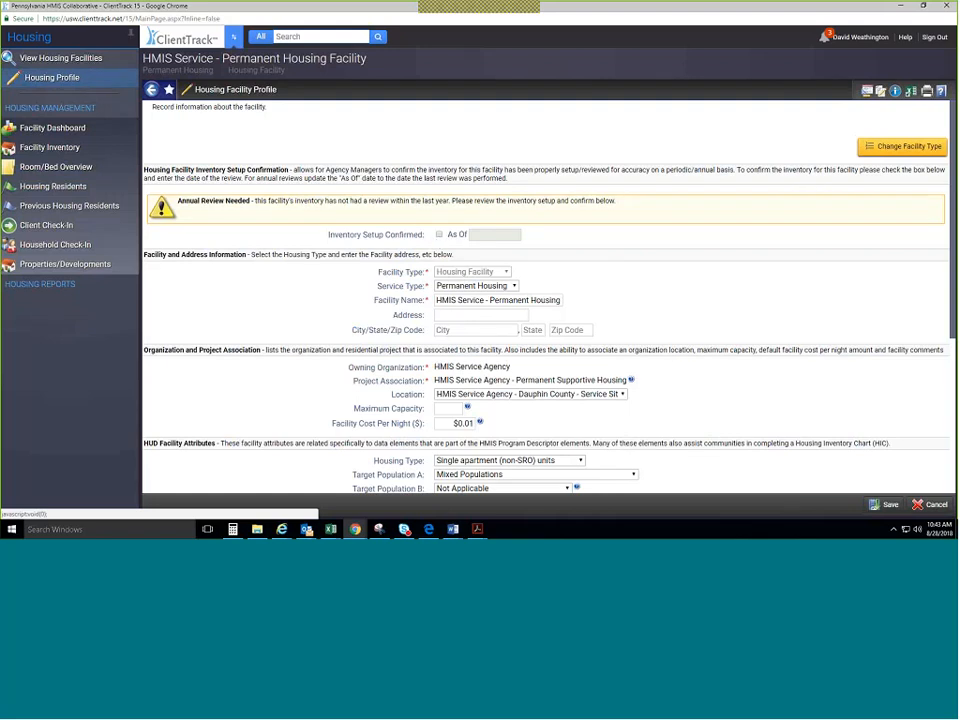
scroll(475, 317, "down", 1)
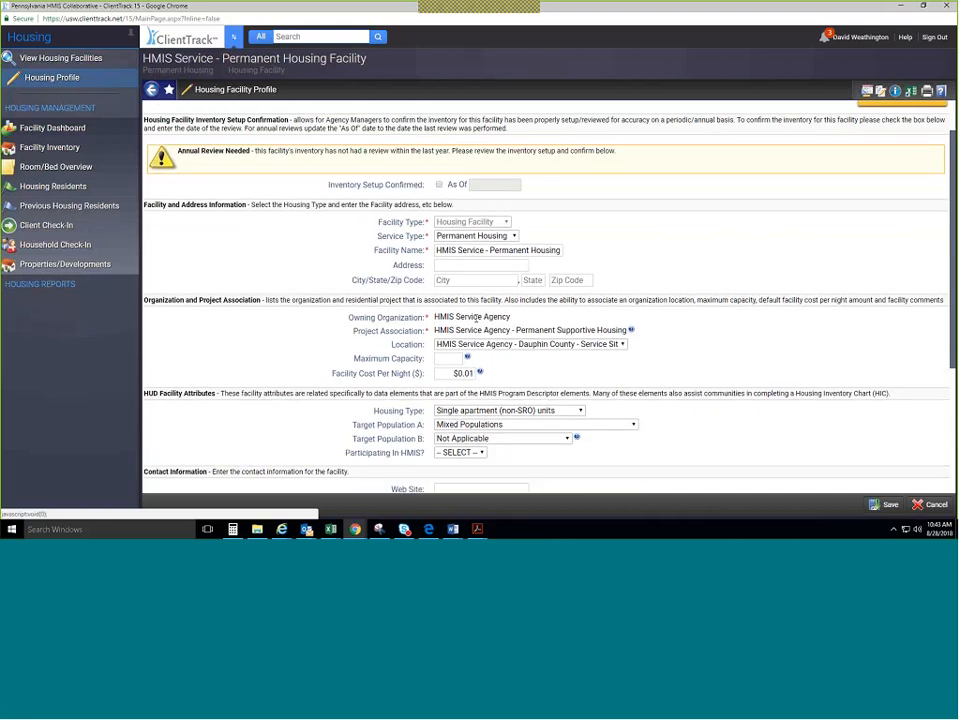
scroll(481, 299, "down", 1)
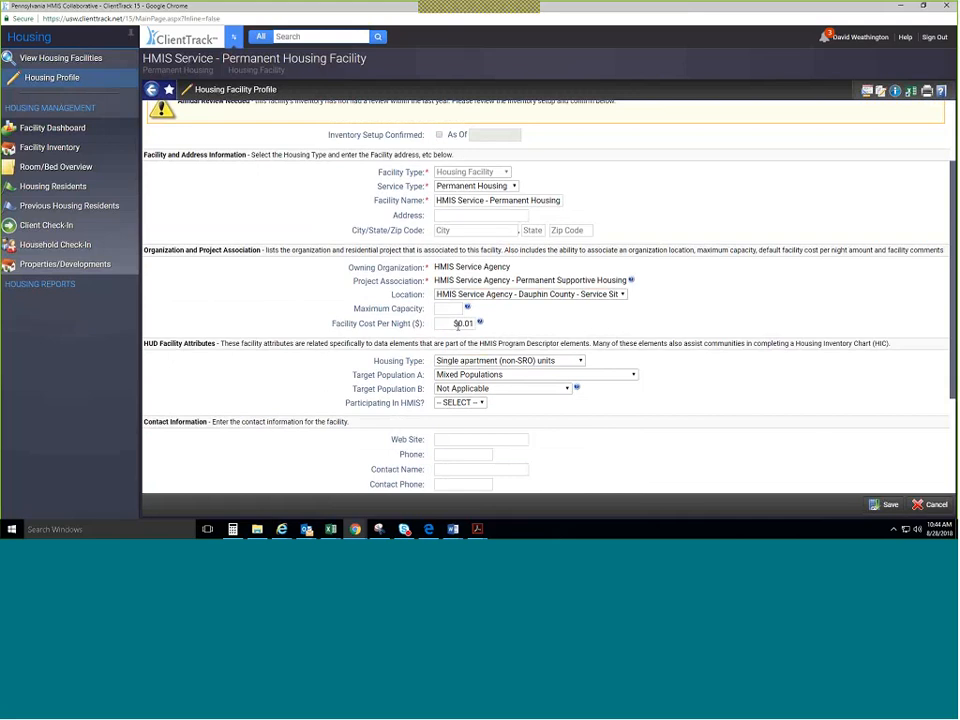
left_click(464, 324)
type("0")
key("Tab")
scroll(615, 399, "down", 3)
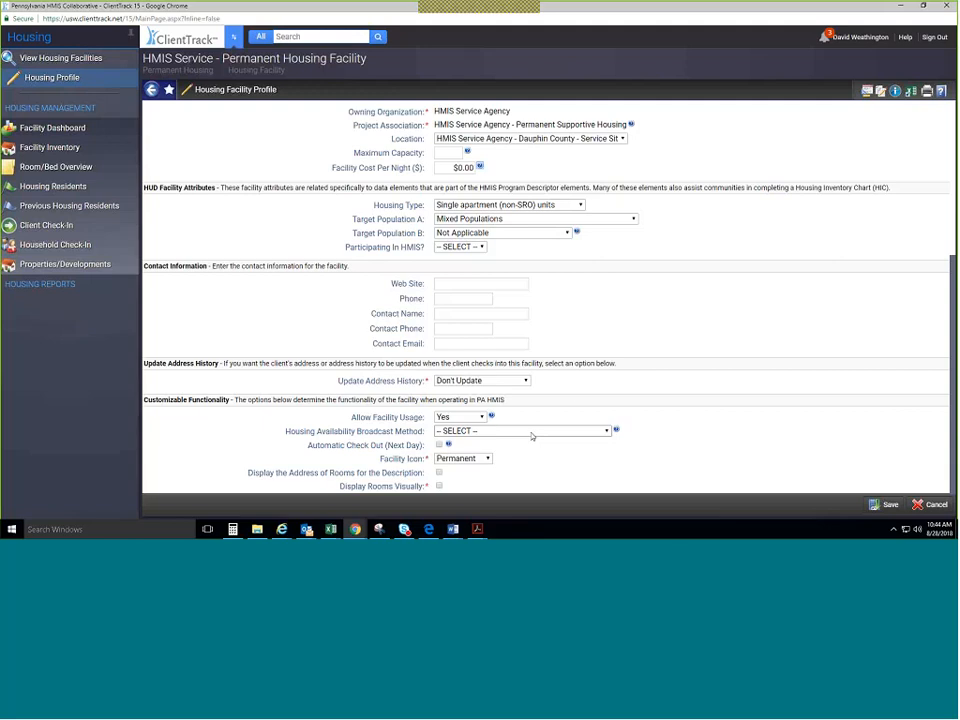
scroll(589, 283, "up", 1)
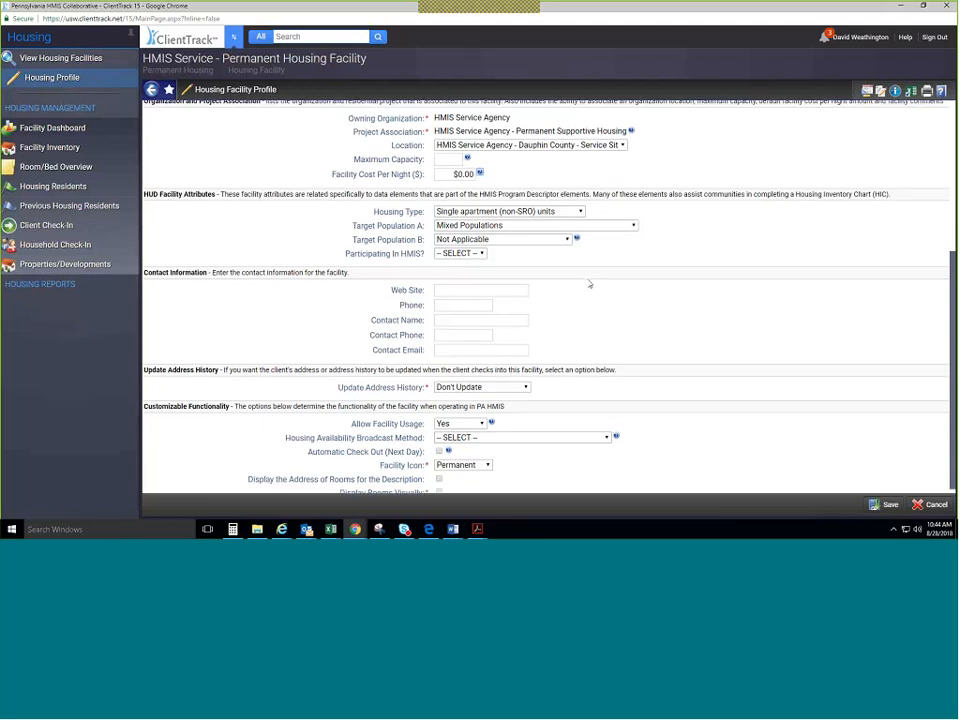
scroll(589, 284, "up", 4)
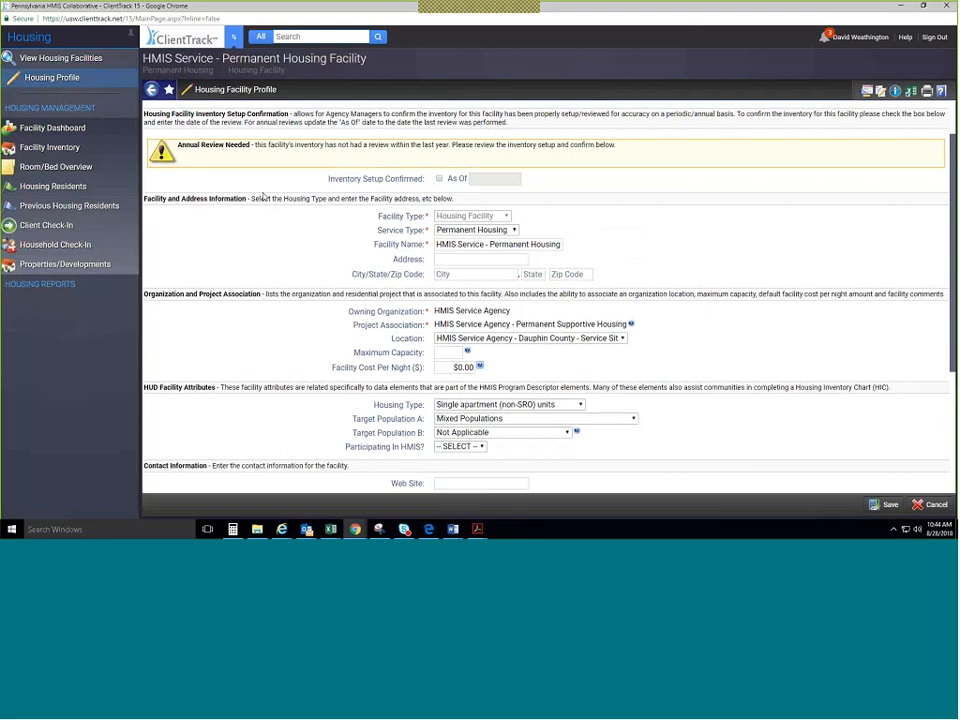
scroll(333, 330, "down", 2)
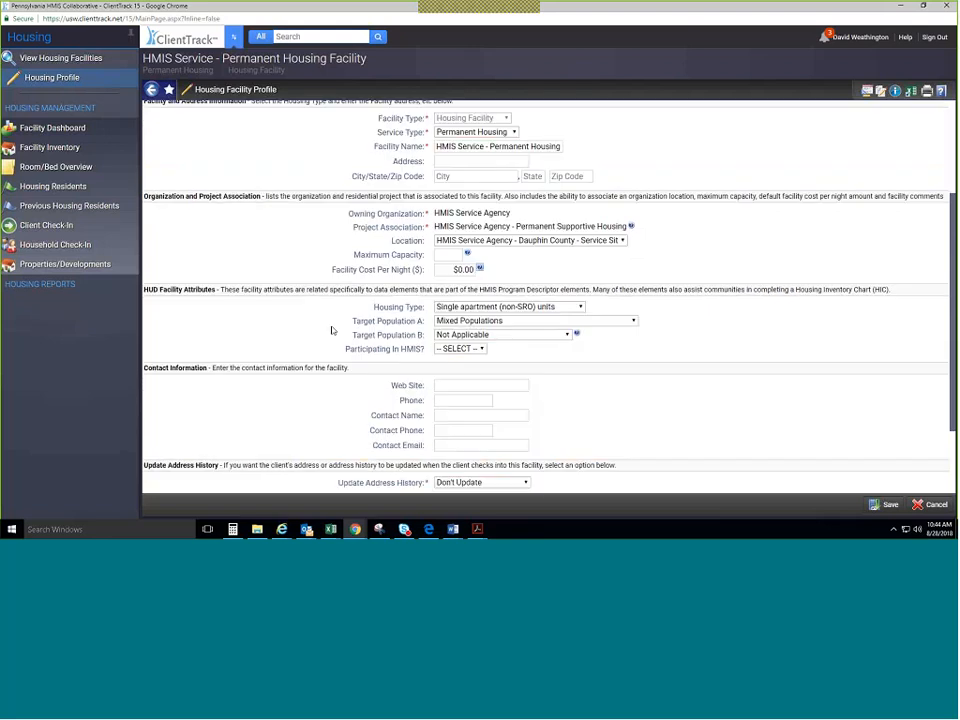
scroll(333, 330, "down", 1)
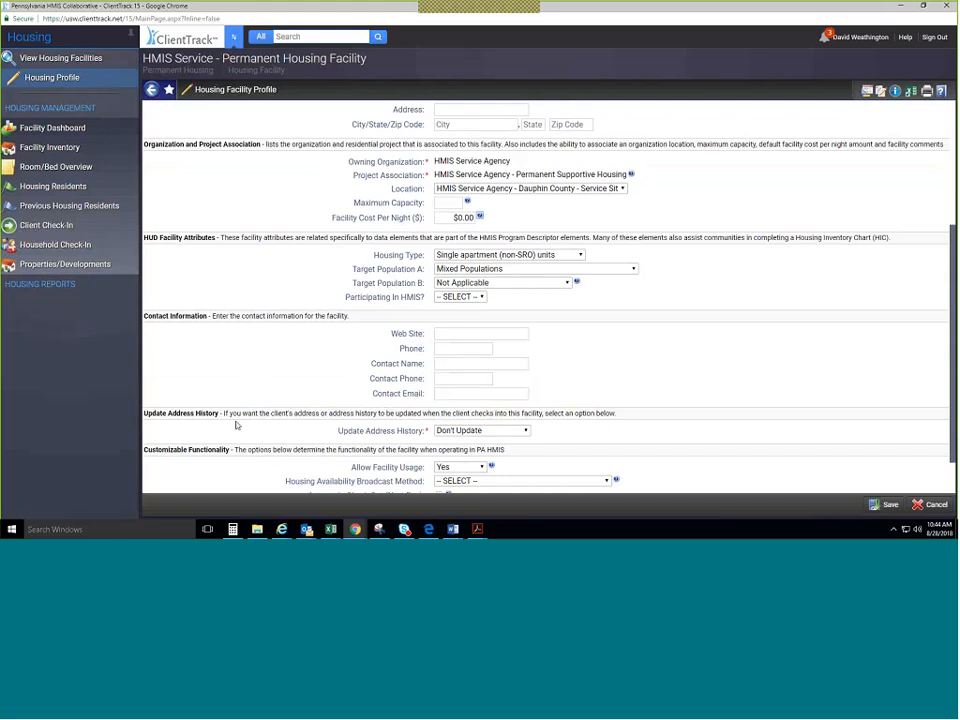
scroll(242, 450, "down", 1)
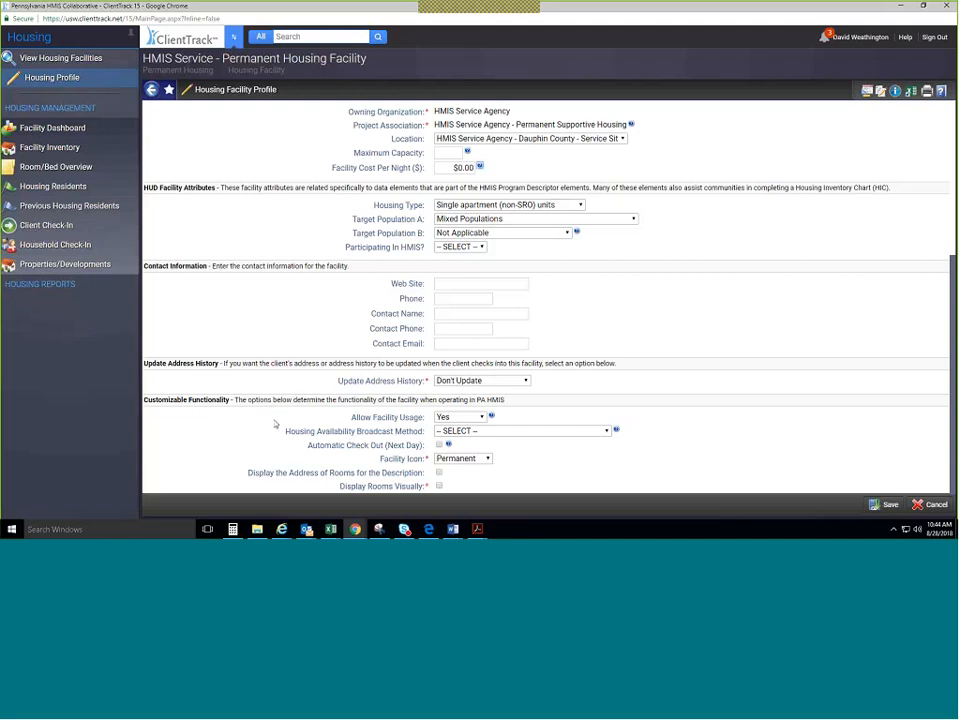
scroll(256, 422, "up", 5)
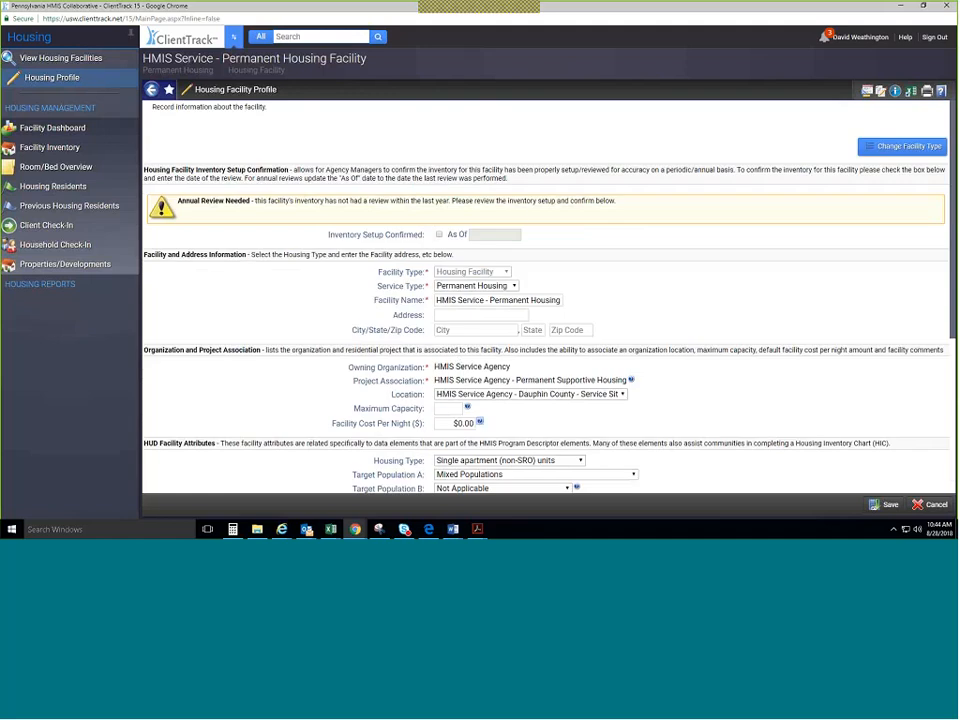
Mark the inventory setup confirmed as of 08/28/2018 and save the Permanent Housing profile.
left_click(440, 235)
left_click(521, 234)
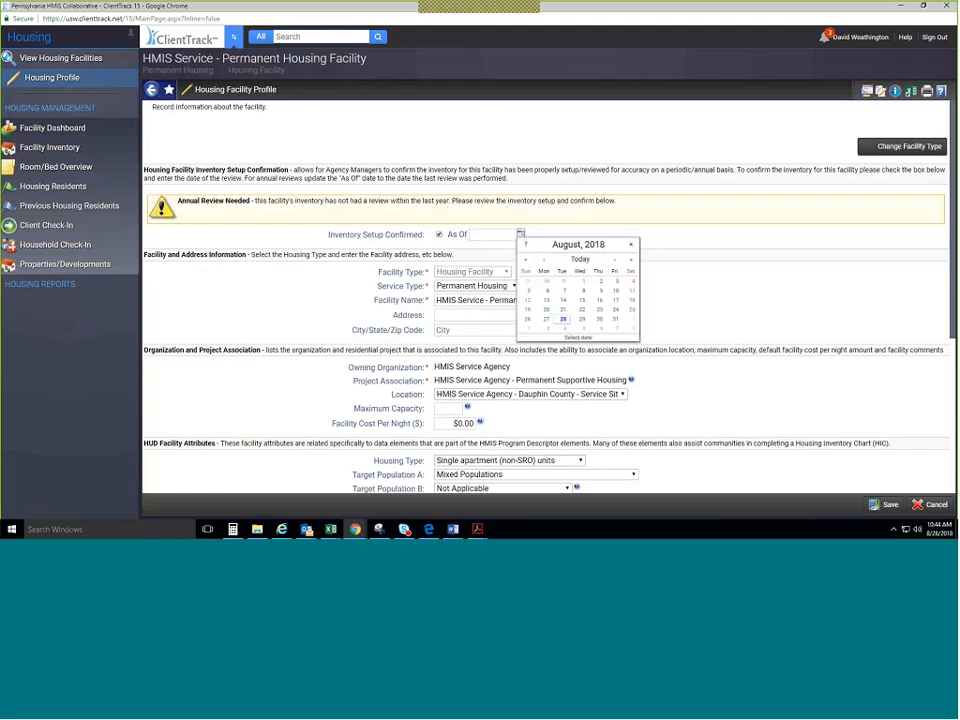
left_click(563, 320)
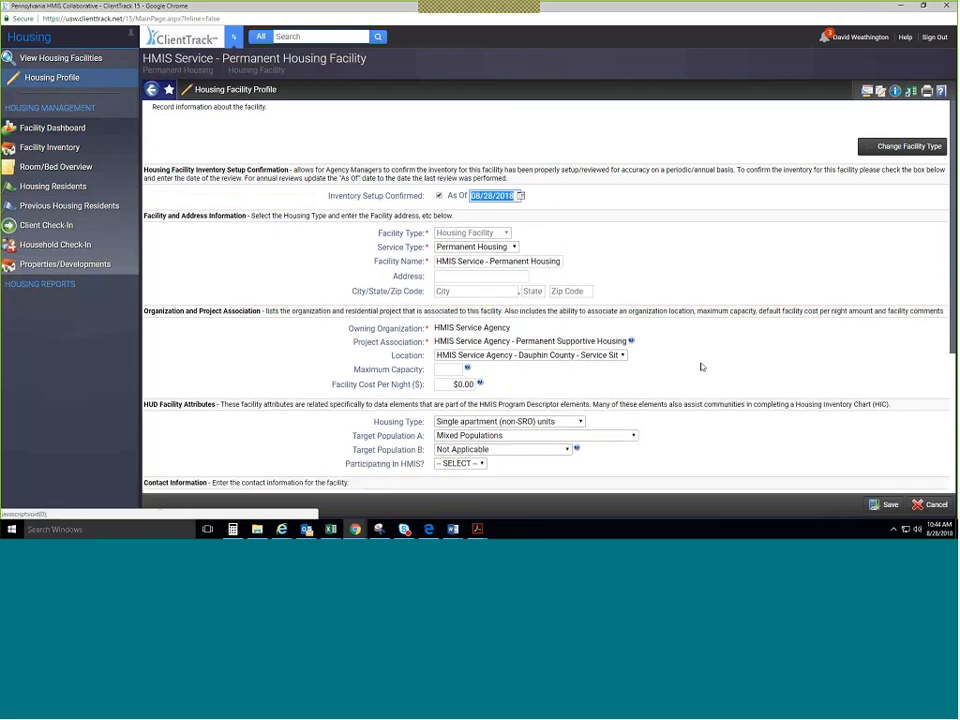
scroll(741, 315, "down", 4)
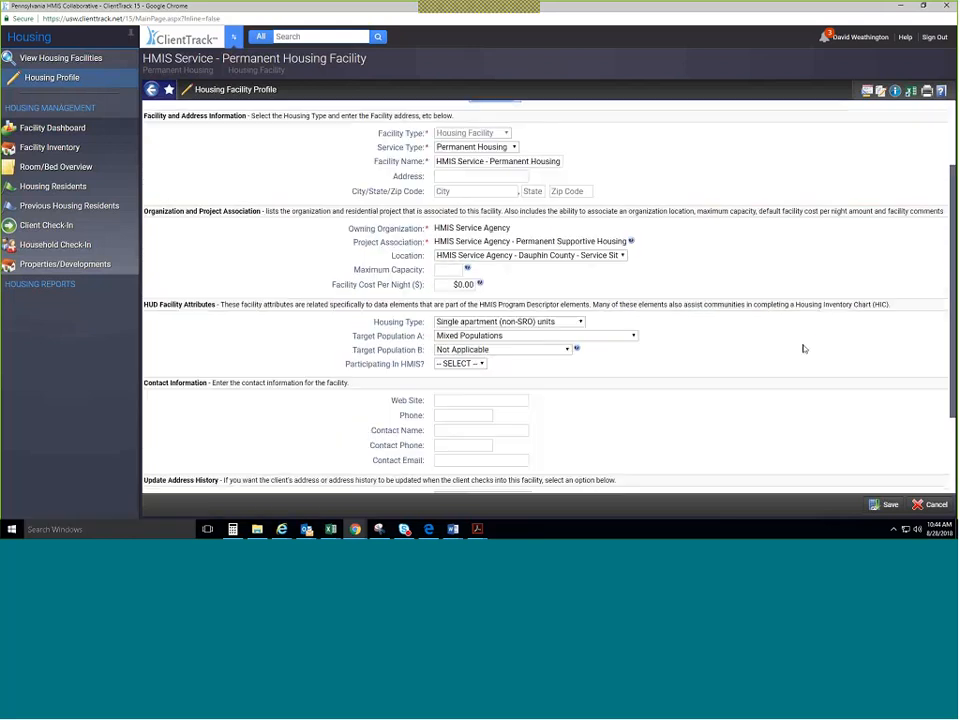
left_click(884, 505)
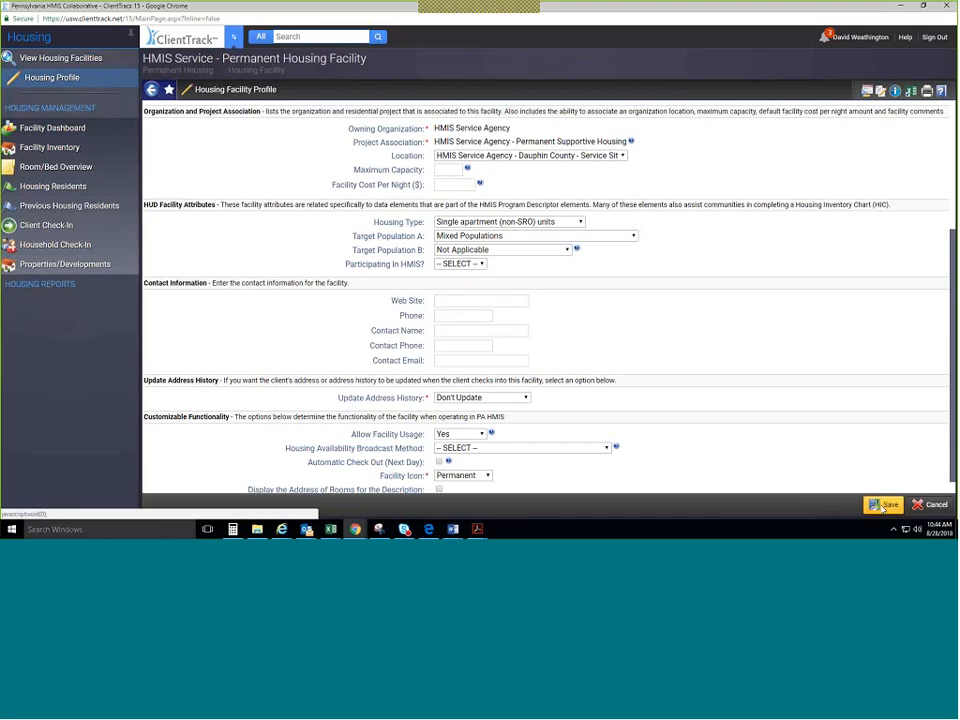
scroll(654, 394, "up", 4)
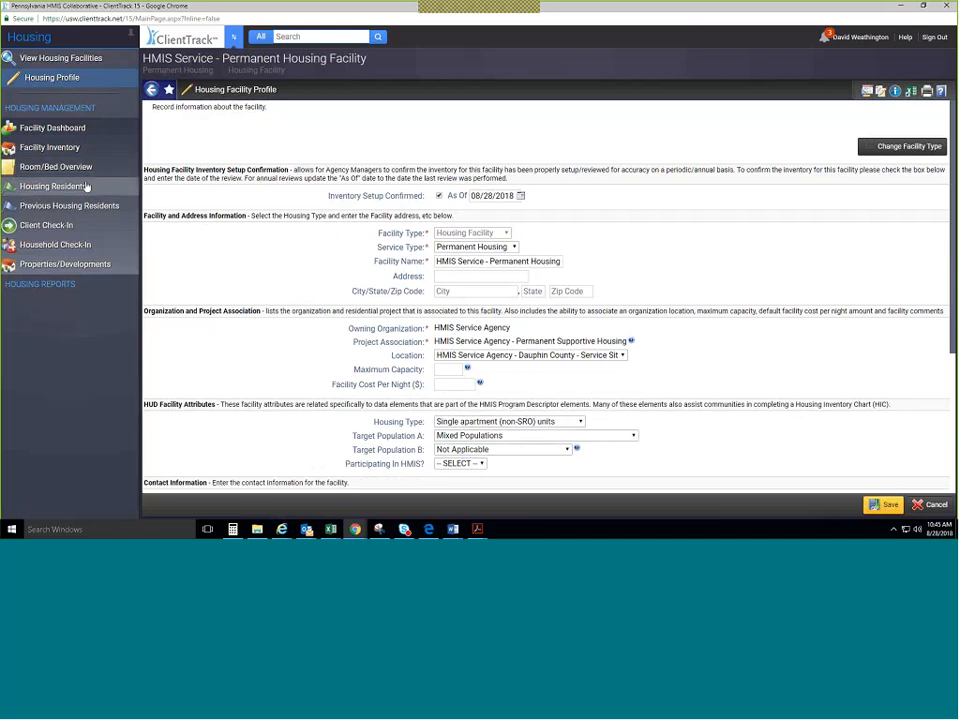
left_click(60, 167)
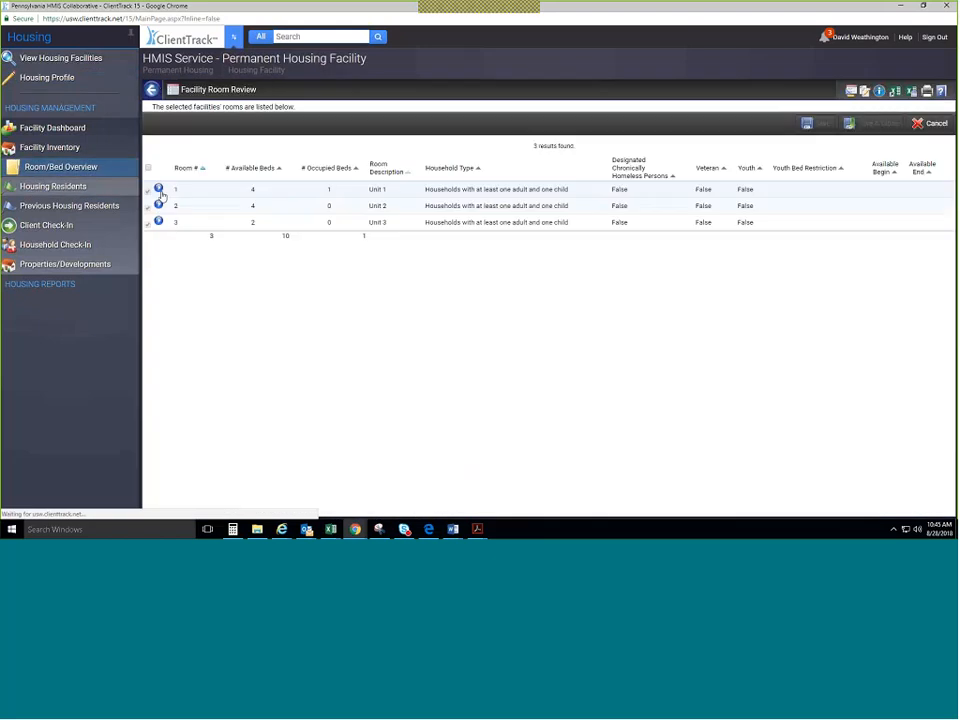
View Unit 1's room details showing 4 beds, then return to the room list.
left_click(159, 189)
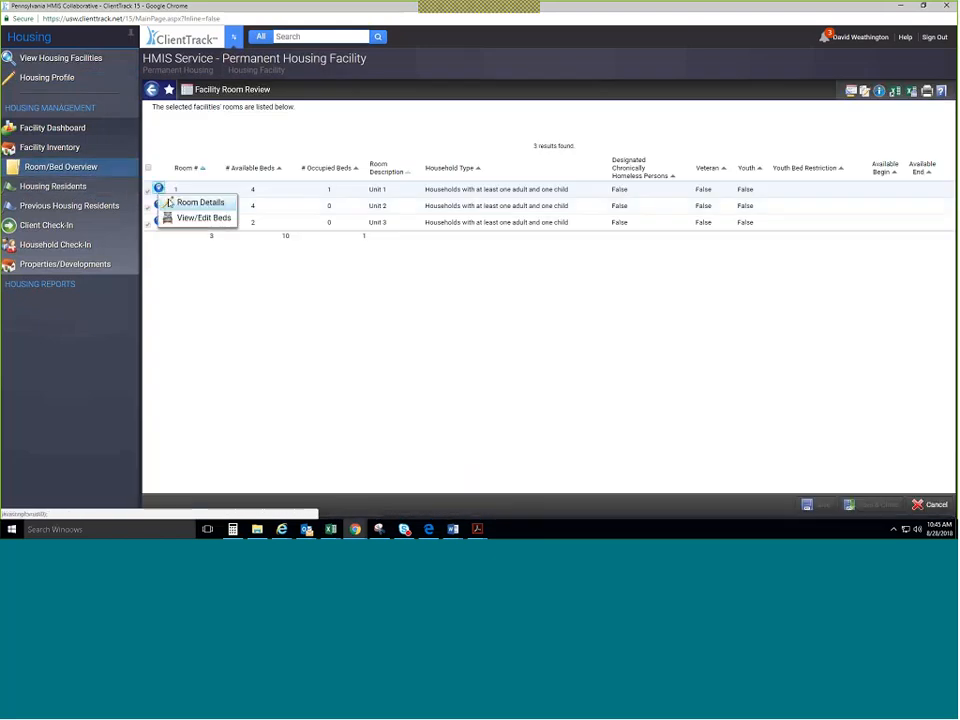
left_click(190, 202)
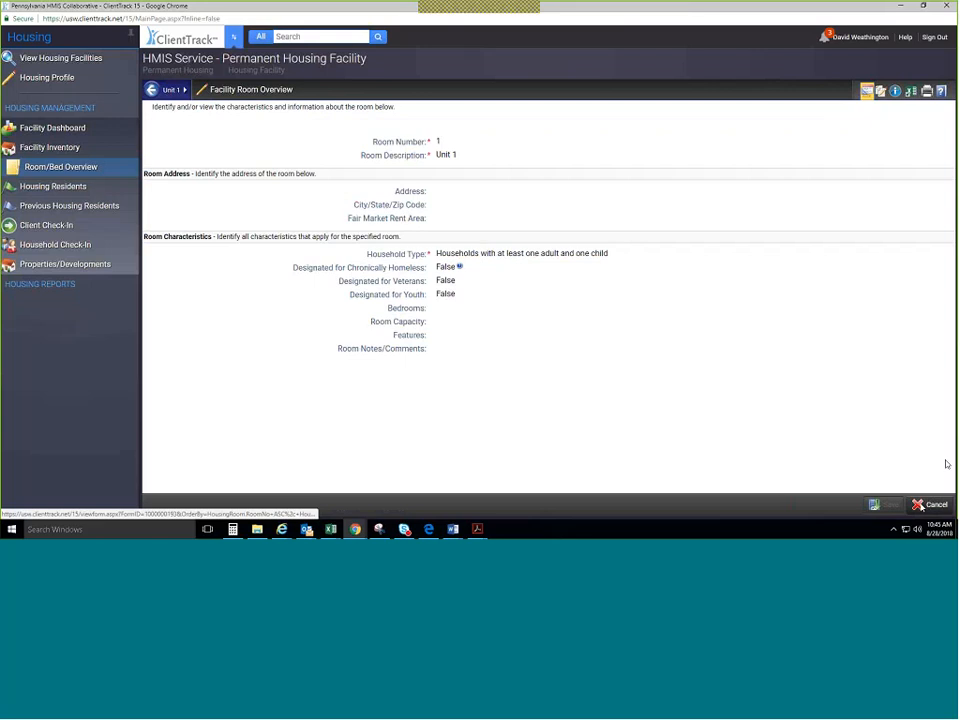
left_click(921, 506)
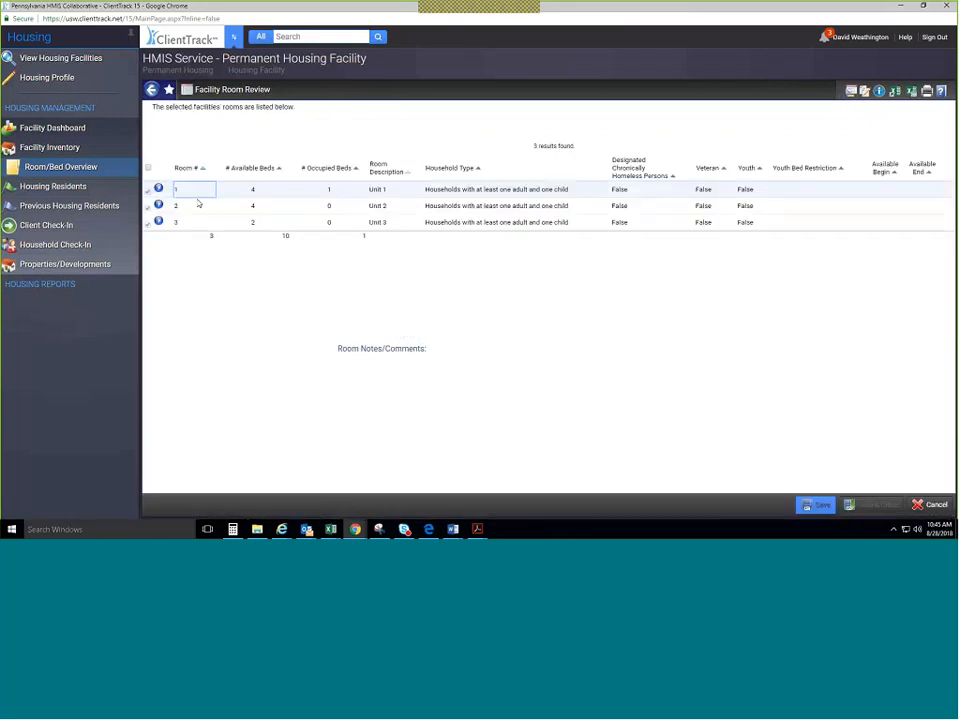
left_click(158, 189)
Check Unit 1's beds and Bed 1's usage history, then list the current residents.
left_click(180, 216)
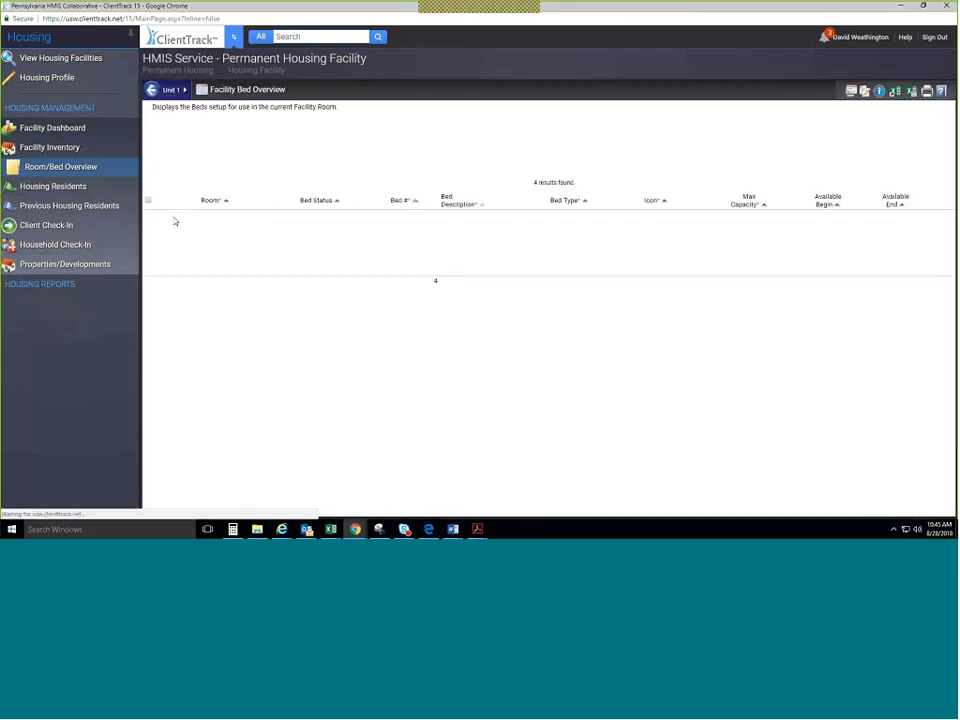
left_click(158, 217)
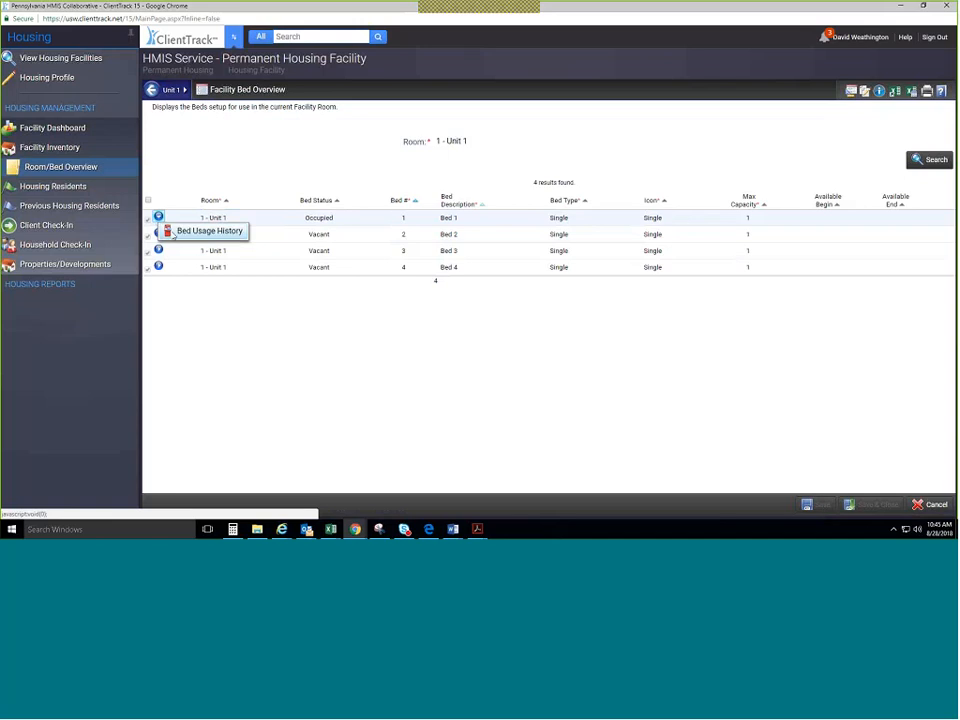
left_click(172, 233)
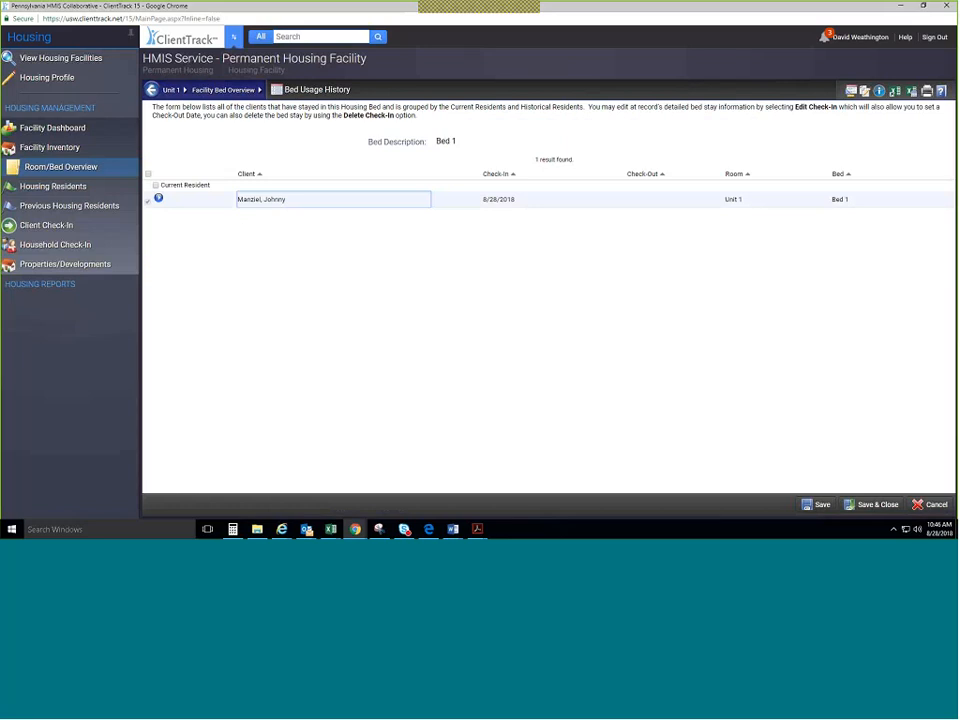
left_click(936, 504)
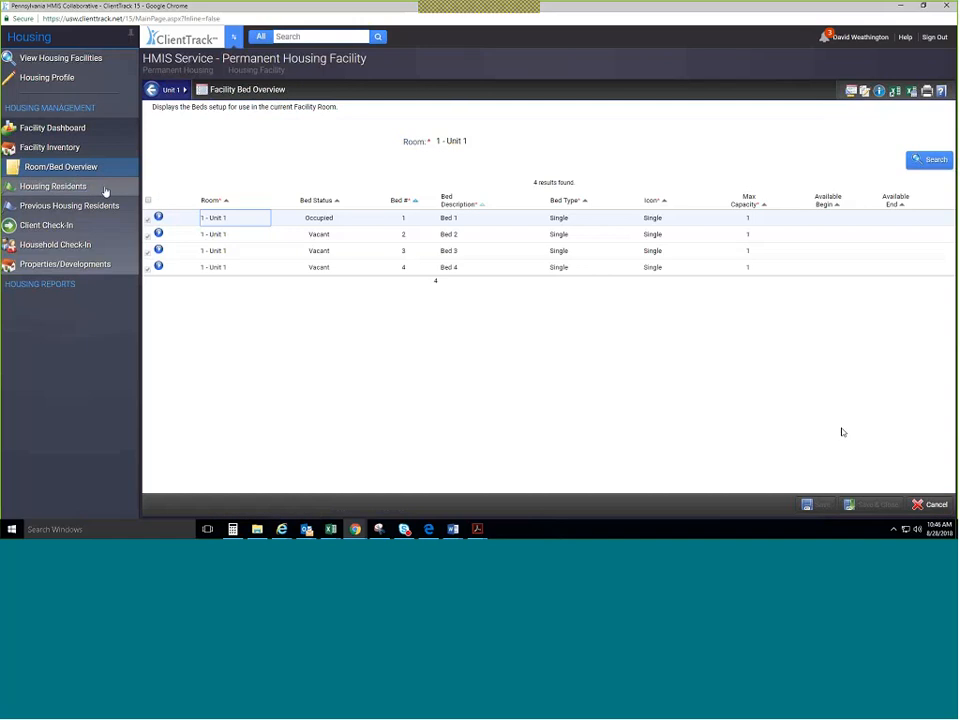
left_click(105, 189)
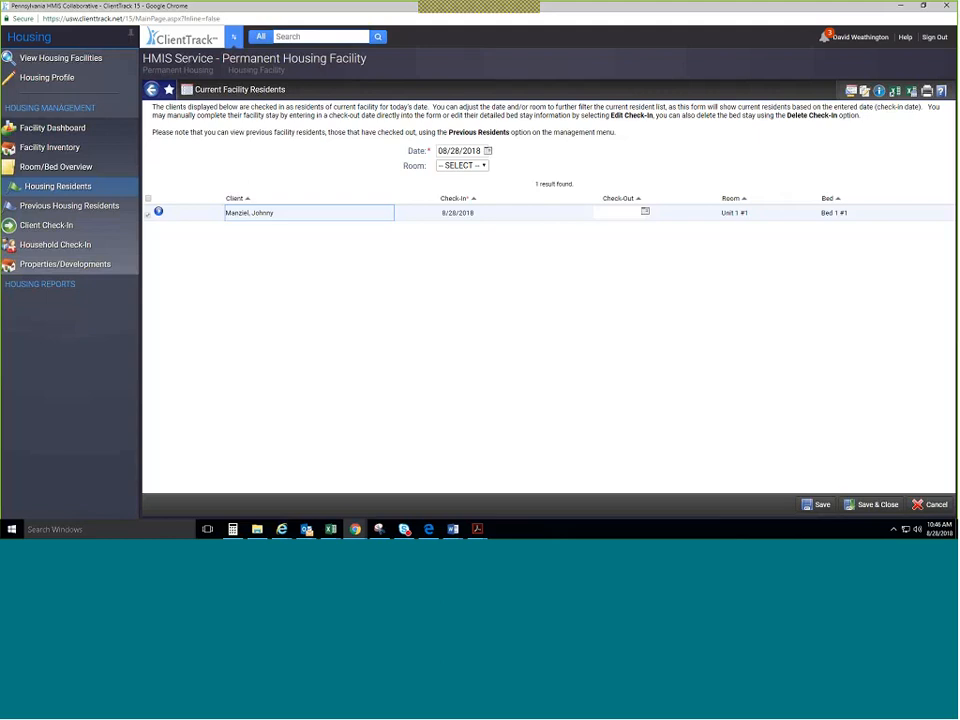
Leave the residents list and open HMIS Service - Transitional Housing Facility from the facilities list.
left_click(932, 504)
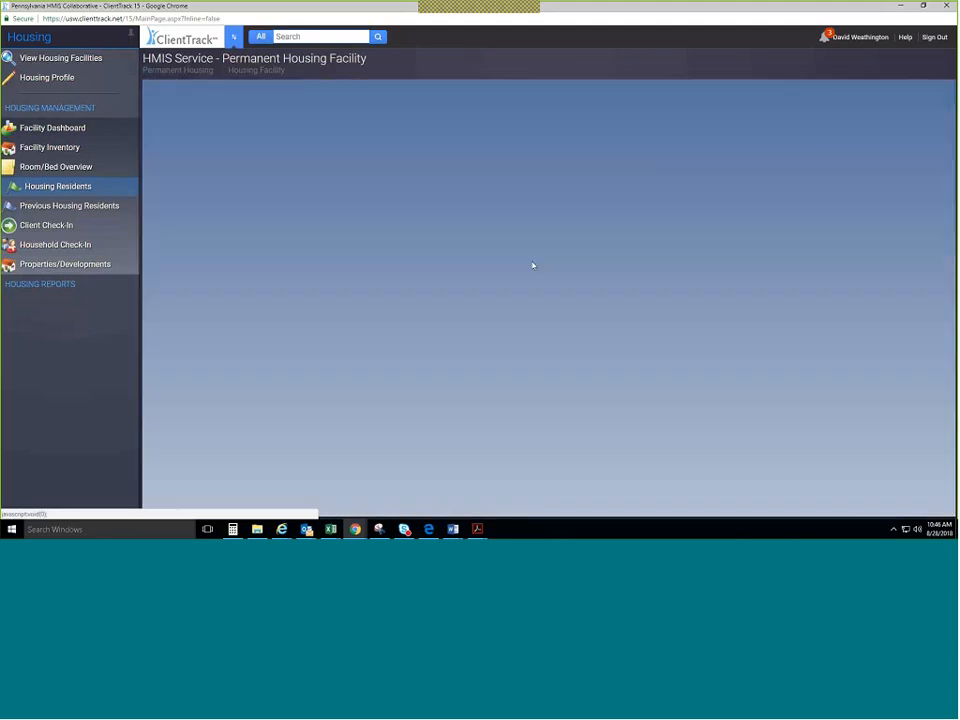
left_click(47, 60)
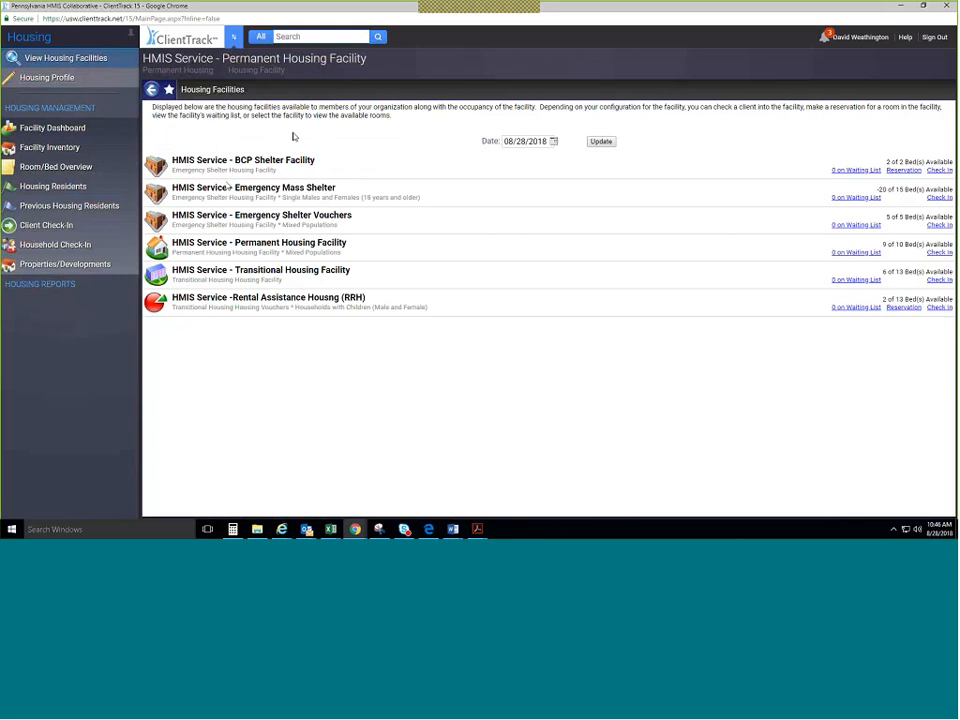
mouse_move(228, 192)
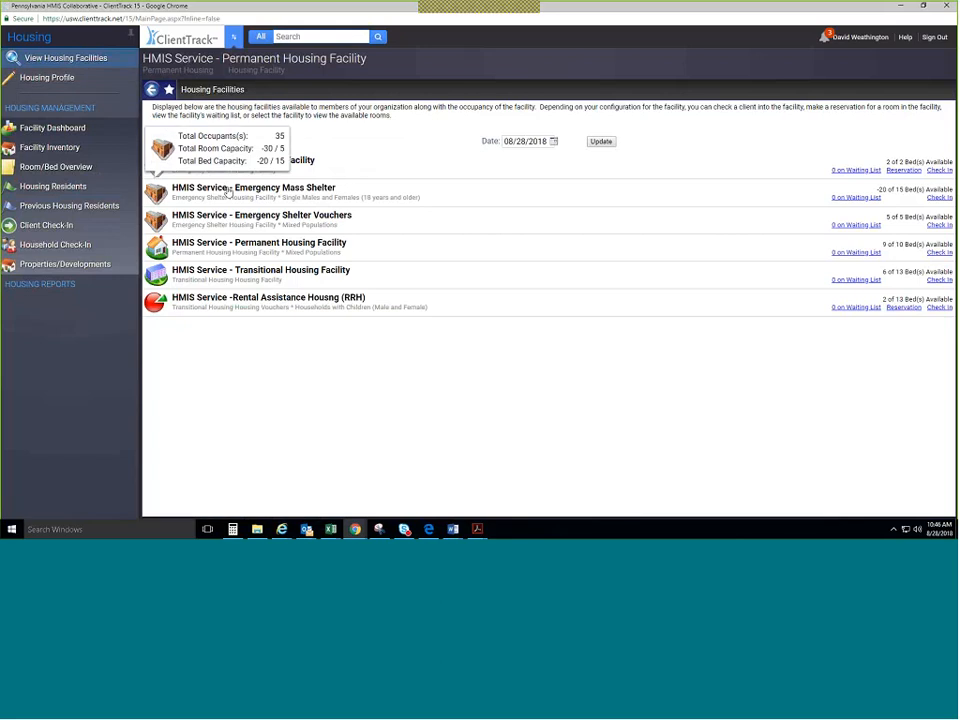
left_click(228, 192)
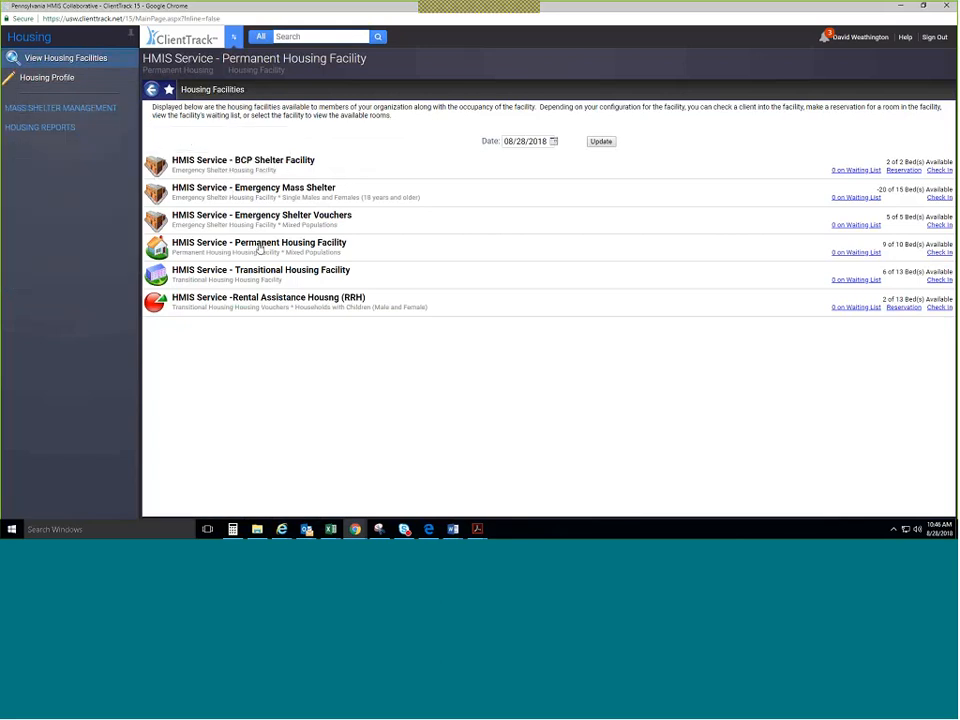
left_click(316, 274)
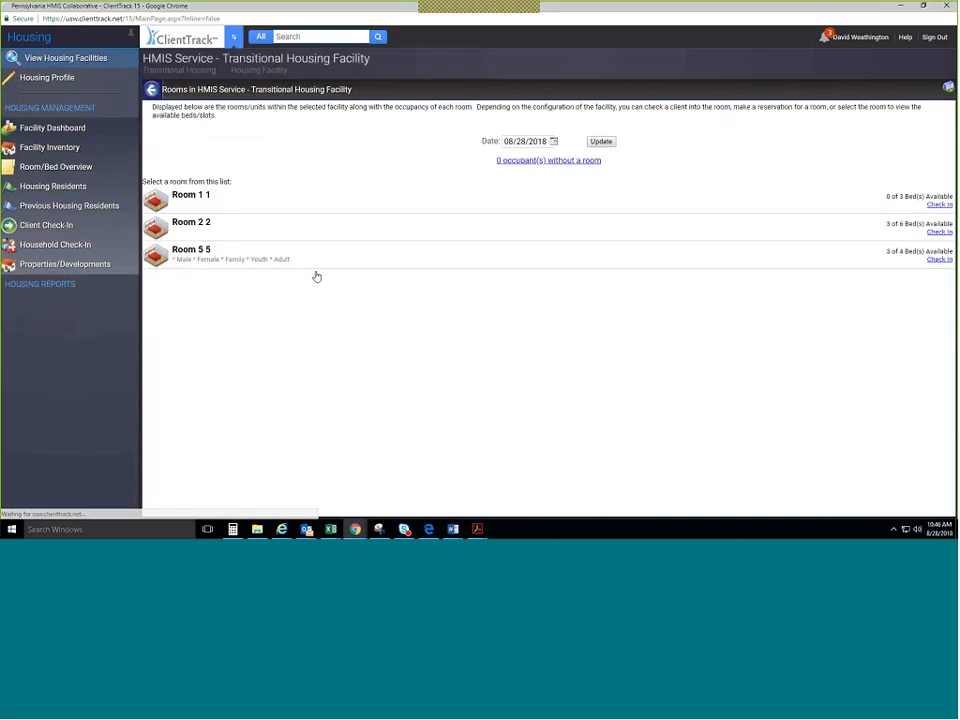
List the 7 current residents, briefly filtering to Room 1 #1 before showing all rooms again.
left_click(58, 186)
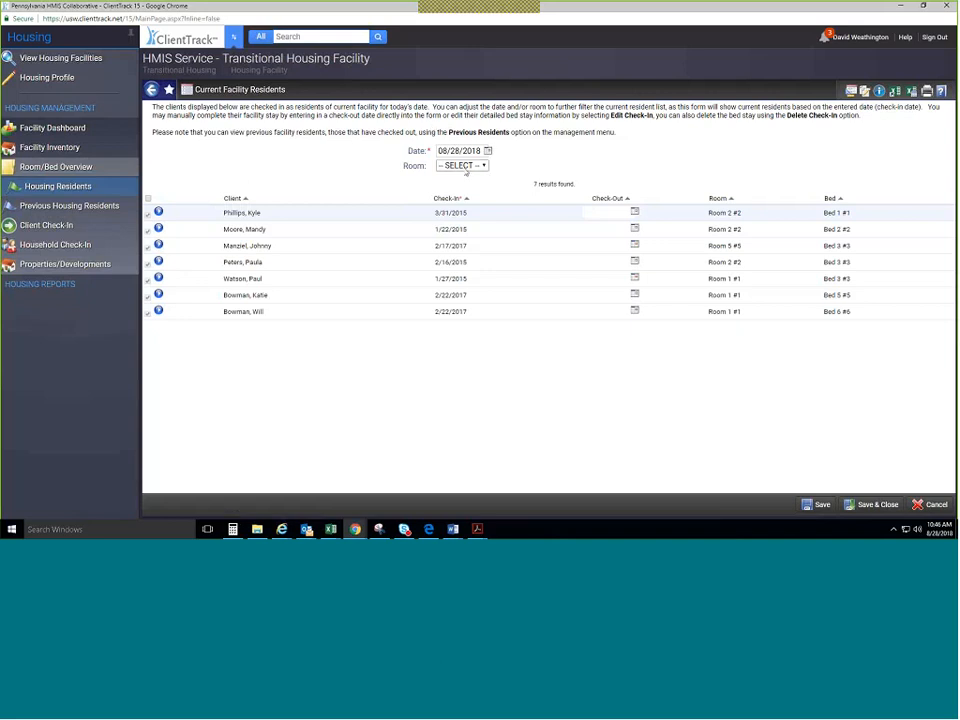
left_click(464, 167)
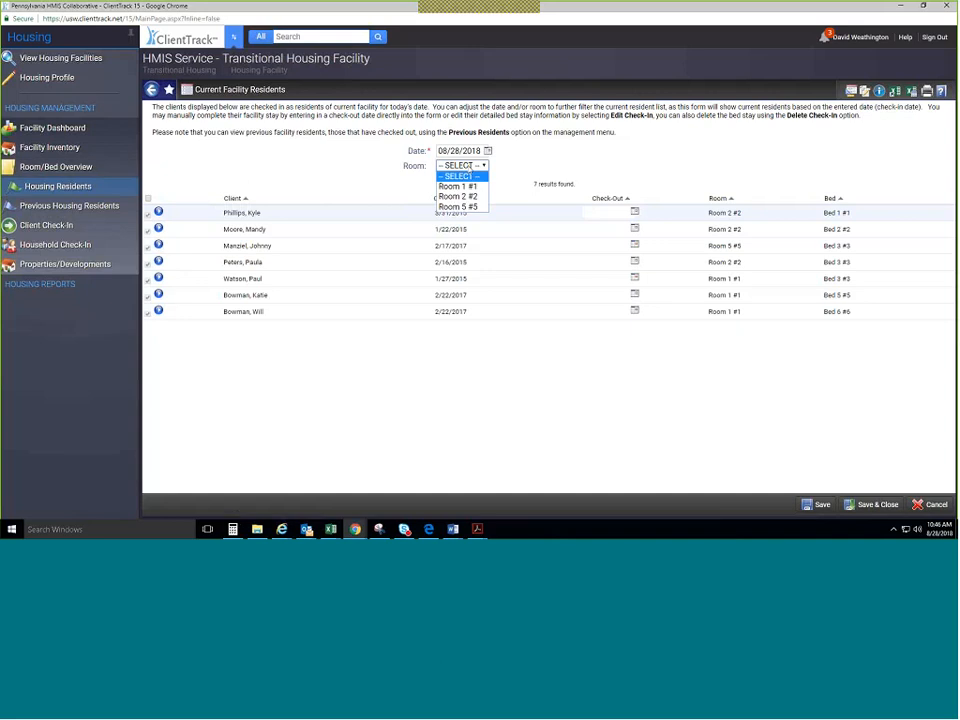
left_click(468, 186)
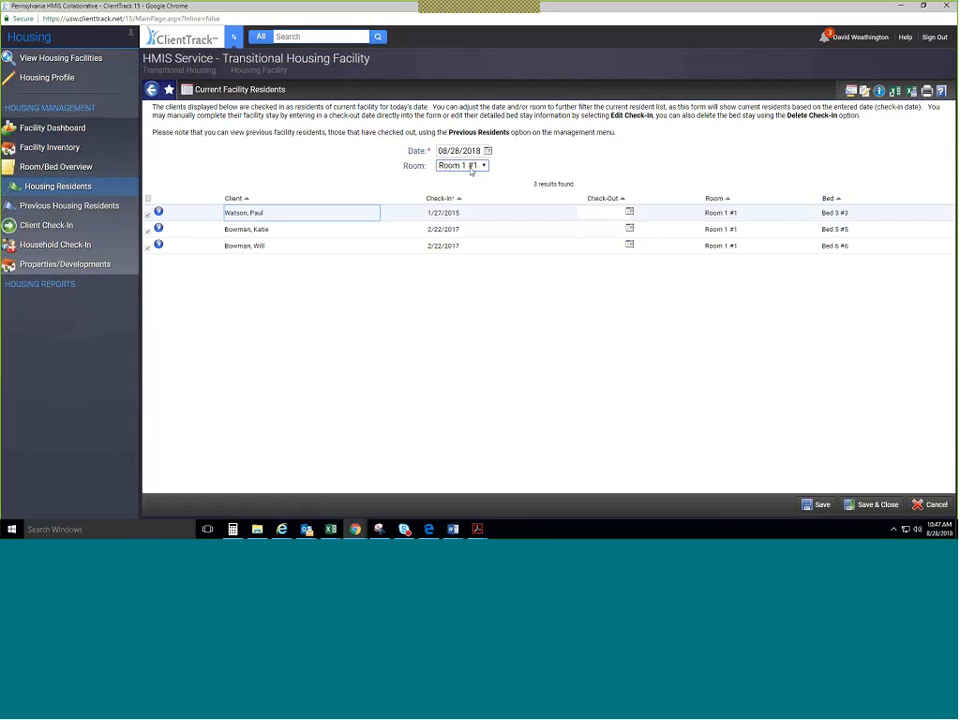
left_click(470, 166)
left_click(471, 177)
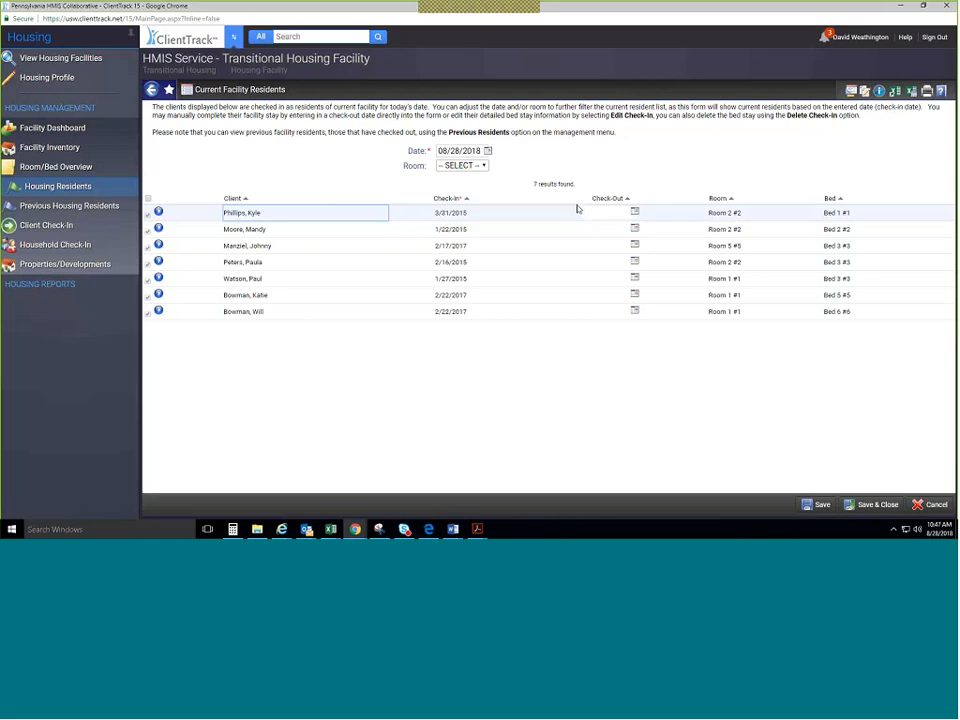
left_click(382, 382)
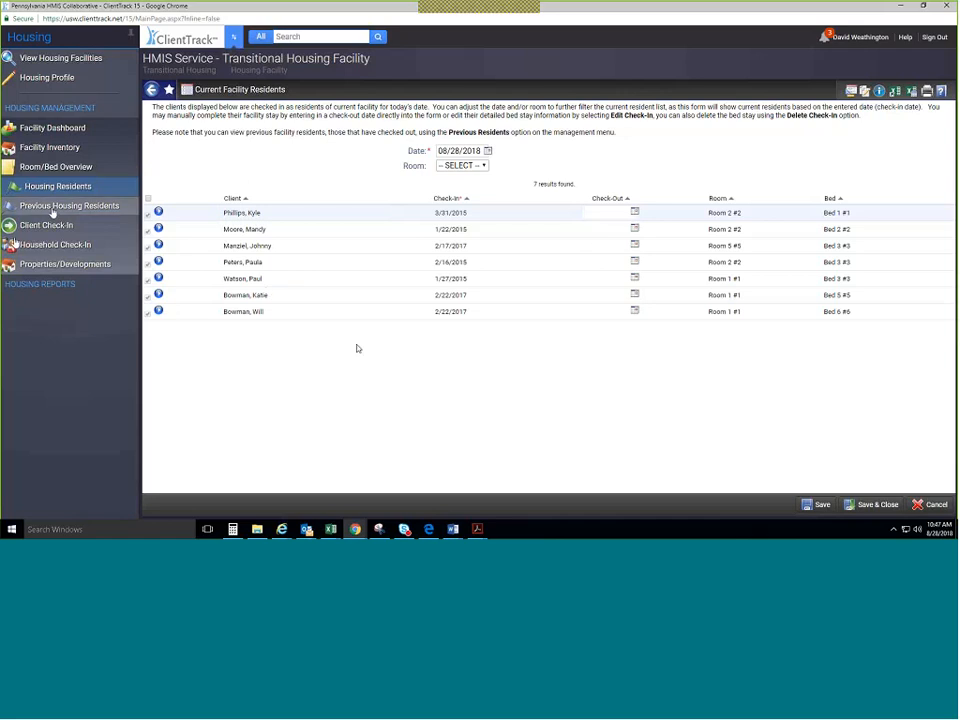
Filter previous residents by date, settling on 08/07/2015 to list 7 checked-out residents.
left_click(55, 207)
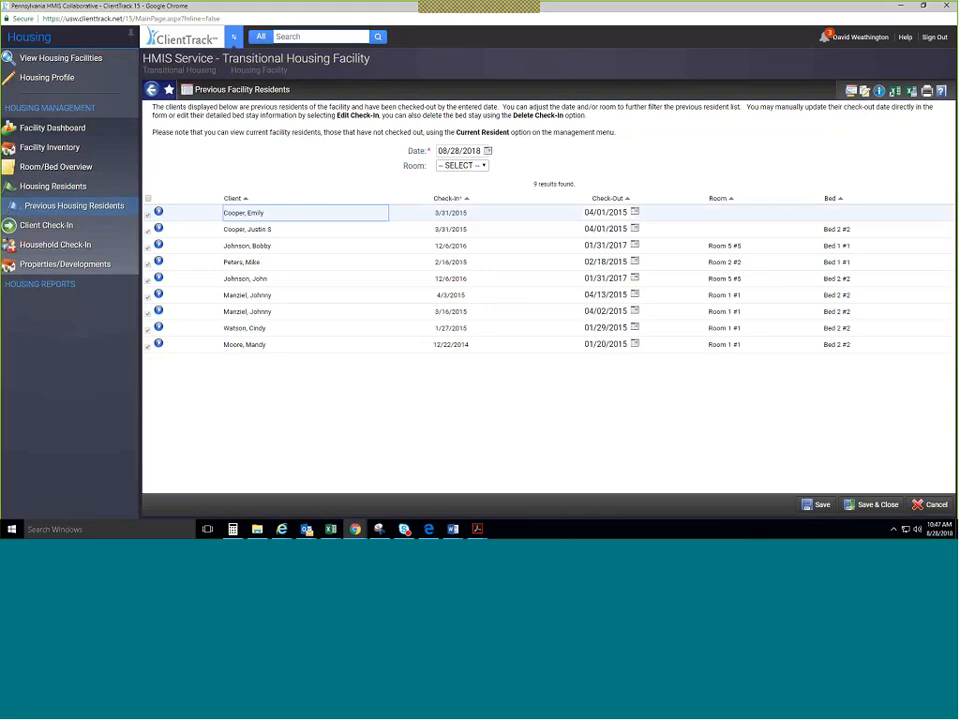
left_click(487, 150)
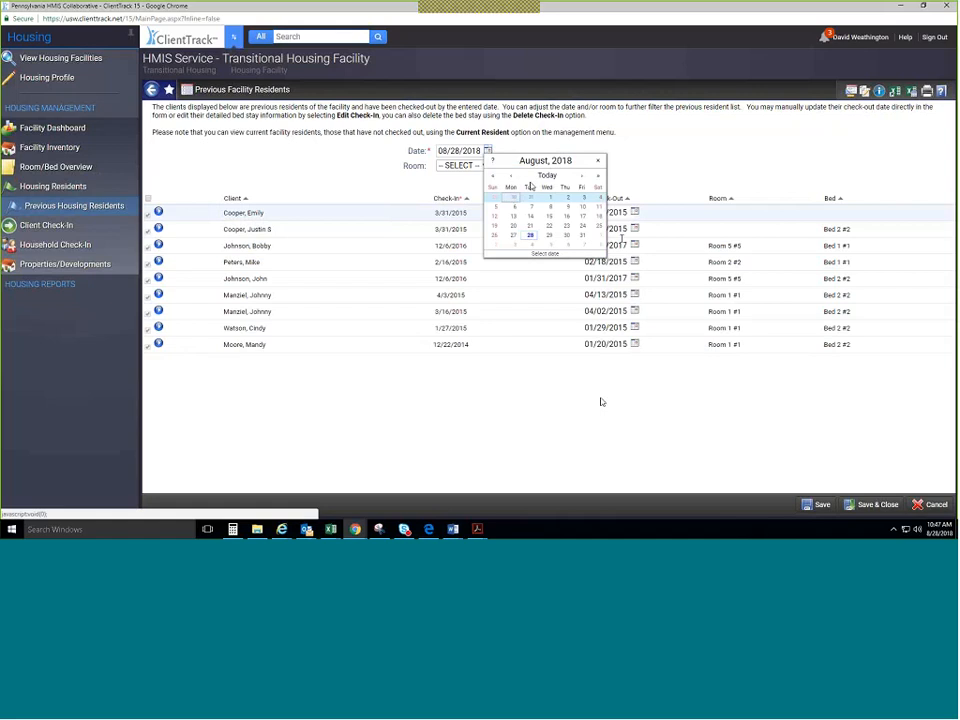
left_click(531, 216)
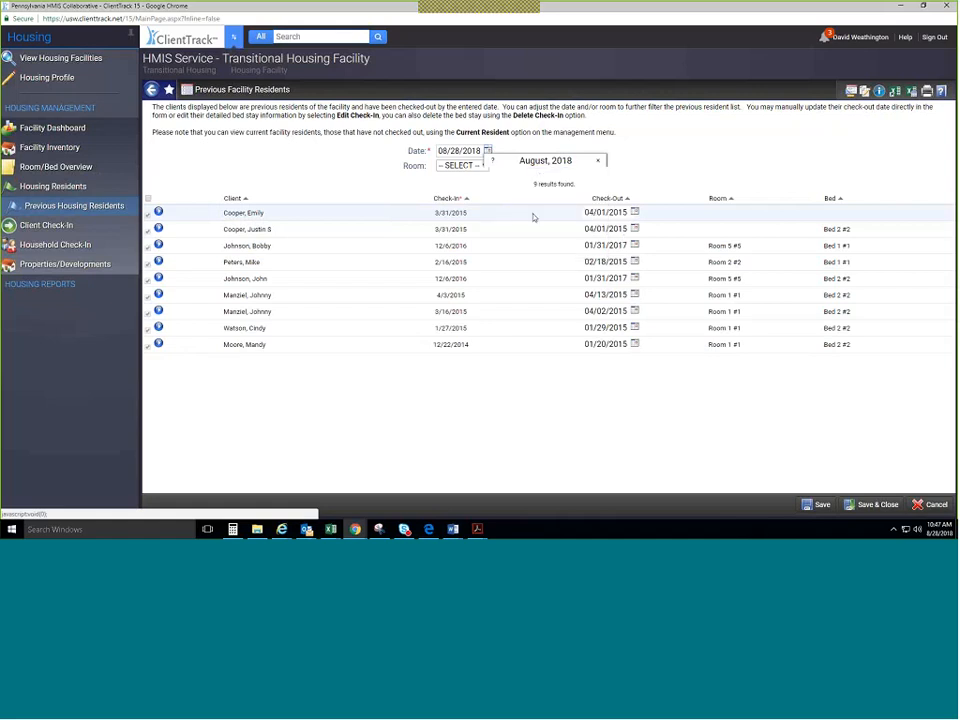
left_click(487, 150)
left_click(530, 207)
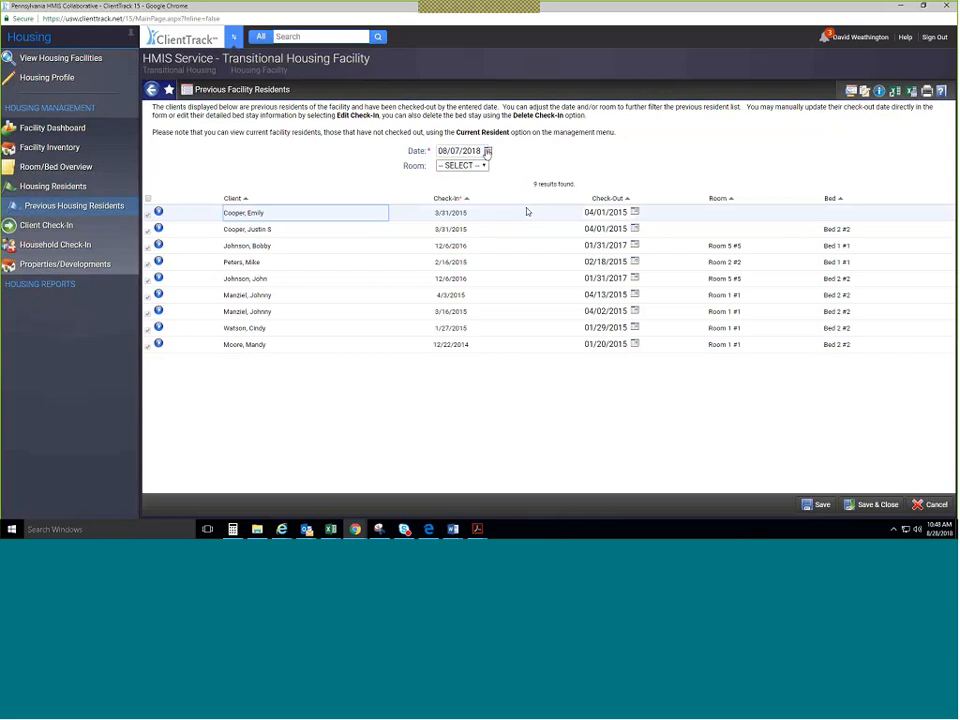
left_click(487, 151)
left_click(486, 150)
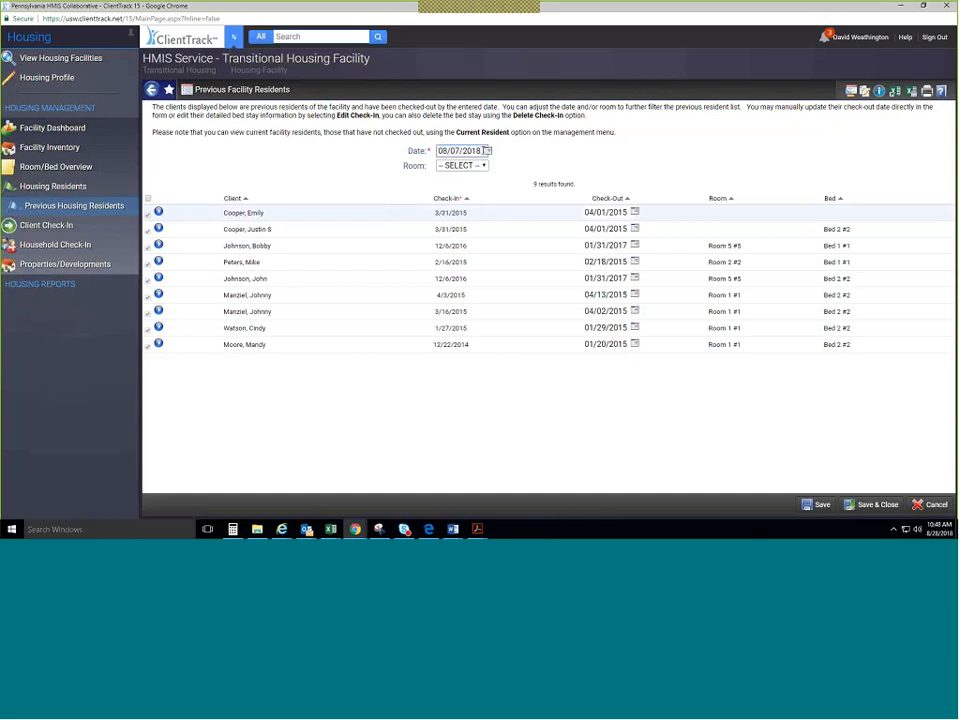
key("BackSpace")
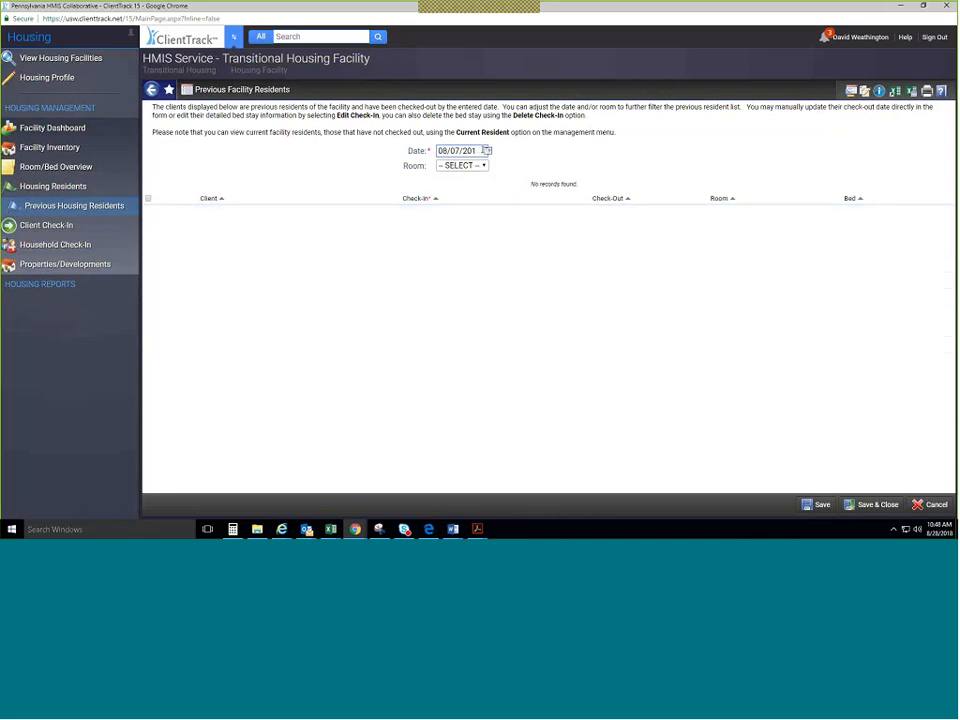
type("5")
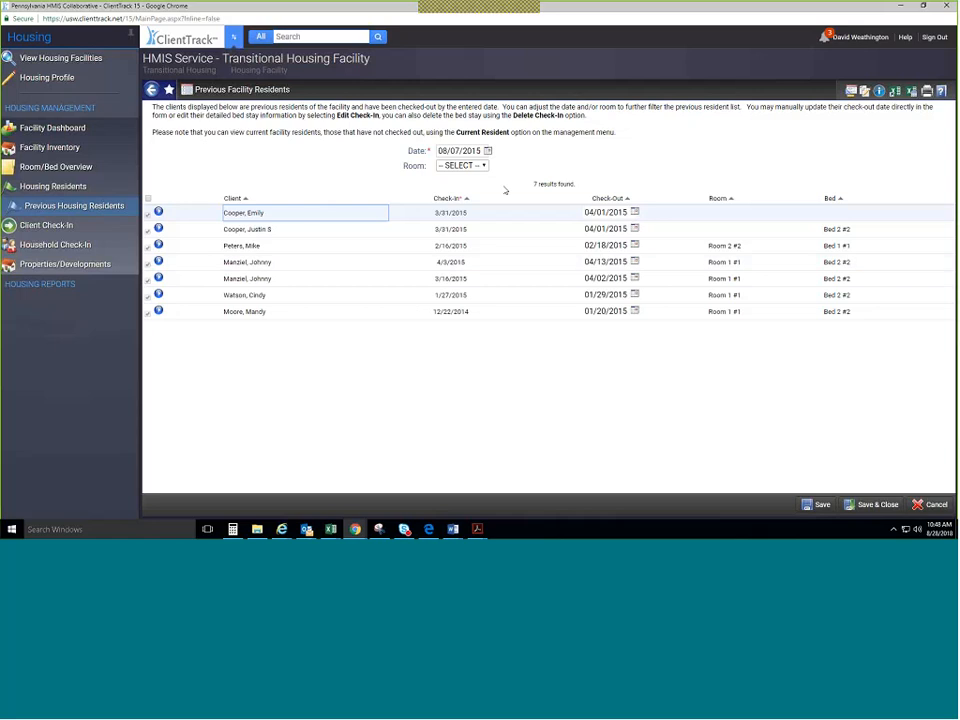
Start a client check-in assigned to Room 2 #2, Bed 3 #3 and bring up the client search.
left_click(70, 226)
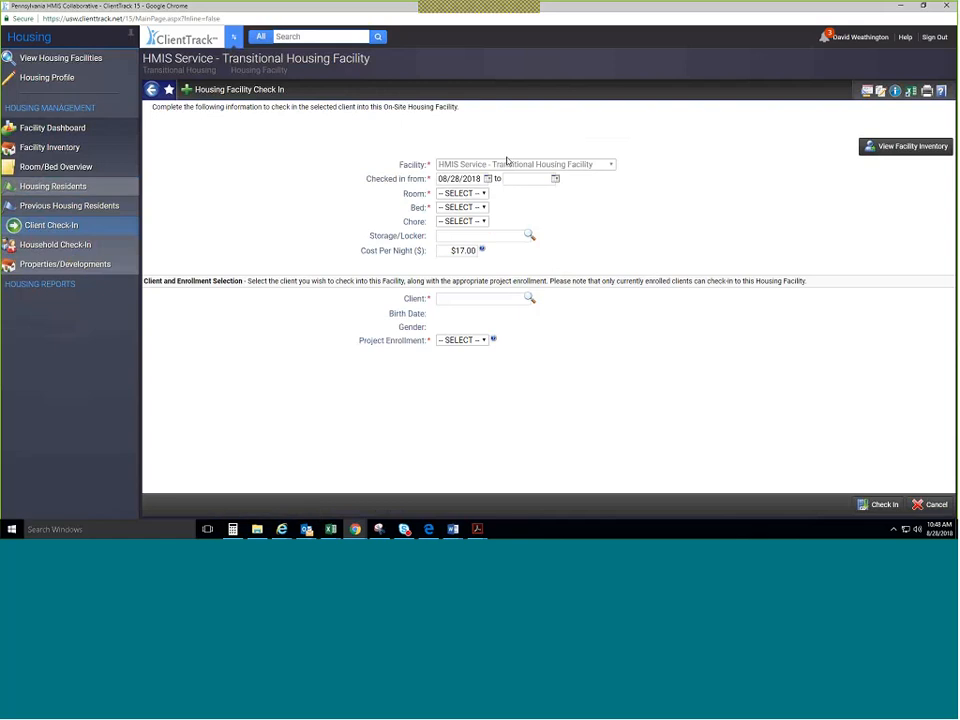
left_click(447, 194)
left_click(458, 224)
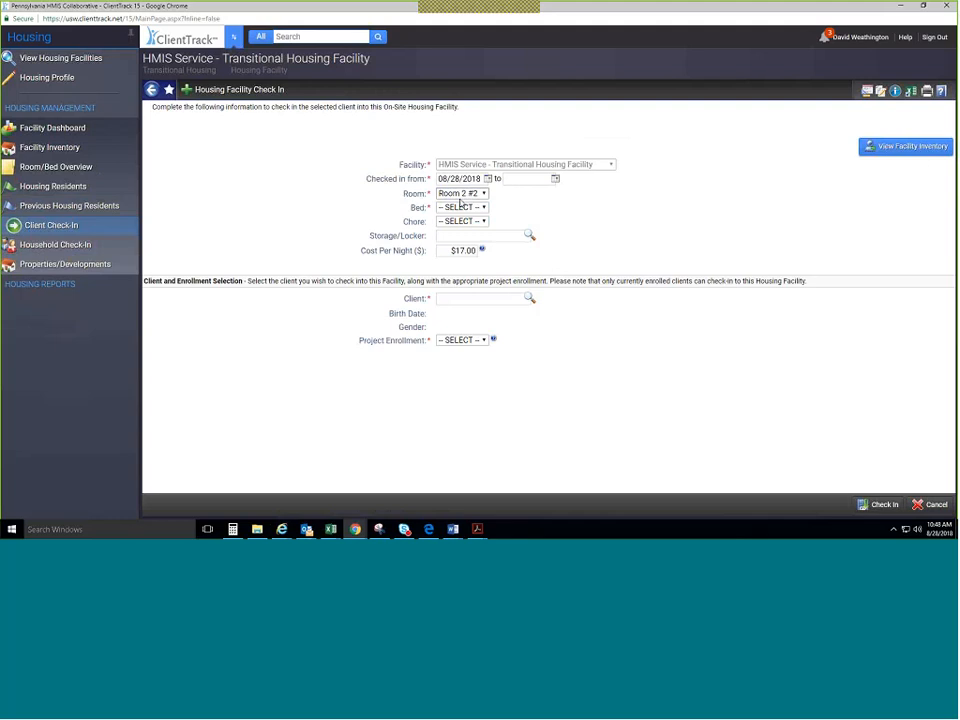
left_click(460, 206)
left_click(464, 229)
left_click(494, 299)
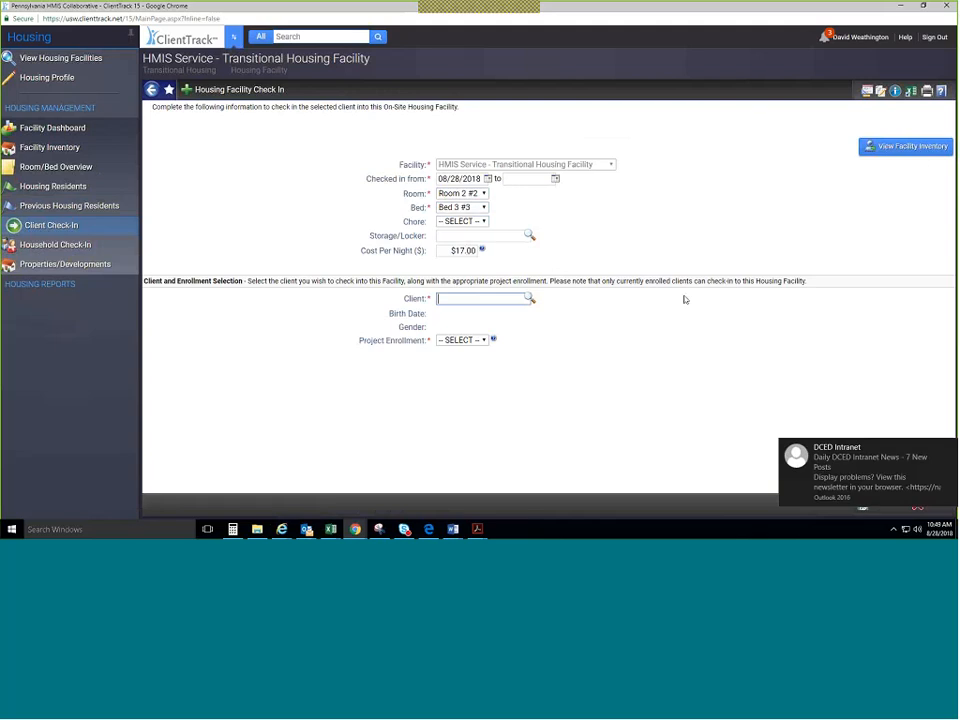
left_click(530, 299)
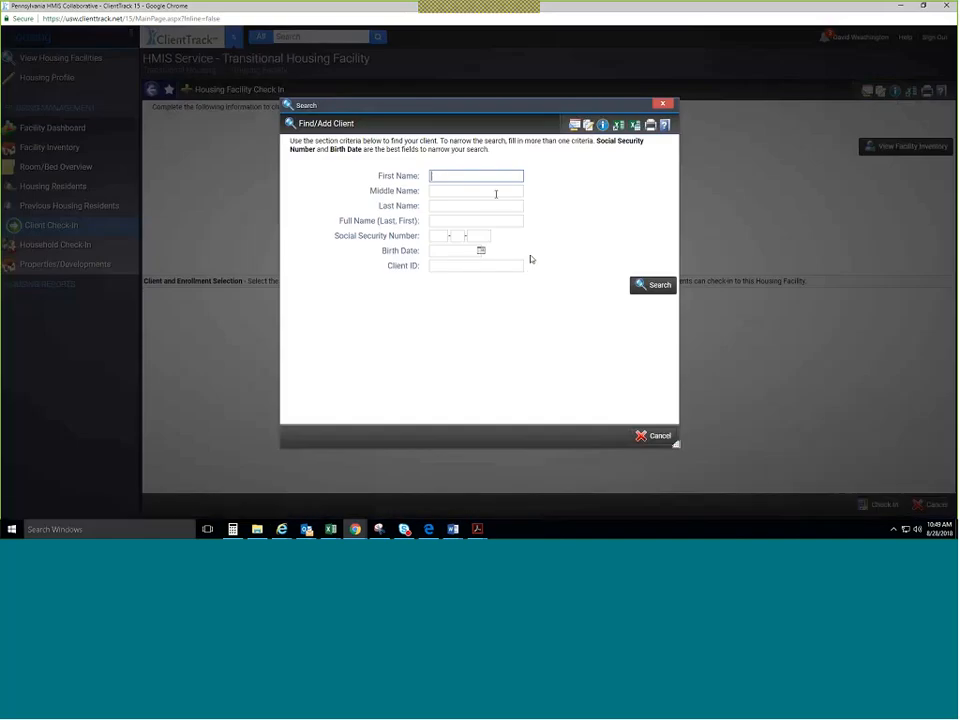
Search for the client by first and last name and select the matching record.
type("Johnson")
key("Return")
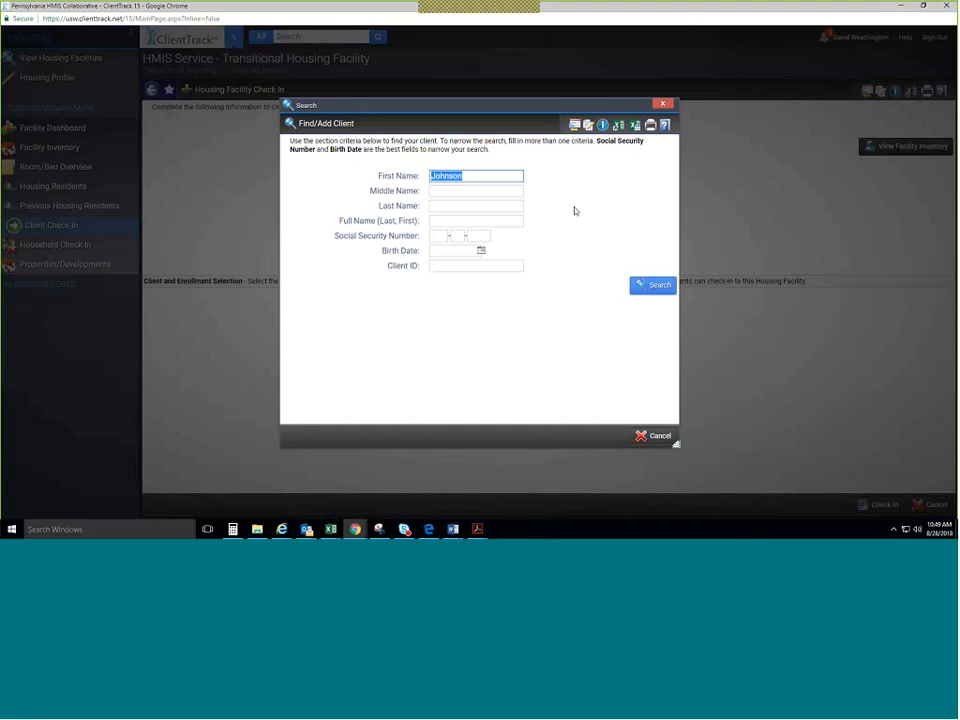
type("J")
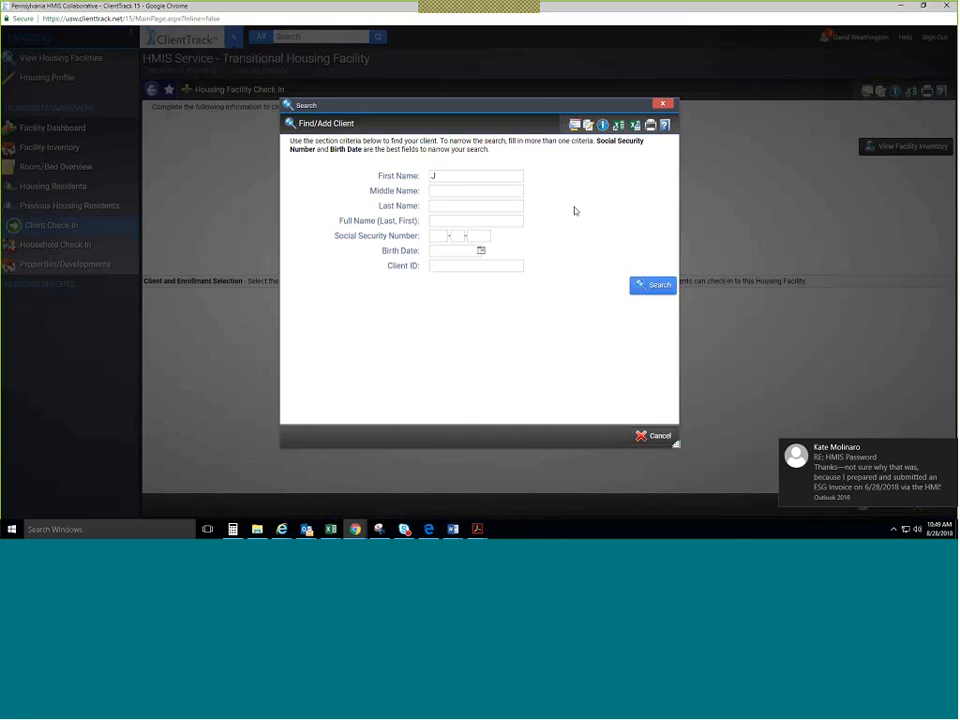
key("Tab")
key("Tab")
type("John")
key("Tab")
key("Return")
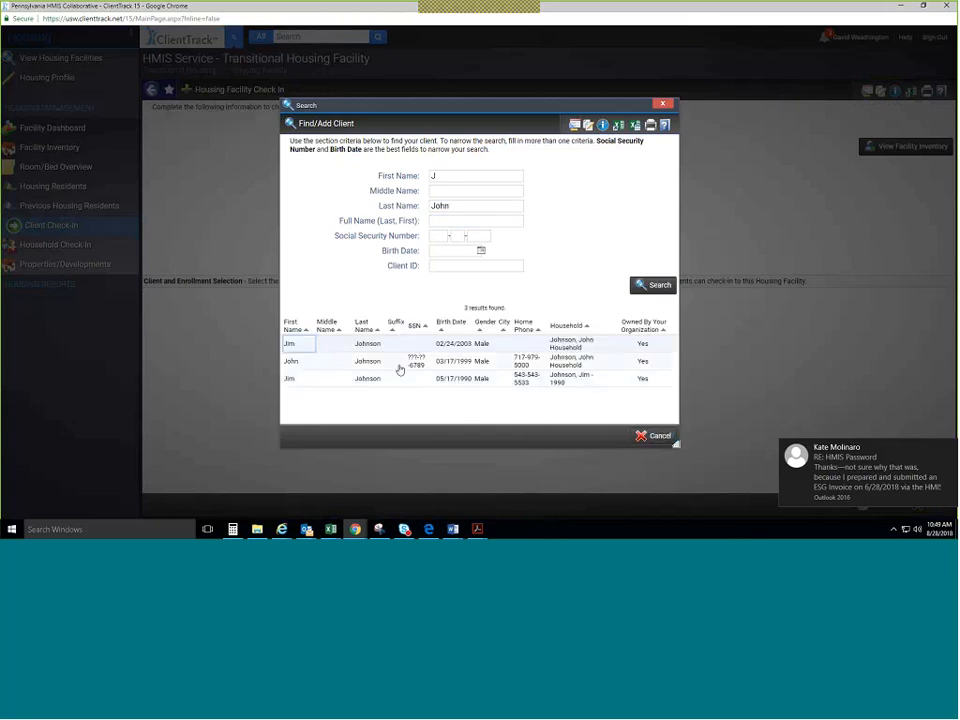
left_click(399, 369)
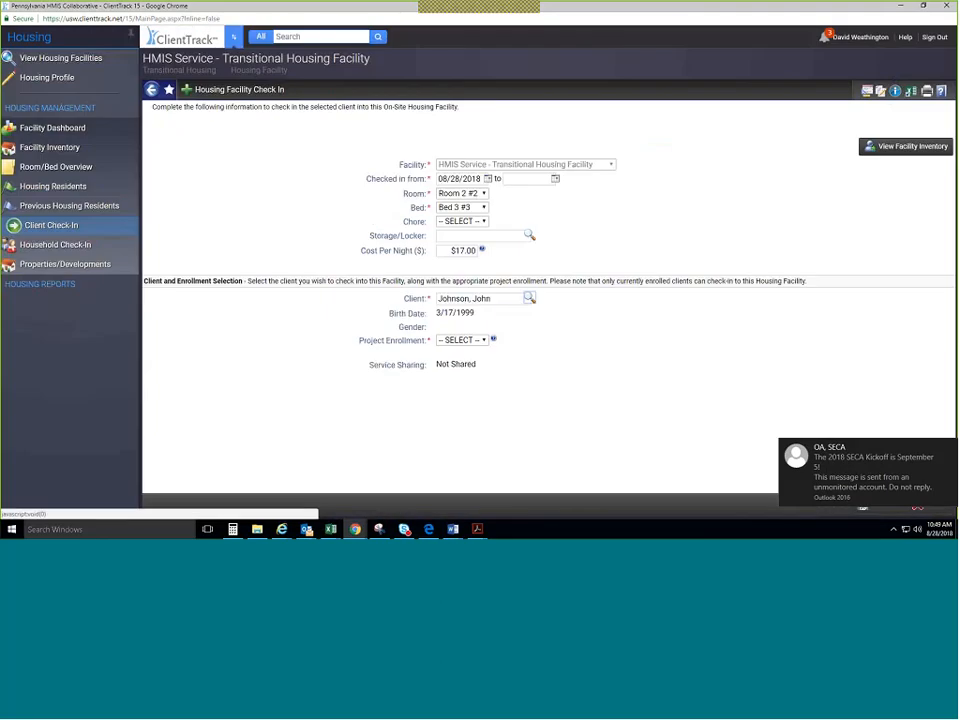
left_click(950, 450)
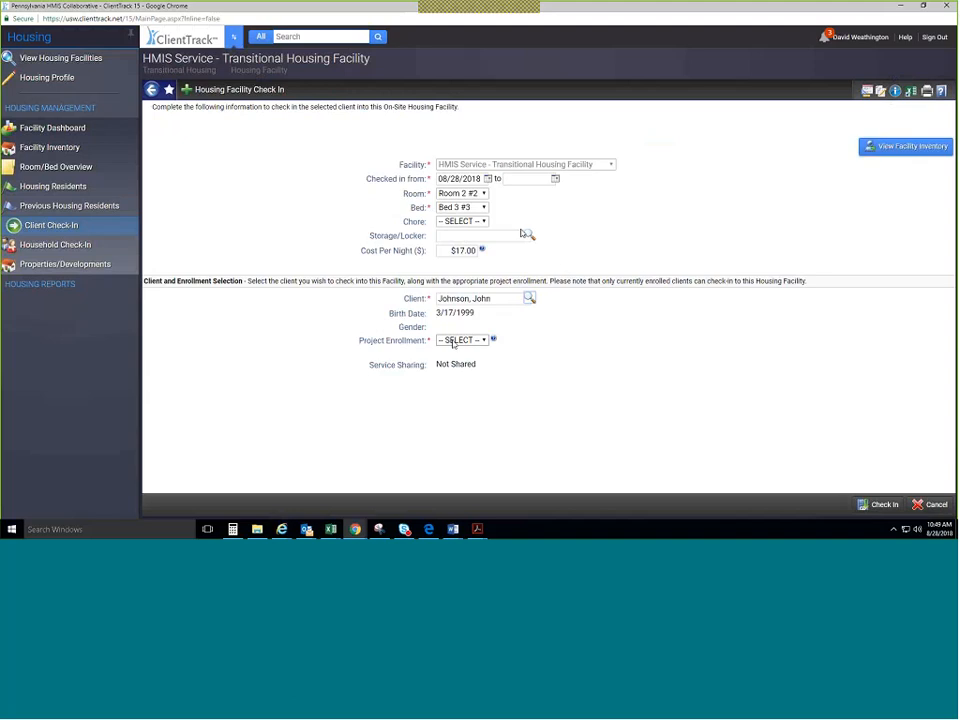
Check the Project Enrollment dropdown, finding no enrollments available for the client.
left_click(453, 341)
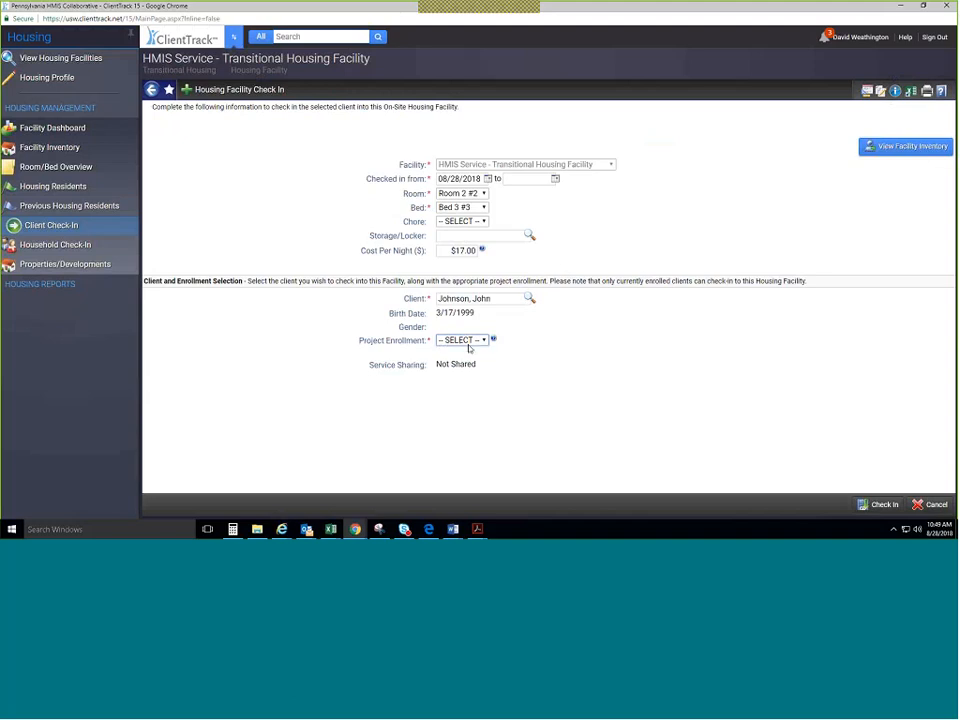
left_click(467, 352)
left_click(462, 340)
left_click(463, 350)
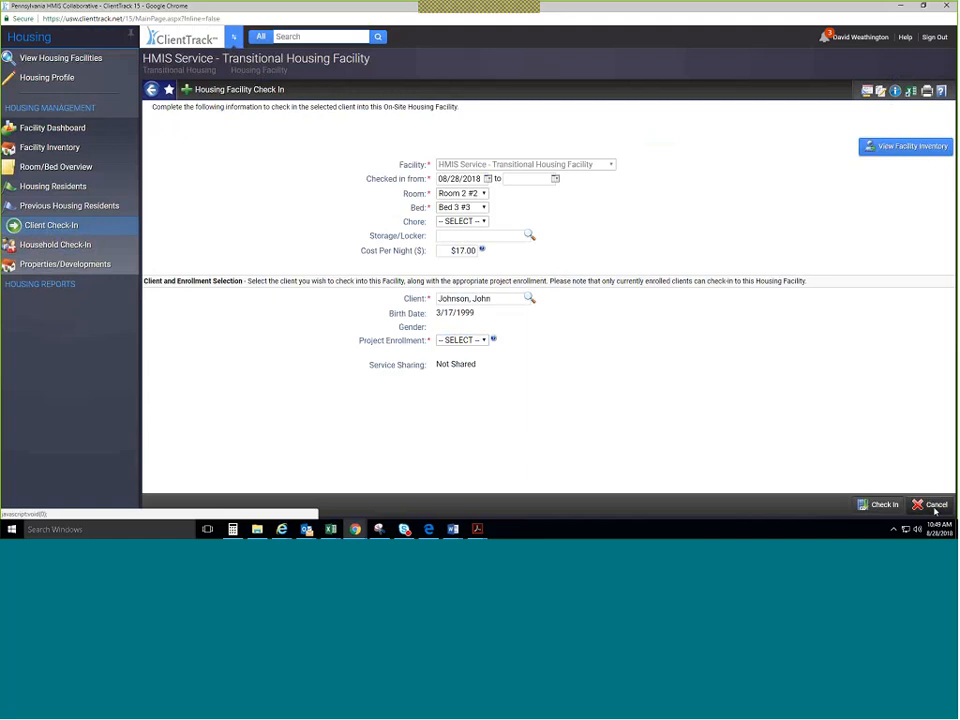
Cancel the single check-in, start a Household Check-In and search for the client by full name.
left_click(935, 506)
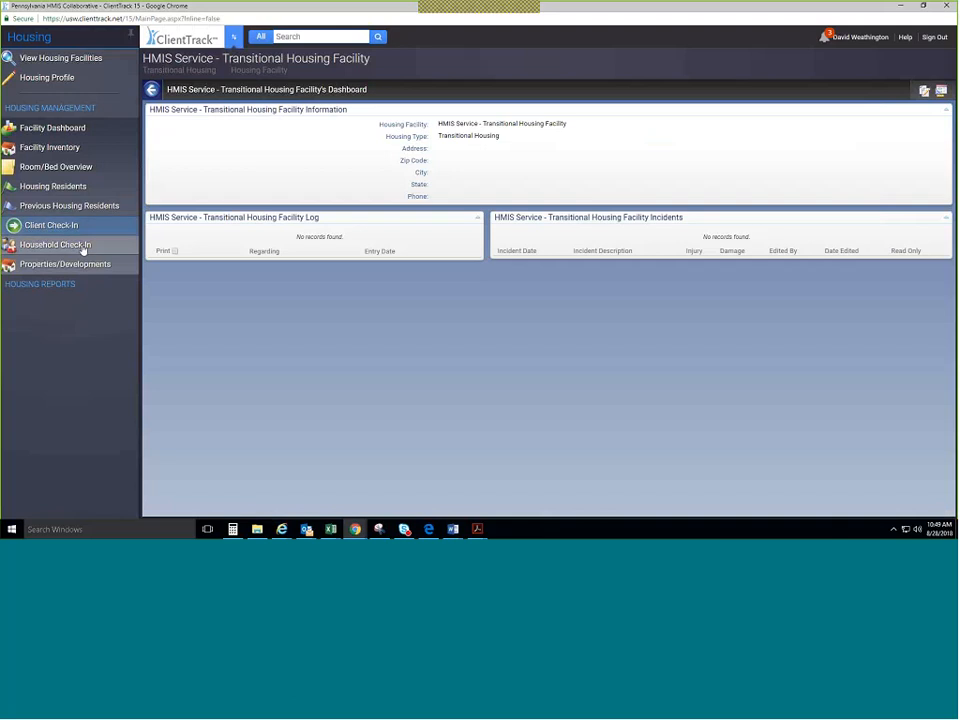
left_click(84, 249)
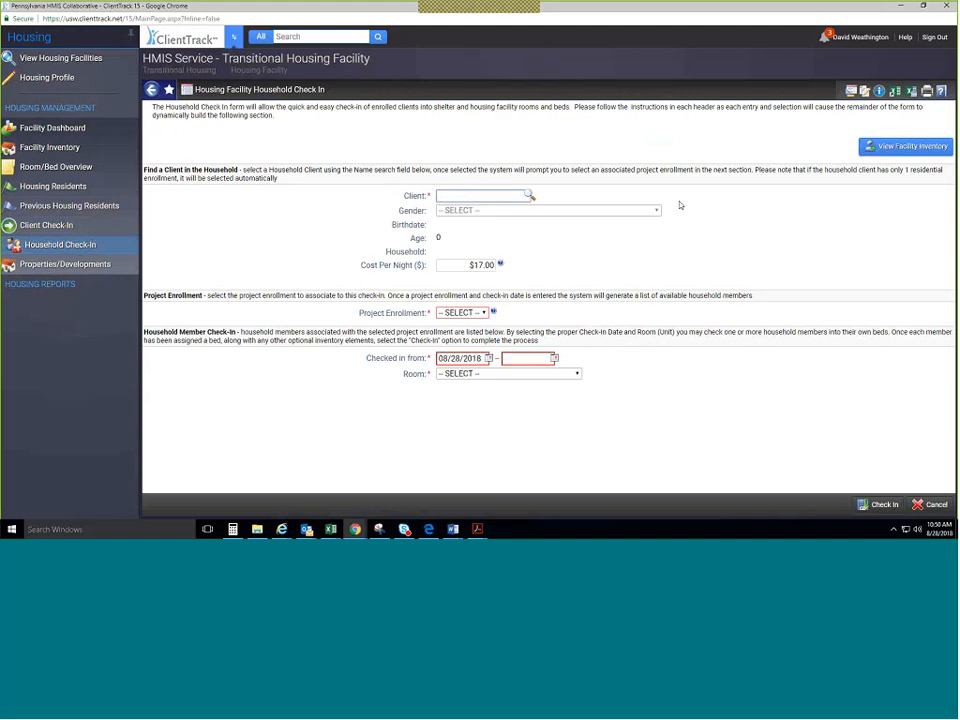
type("Manzeil")
key("Return")
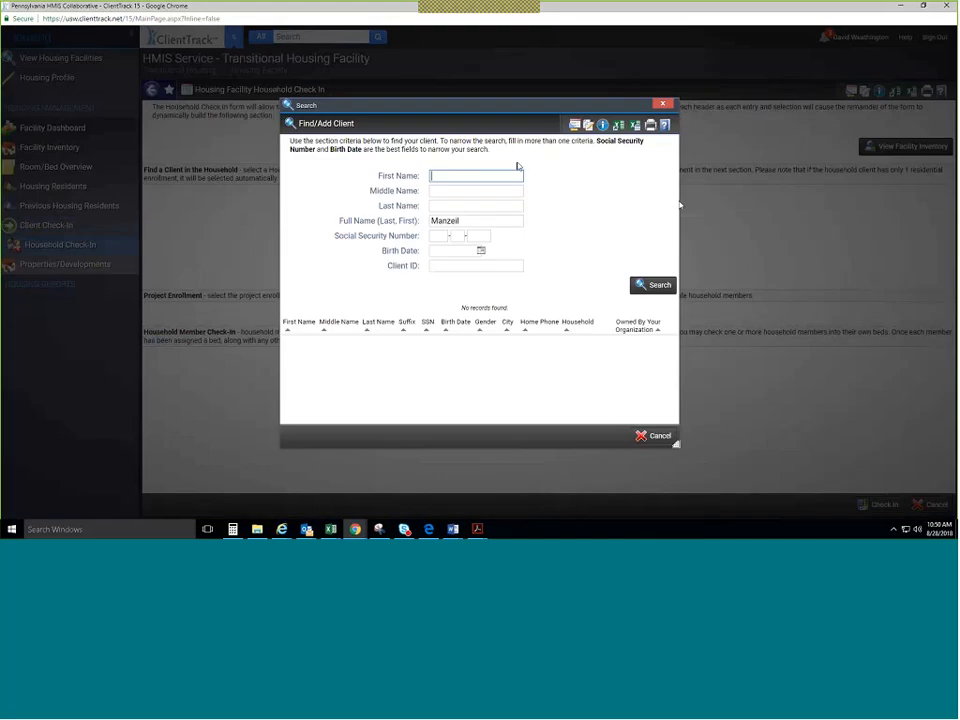
Search again by partial first and last name and select the matching client.
double_click(476, 222)
key("BackSpace")
key("shift+Tab")
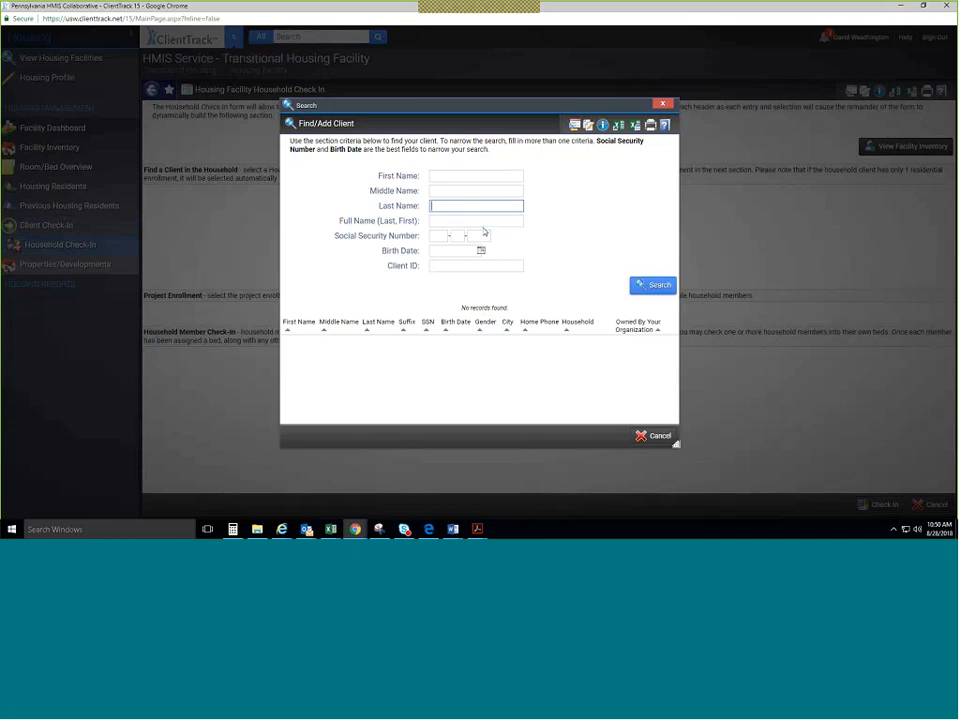
type("Man")
key("shift+Tab")
key("shift+Tab")
type("Jo")
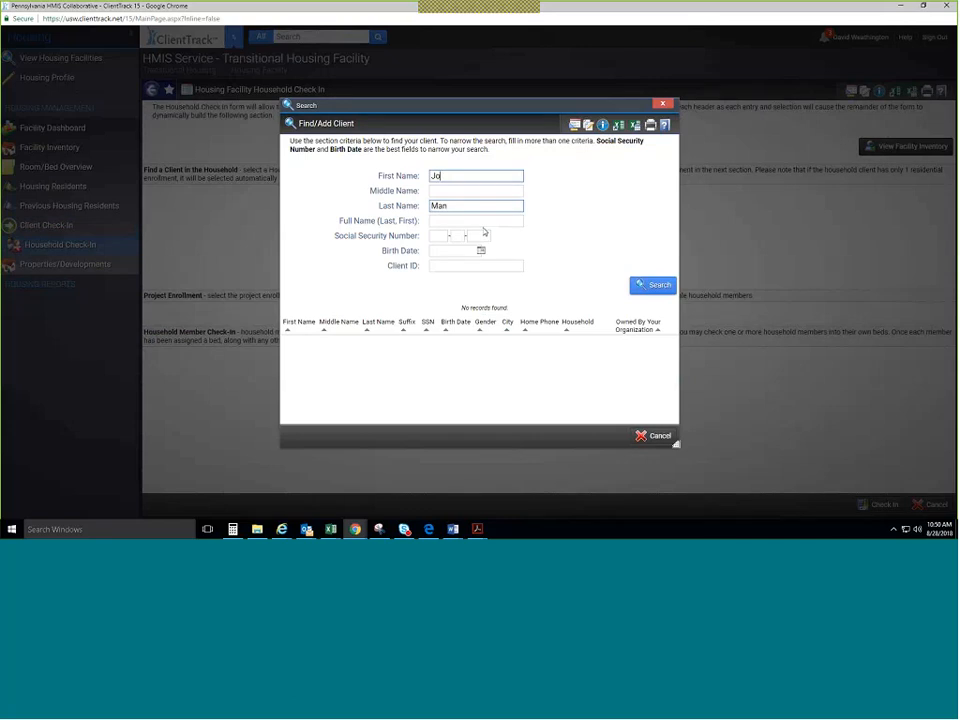
key("Tab")
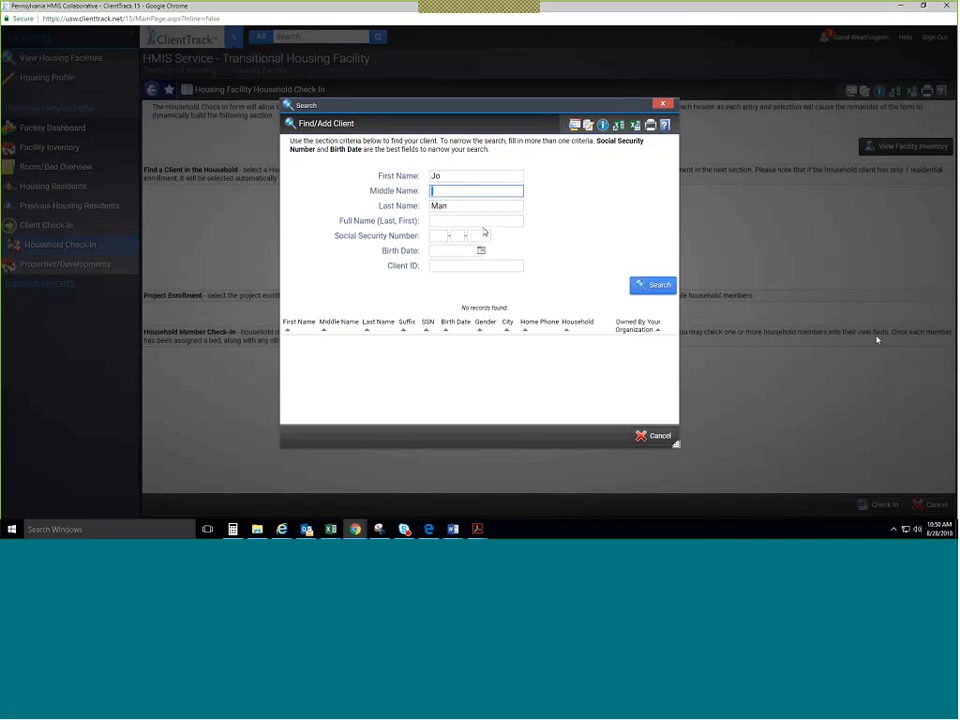
key("Return")
left_click(366, 345)
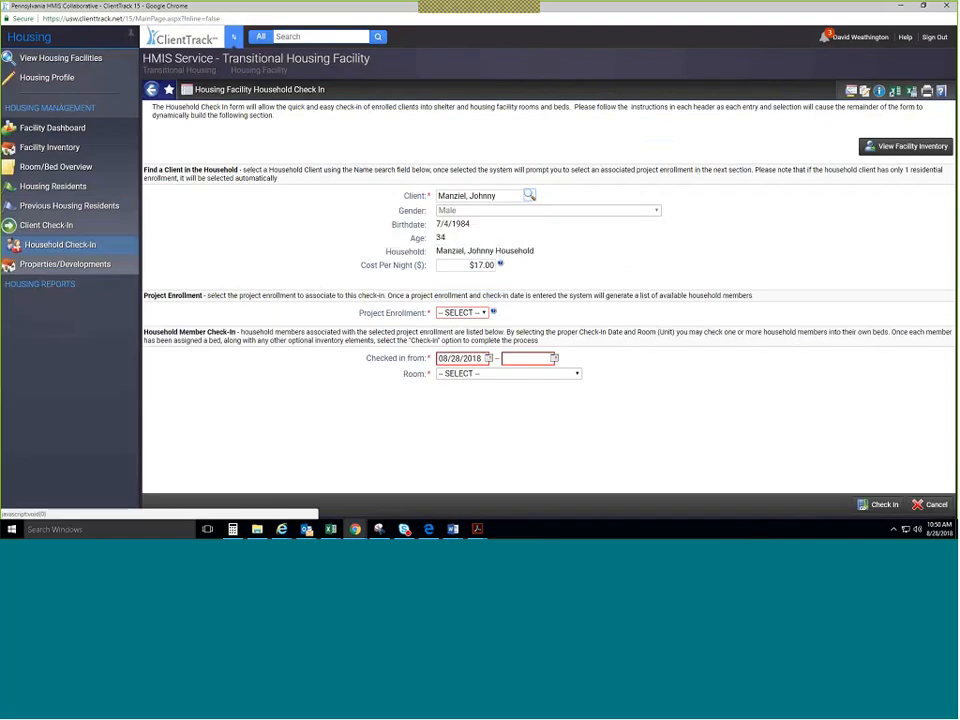
Pick the Transitional Housing Program enrollment and Room 1 #1, then cancel the household check-in.
left_click(470, 312)
left_click(553, 333)
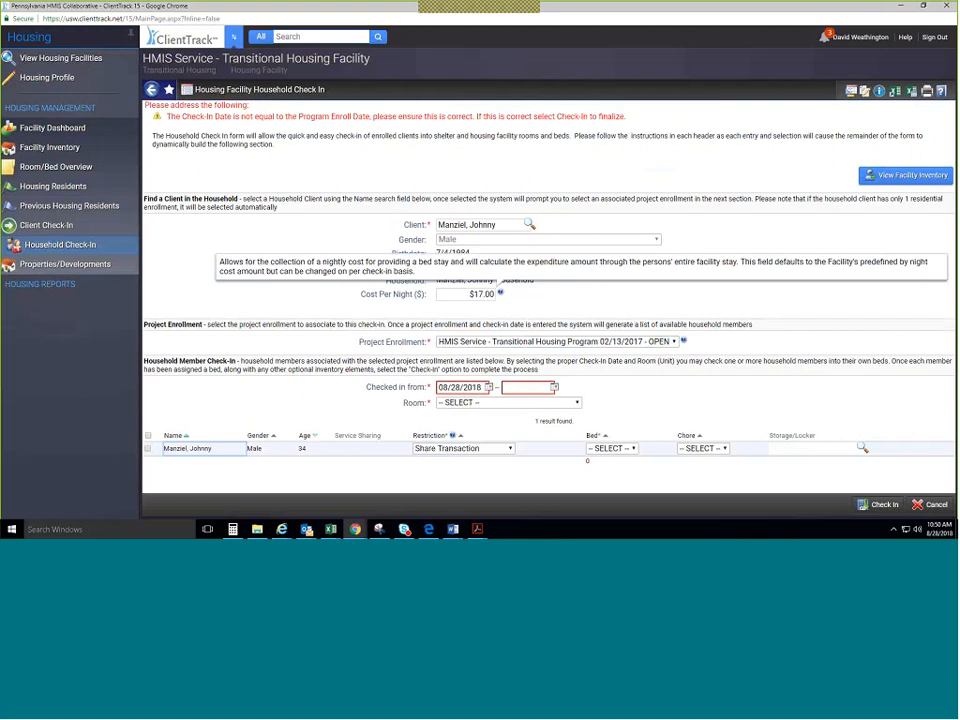
triple_click(477, 387)
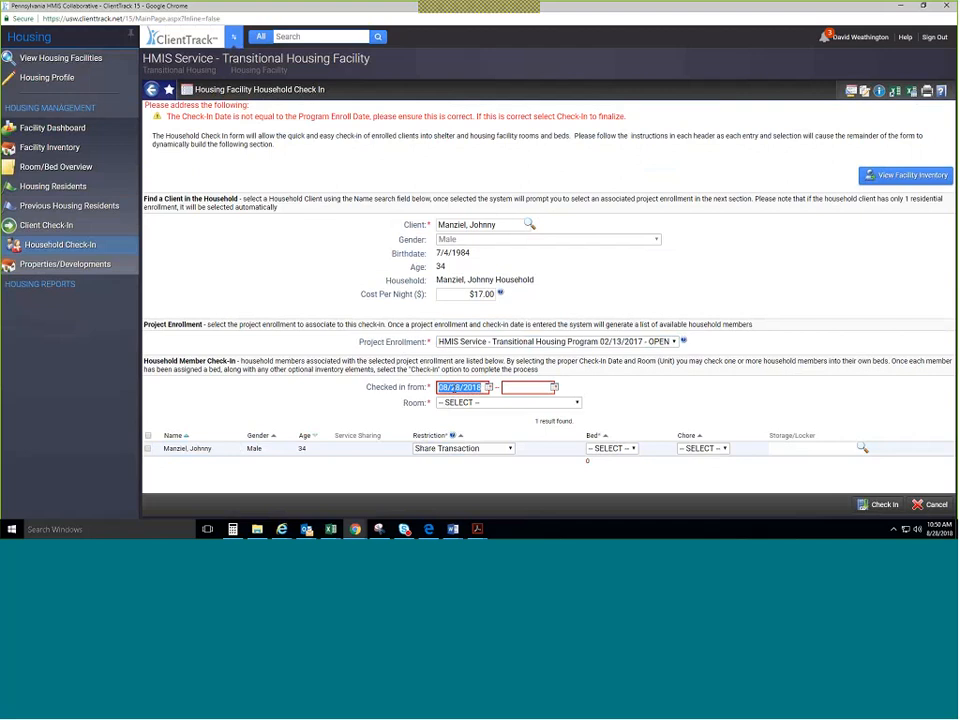
left_click(481, 388)
left_click(484, 403)
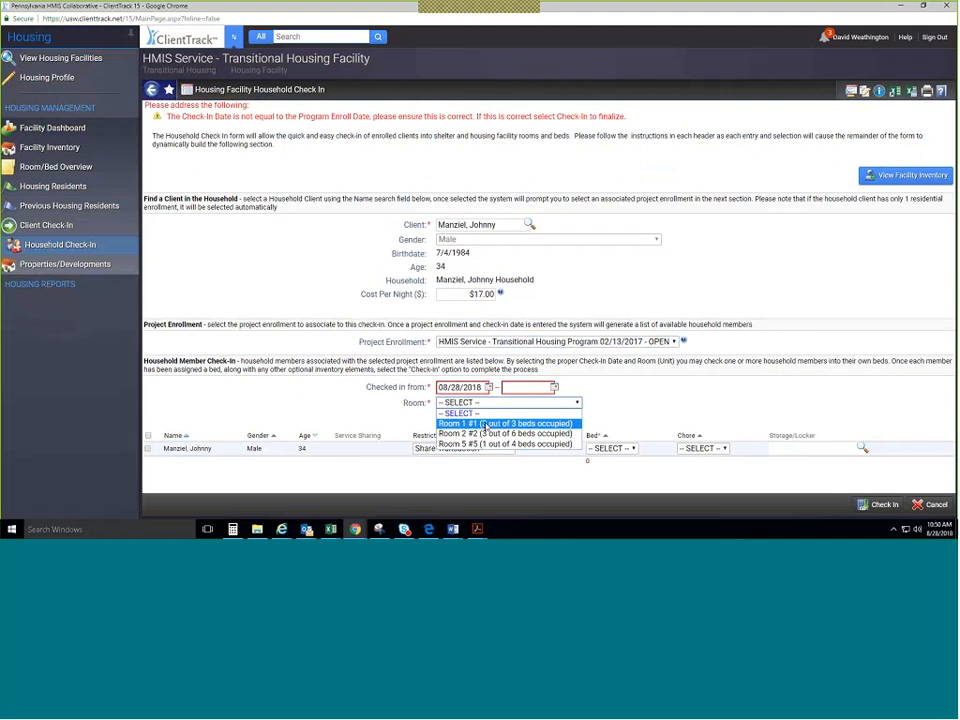
left_click(484, 424)
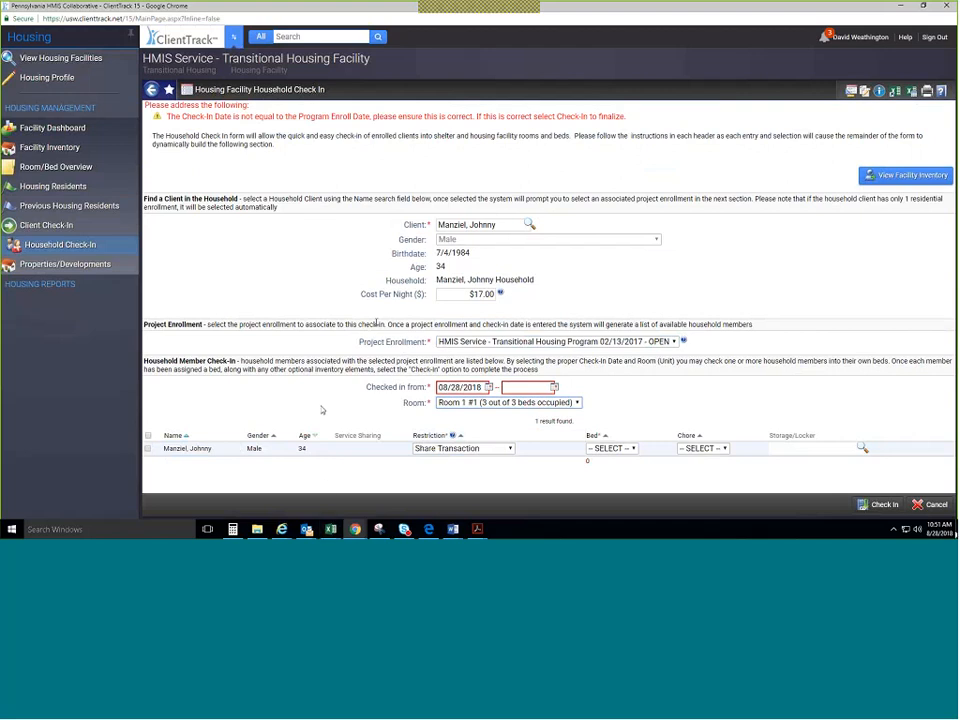
left_click(942, 508)
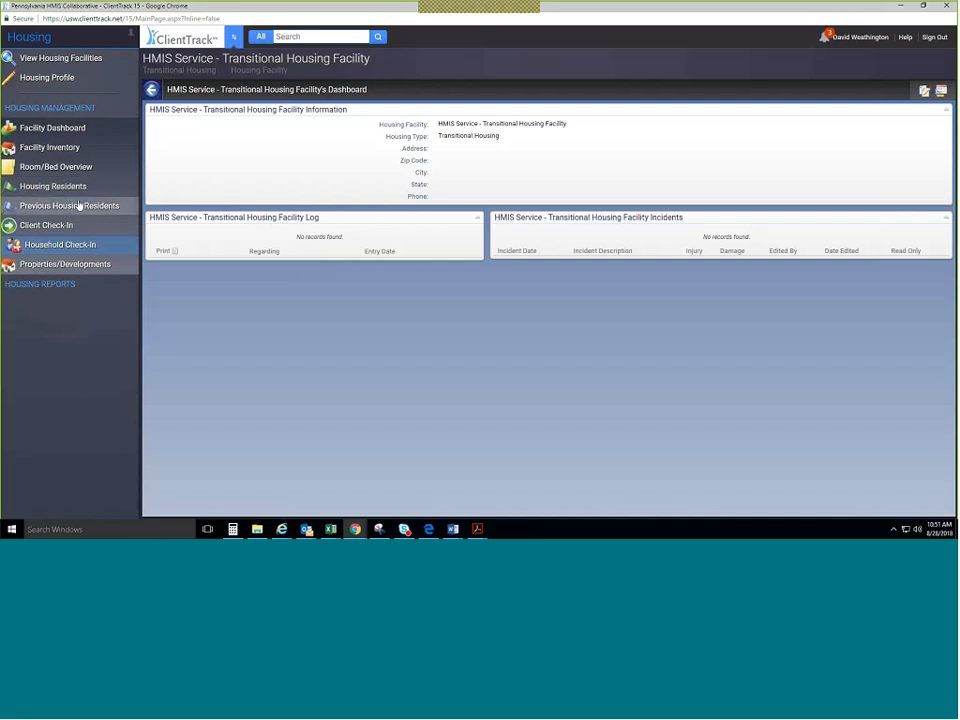
Open Find Properties / Developments from the left sidebar.
left_click(40, 245)
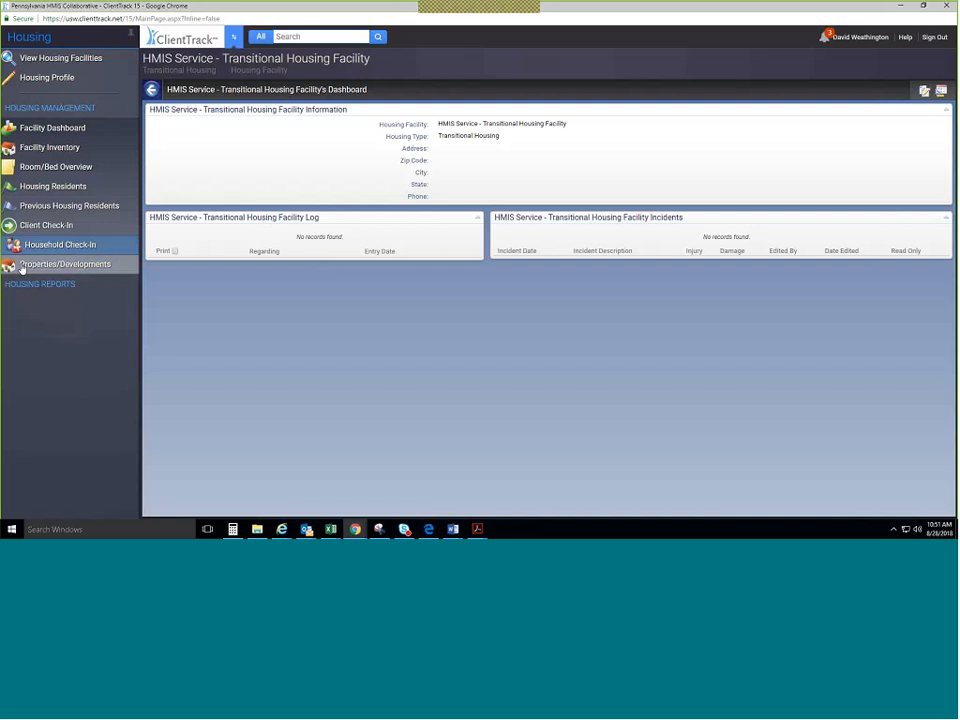
left_click(22, 267)
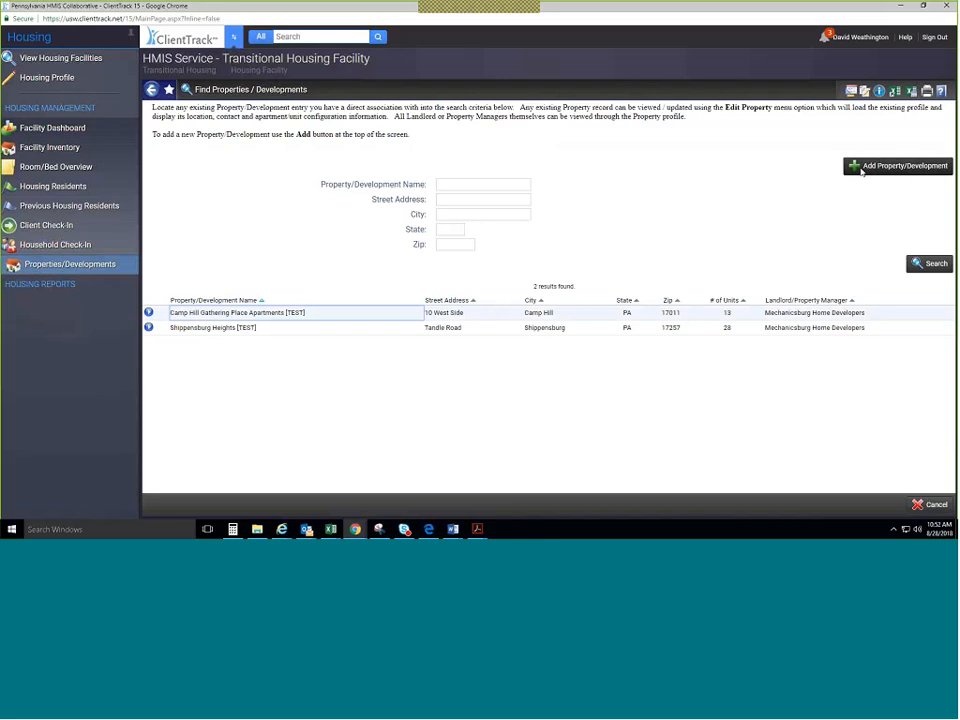
Start a new property record and clear the mistyped property name.
left_click(861, 170)
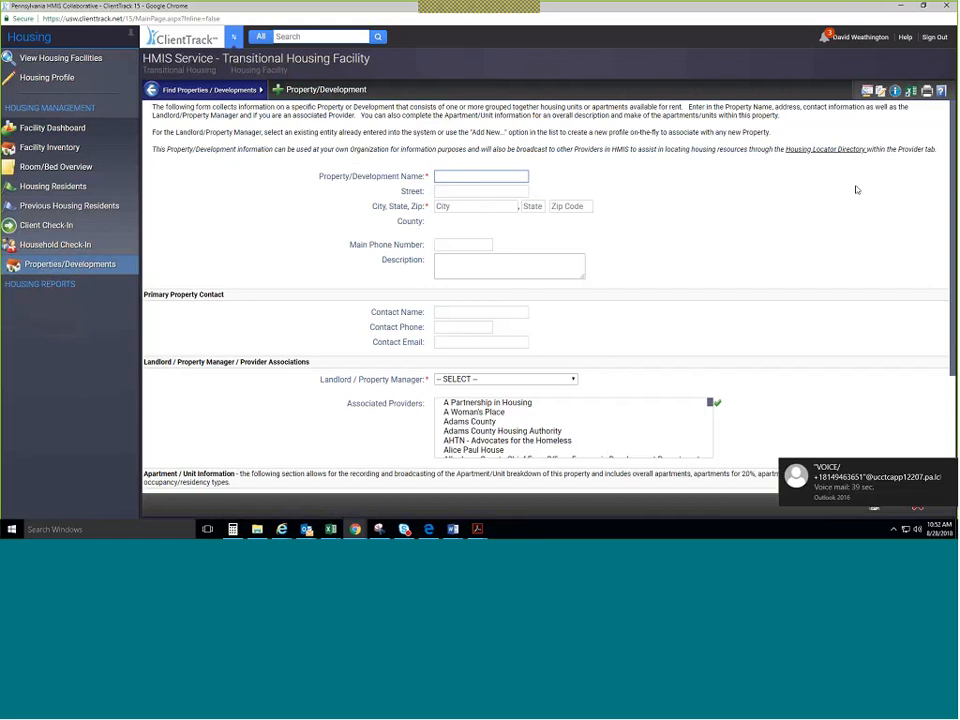
type("123 Spruce St")
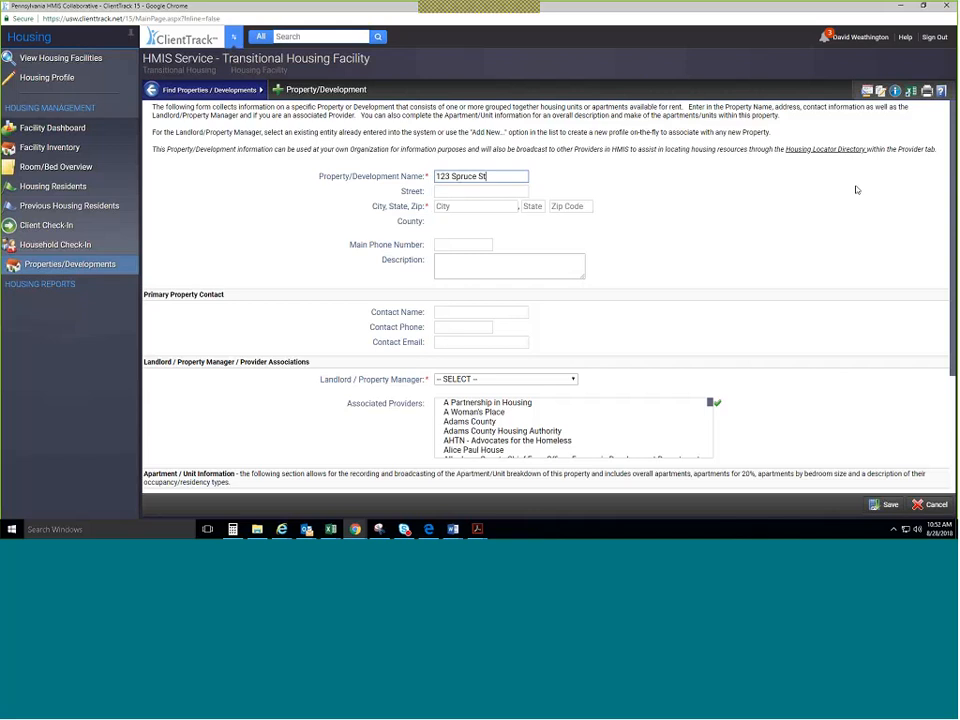
key("Tab")
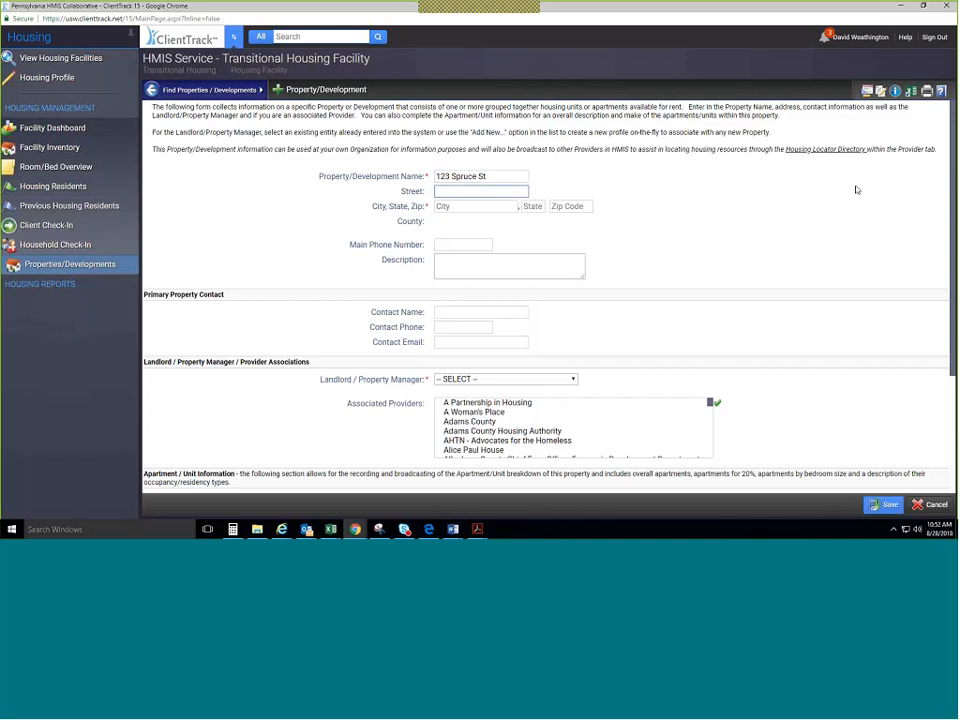
key("shift+Tab")
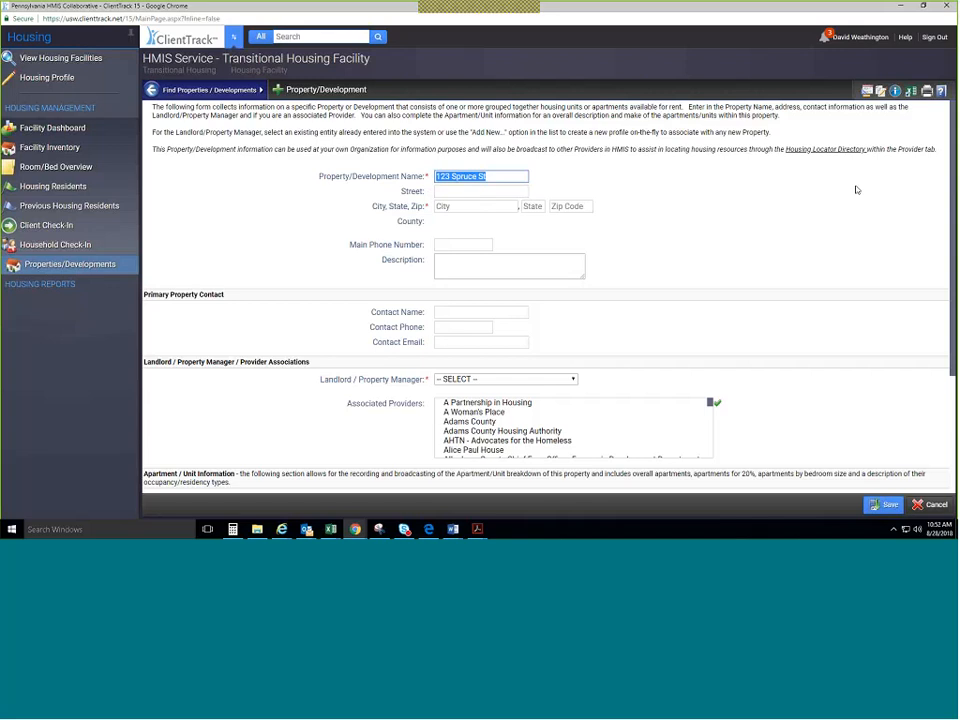
type("333333333333333333333")
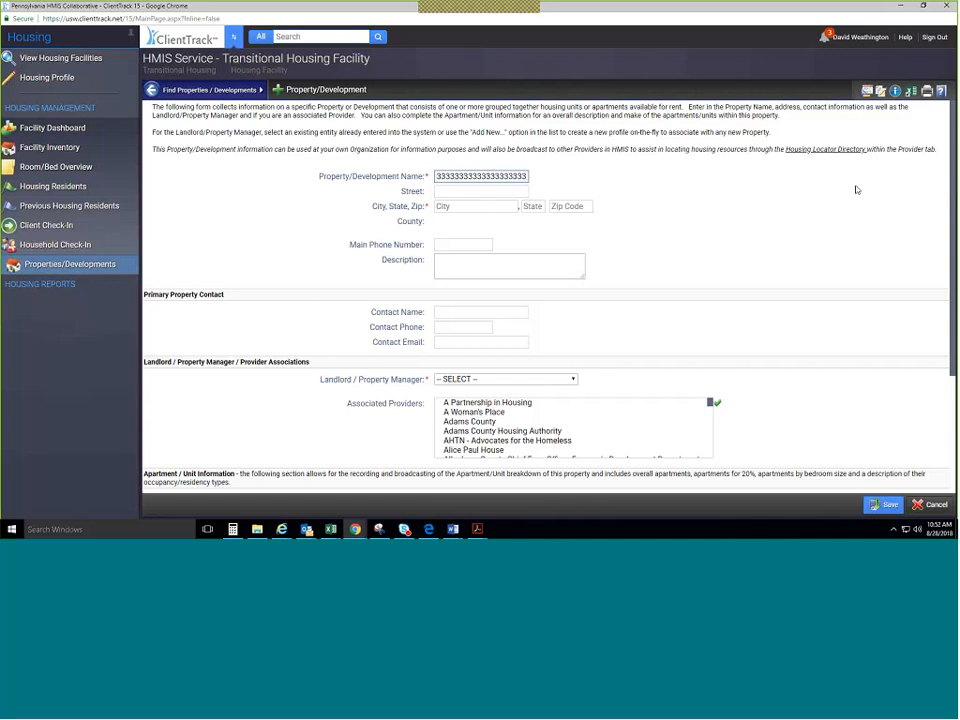
key("BackSpace")
key("BackSpace")
key("BackSpace")
key("BackSpace")
key("BackSpace")
key("BackSpace")
key("BackSpace")
key("ctrl+a")
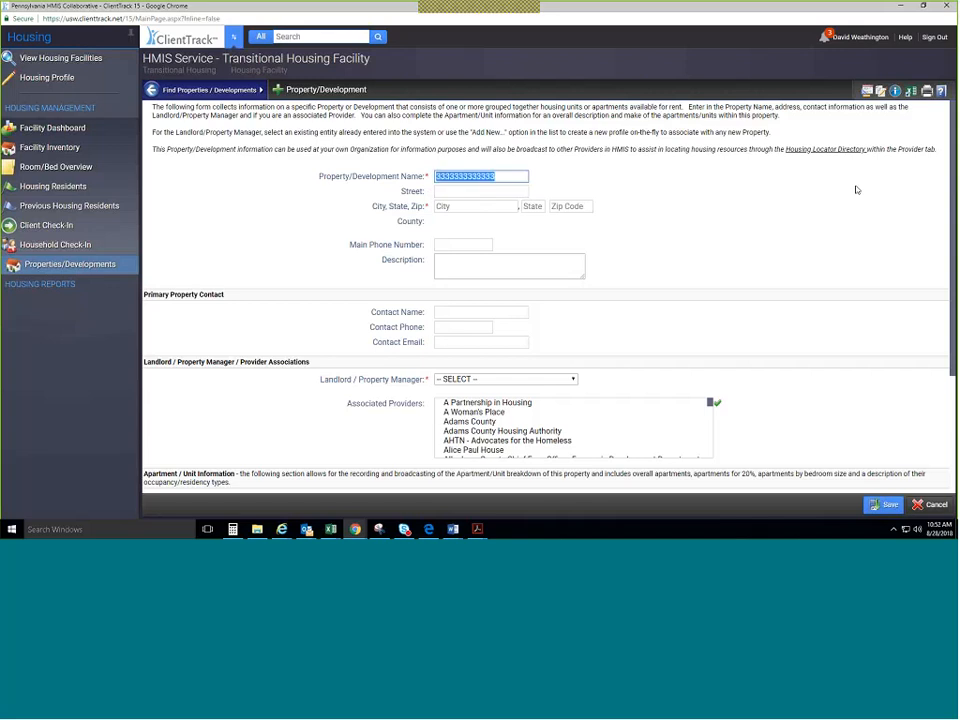
key("BackSpace")
Enter the landlord-named property name, street '123 Spruce St.' and zip code 17120.
type("John Mister Property")
key("Tab")
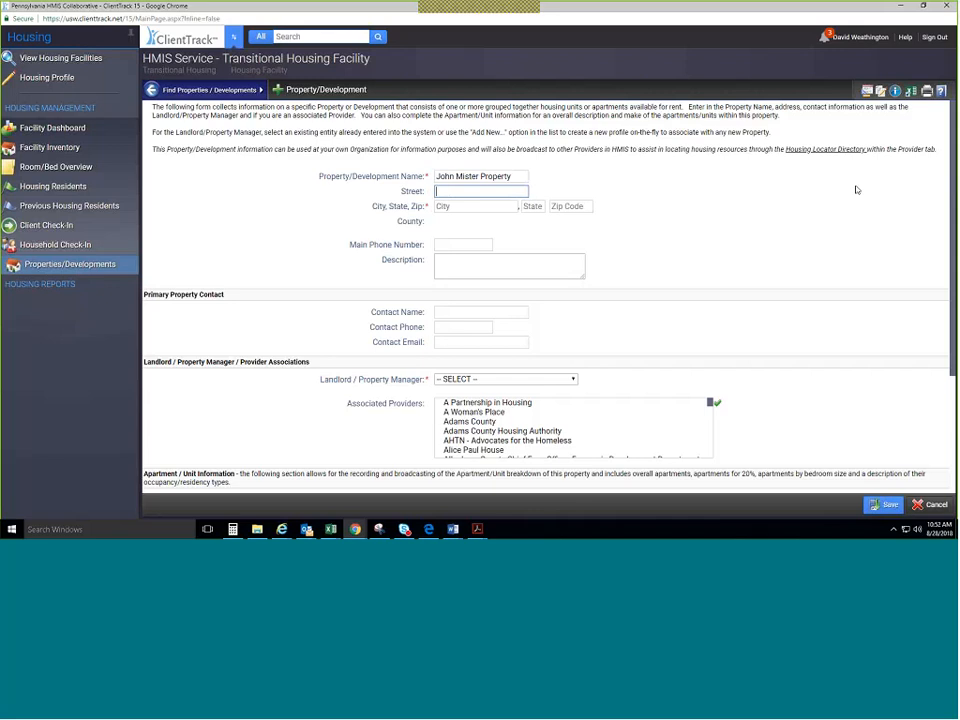
type("123 Spruce St.")
key("Tab")
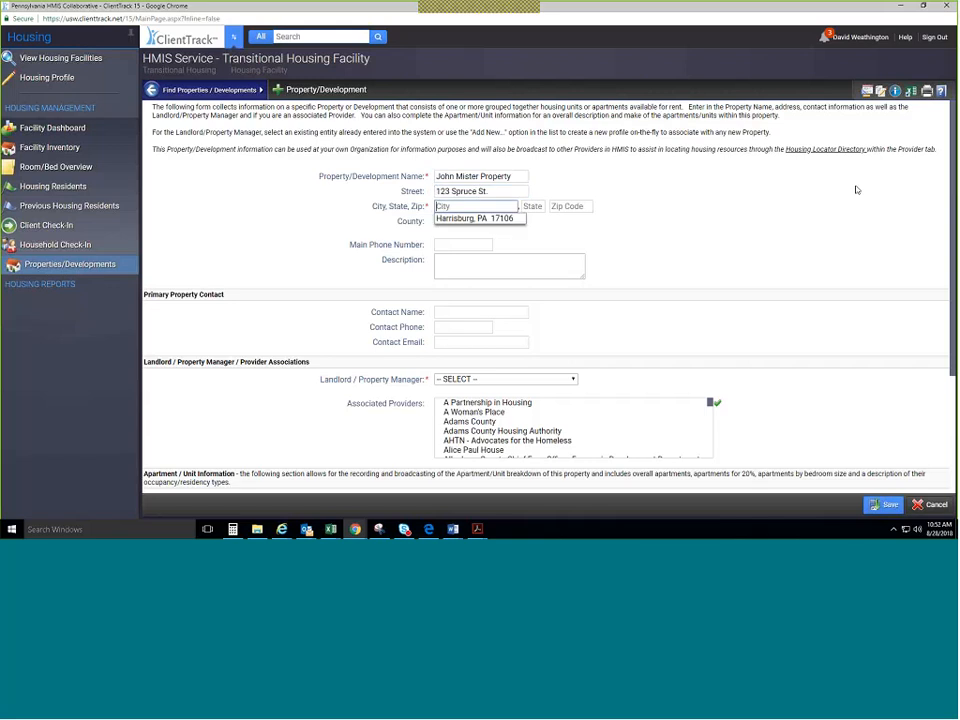
key("Tab")
type("17120")
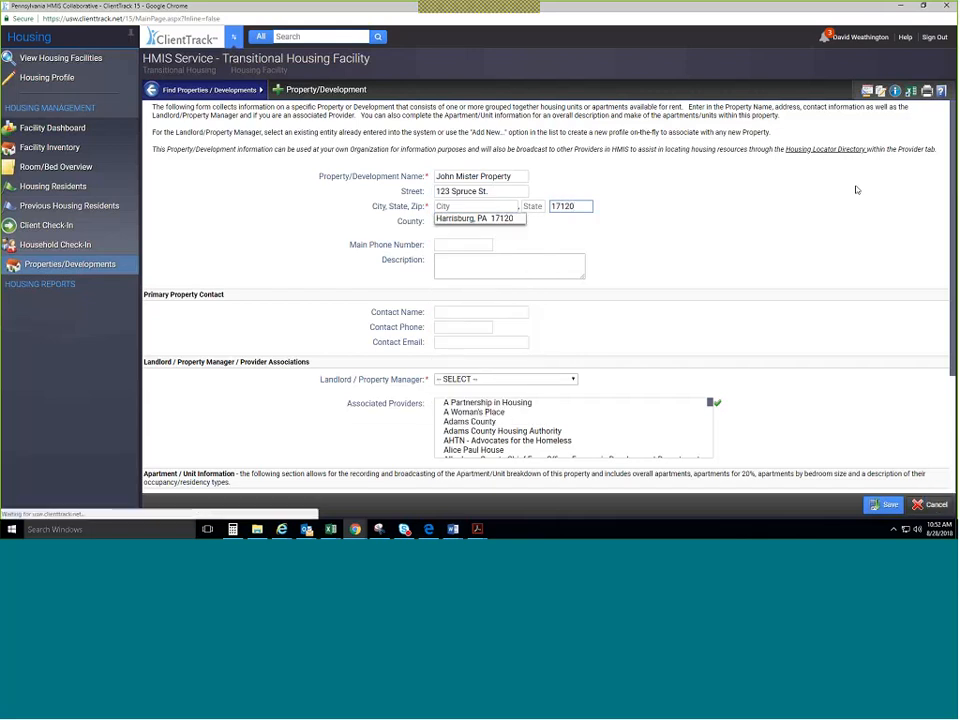
Accept Harrisburg, PA 17120 as the property's city, state and zip.
left_click(468, 218)
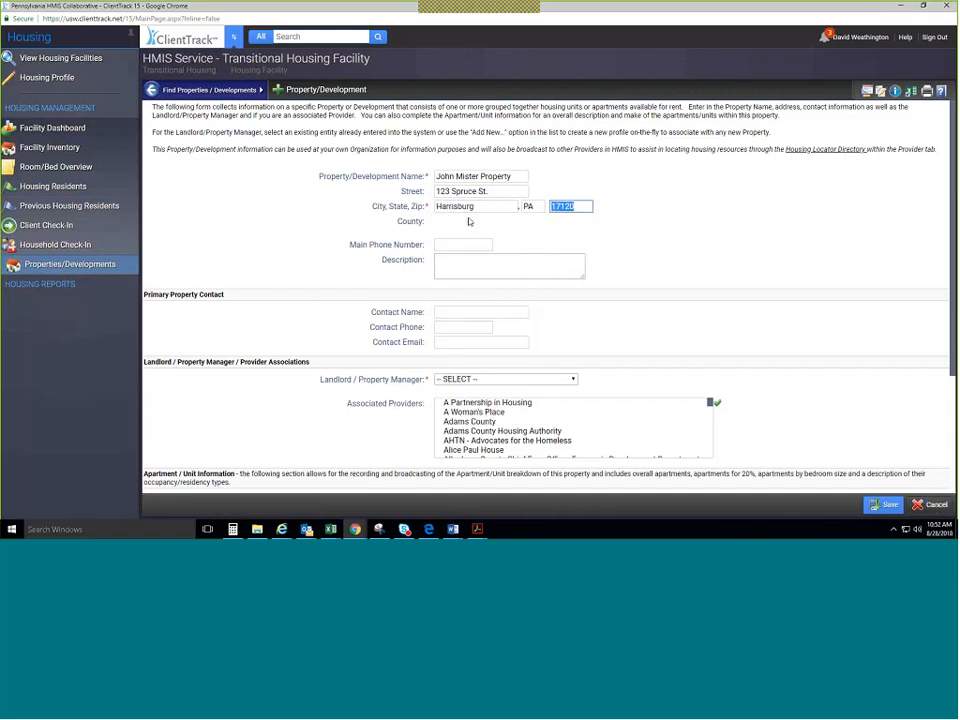
scroll(483, 237, "down", 1)
scroll(488, 237, "down", 1)
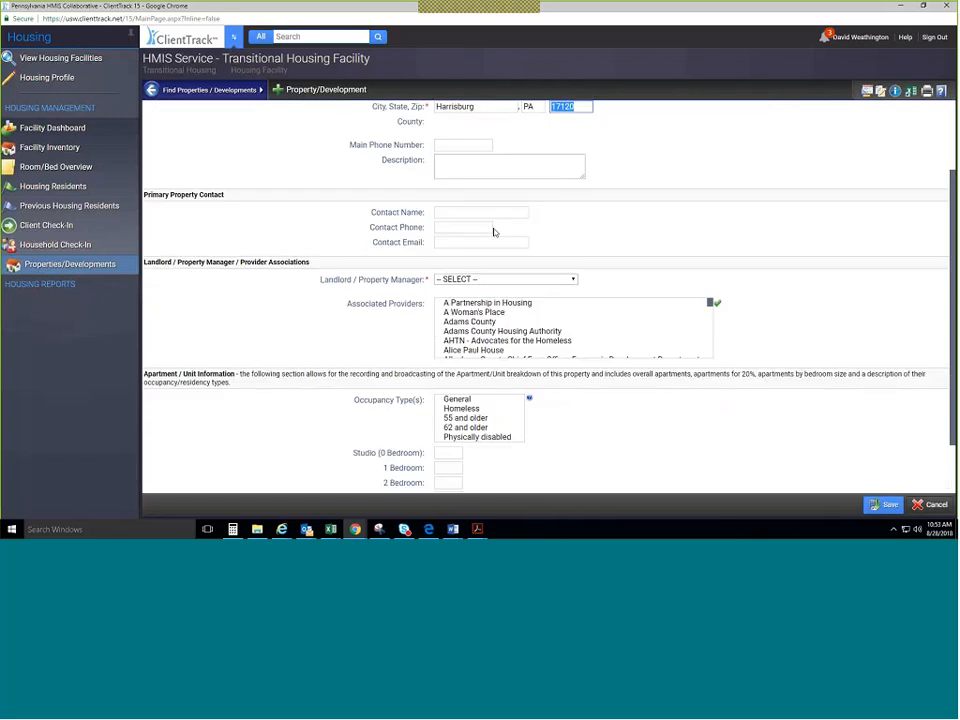
left_click(494, 231)
left_click(464, 146)
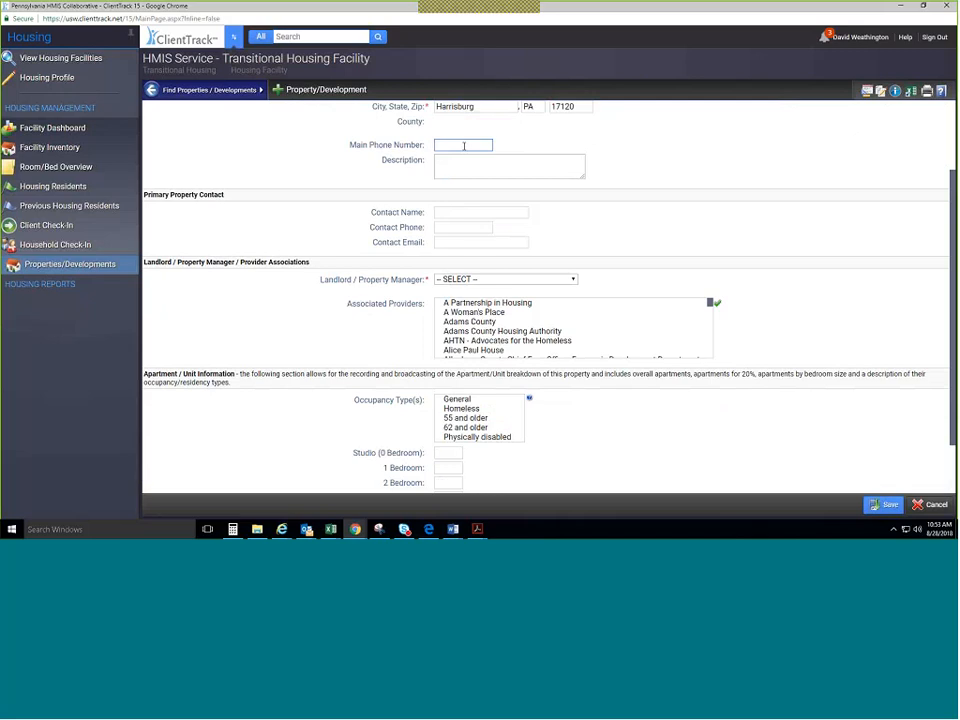
Choose Add New Landlord/Property Manager from the Landlord / Property Manager dropdown.
left_click(506, 282)
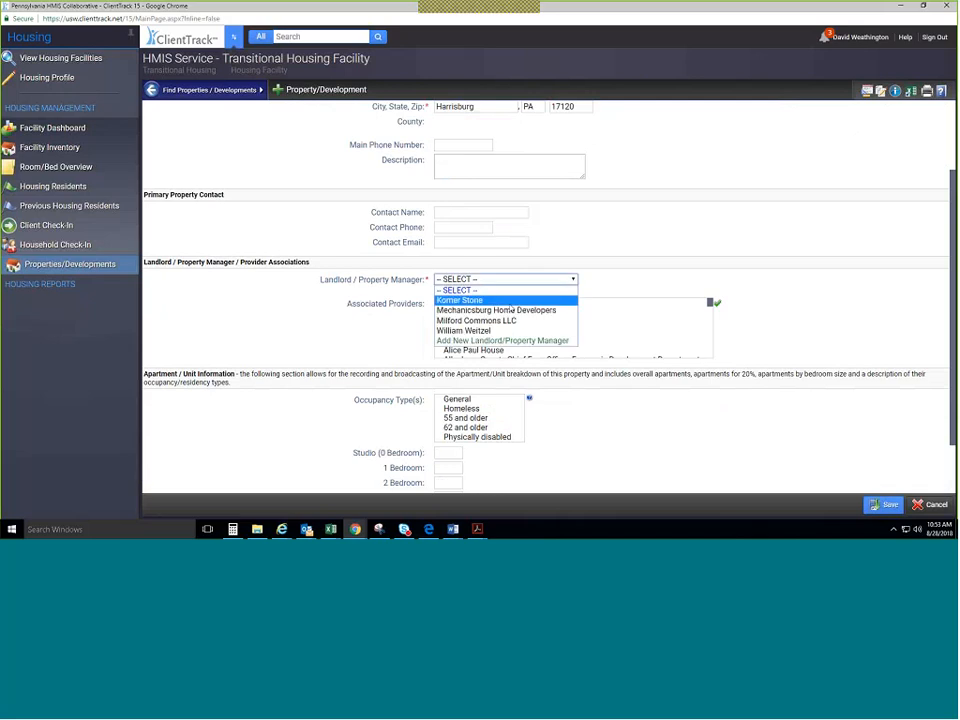
scroll(507, 273, "up", 2)
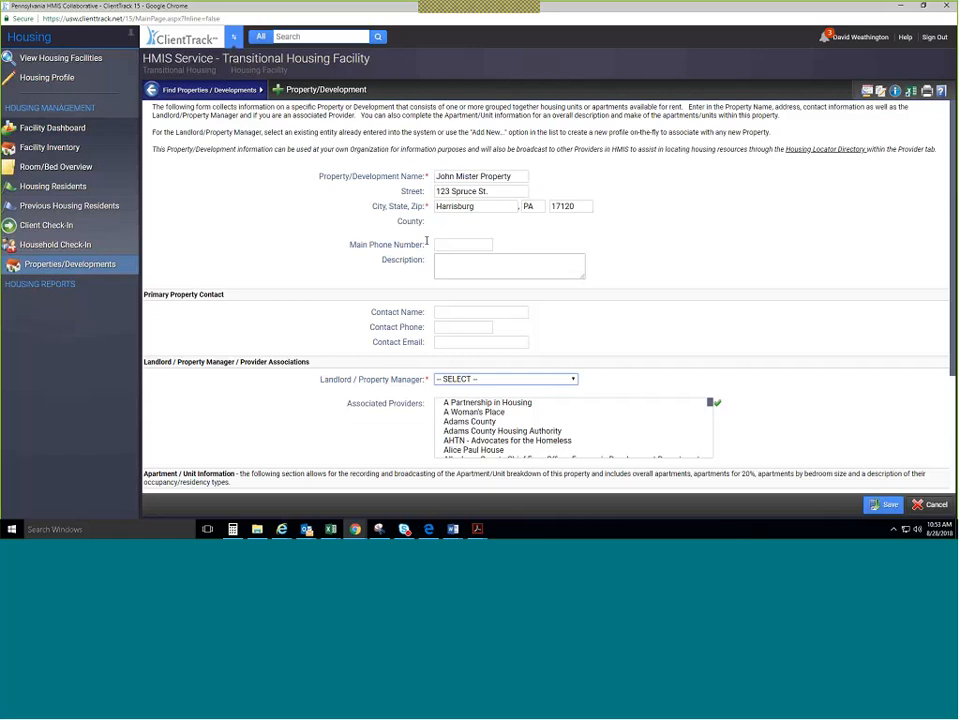
scroll(465, 311, "down", 1)
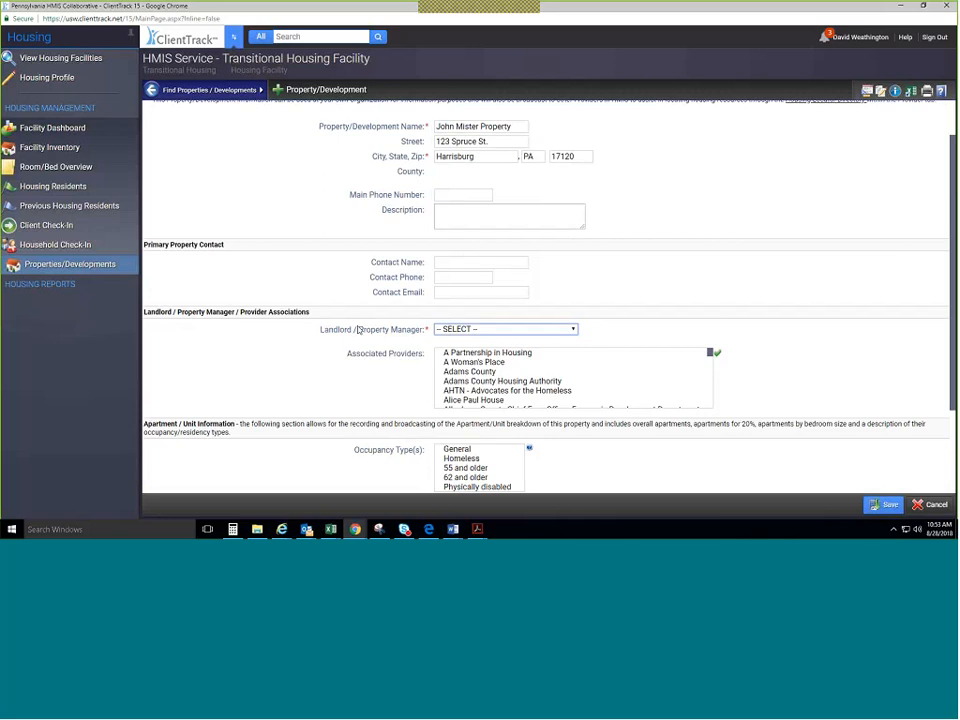
left_click(503, 329)
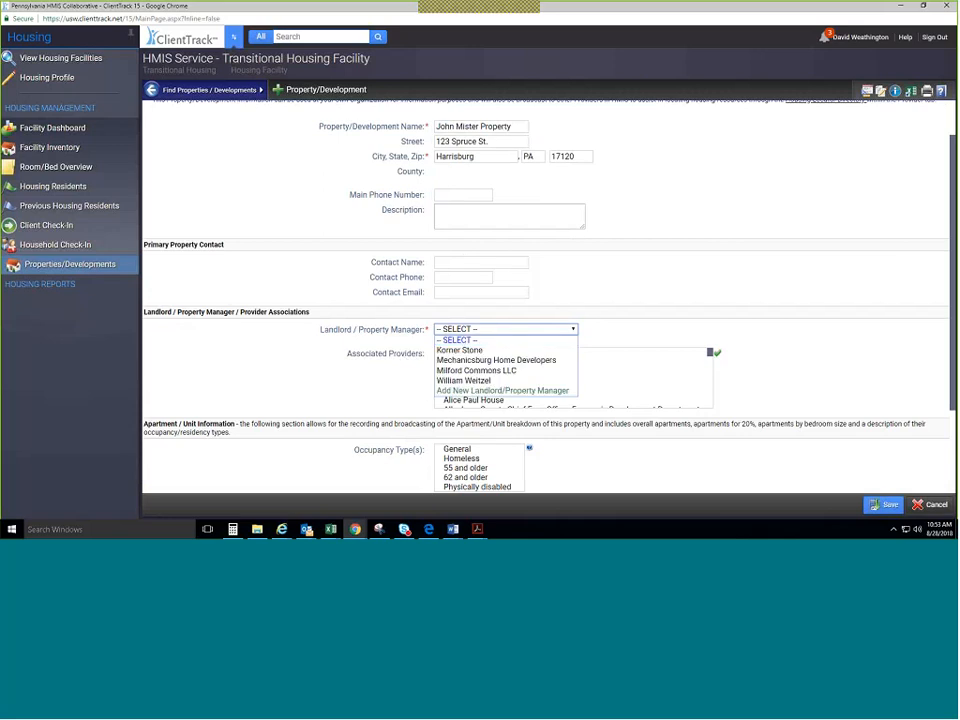
left_click(512, 391)
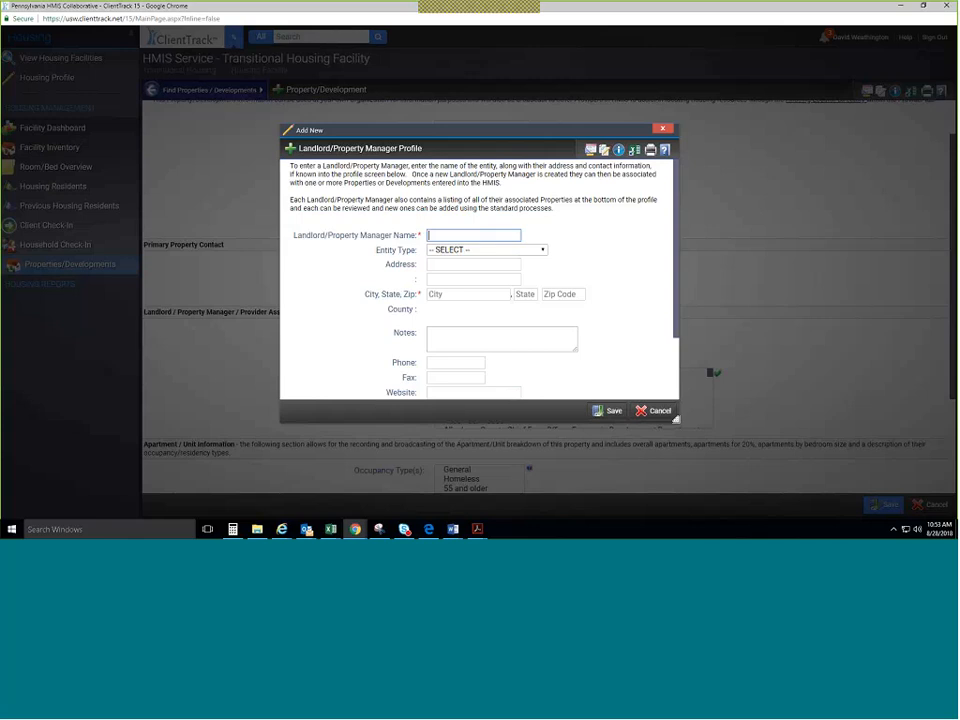
Save a landlord profile with the landlord's name, Private Organization/Entity type and zip 17120.
type("John Mister")
left_click(486, 251)
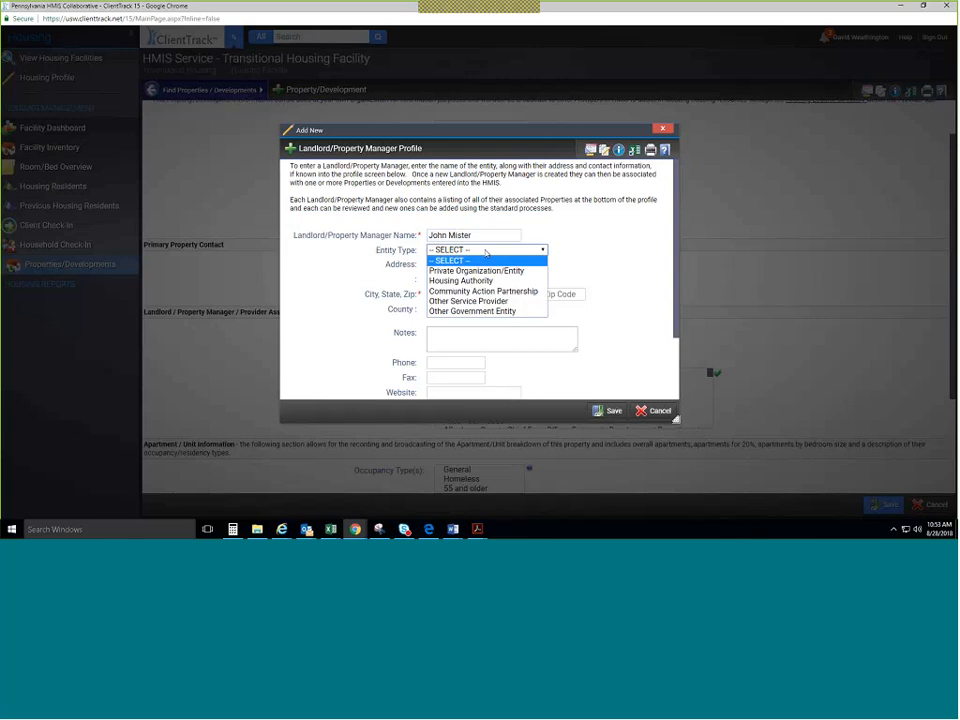
left_click(506, 273)
left_click(450, 266)
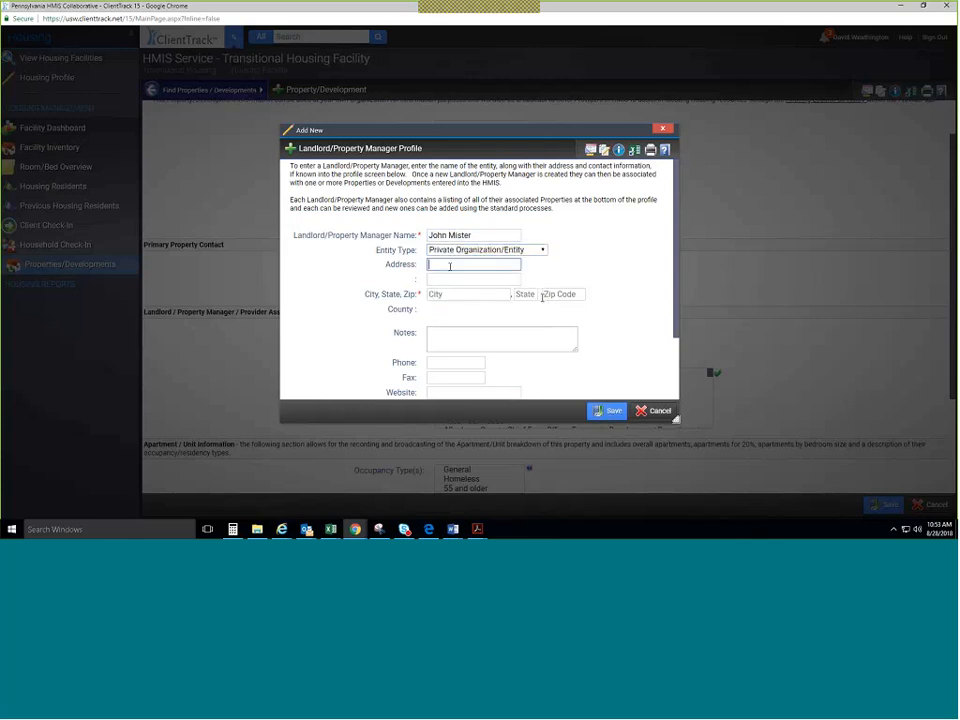
left_click(572, 294)
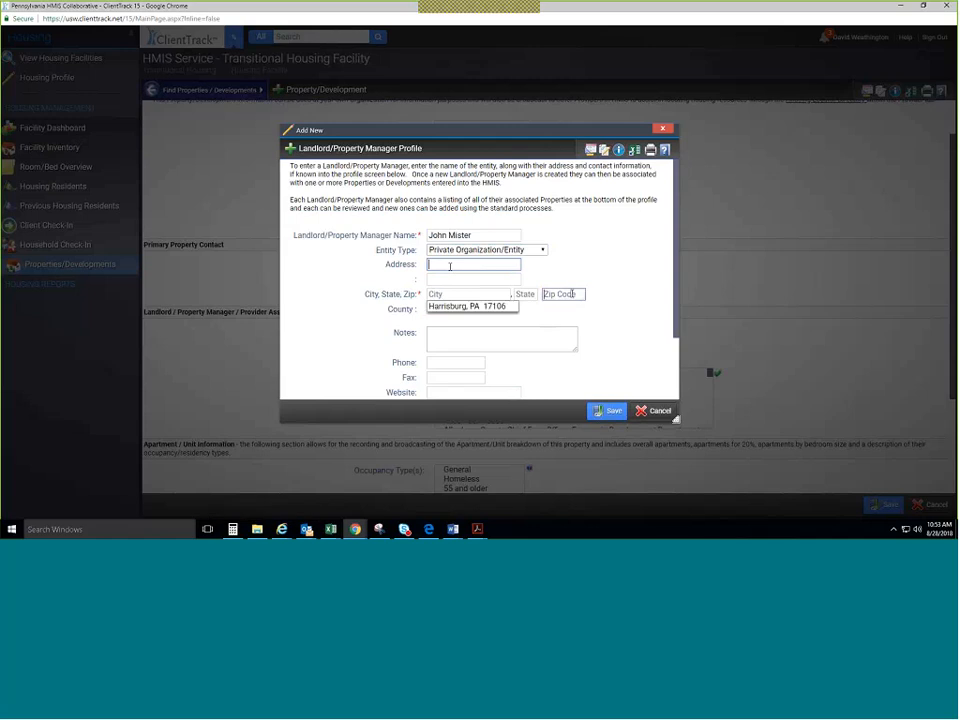
type("17120")
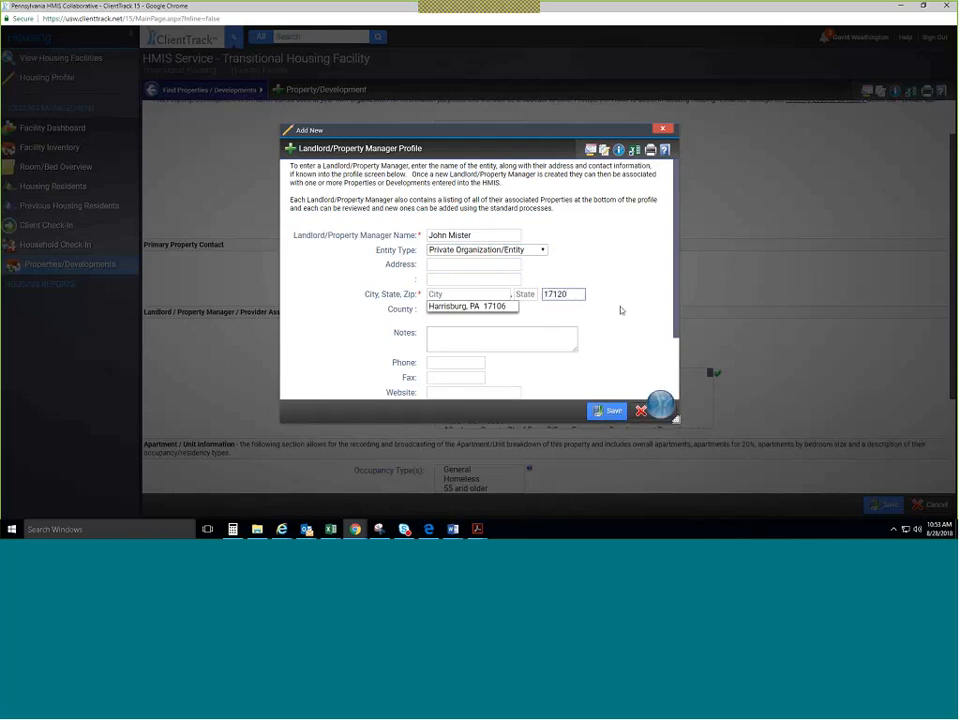
left_click(621, 310)
scroll(544, 336, "down", 1)
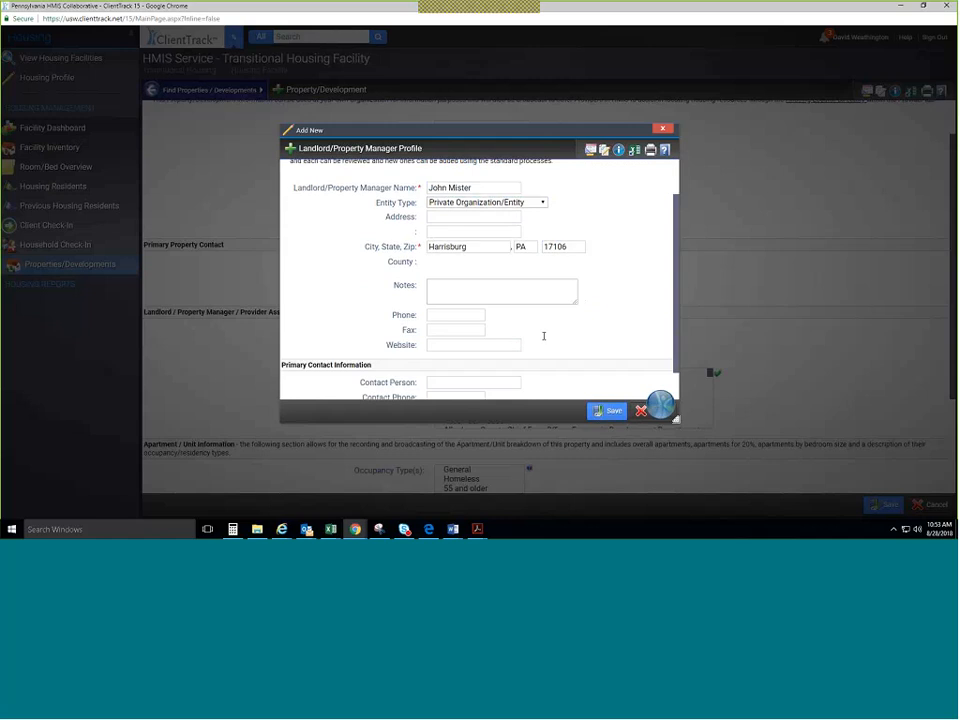
scroll(544, 336, "down", 1)
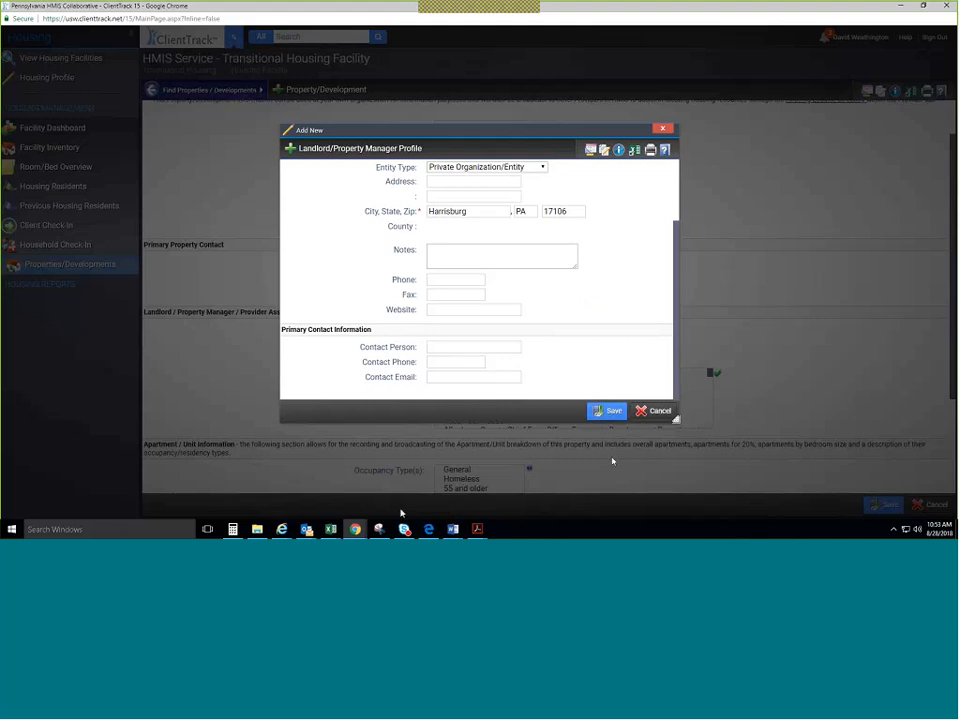
left_click(604, 411)
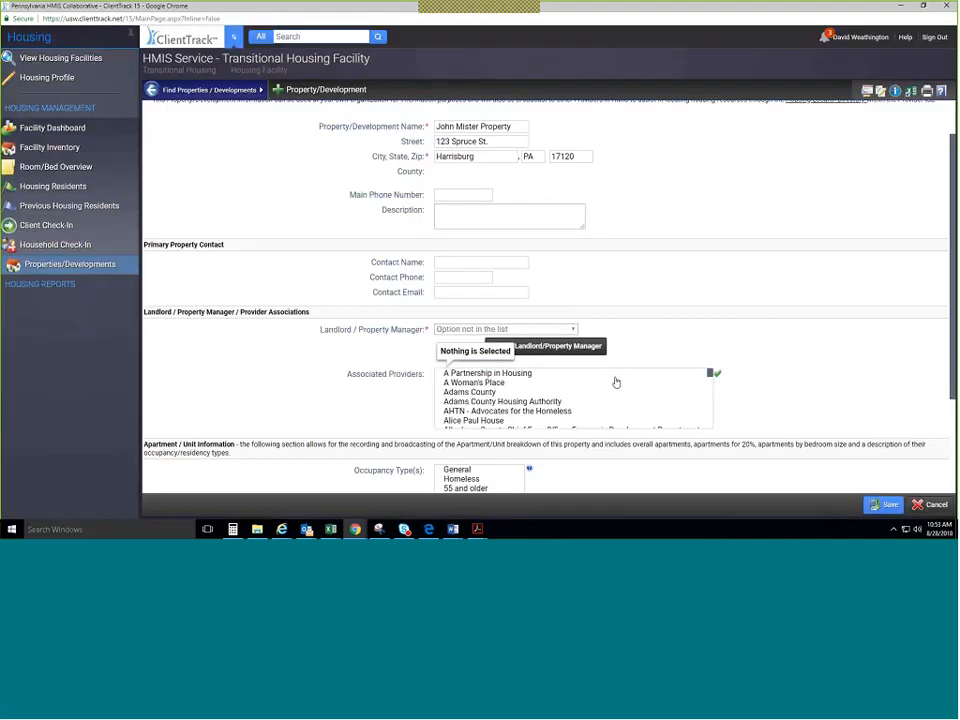
Review the assigned landlord's profile, then close it.
left_click(545, 346)
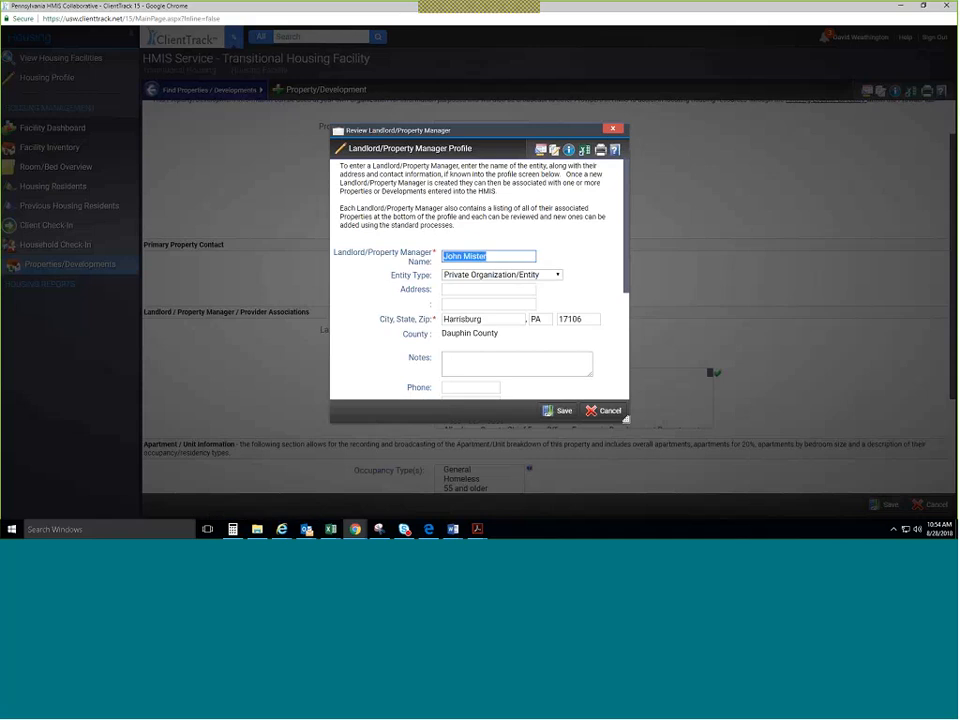
scroll(574, 349, "down", 4)
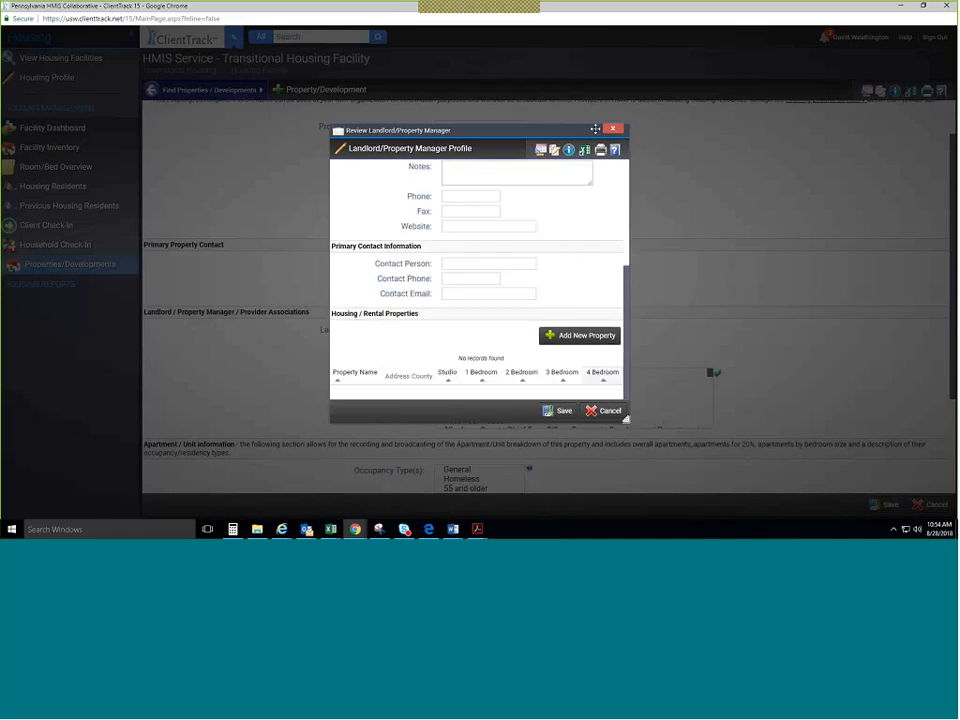
left_click(613, 129)
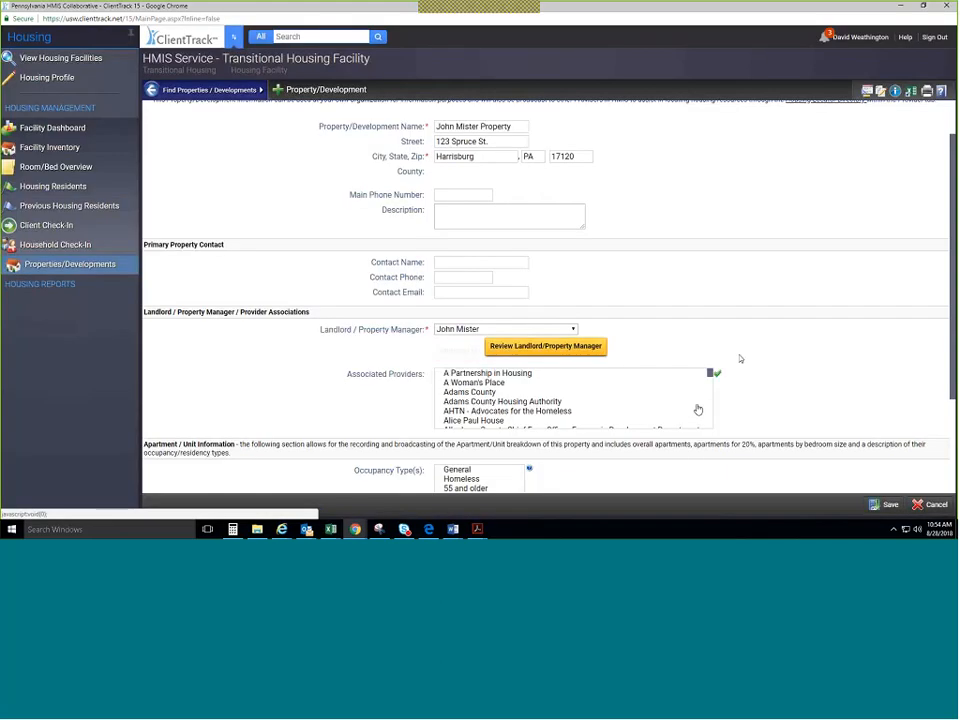
Add Family Promise of Monroe County, Lower Bucks County and Southwestern PA as associated providers.
scroll(720, 420, "down", 1)
scroll(724, 424, "down", 2)
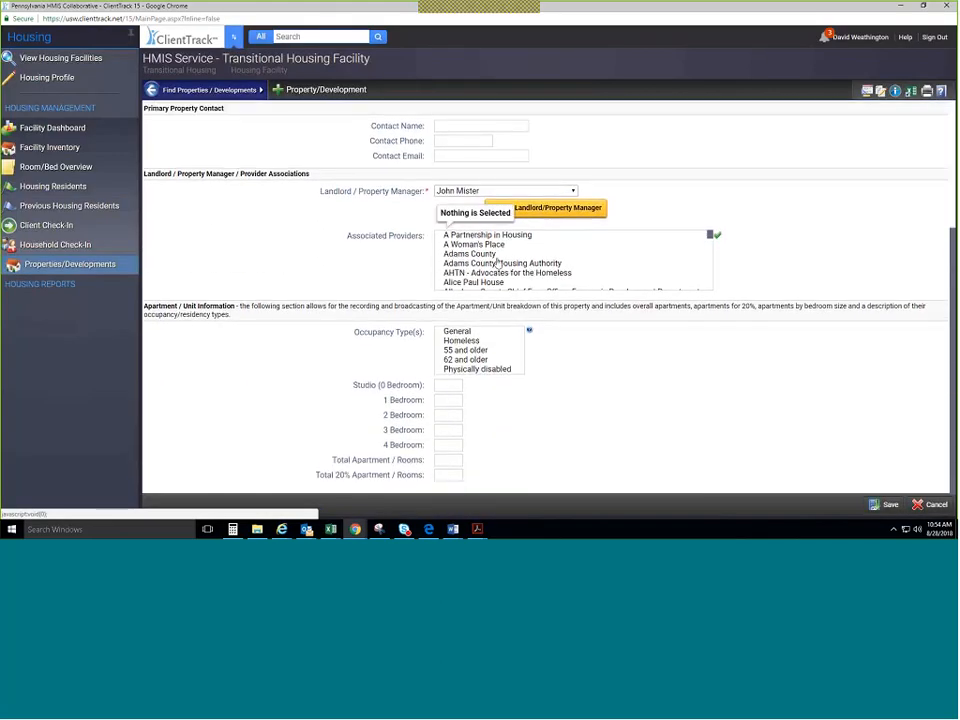
scroll(497, 261, "down", 5)
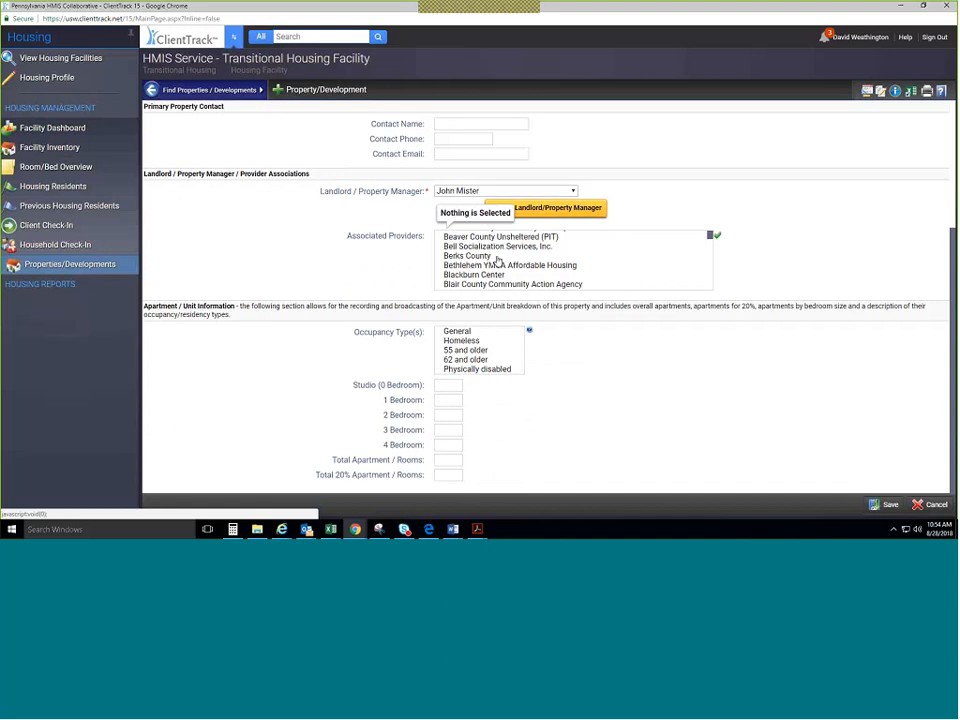
scroll(497, 261, "down", 5)
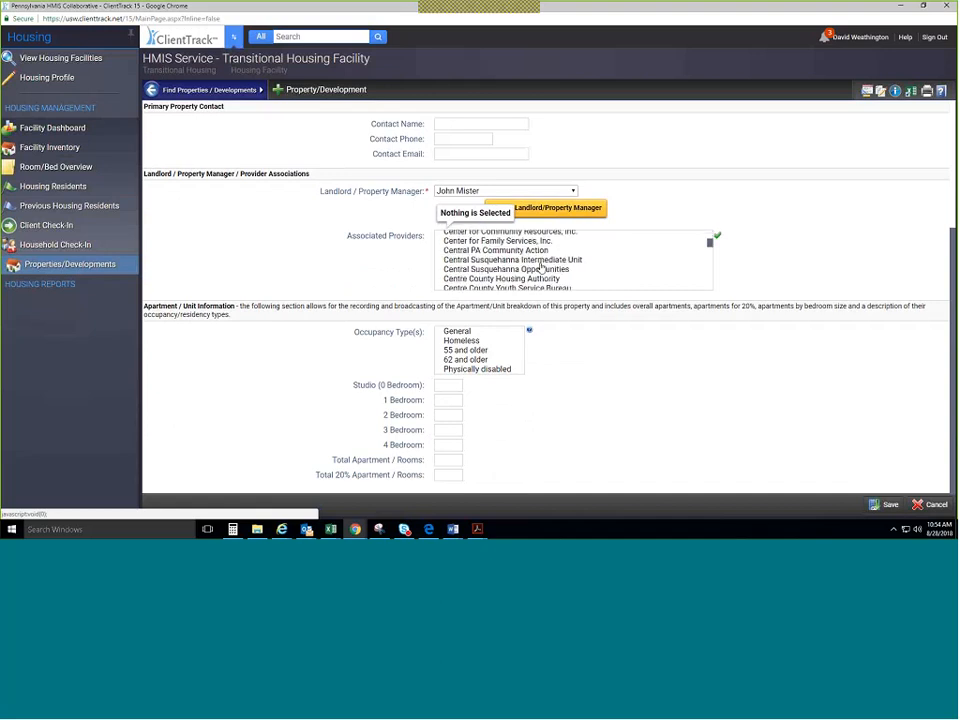
scroll(499, 263, "down", 5)
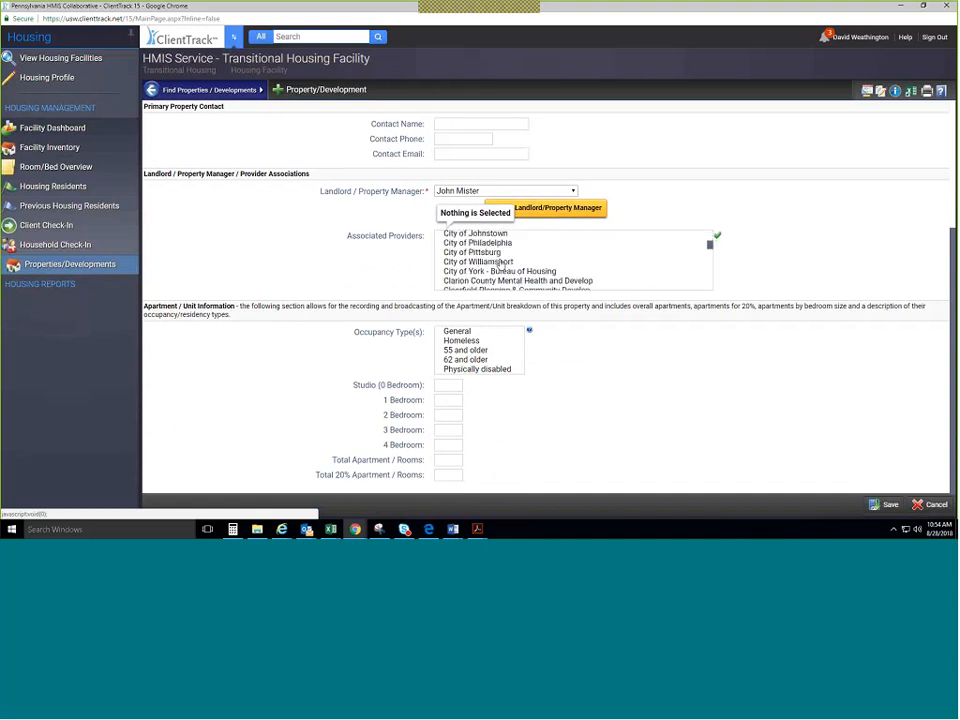
scroll(500, 264, "down", 3)
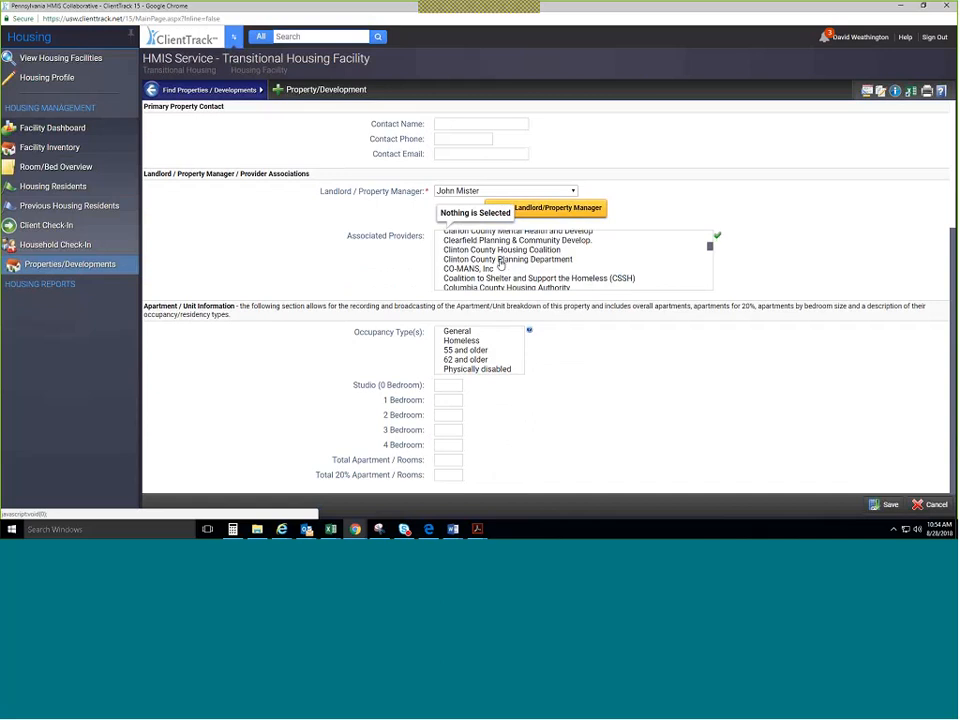
scroll(501, 264, "down", 6)
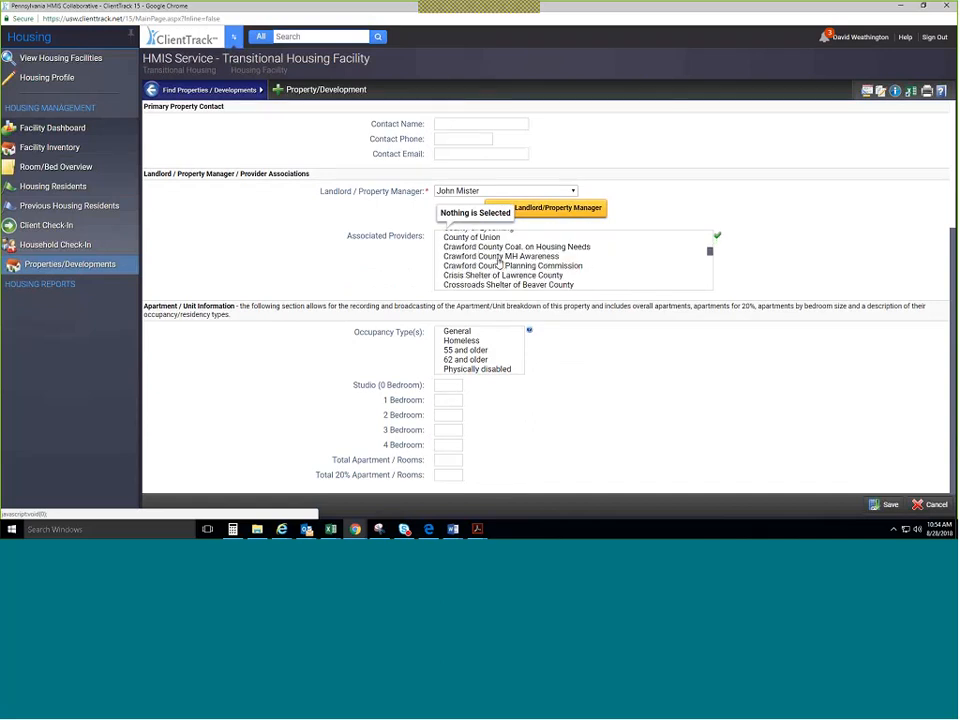
scroll(498, 262, "down", 5)
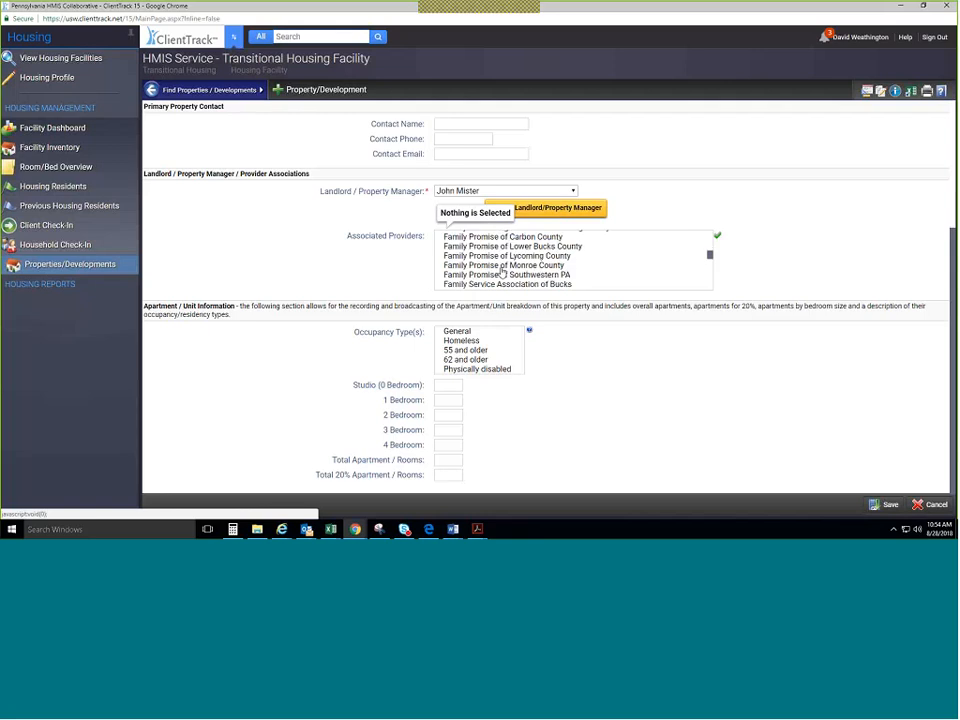
left_click(501, 265)
left_click(505, 246)
left_click(506, 274)
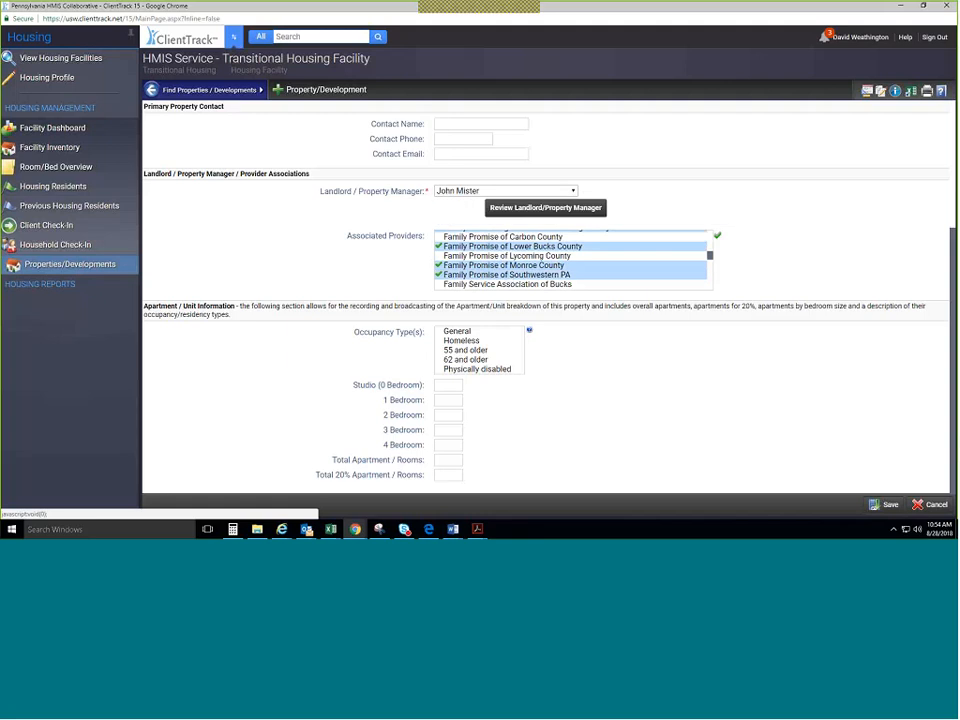
Mark the occupancy types General, Homeless and Physically disabled.
left_click(468, 331)
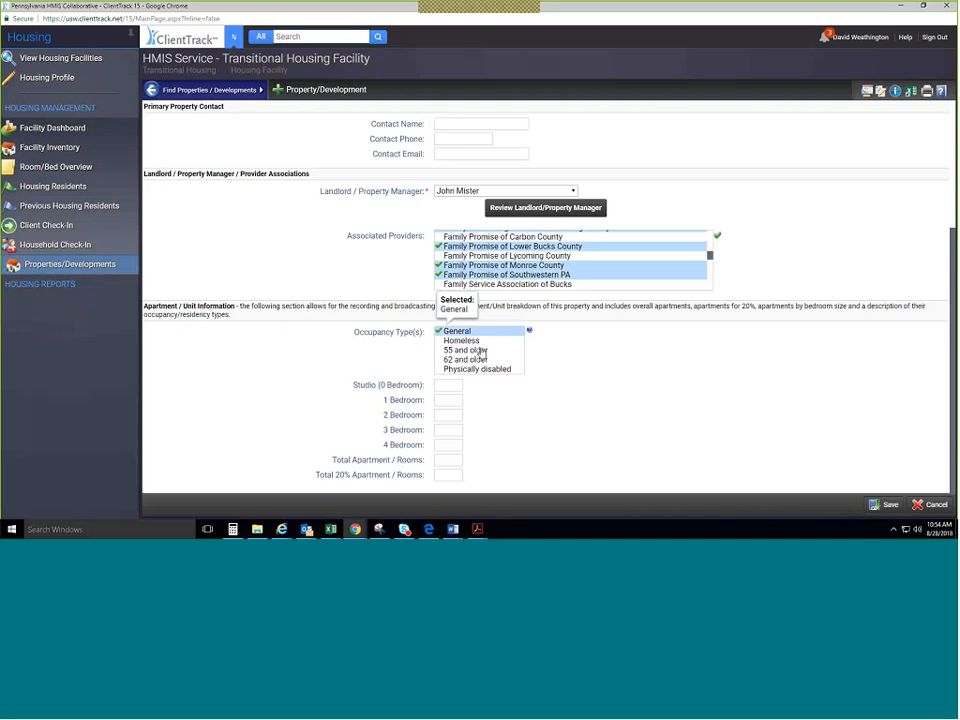
left_click(480, 341)
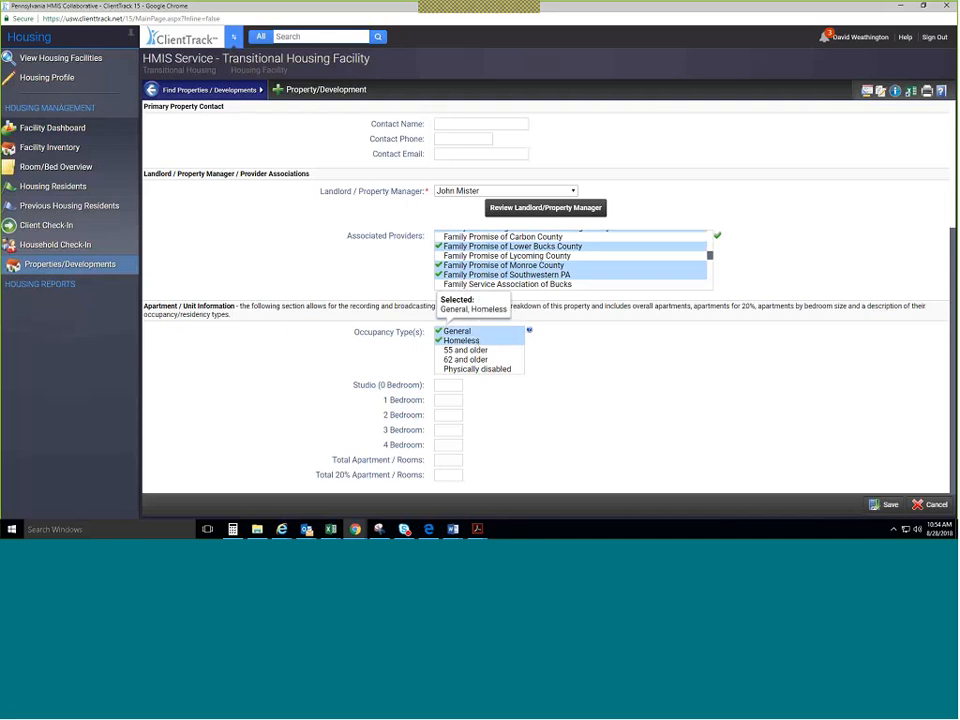
left_click(477, 369)
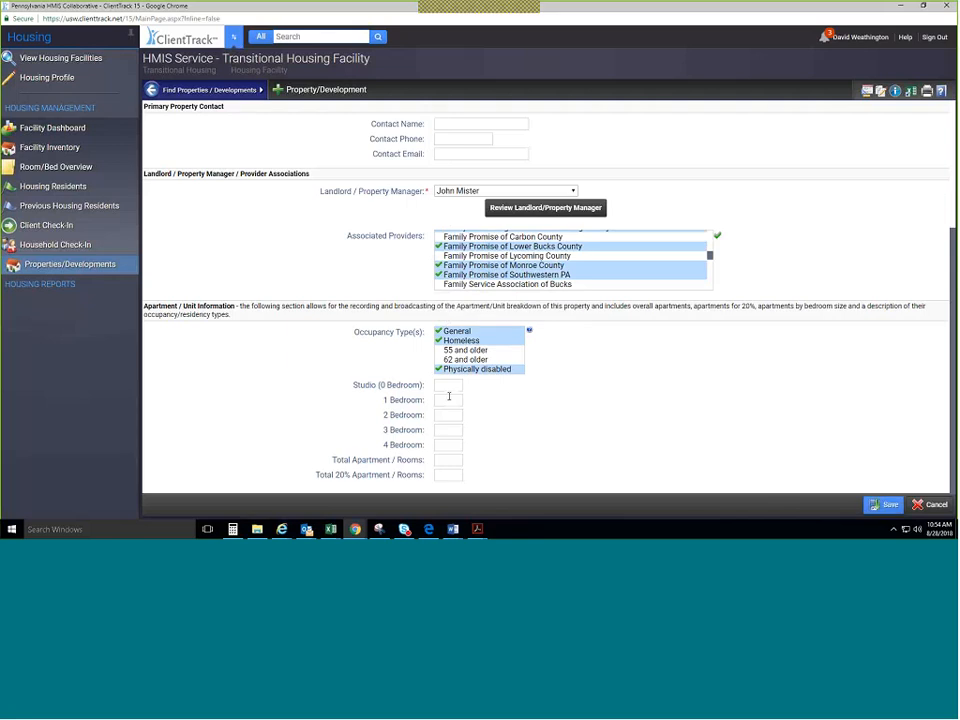
Enter 10 one-bedroom, 5 two-bedroom and 1 three-bedroom units, then save the property.
left_click(448, 385)
left_click(445, 401)
type("1")
key("Tab")
type("2")
key("shift+Tab")
type("10")
key("Tab")
type("5")
key("Tab")
type("1")
key("Tab")
left_click(442, 450)
left_click(870, 505)
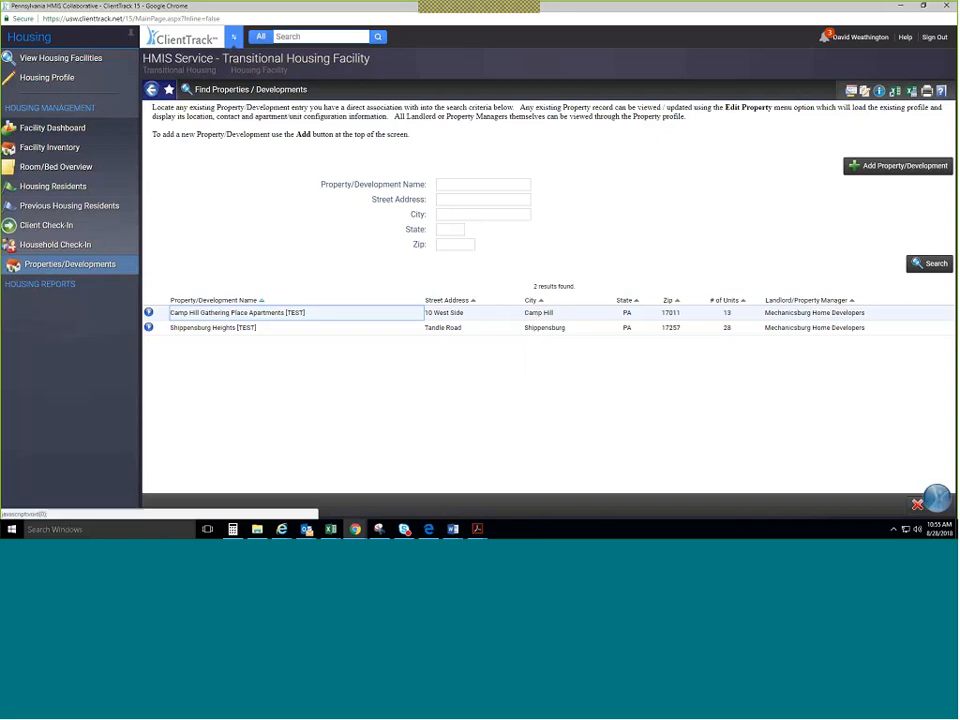
left_click(922, 264)
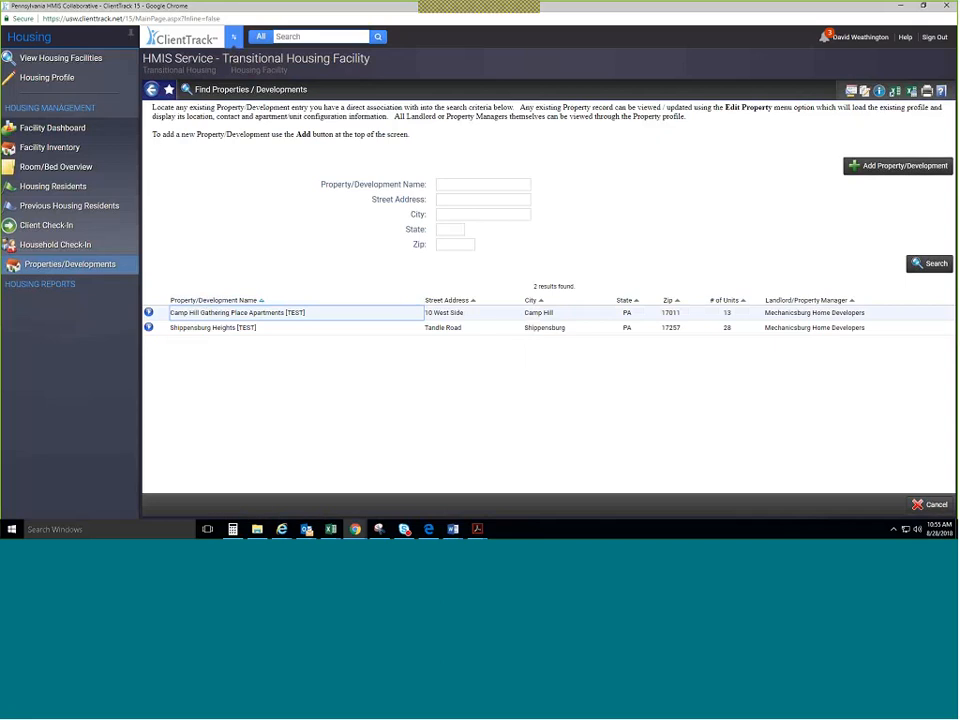
left_click(149, 313)
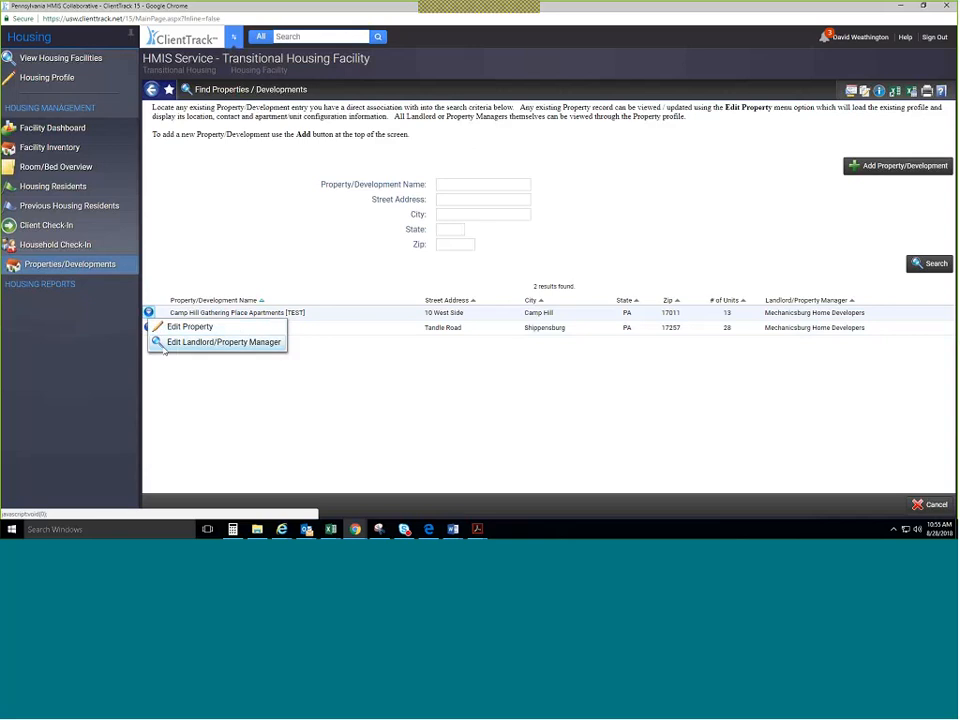
left_click(163, 344)
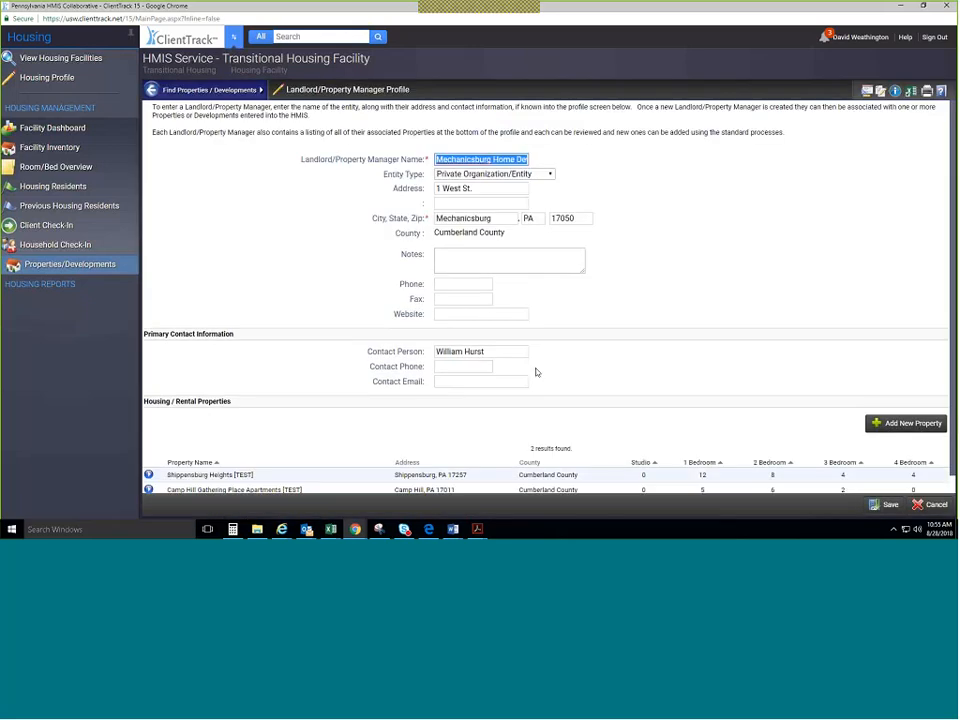
scroll(535, 372, "down", 1)
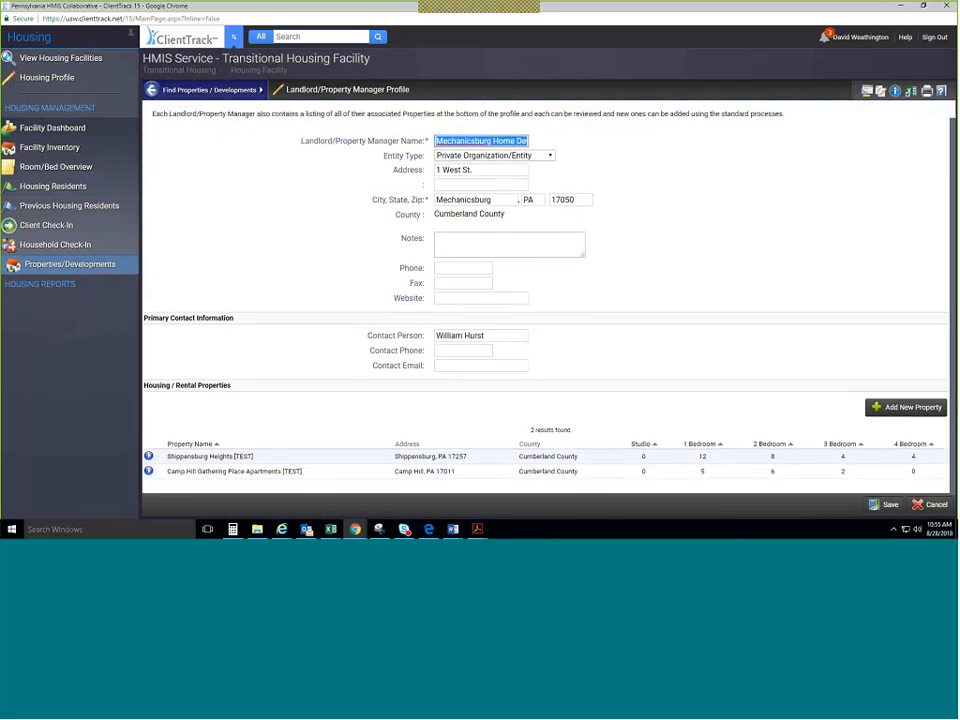
scroll(606, 302, "up", 1)
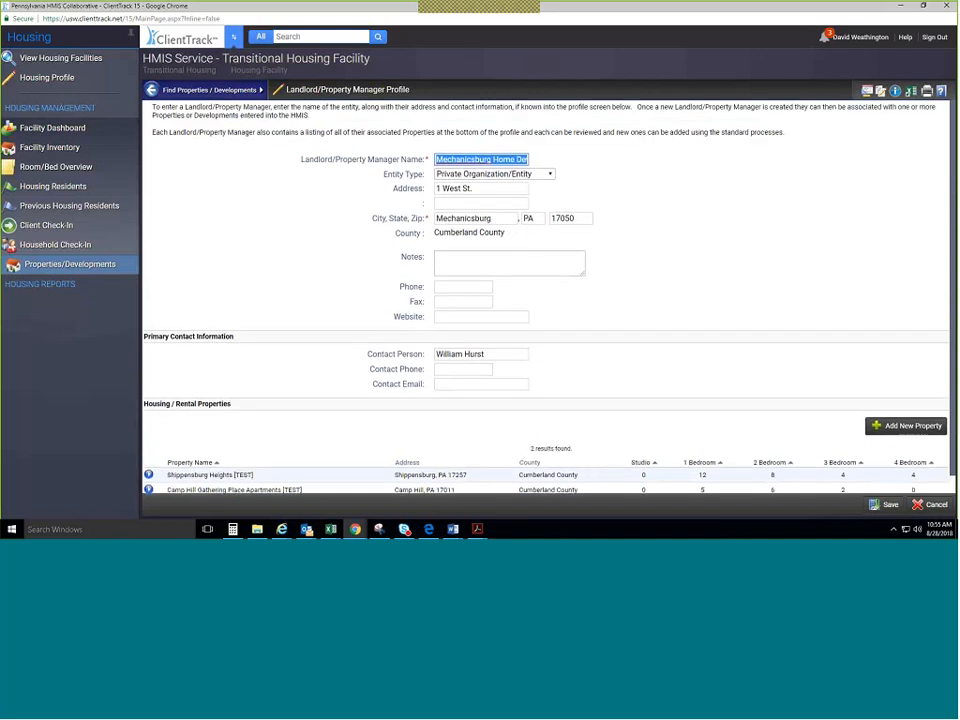
scroll(141, 465, "down", 1)
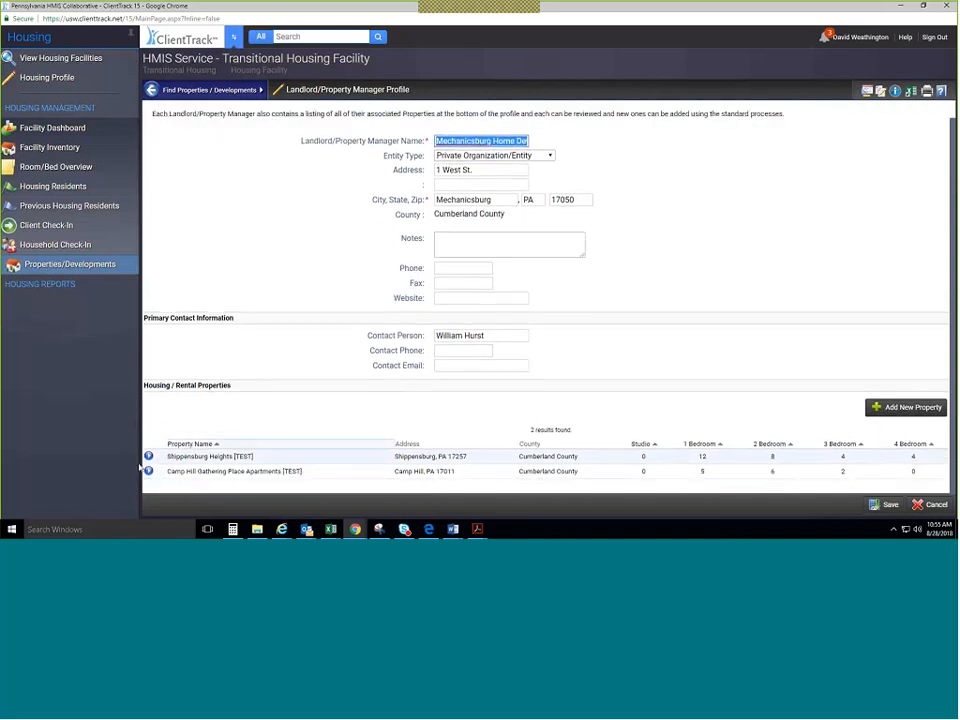
left_click(148, 457)
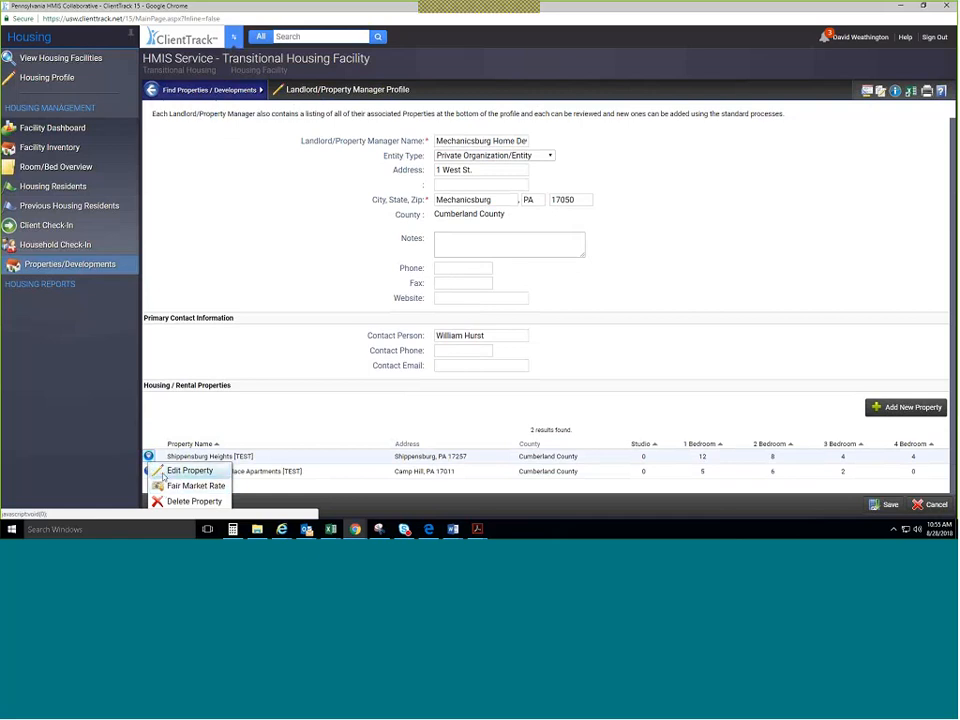
left_click(165, 486)
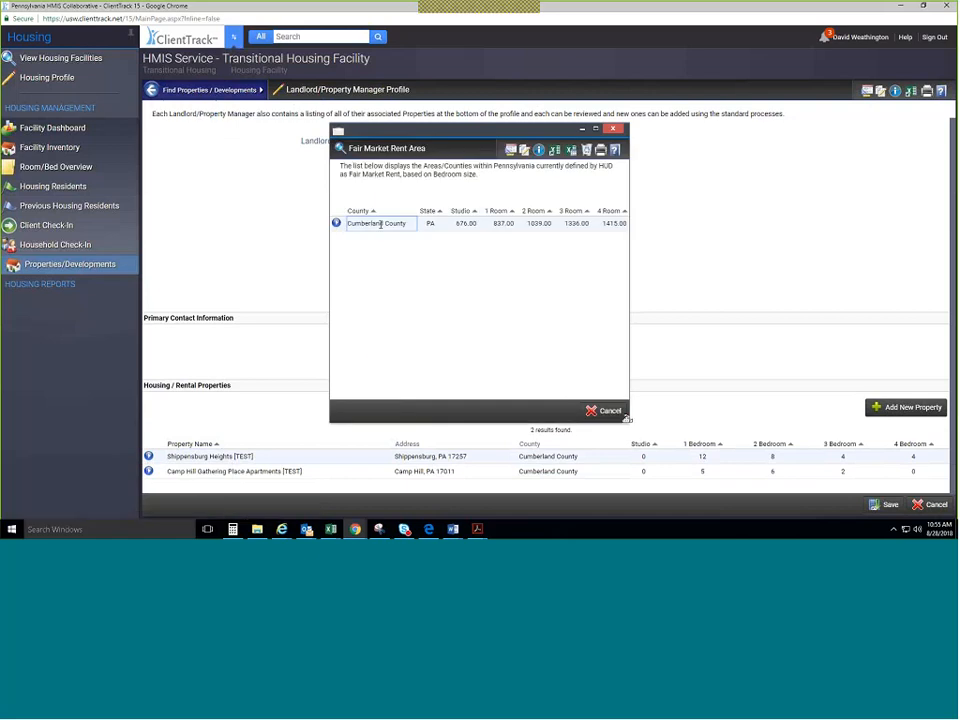
left_click_drag(628, 420, 857, 403)
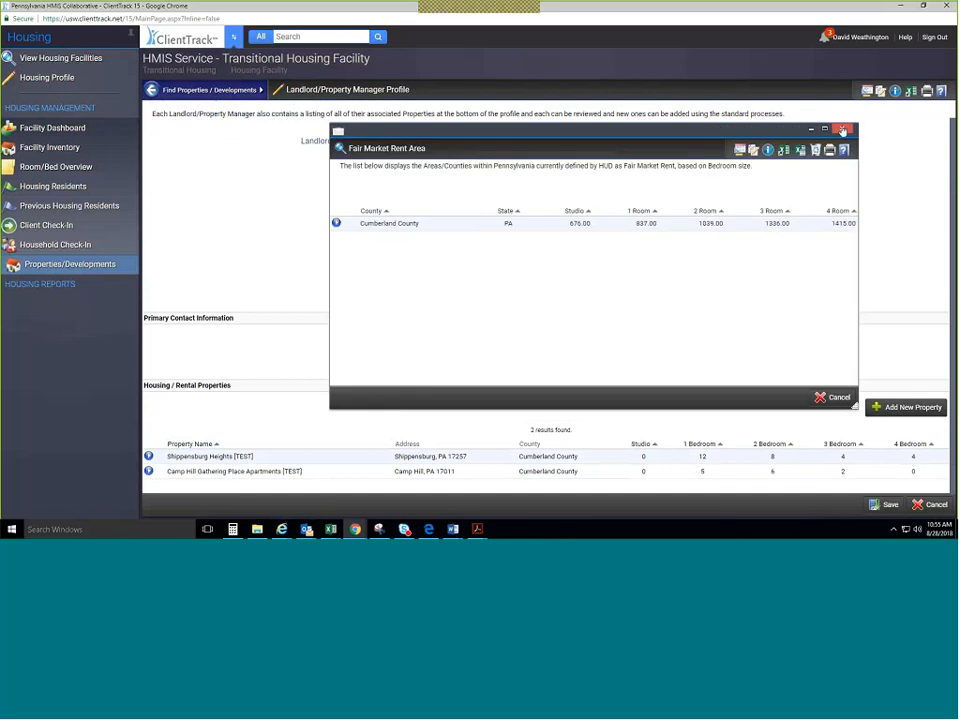
left_click(842, 148)
left_click(930, 505)
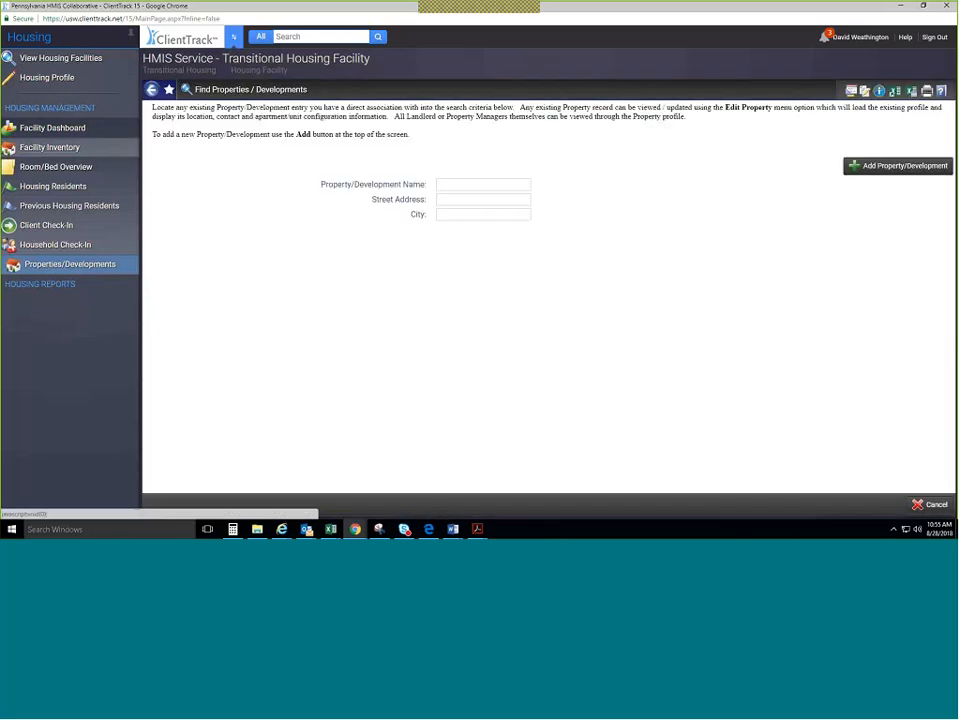
Expand the housing reports in the sidebar and show the Inventory History Reports list.
left_click(67, 289)
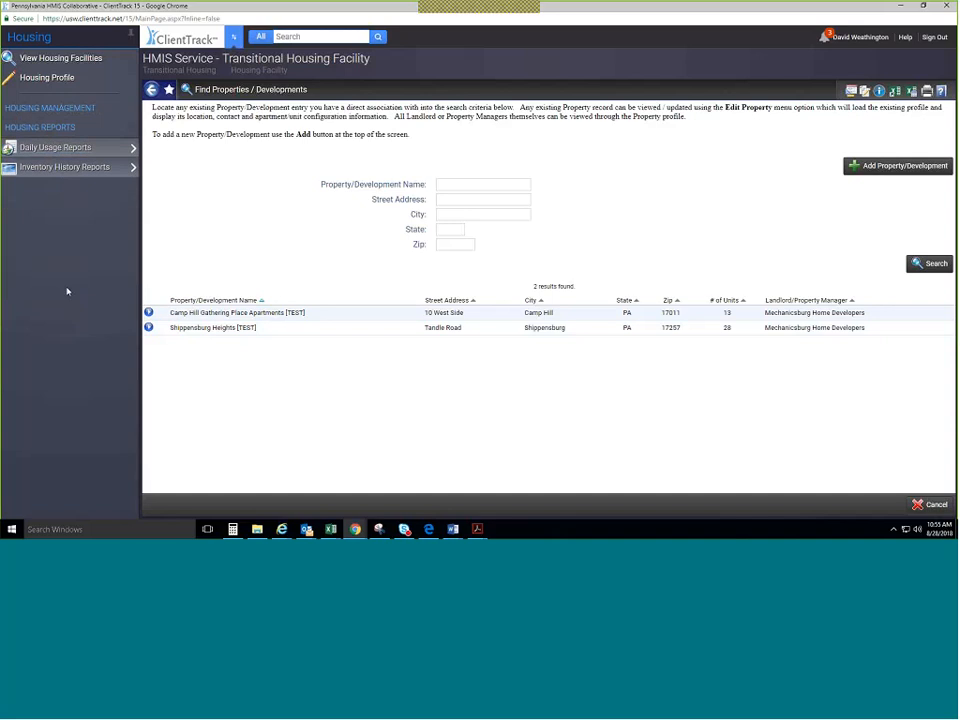
left_click(106, 147)
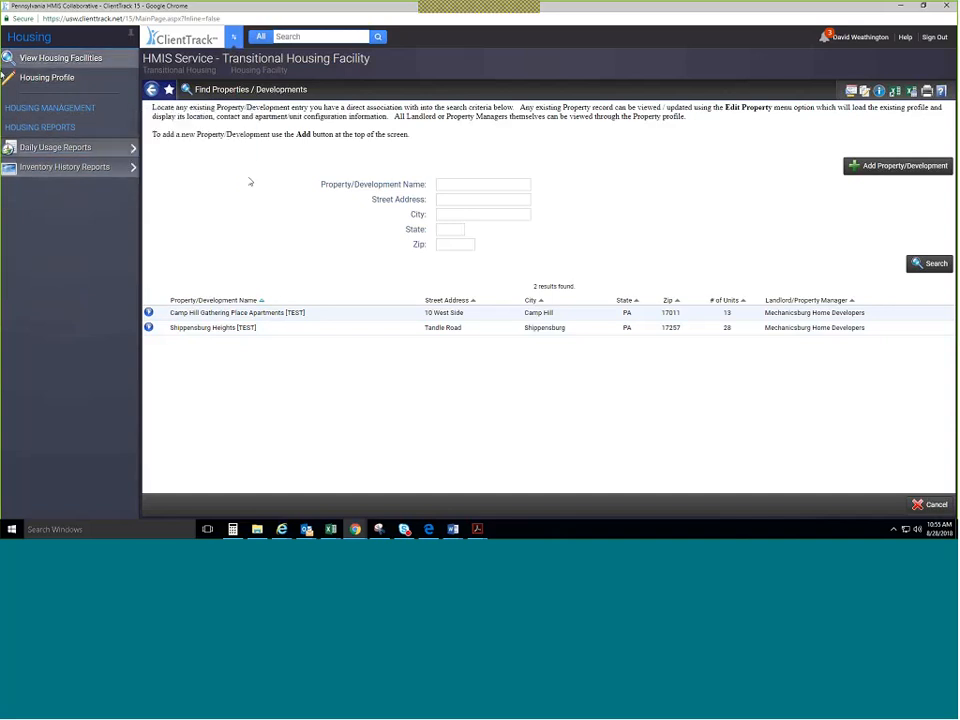
mouse_move(105, 149)
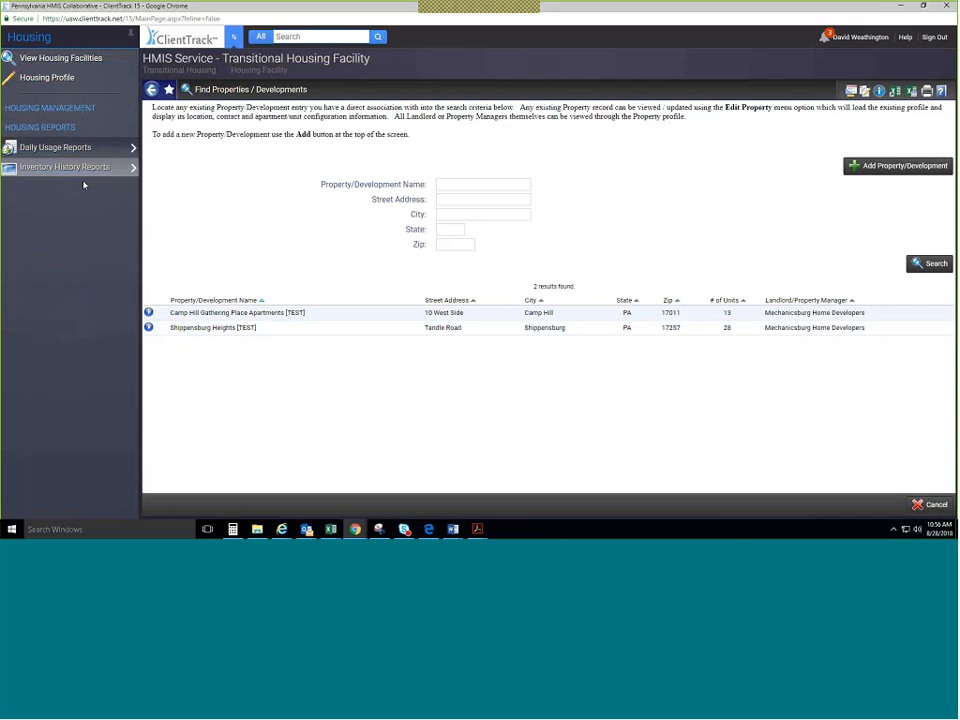
mouse_move(84, 170)
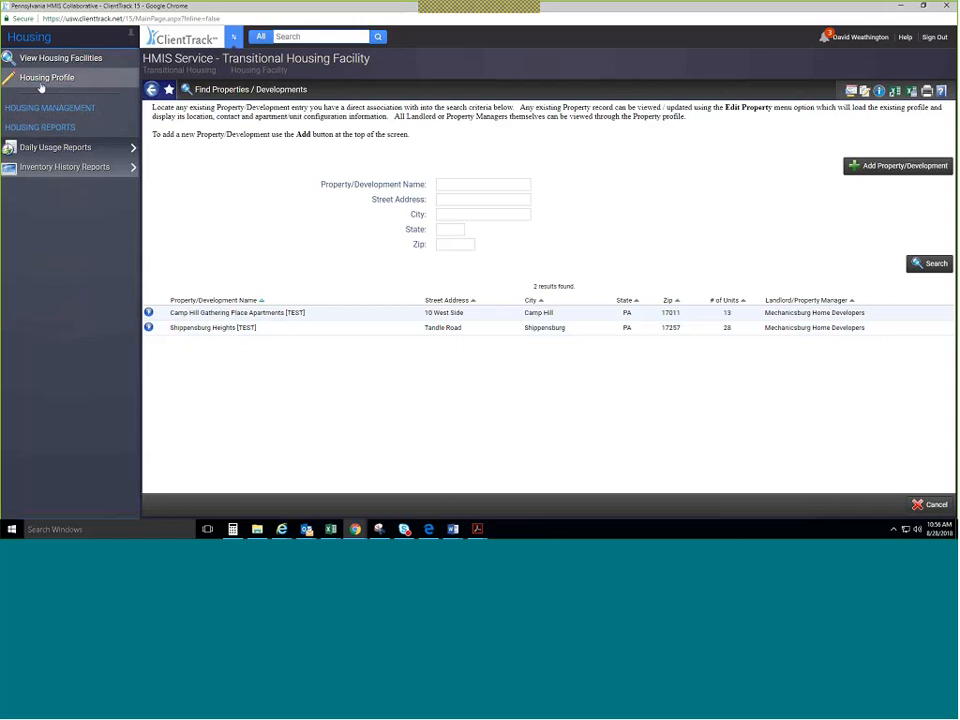
left_click(84, 173)
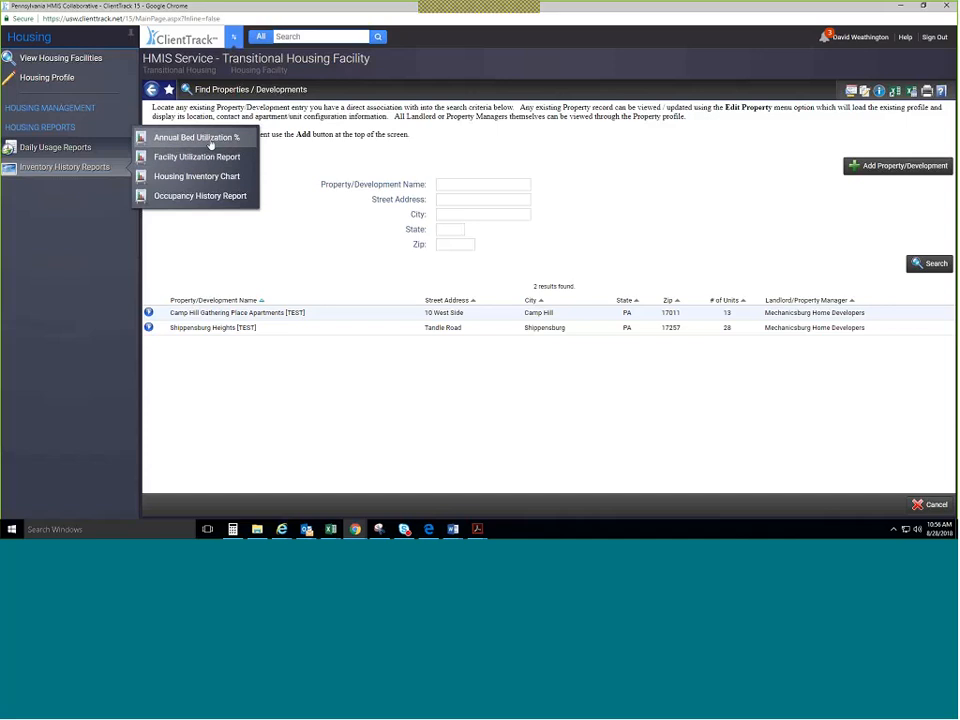
Run Annual Bed Utilization % for Transitional Housing, Emergency Shelter and Permanent Supportive Housing.
left_click(211, 146)
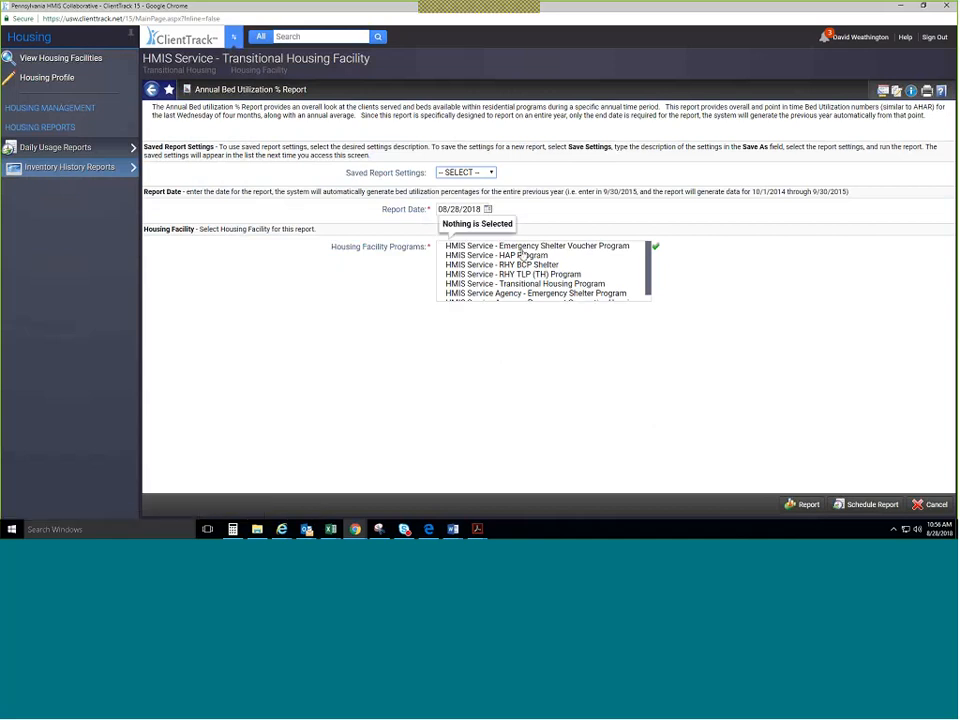
scroll(528, 285, "down", 1)
left_click(529, 279)
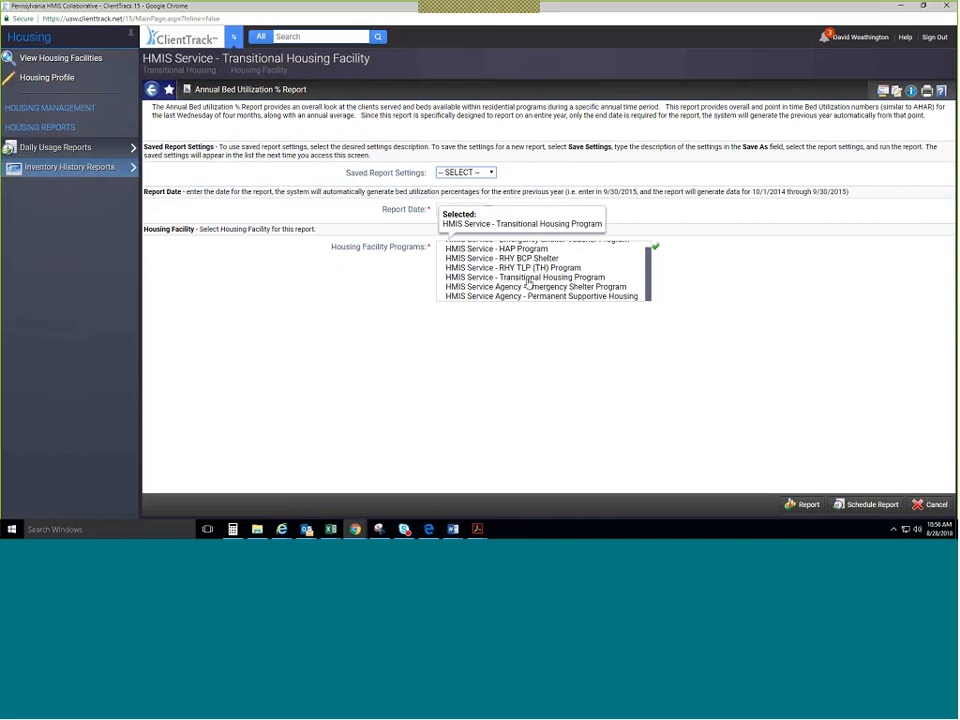
left_click(533, 287)
left_click(532, 296)
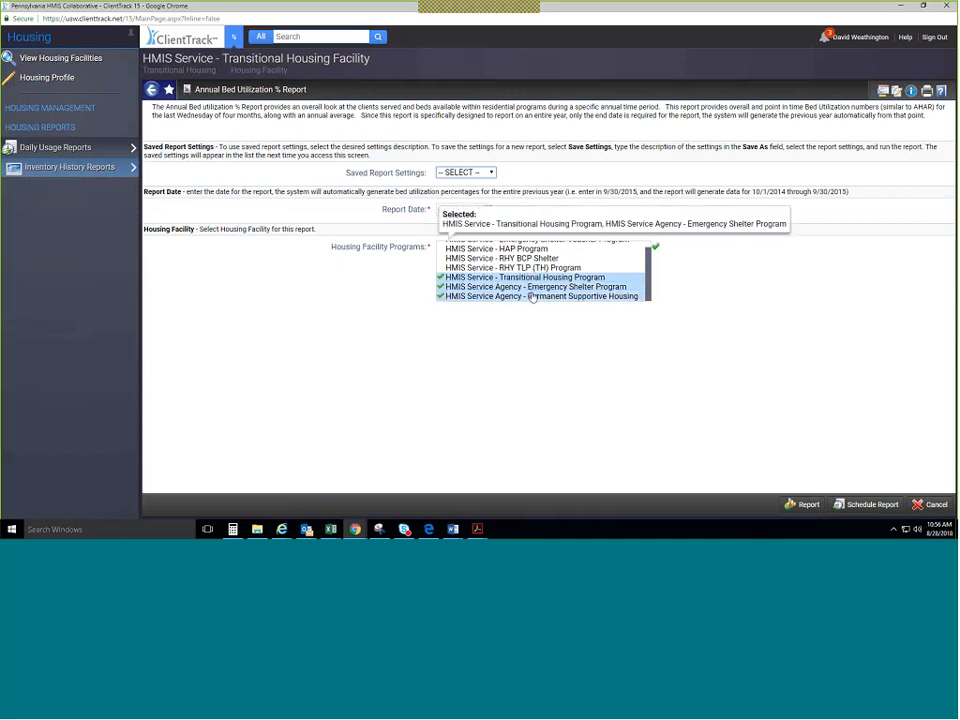
left_click(805, 504)
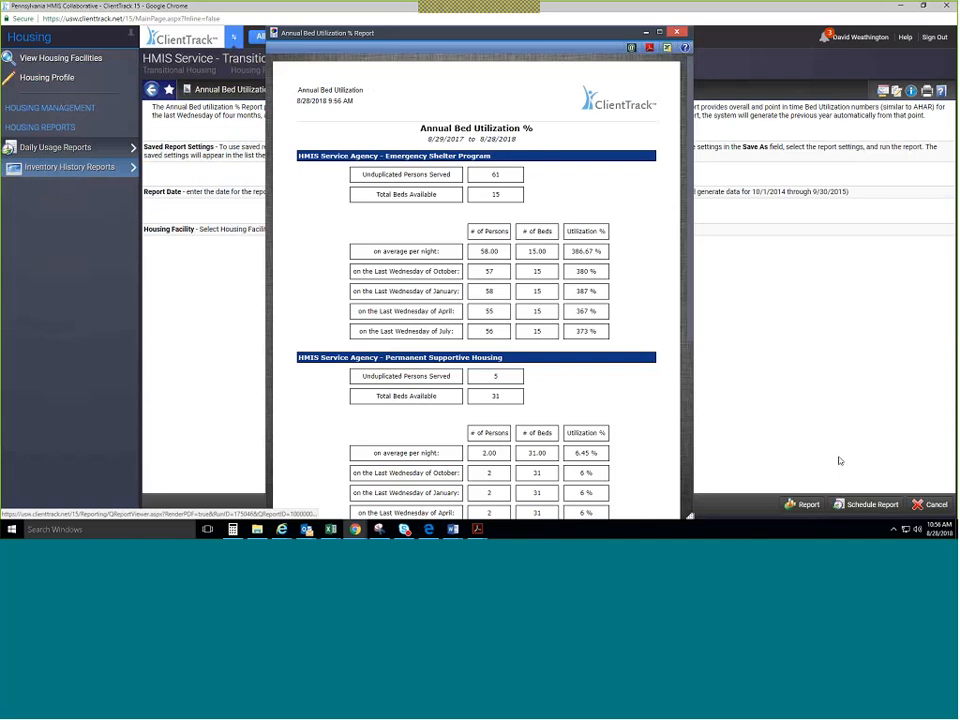
Look over the three programs' bed utilization figures, then close the report preview.
scroll(497, 349, "down", 1)
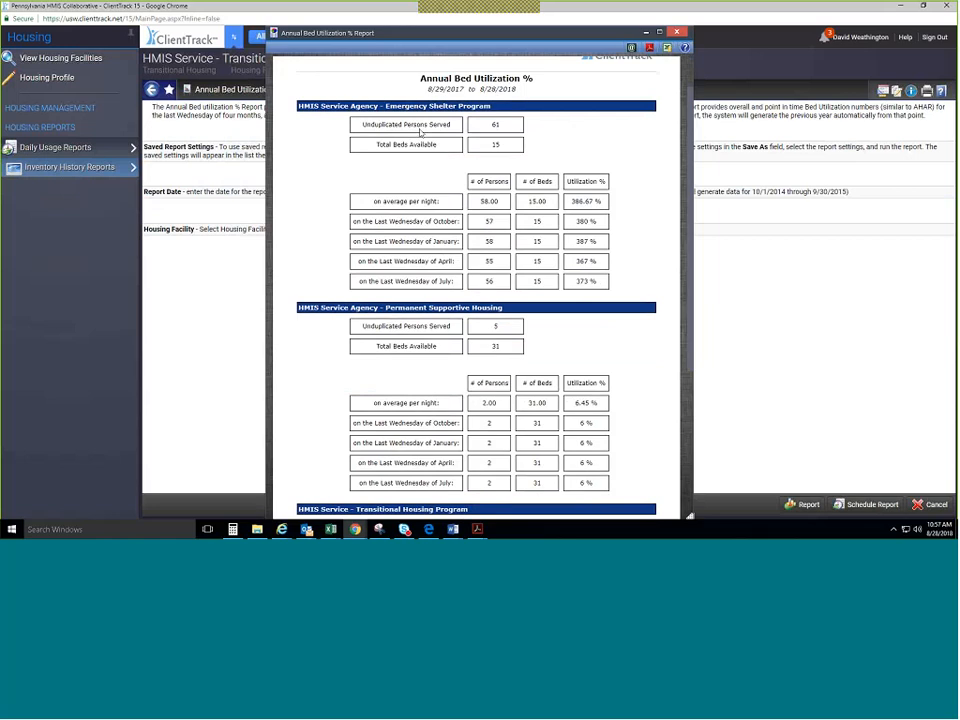
scroll(472, 190, "down", 1)
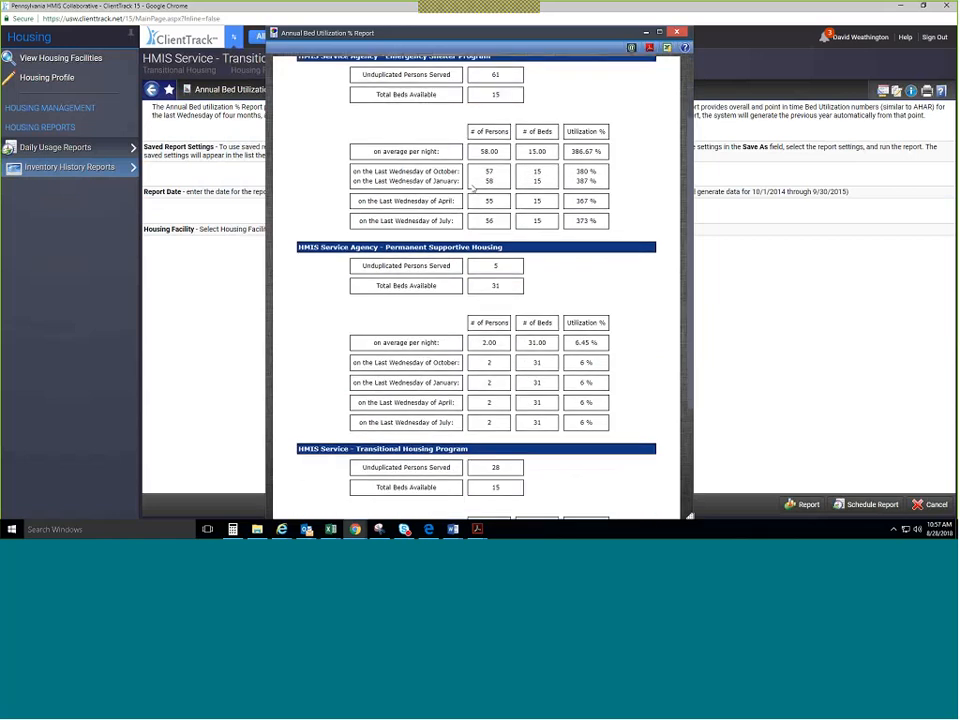
scroll(472, 188, "down", 3)
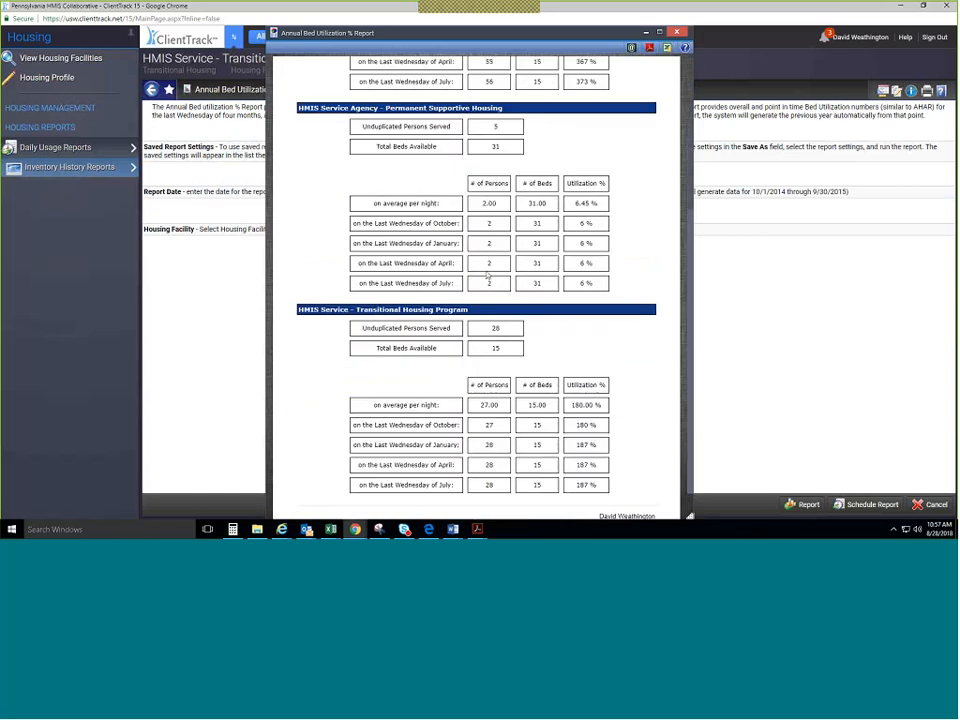
scroll(488, 275, "up", 2)
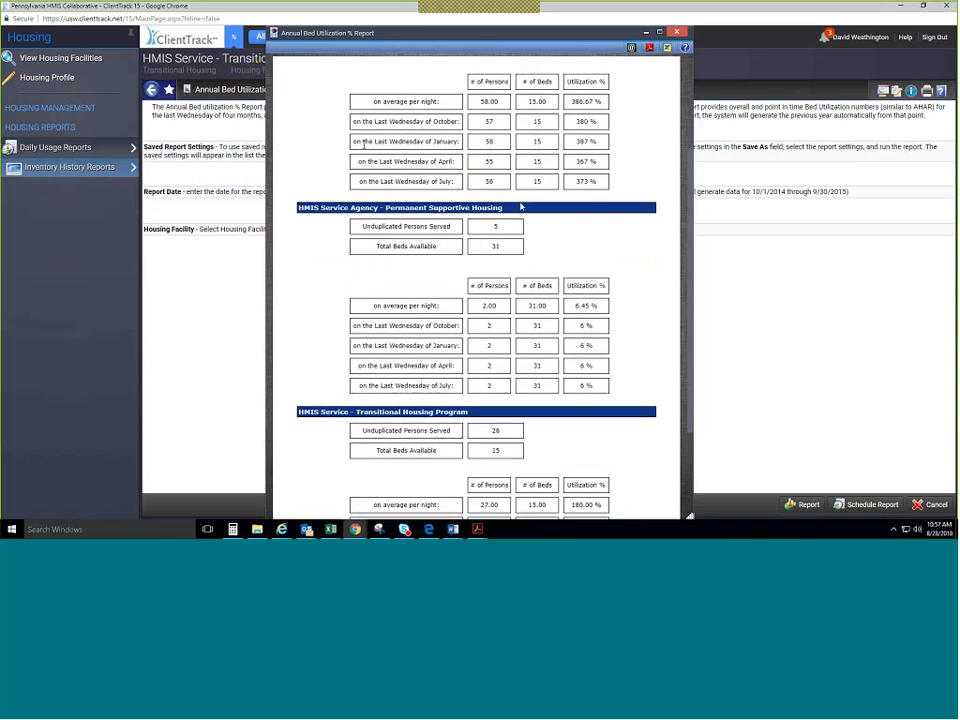
scroll(520, 257, "up", 2)
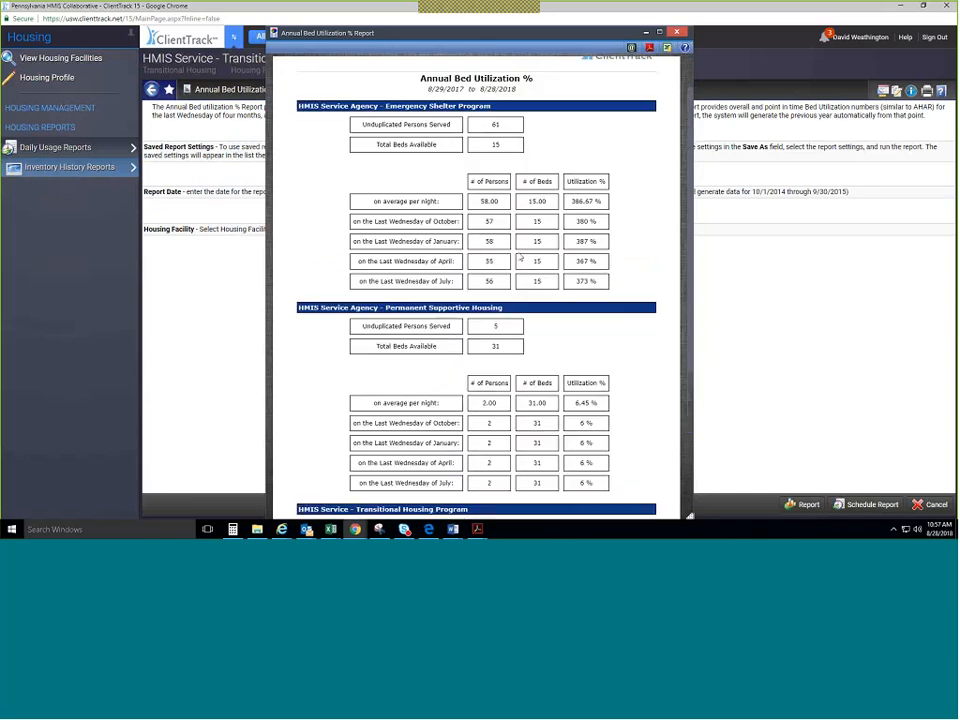
scroll(520, 257, "down", 1)
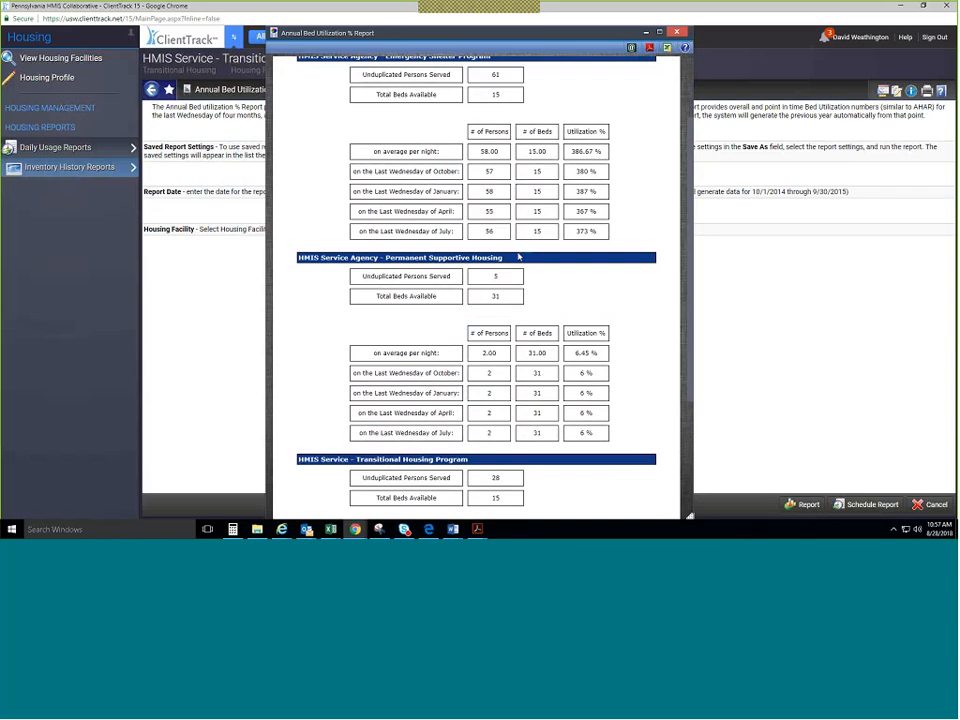
scroll(516, 251, "down", 3)
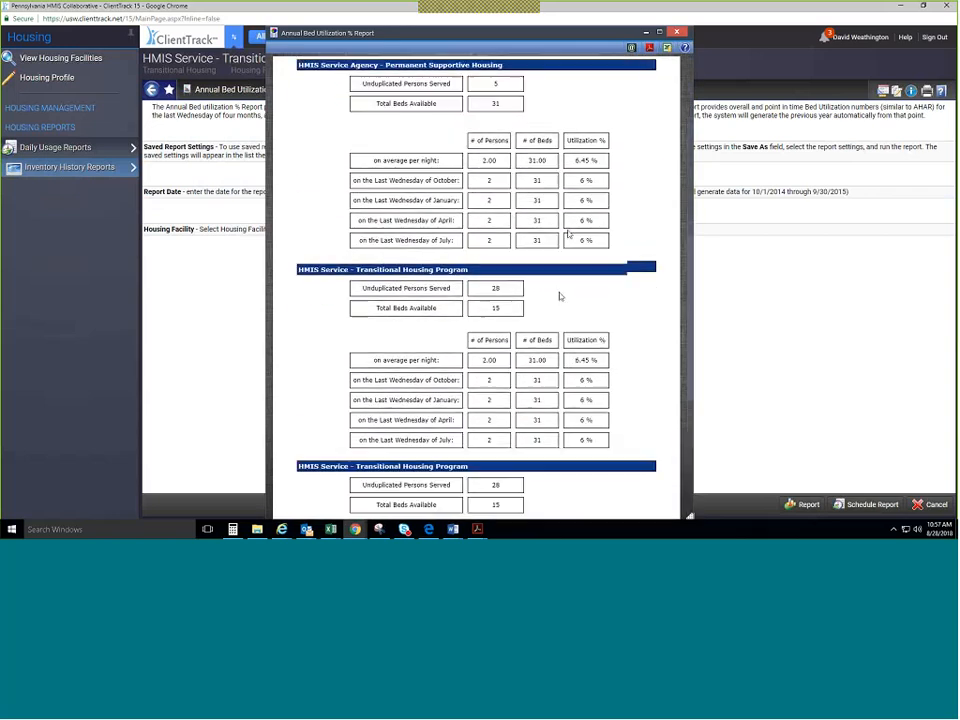
scroll(559, 294, "up", 5)
left_click(677, 32)
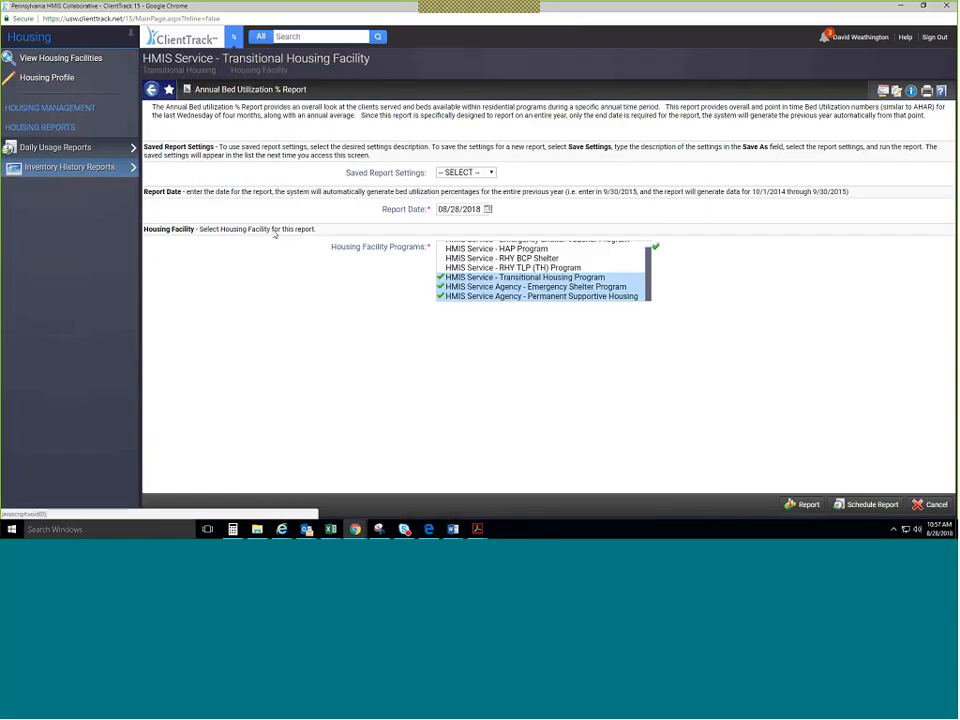
From the housing facilities list, open the eight-unit room list of the Rental Assistance Housng (RRH) facility.
left_click(110, 62)
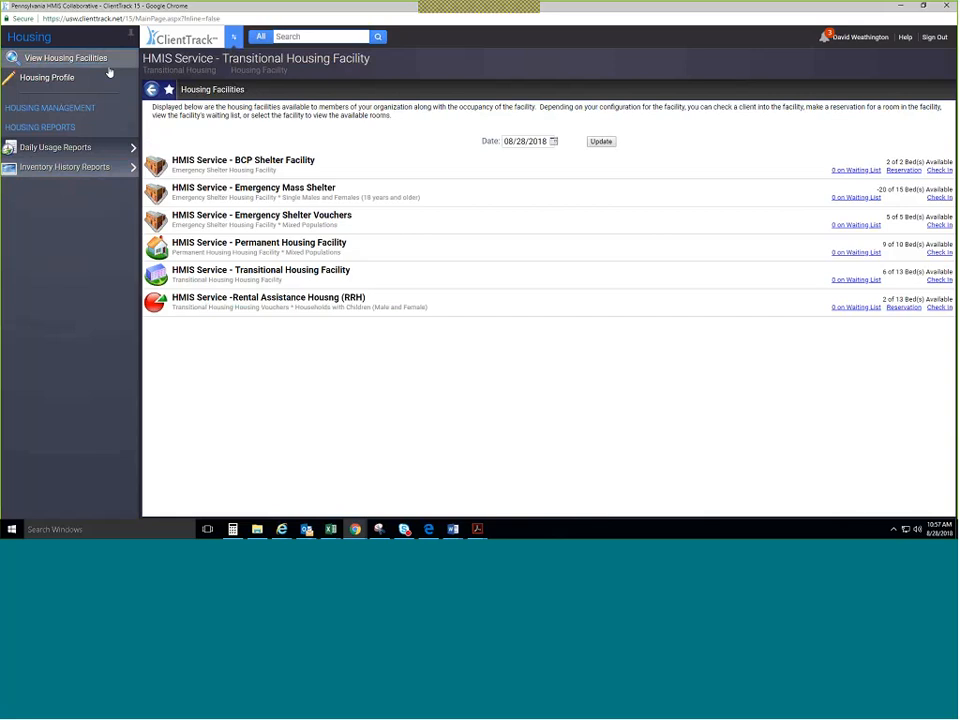
mouse_move(190, 303)
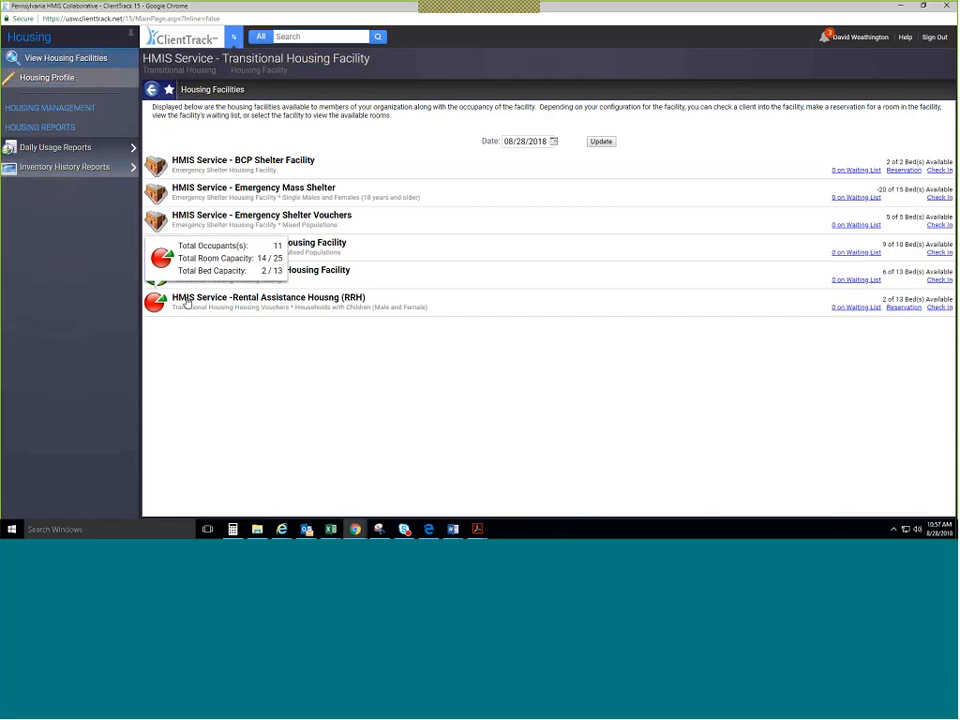
left_click(197, 300)
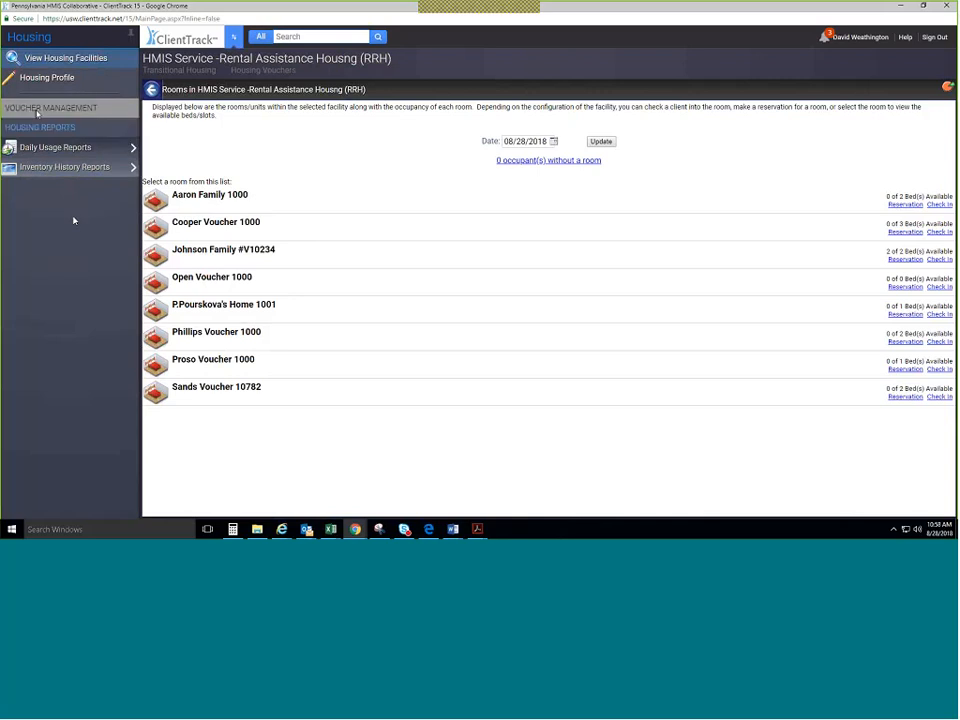
Under Voucher Management, view the RRH facility dashboard, then its Active and Closed Voucher Reviews.
left_click(36, 110)
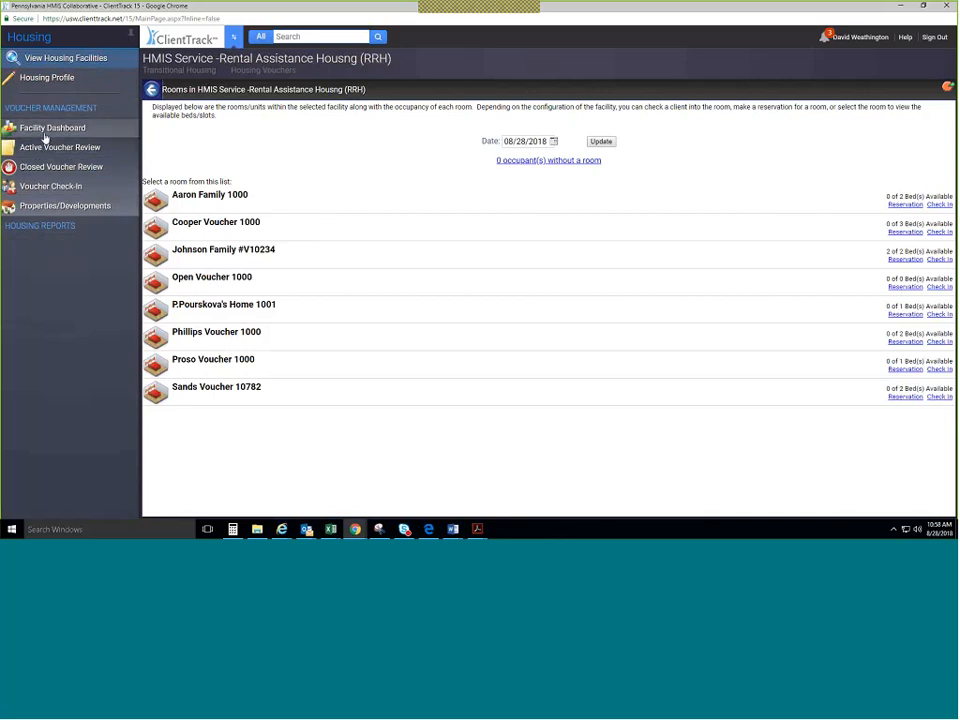
left_click(44, 137)
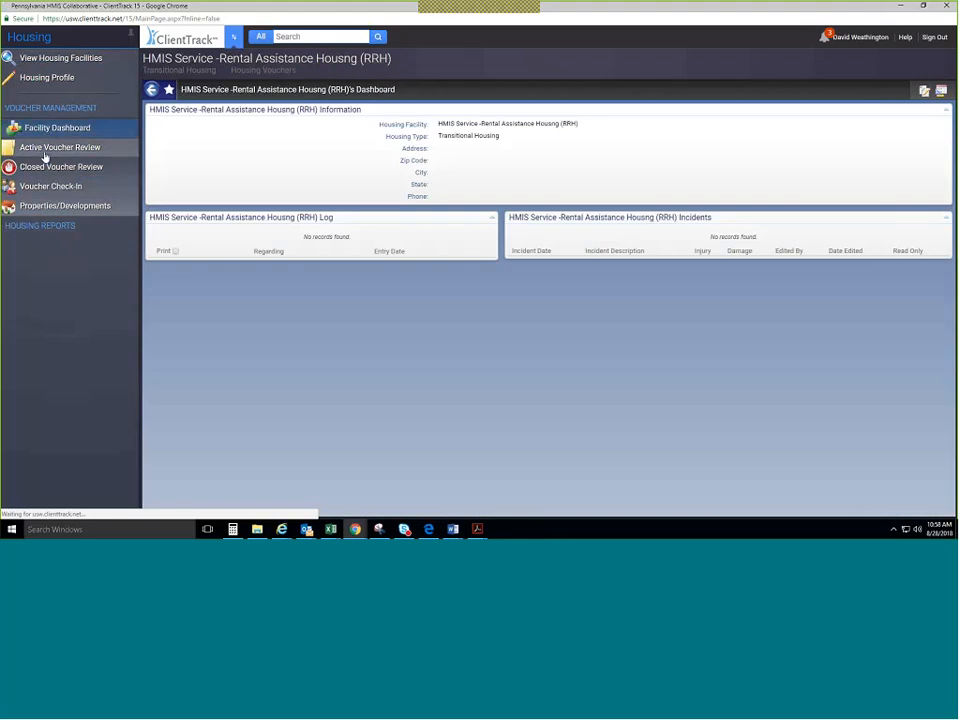
left_click(44, 156)
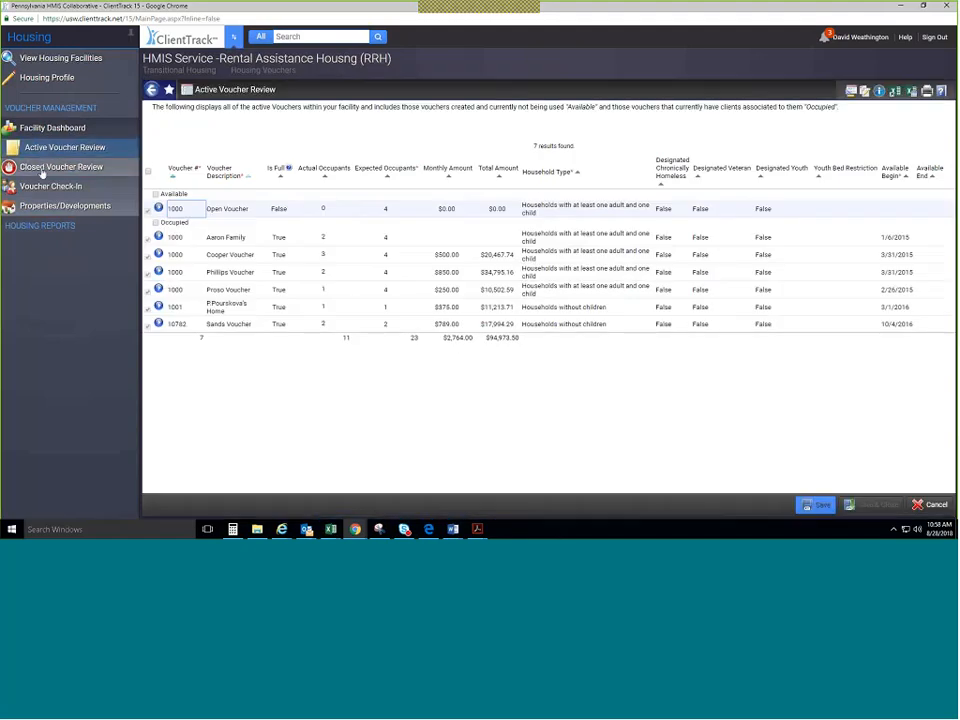
left_click(42, 170)
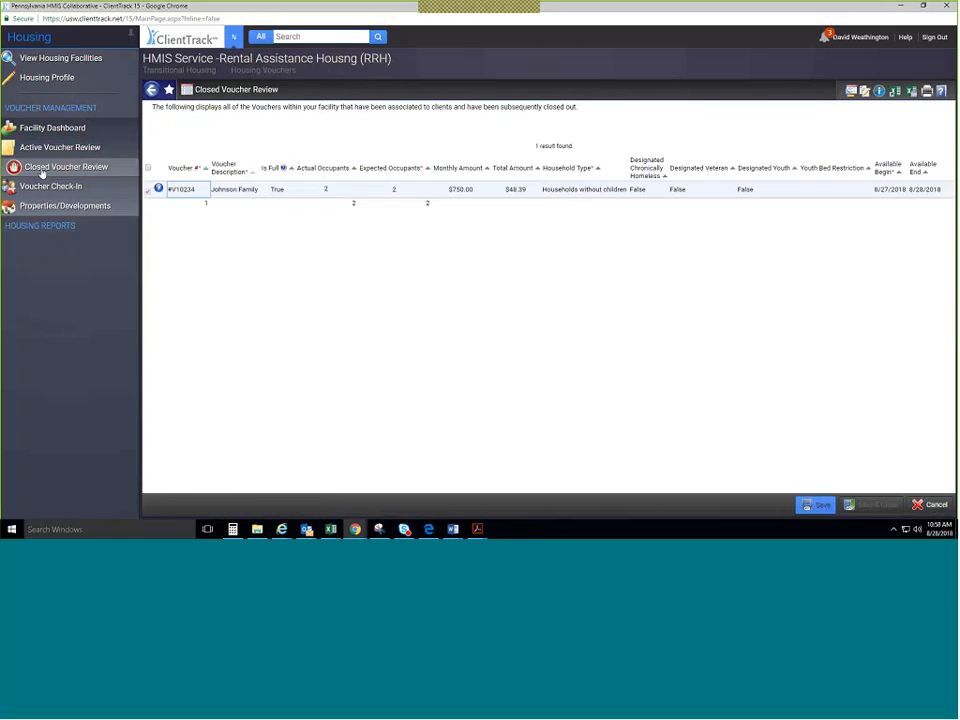
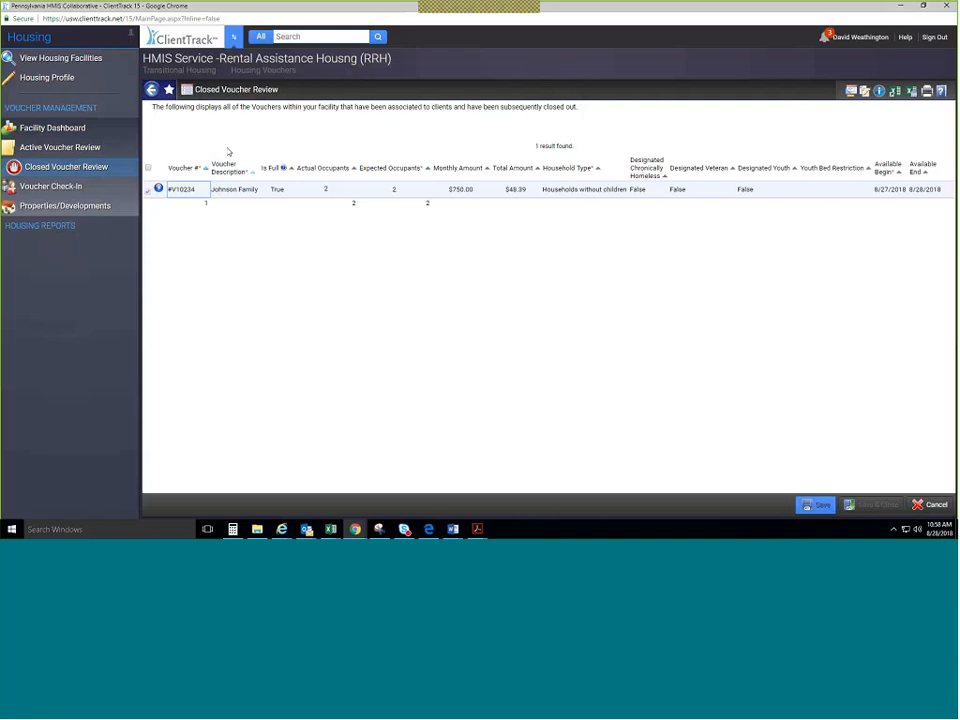
Open the Housing Voucher Check In form for the RRH facility.
left_click(75, 189)
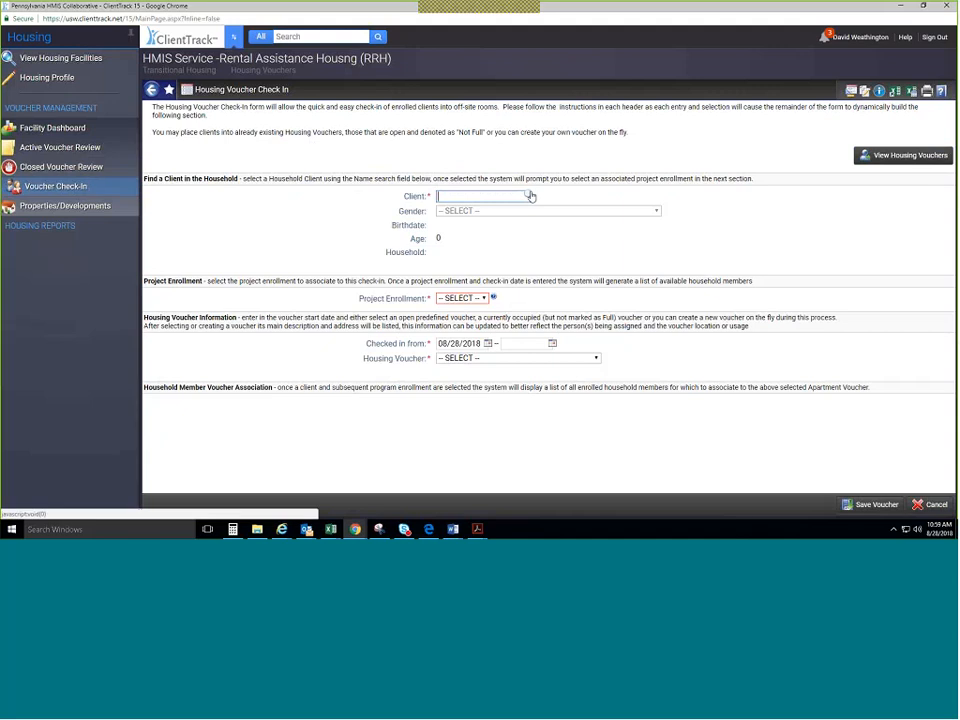
Search for the client by first and last name and select the male head of household.
left_click(530, 196)
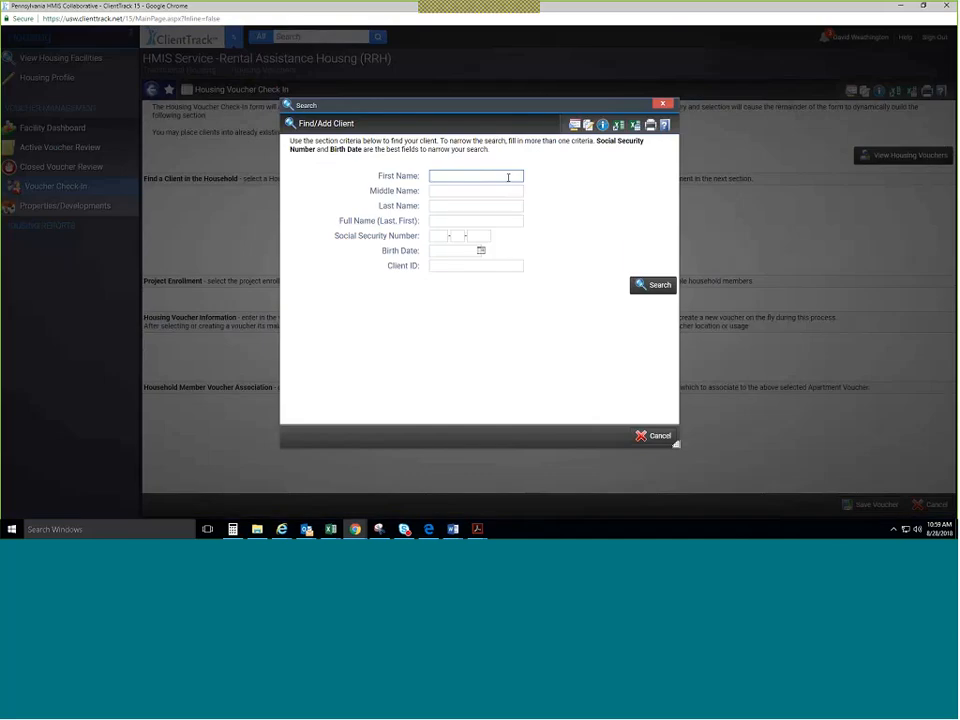
type("J")
key("Tab")
key("Tab")
type("Man")
key("Return")
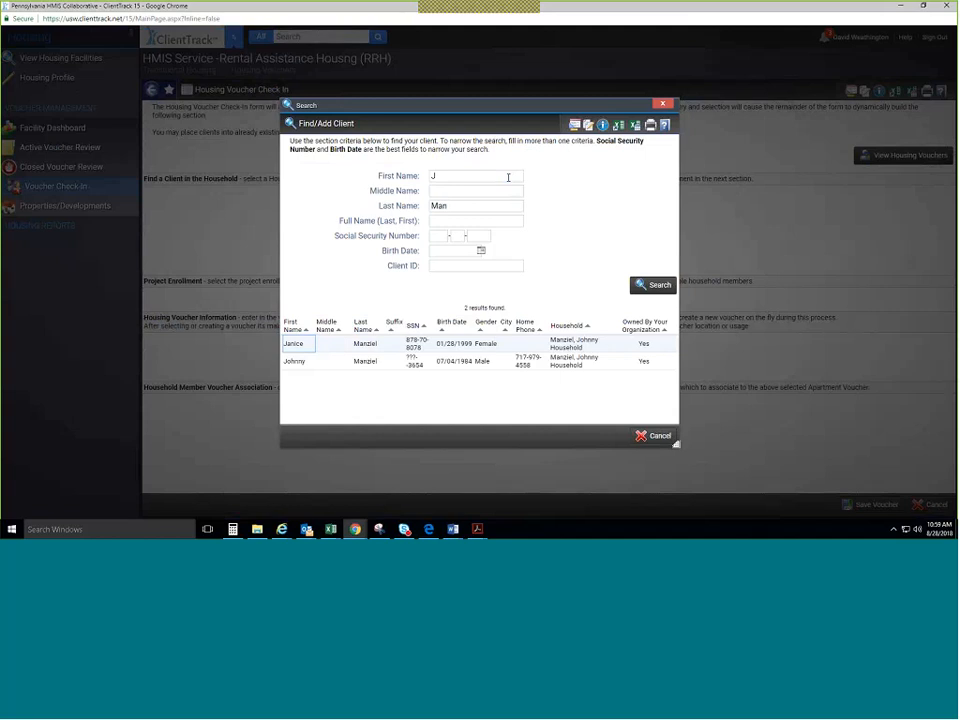
left_click(452, 361)
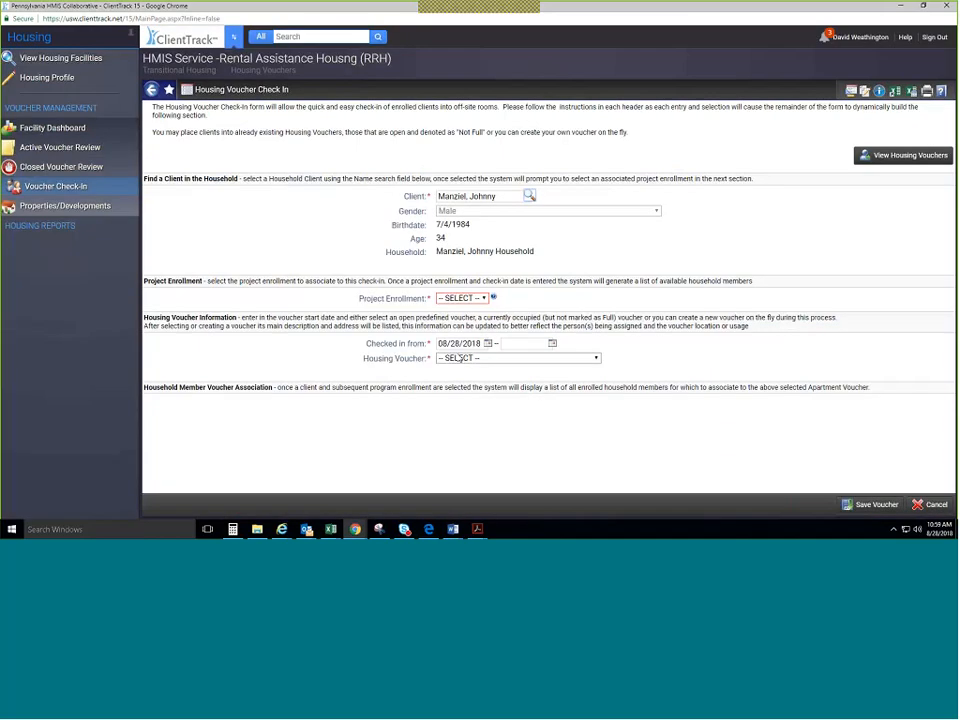
Check the client's available project enrollments, then open the Active Voucher Review listing seven vouchers.
left_click(478, 299)
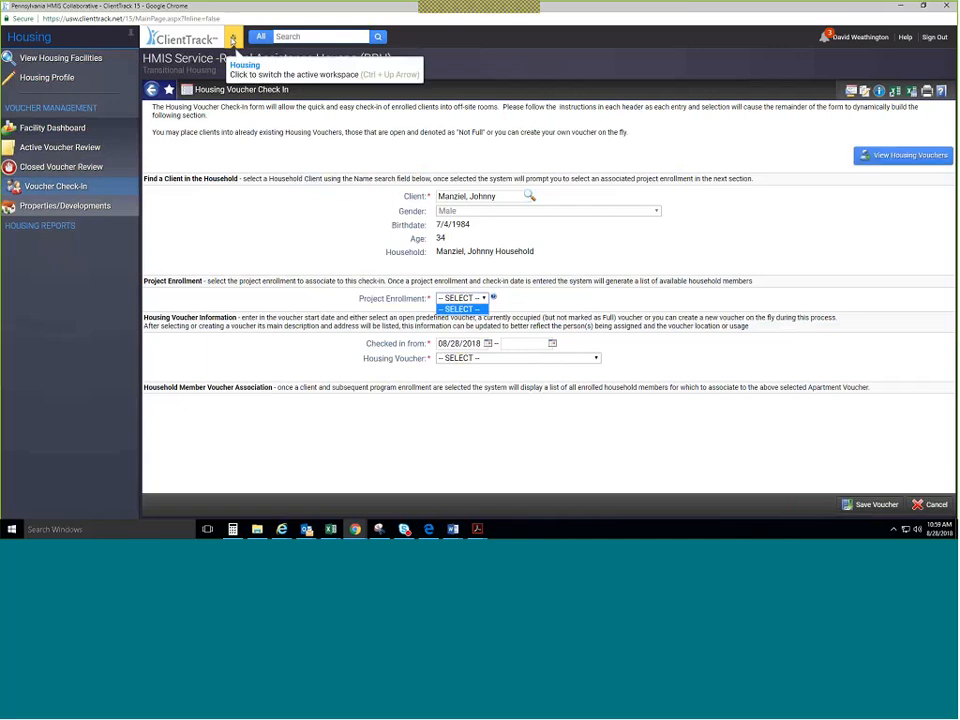
left_click(232, 40)
left_click(105, 150)
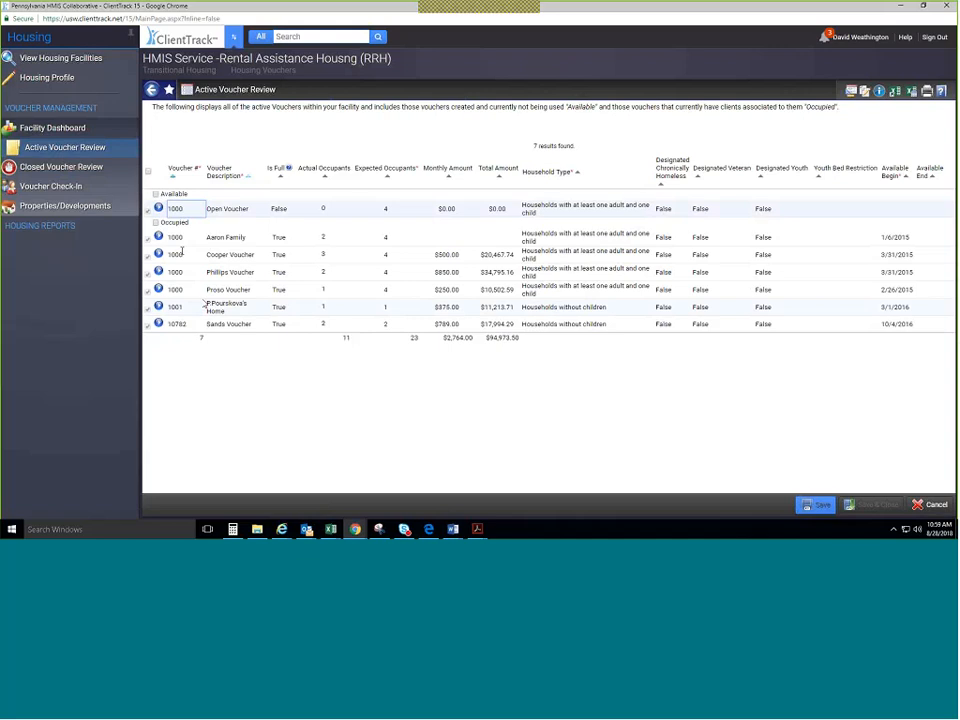
View an occupied voucher's details and close them without saving.
left_click(160, 236)
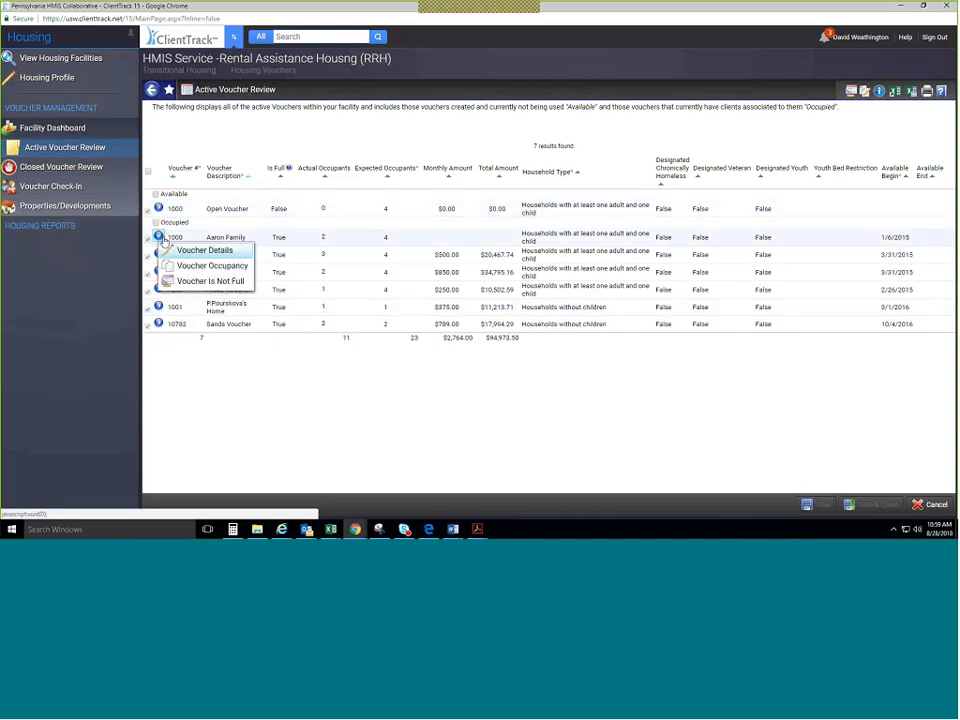
left_click(170, 253)
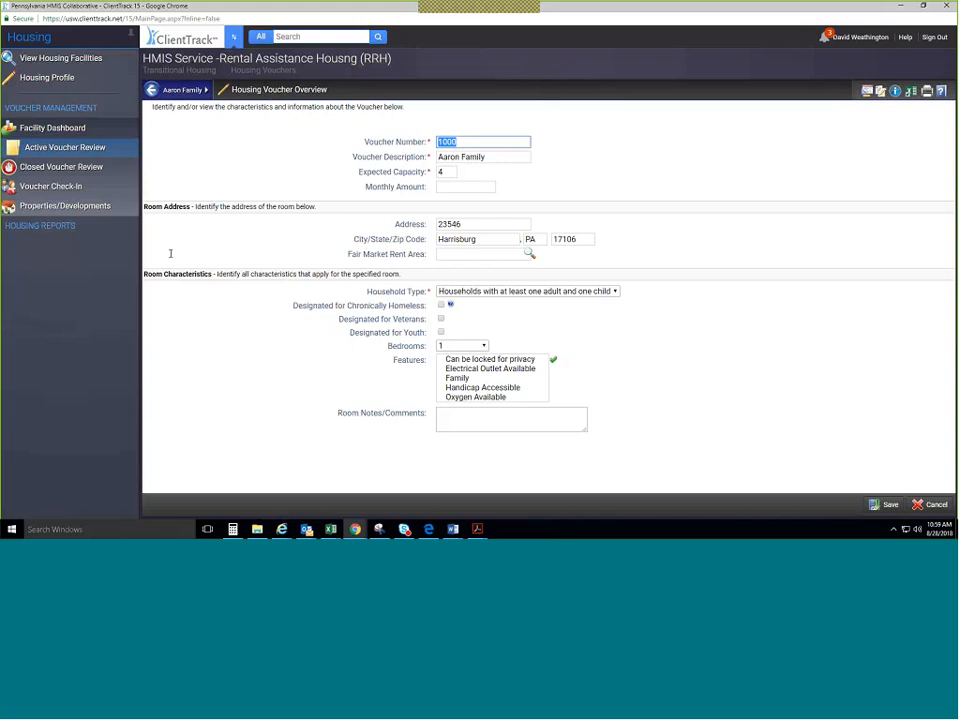
left_click(930, 504)
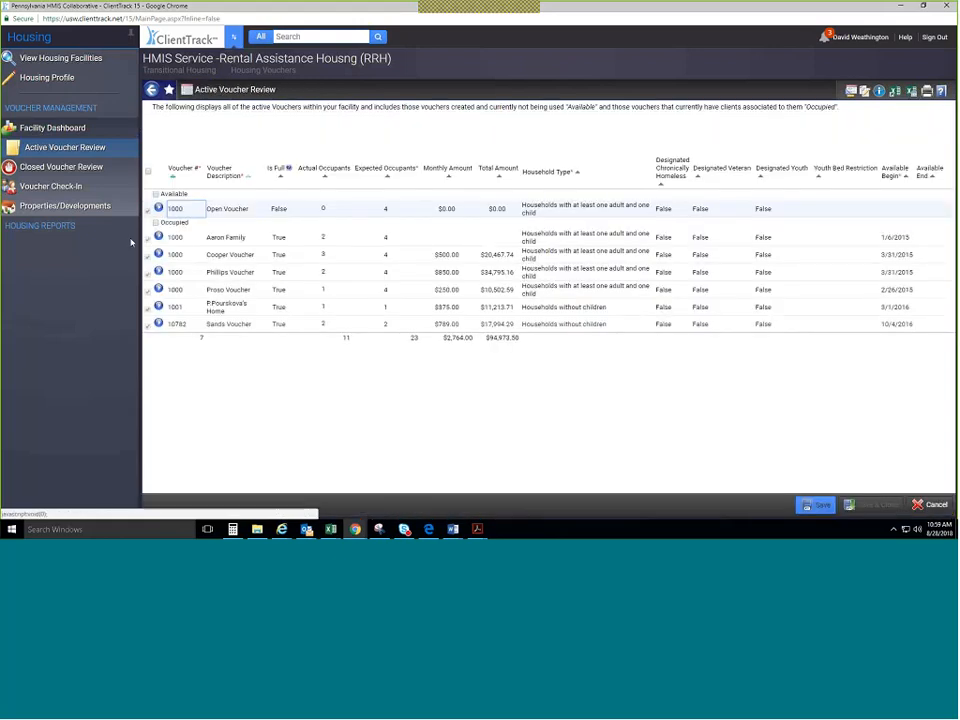
Switch to the Clients workspace and open the client's dashboard showing 19 project enrollments.
left_click(233, 36)
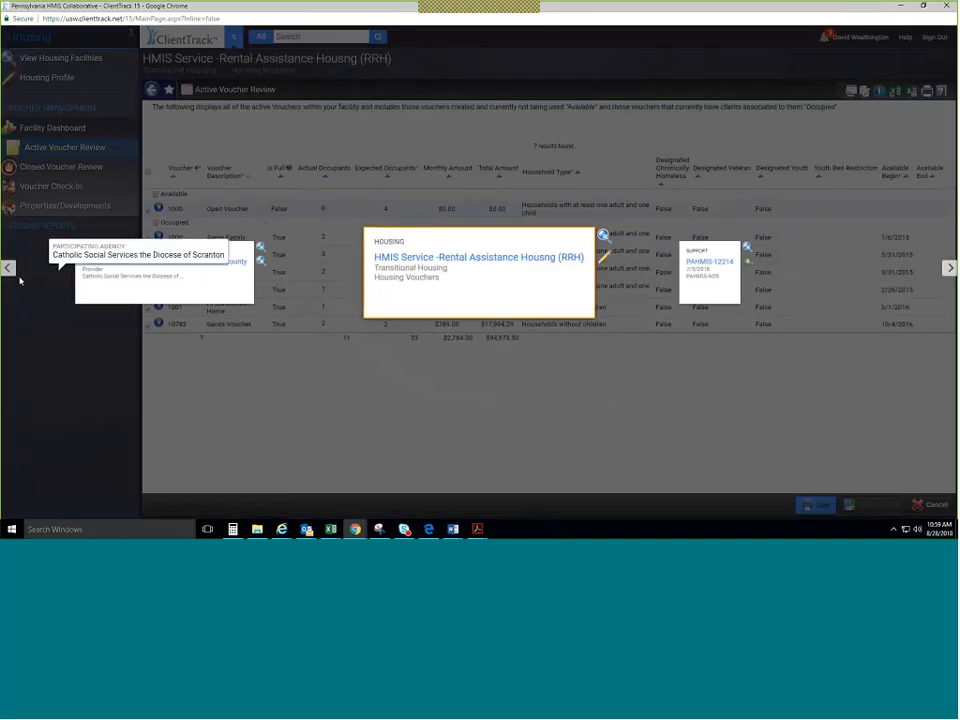
left_click(8, 268)
left_click(252, 293)
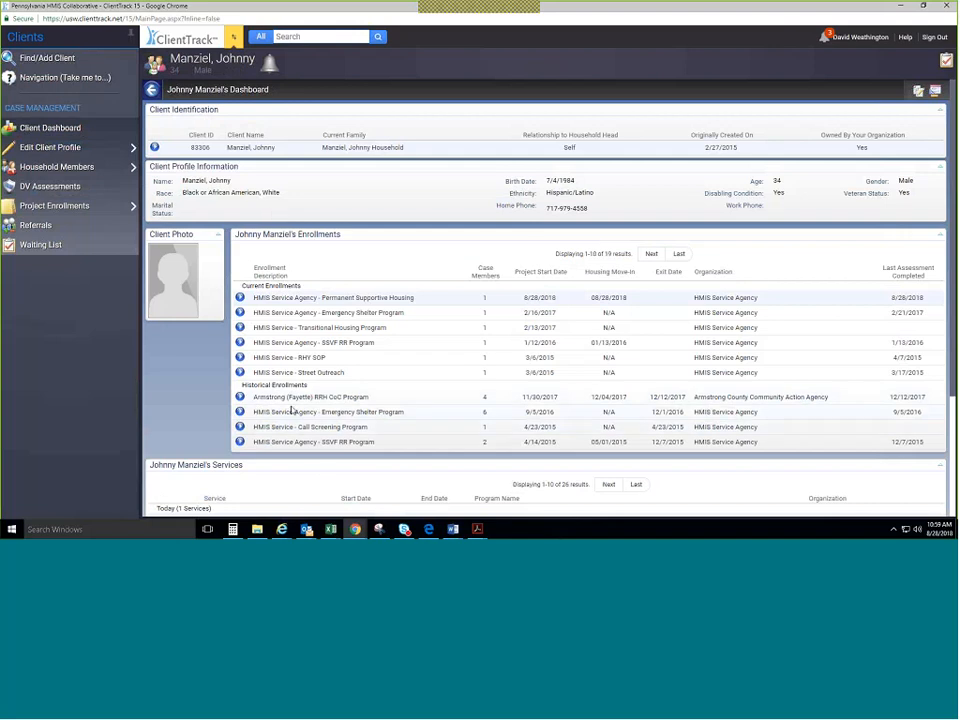
Start a new project enrollment, reviewing and confirming the six household members.
left_click(75, 205)
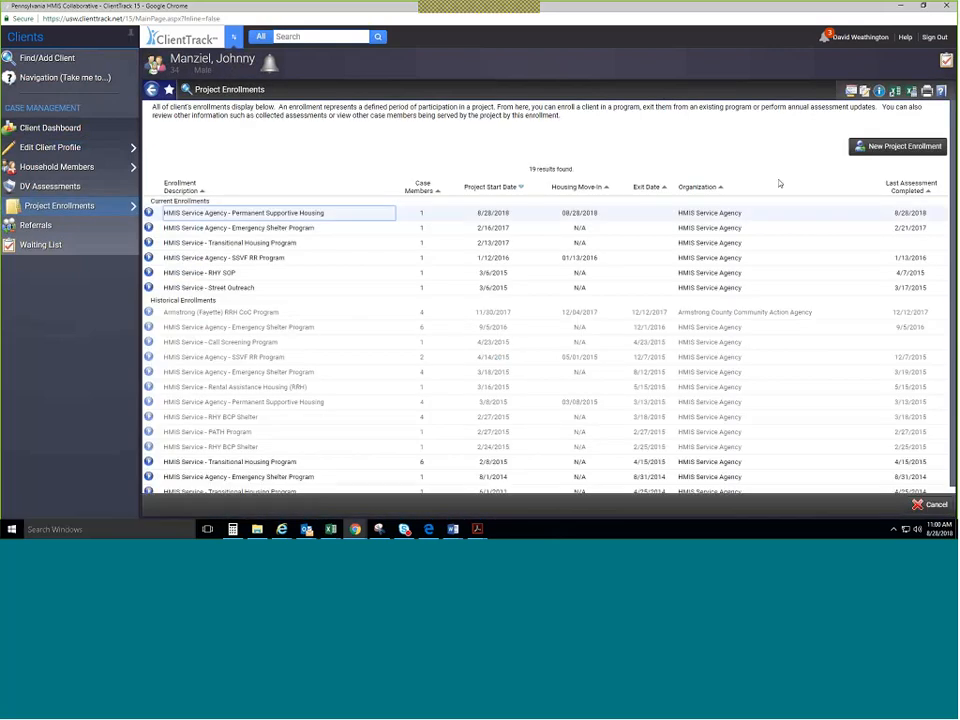
left_click(873, 150)
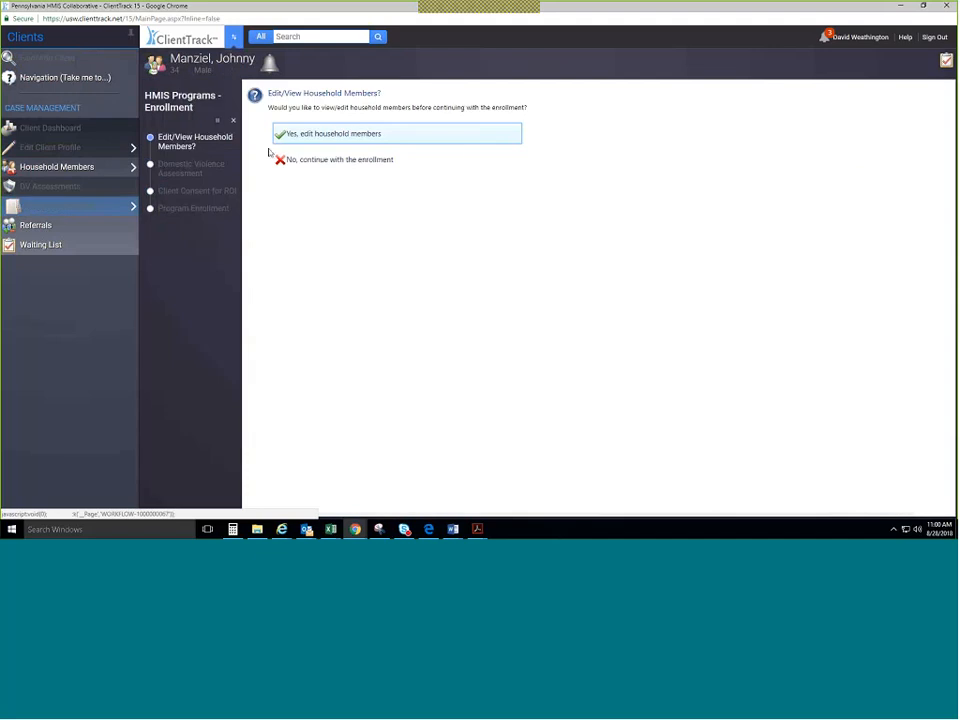
left_click(329, 139)
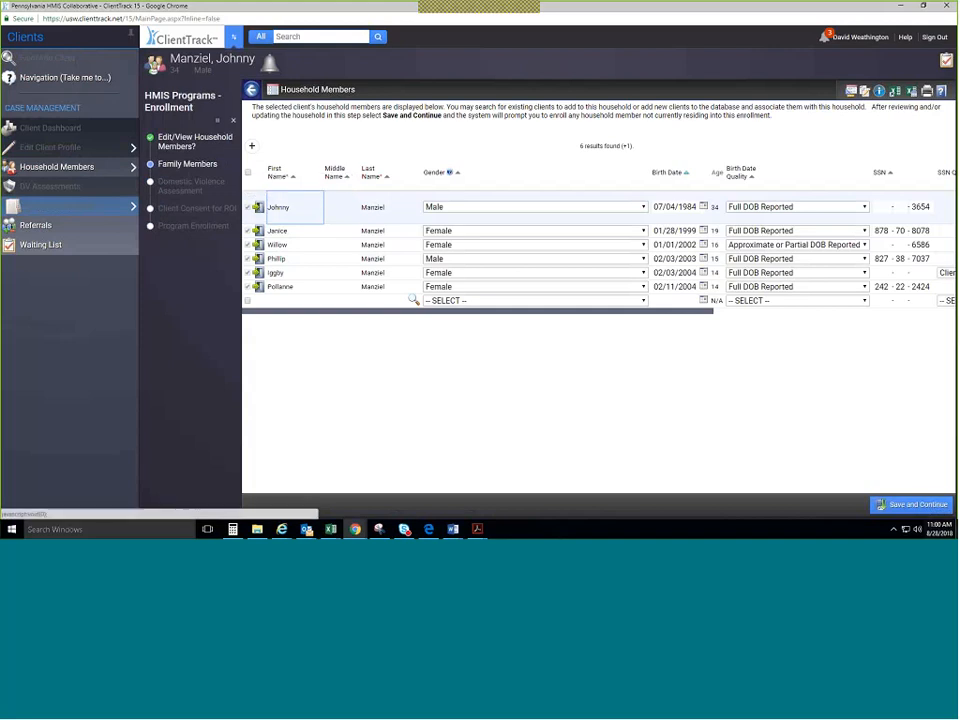
left_click(918, 509)
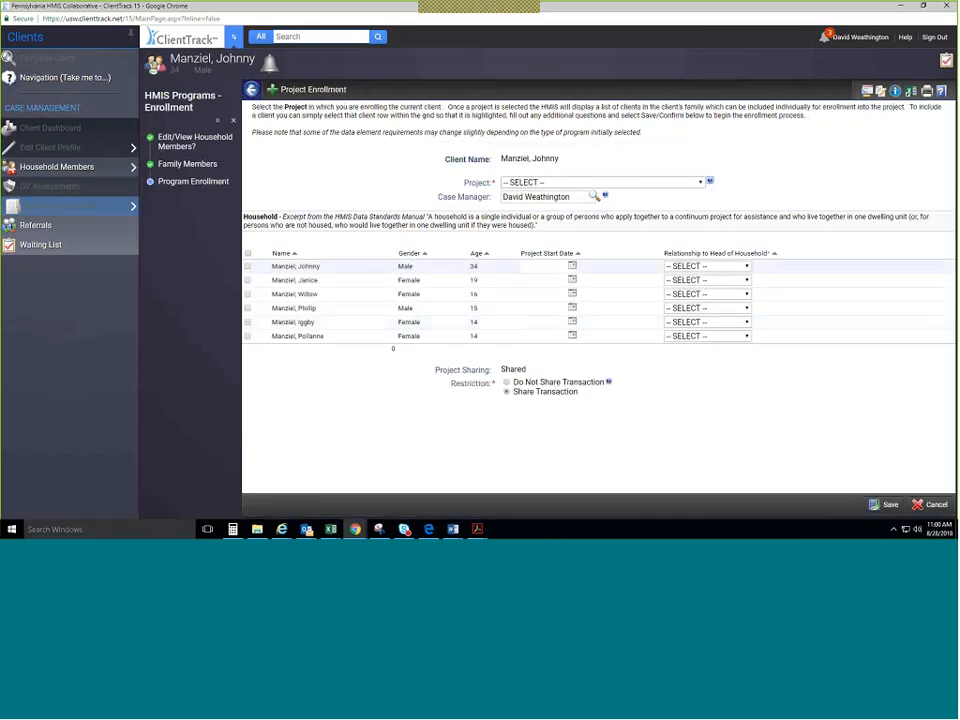
Enroll the head of household and the dependent child in the RRH project.
left_click(582, 182)
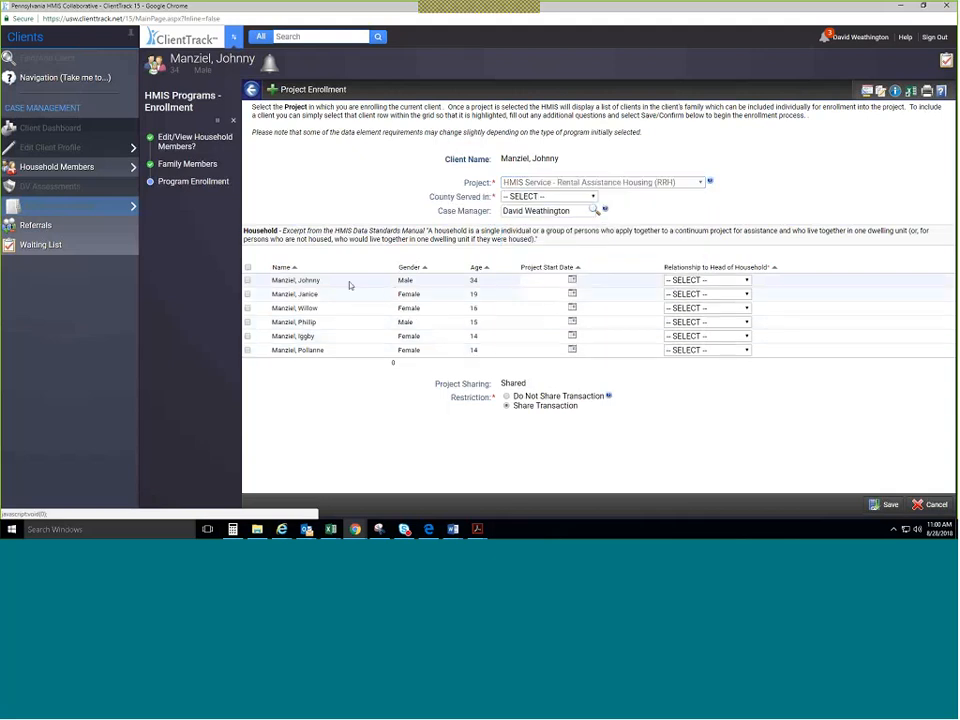
left_click(248, 281)
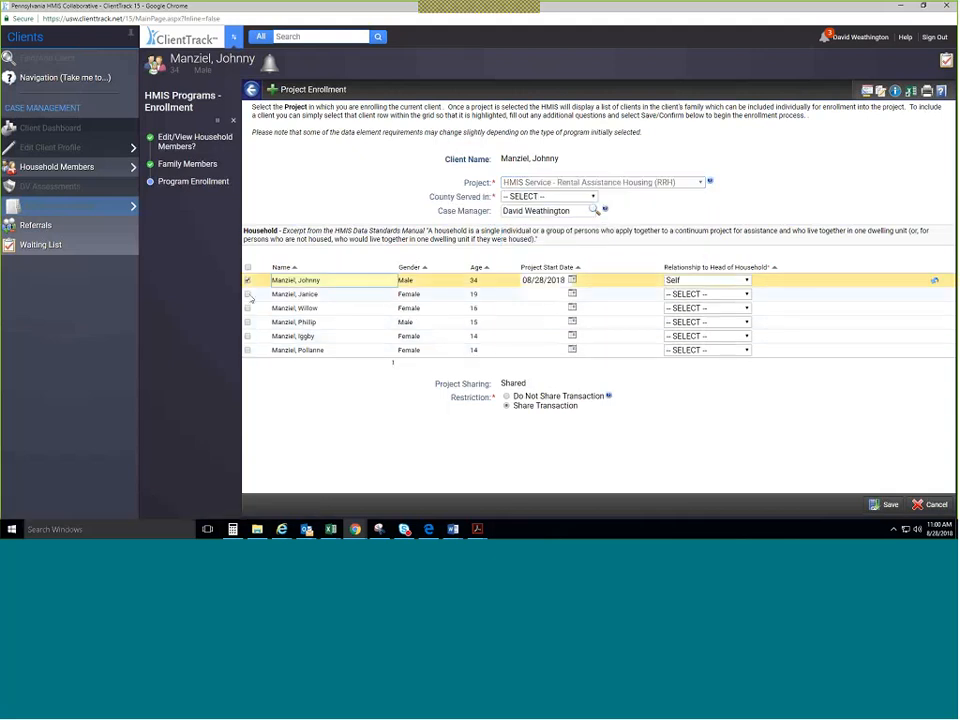
left_click(248, 295)
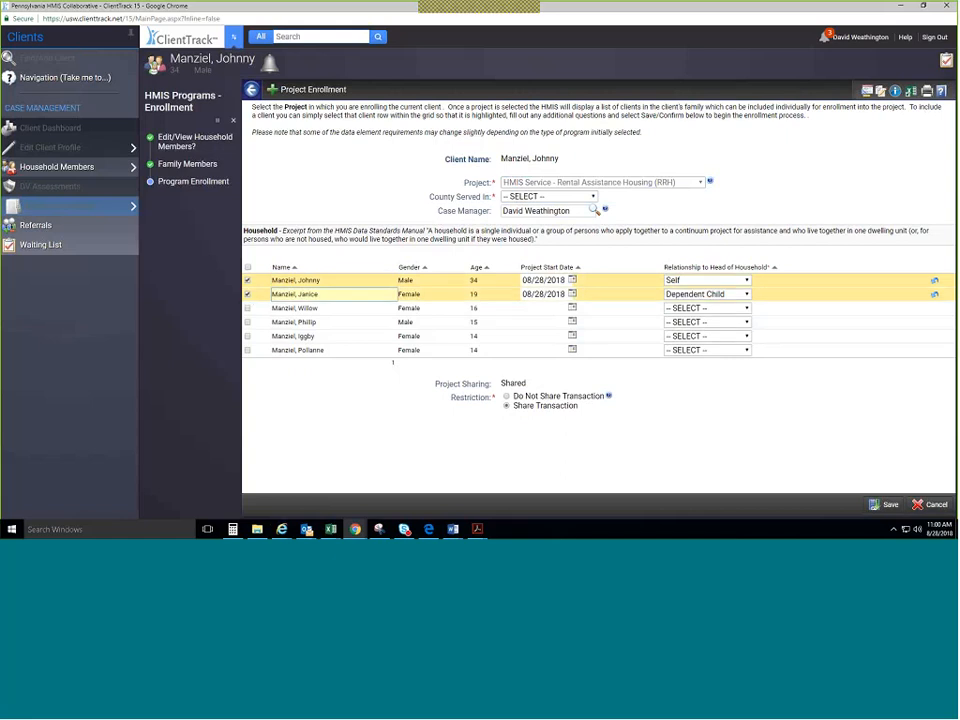
left_click(885, 504)
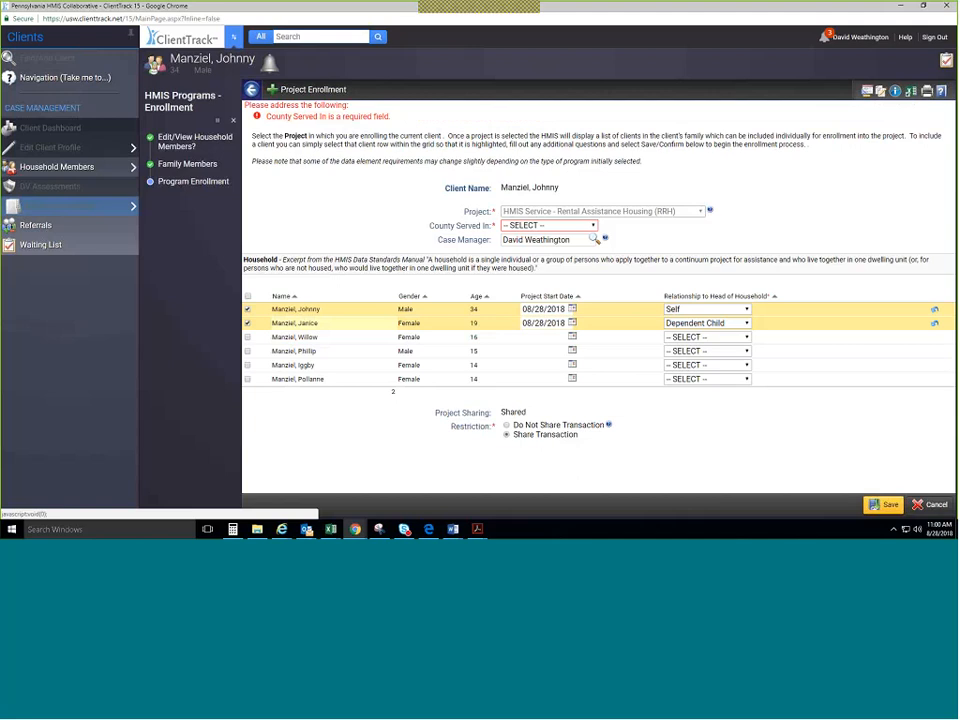
Set County Served In to Adams County, save, and confirm the assessment date.
left_click(575, 225)
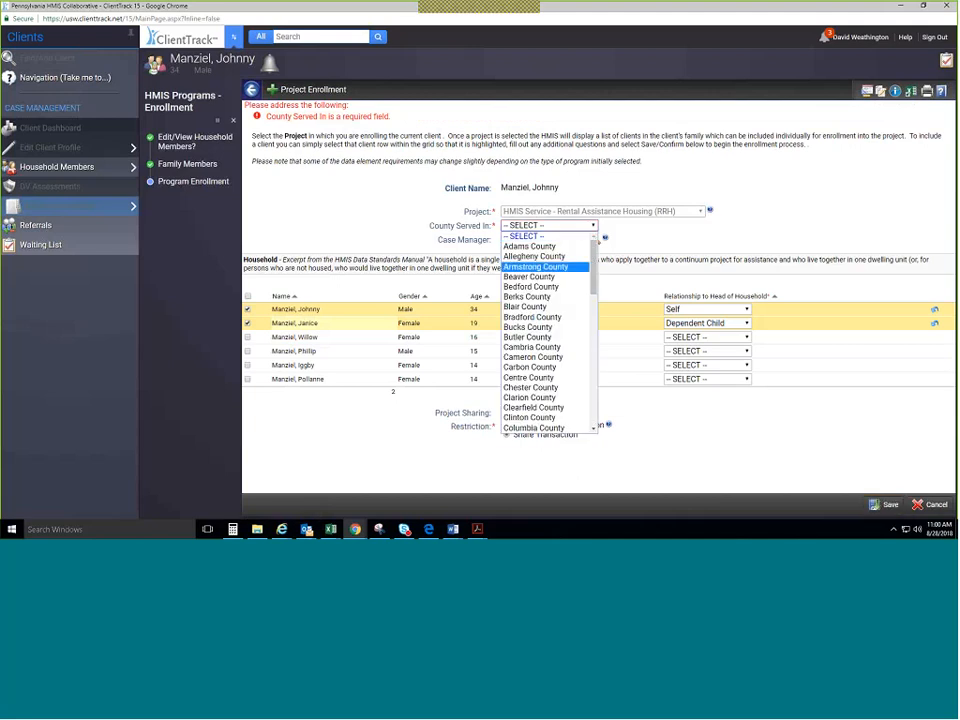
left_click(540, 246)
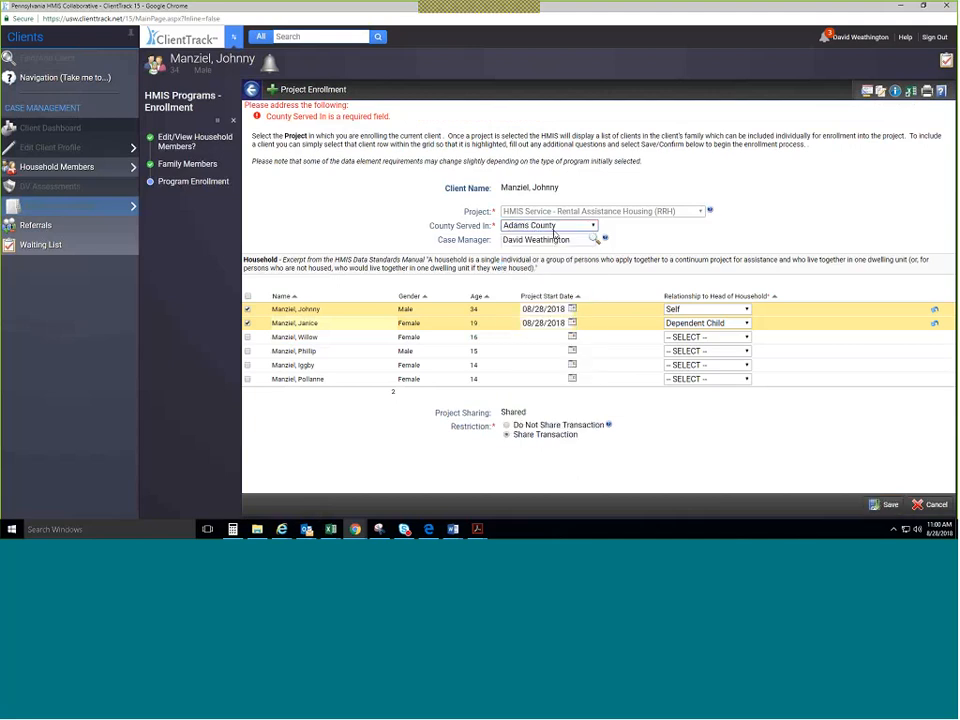
left_click(884, 504)
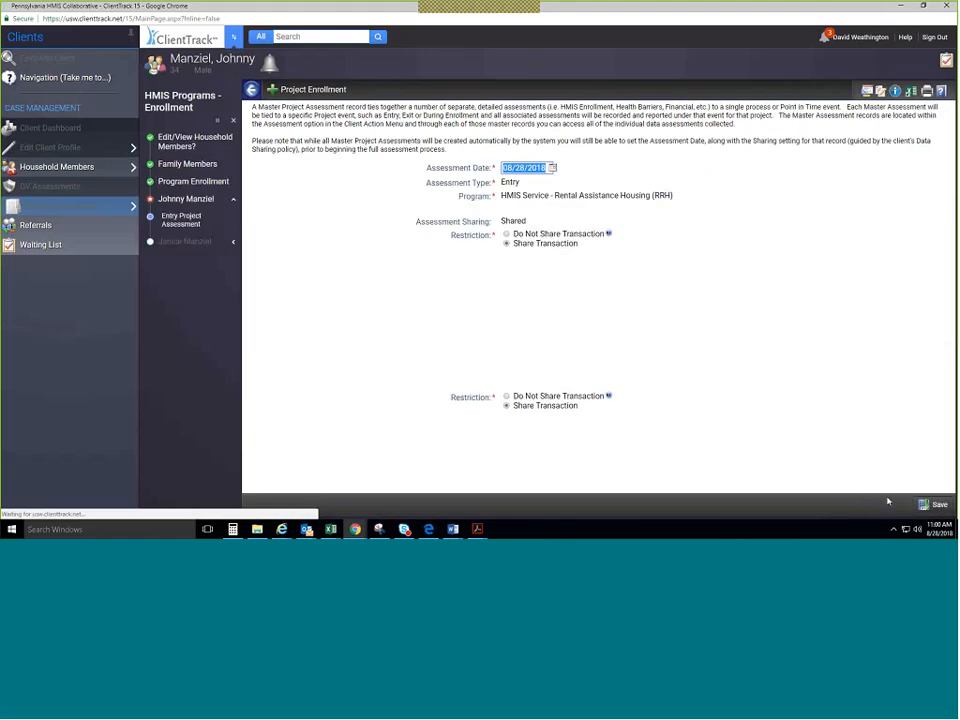
left_click(925, 504)
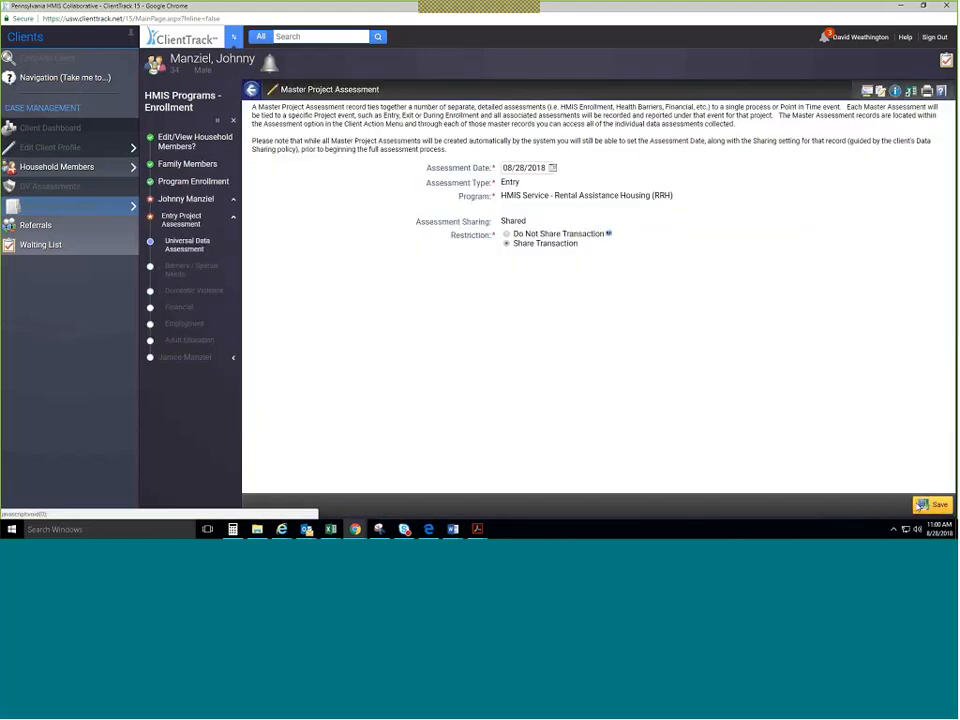
Set housing status Category 1 - Homeless, disabling condition Yes, permanent housing Yes, move-in 08/28/2018.
left_click(575, 189)
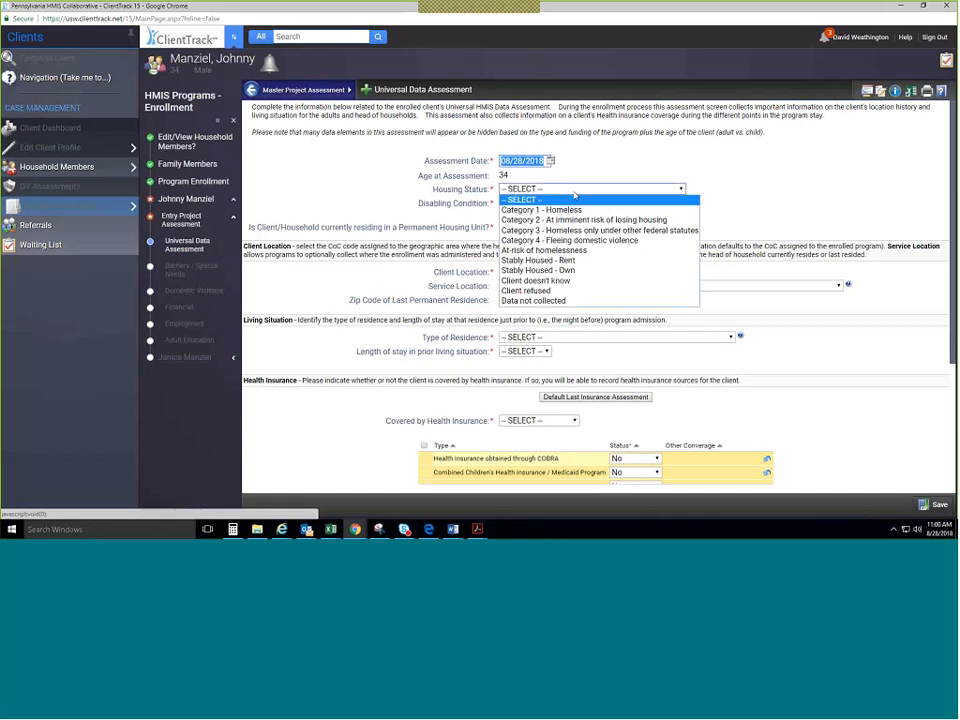
left_click(541, 210)
left_click(540, 203)
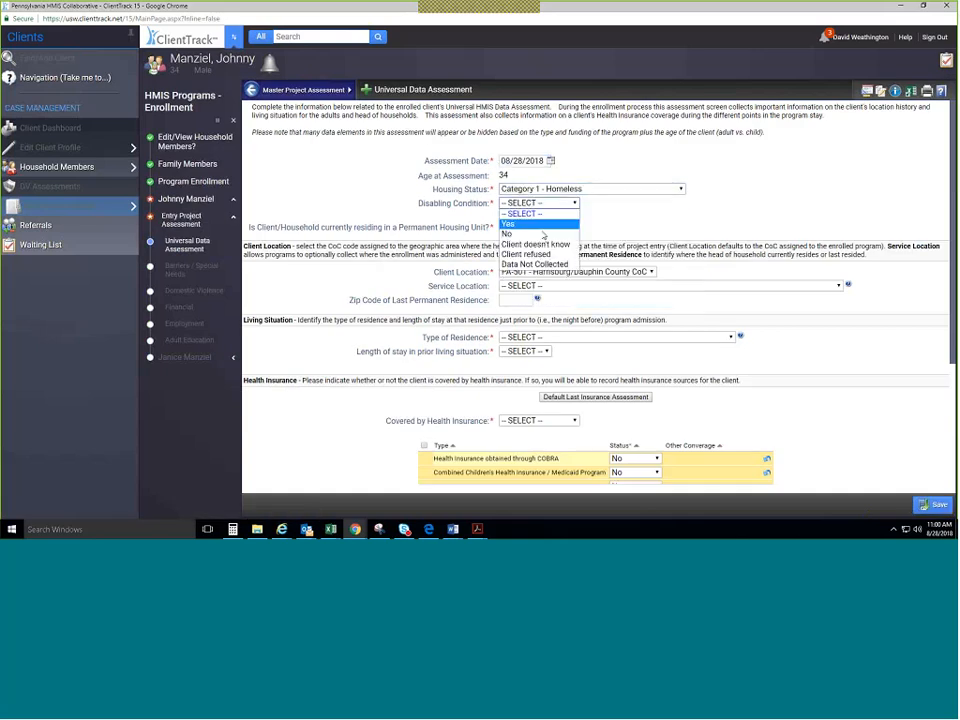
left_click(515, 224)
left_click(540, 227)
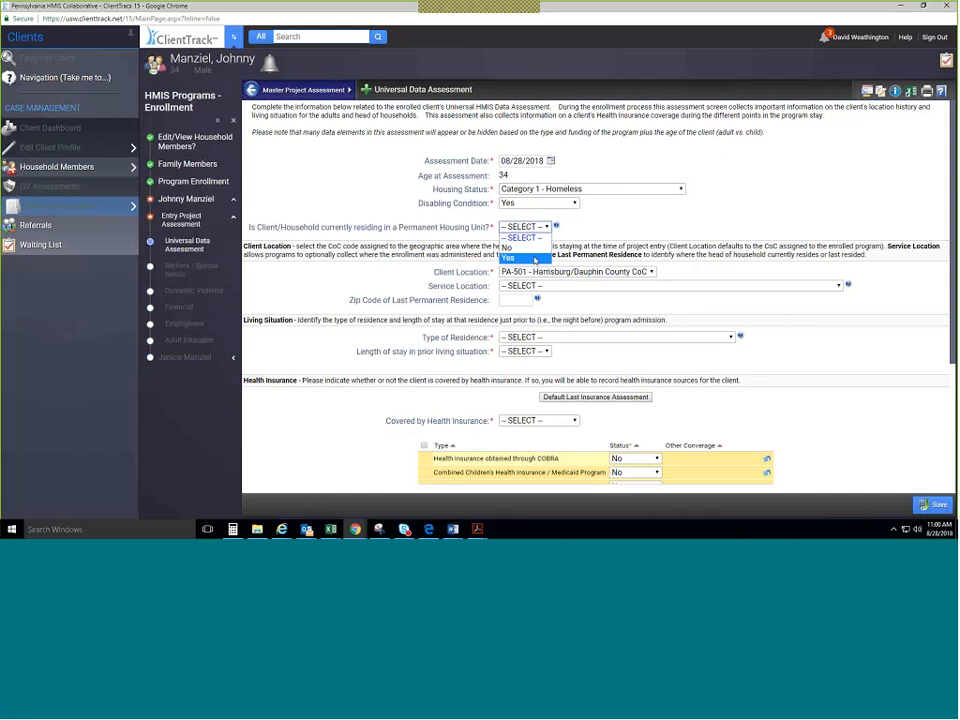
left_click(534, 259)
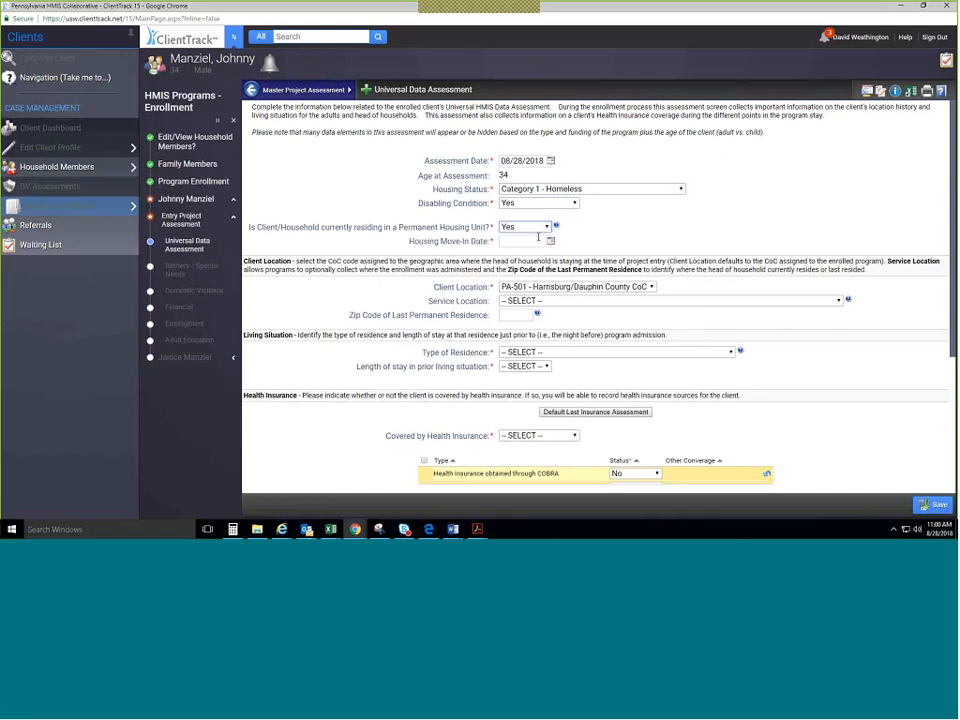
left_click(550, 241)
mouse_move(554, 227)
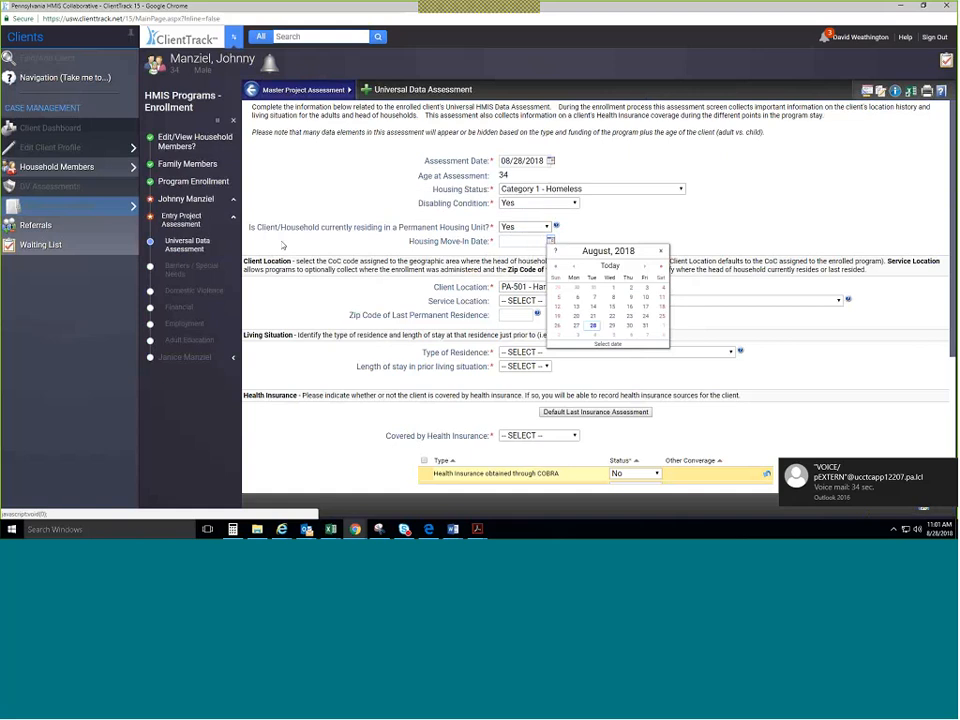
left_click(509, 235)
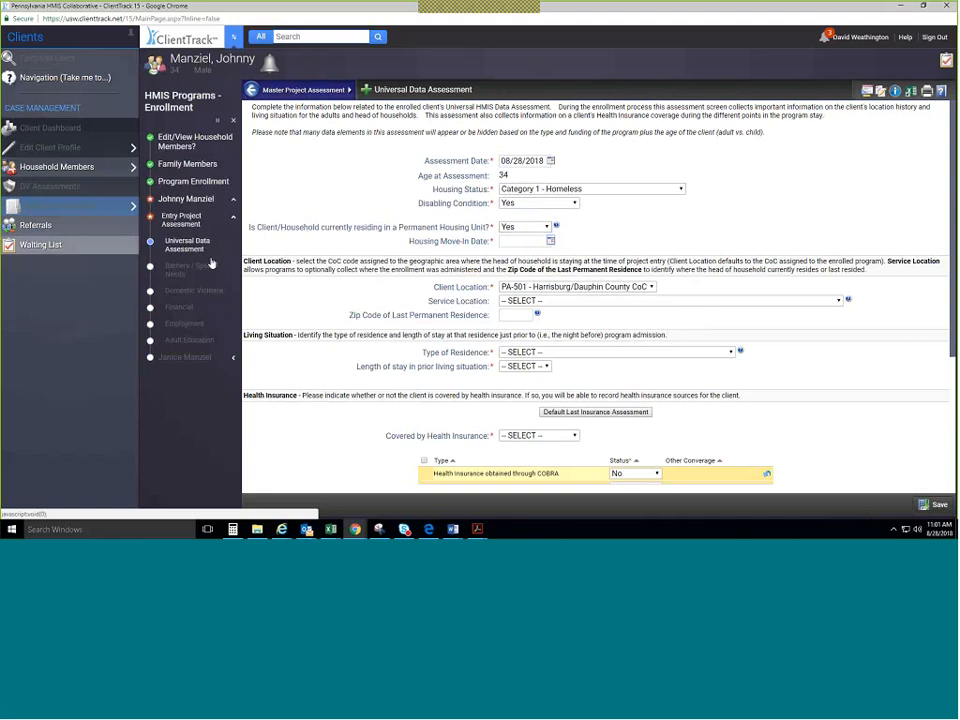
left_click(525, 227)
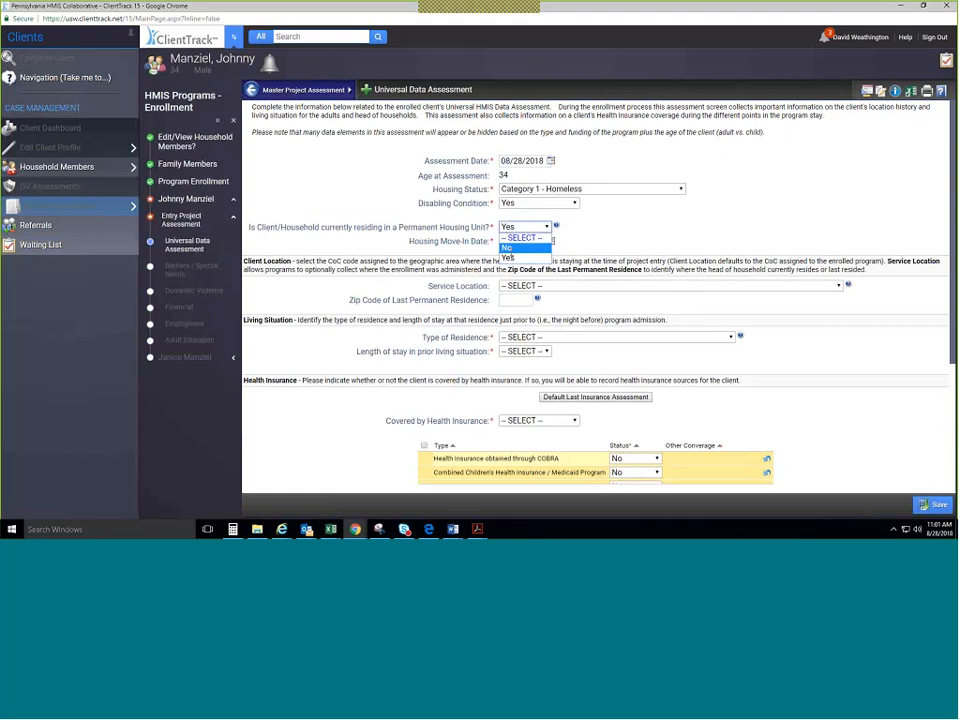
left_click(508, 247)
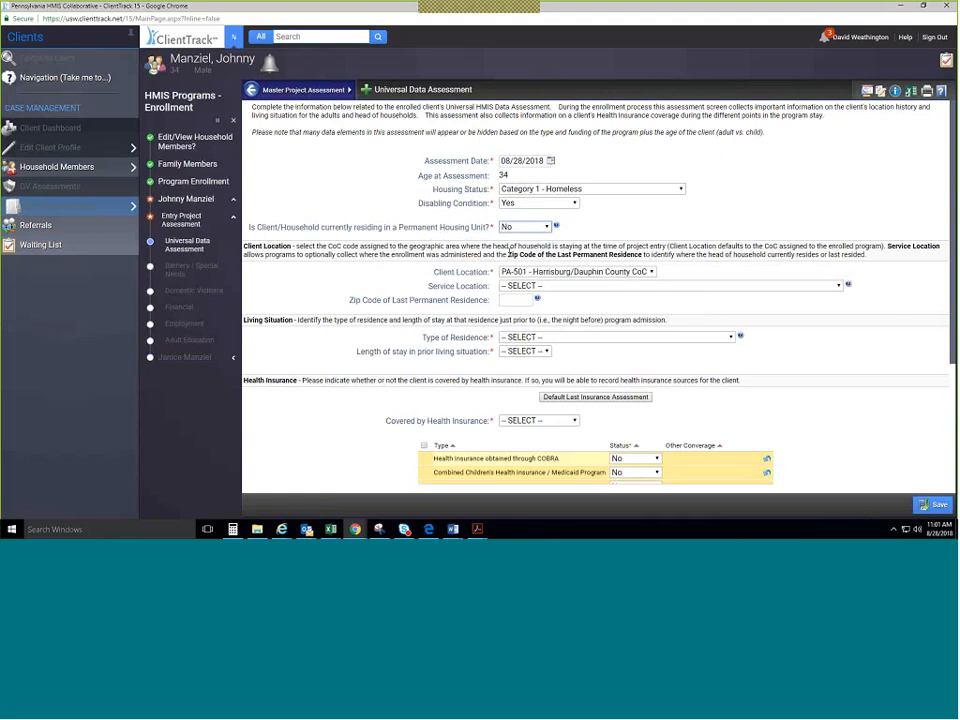
left_click(522, 229)
left_click(510, 258)
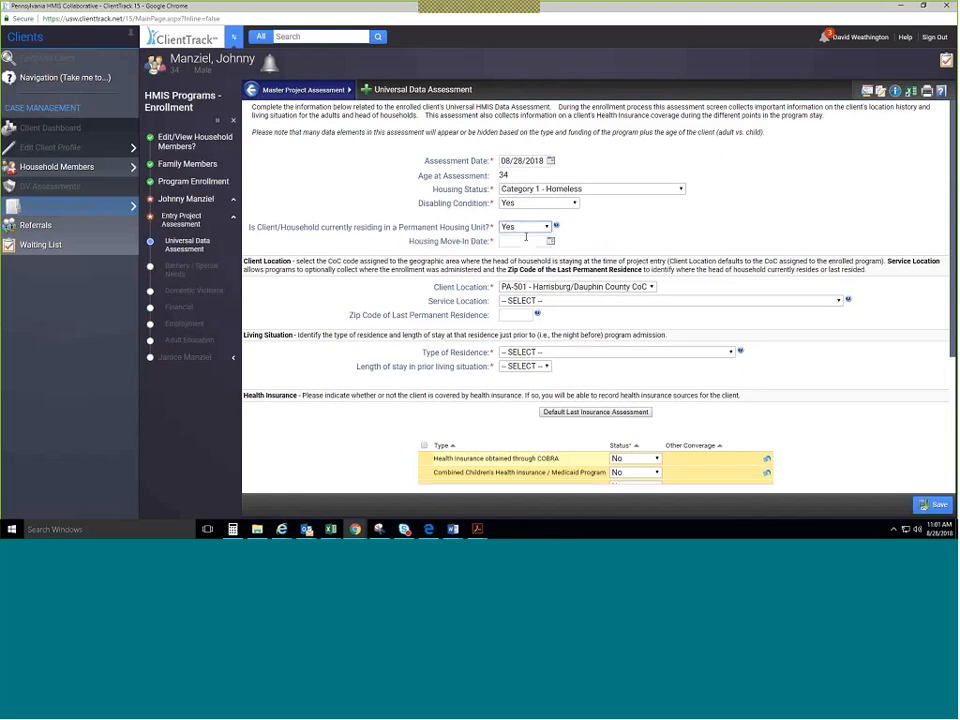
left_click(550, 241)
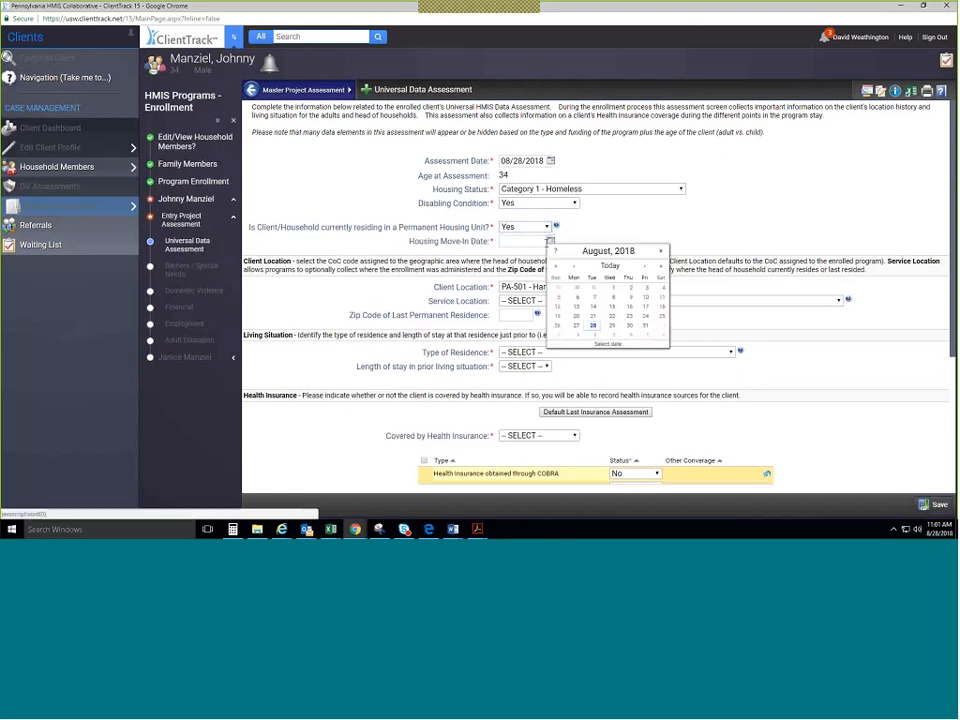
left_click(593, 326)
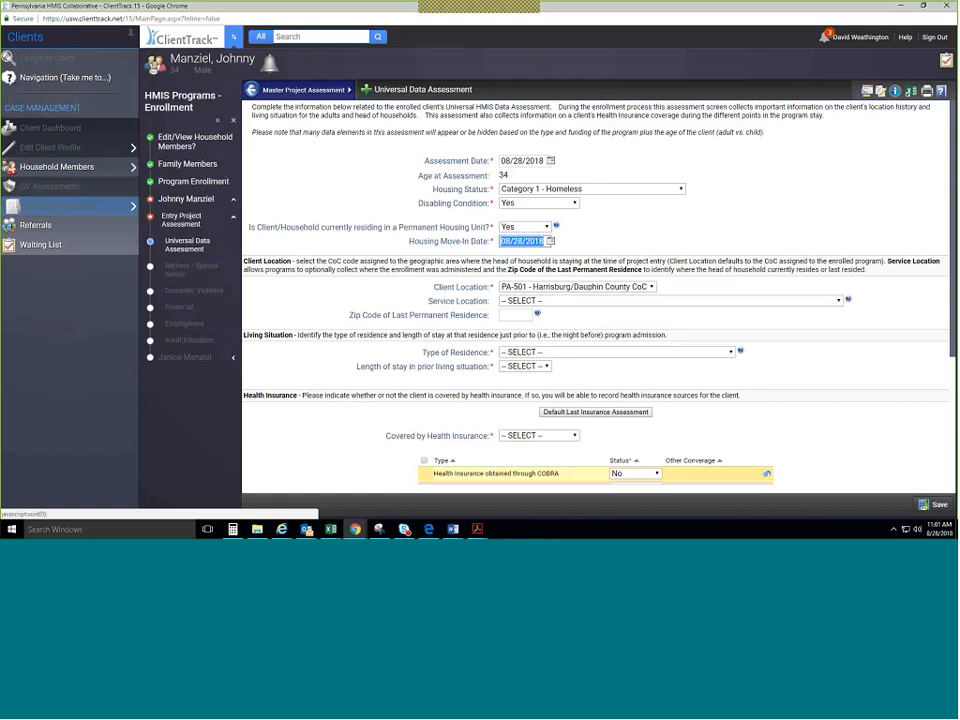
Choose the Dauphin County site, emergency shelter residence, one year or longer, homeless since 08/07/2017.
left_click(604, 301)
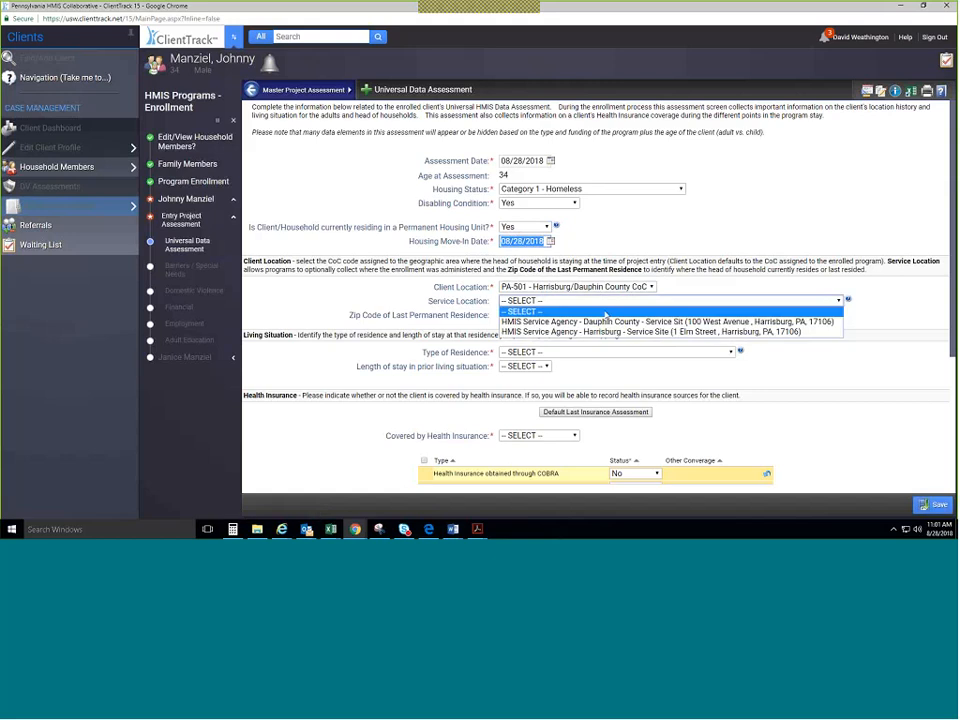
left_click(605, 321)
left_click(588, 356)
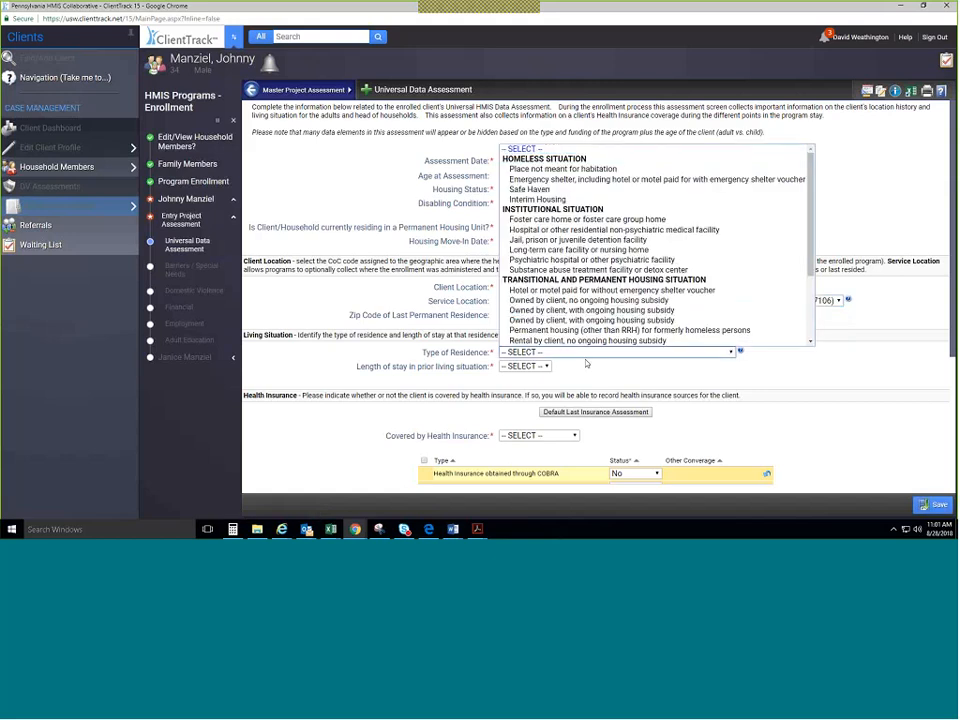
left_click(620, 179)
left_click(560, 367)
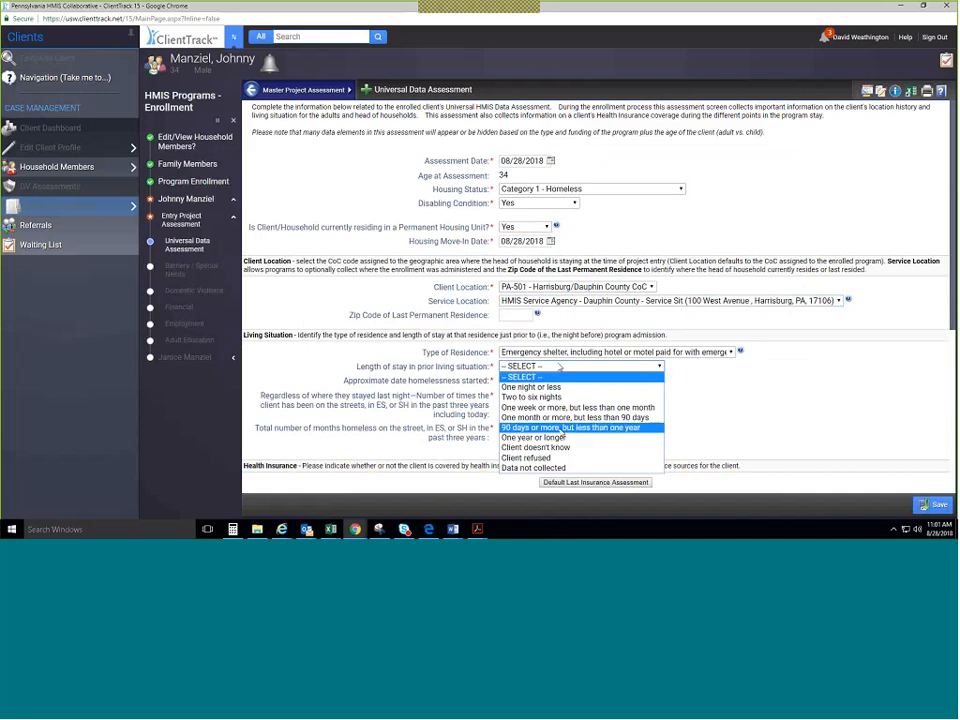
left_click(562, 437)
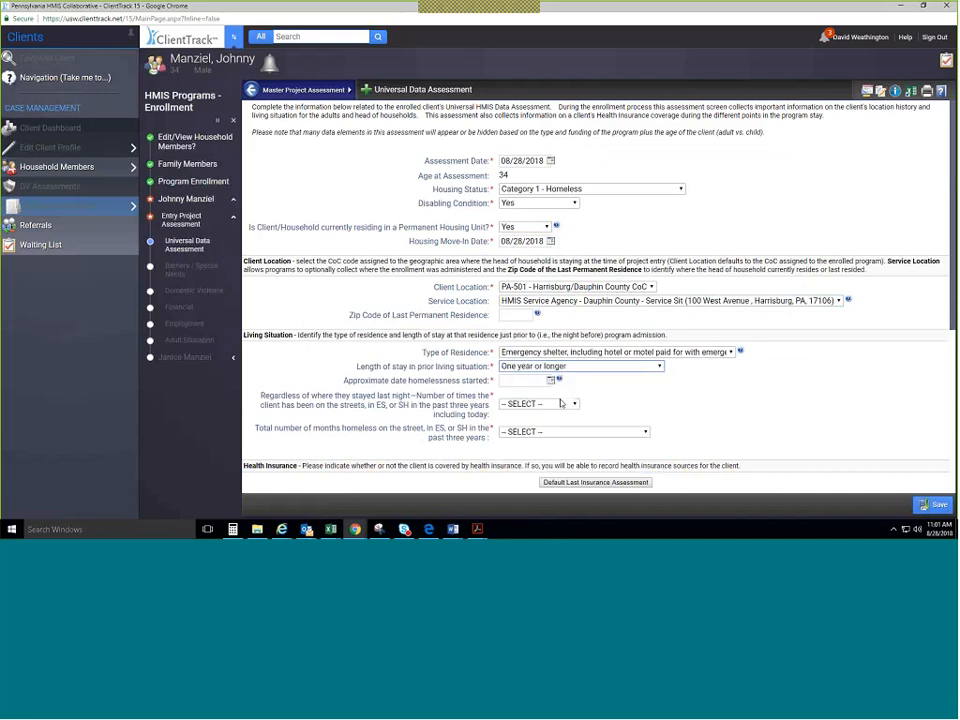
left_click(551, 381)
left_click(572, 404)
left_click(576, 435)
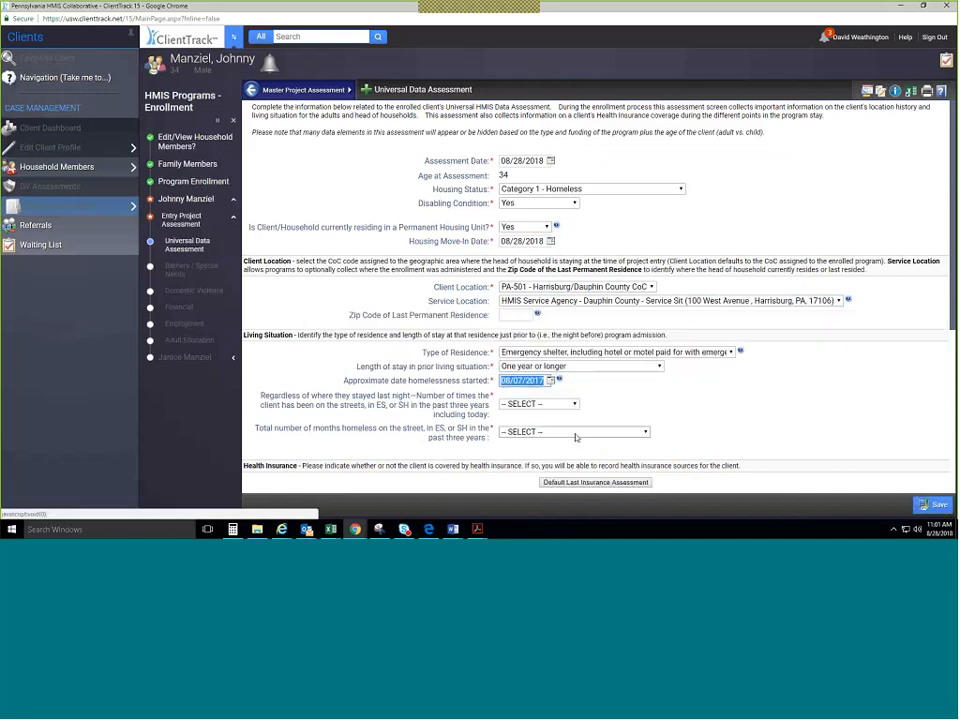
Record four or more times homeless, more than 12 months, and Medicaid coverage Yes.
left_click(545, 404)
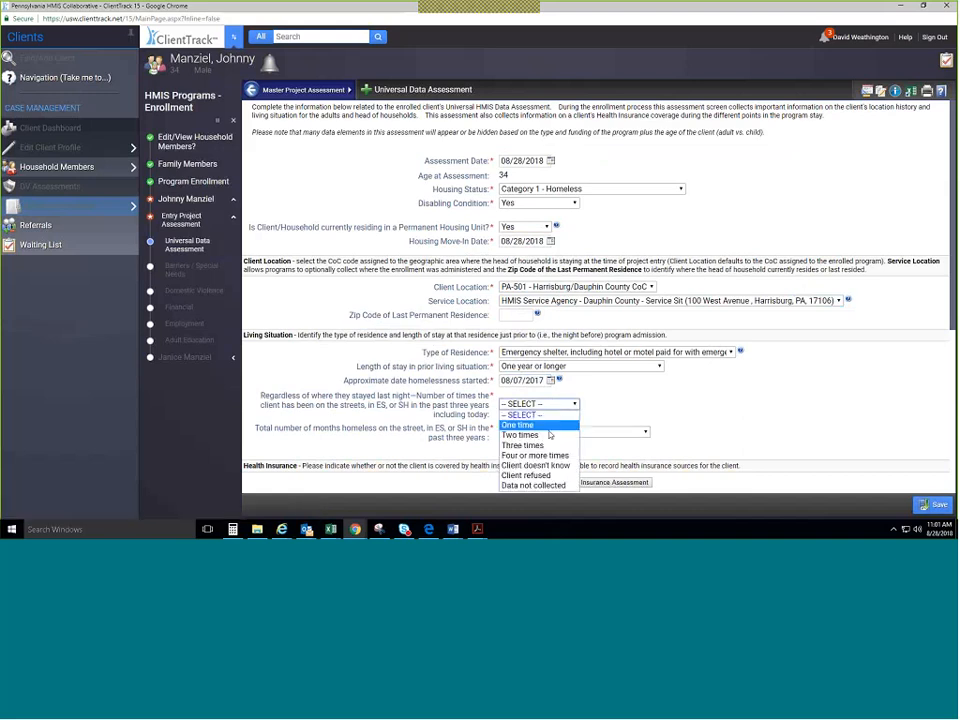
left_click(548, 455)
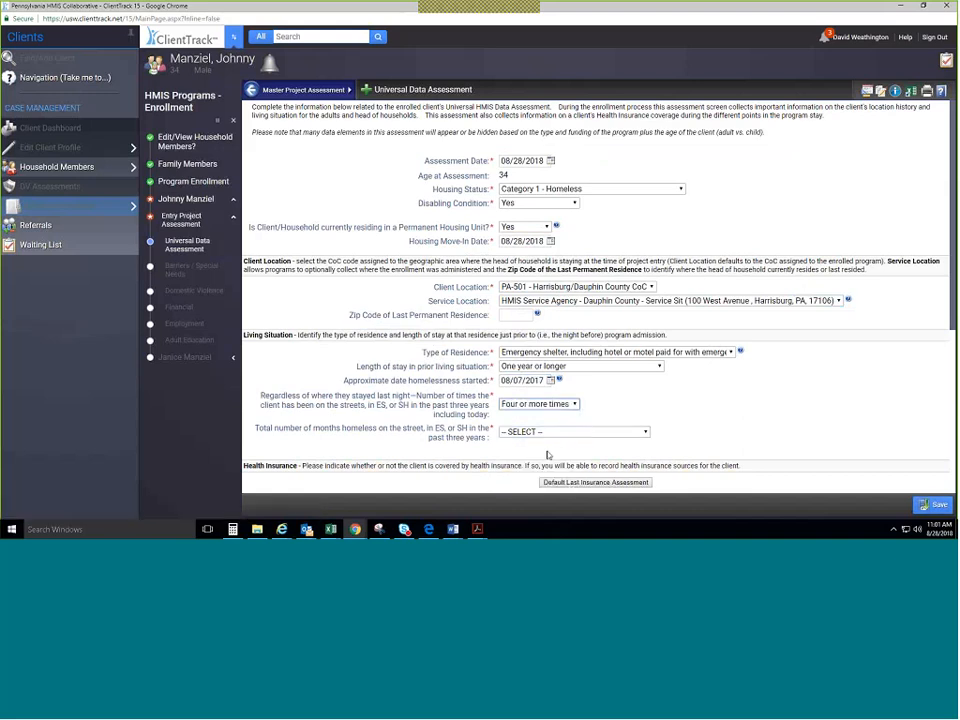
left_click(548, 431)
left_click(536, 388)
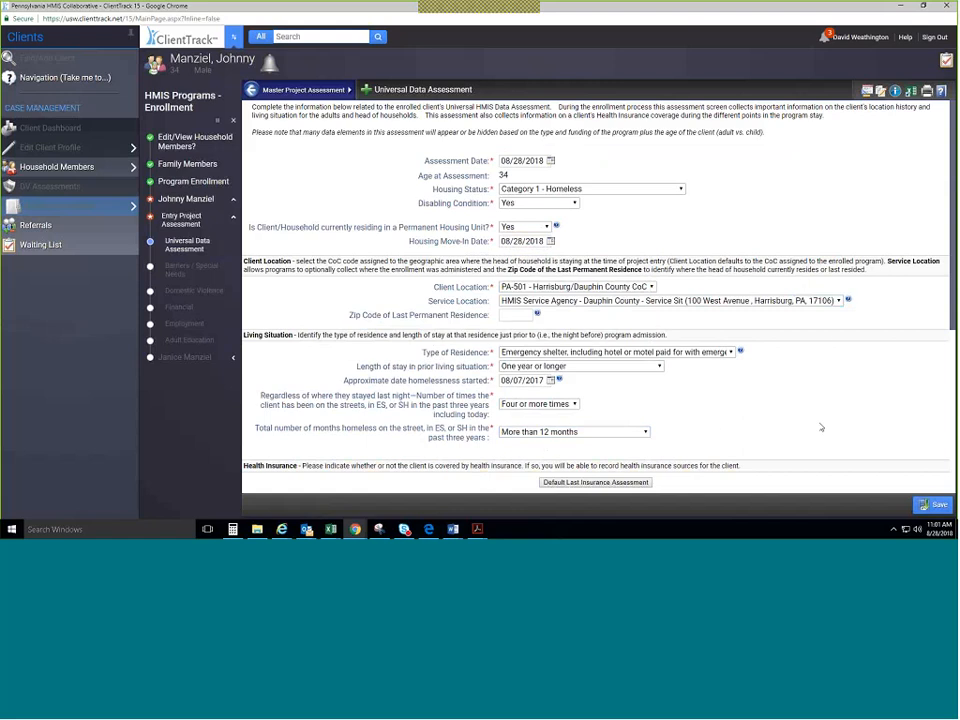
scroll(587, 392, "down", 5)
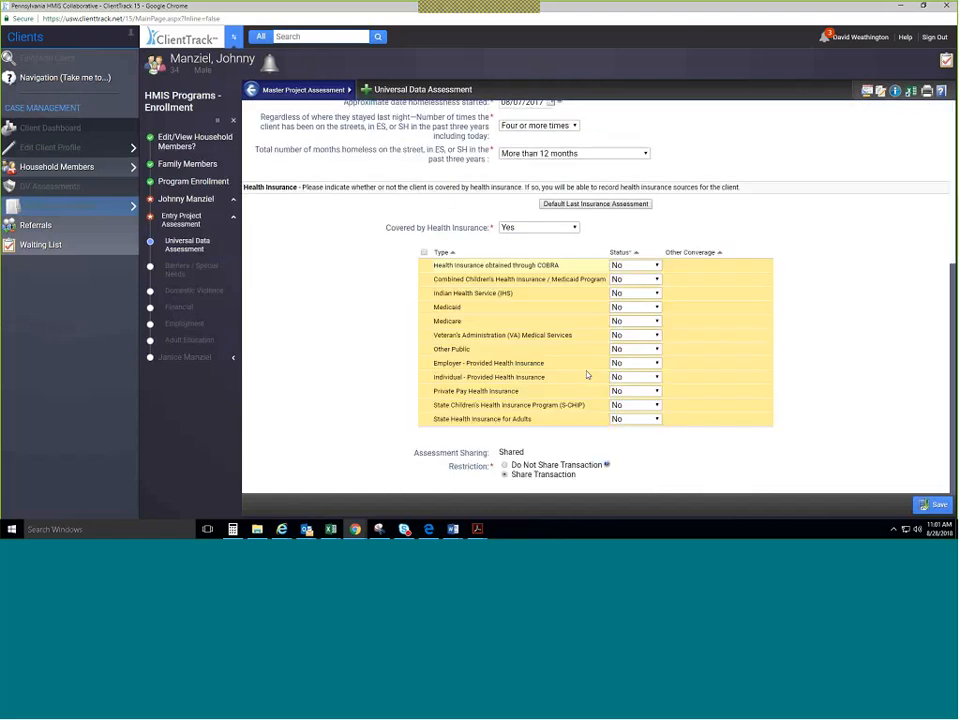
left_click(634, 307)
left_click(644, 337)
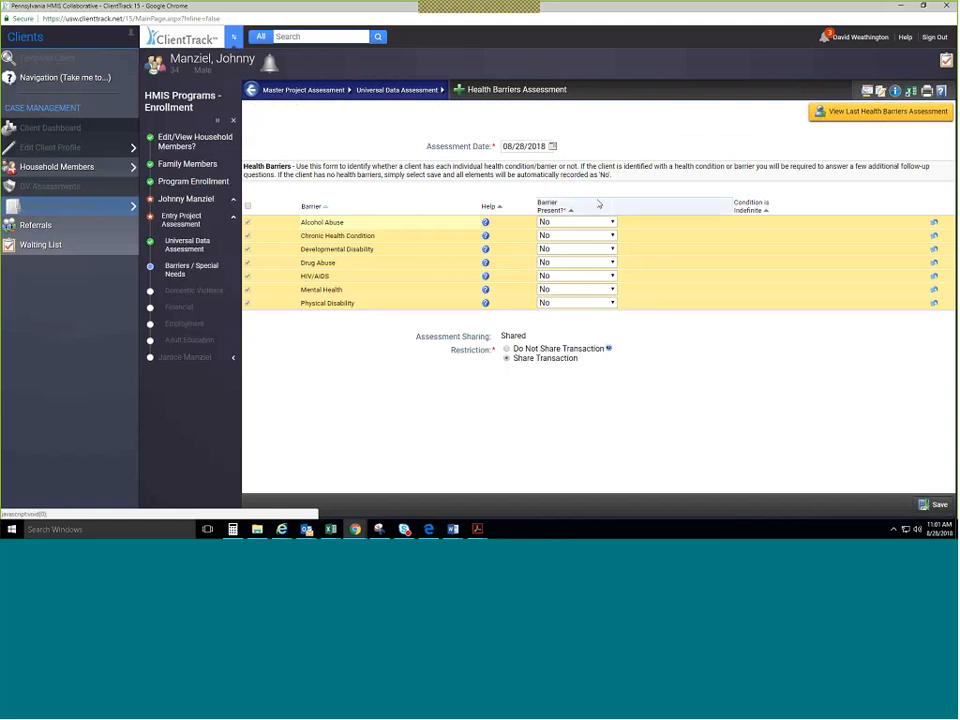
Mark Mental Health as a present, indefinite barrier, then default and save the domestic violence assessment.
left_click(590, 289)
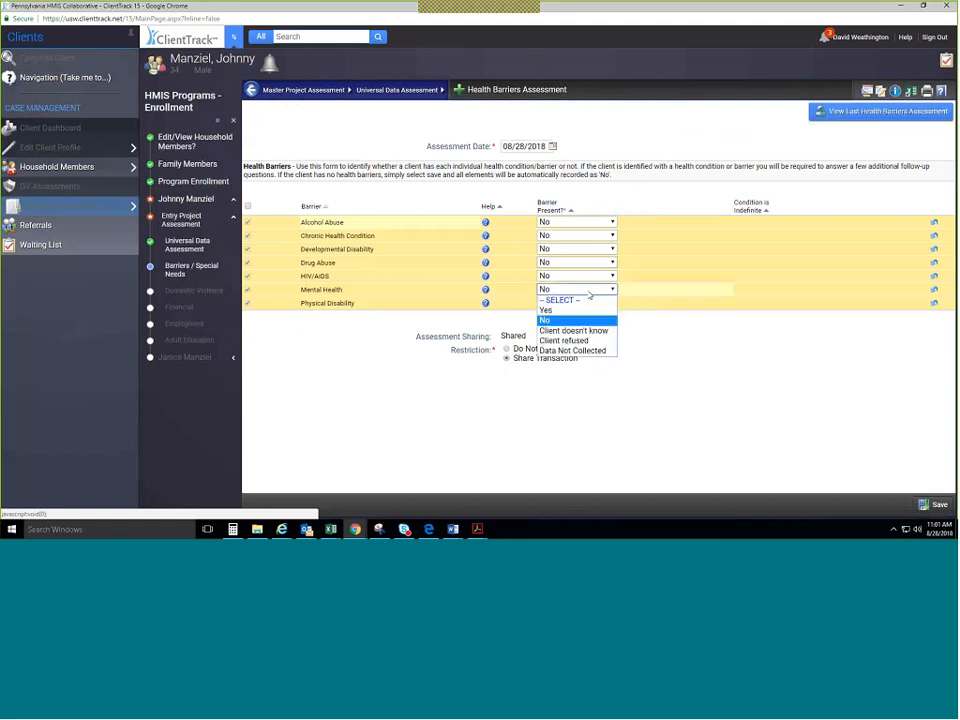
left_click(546, 310)
left_click(778, 289)
left_click(743, 310)
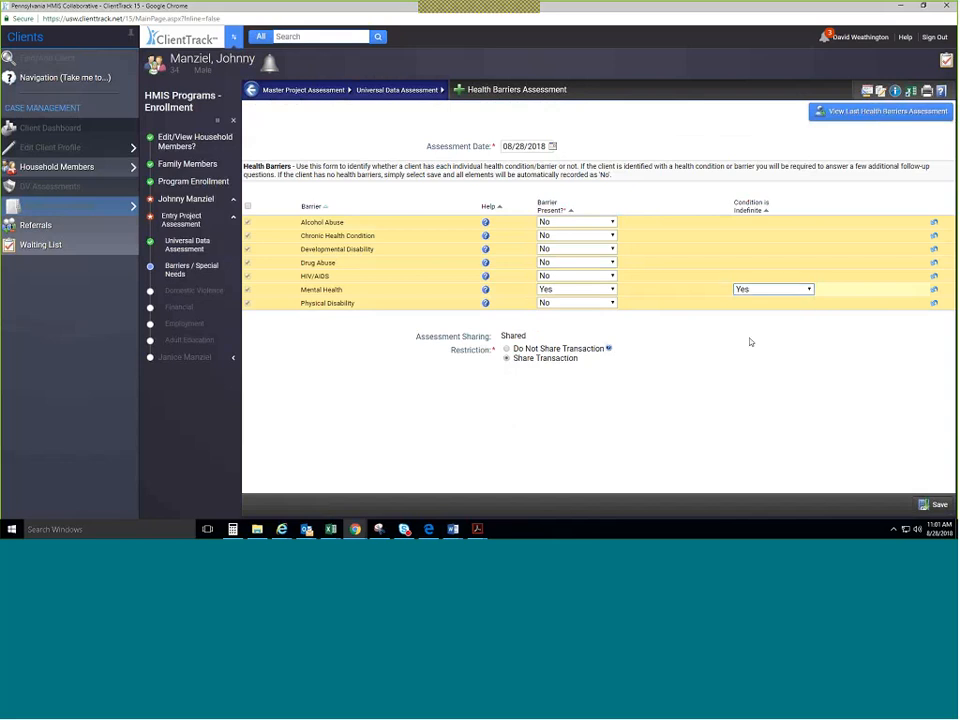
left_click(940, 506)
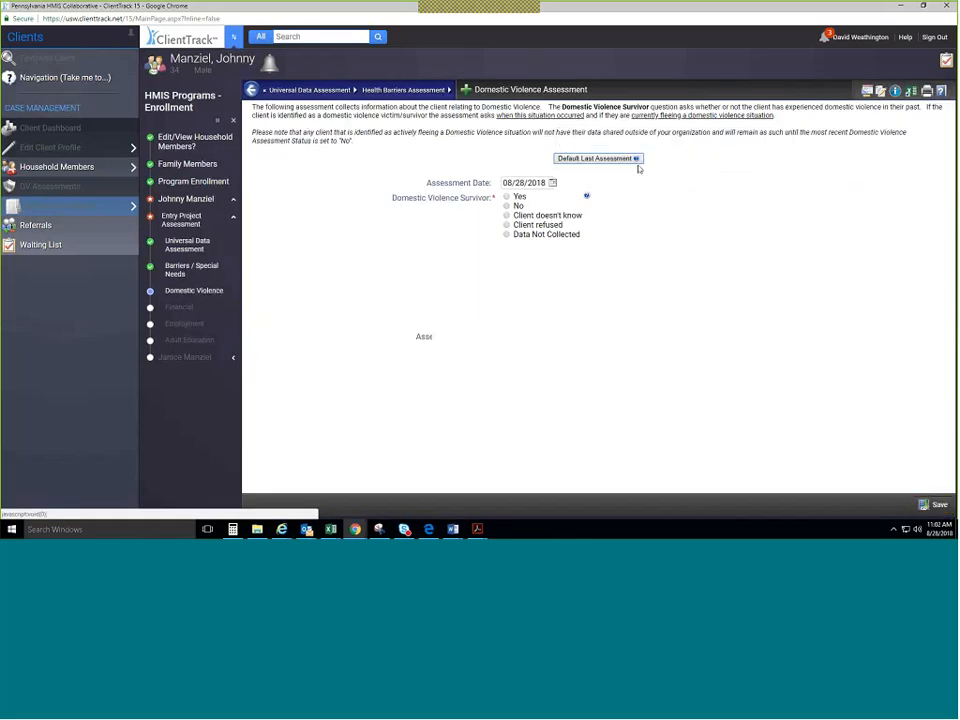
left_click(625, 159)
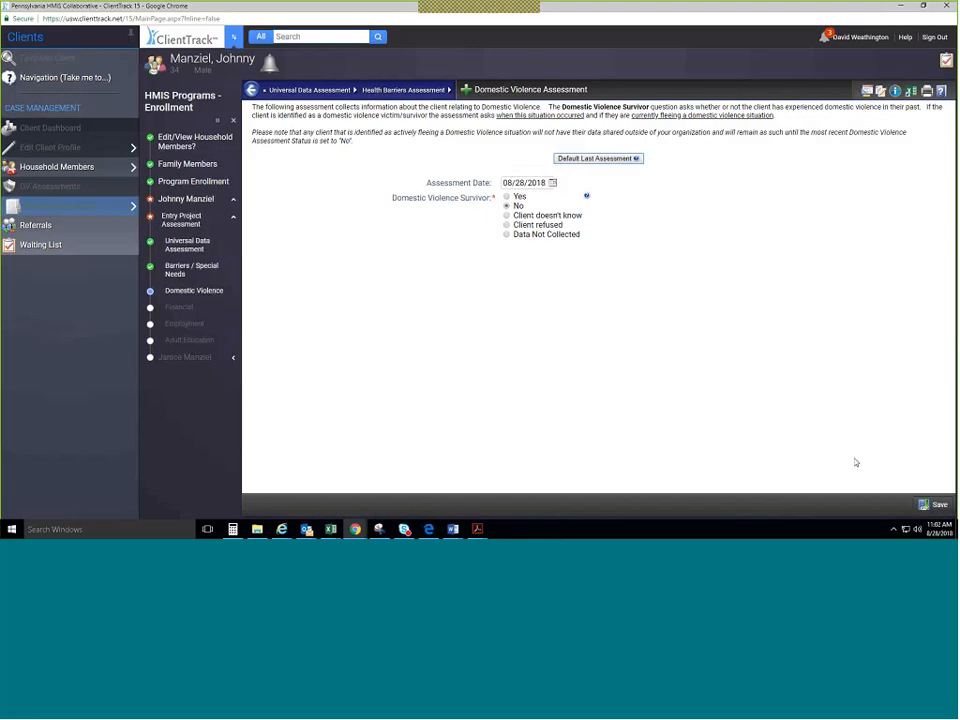
left_click(937, 504)
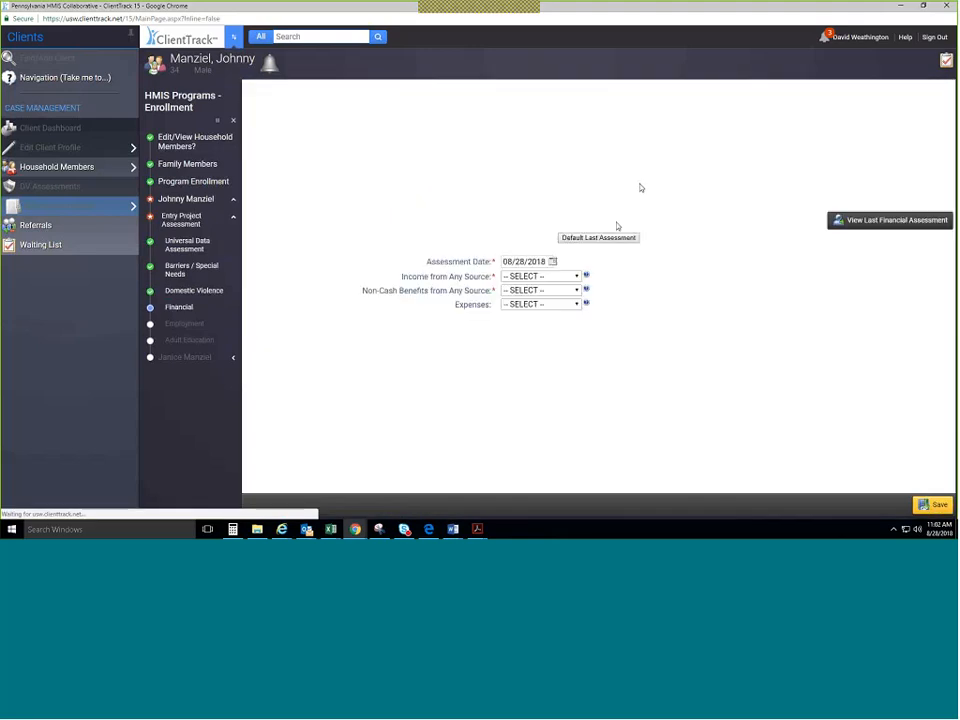
Fill income from the last assessment, include SSDI and SNAP, and save.
left_click(620, 239)
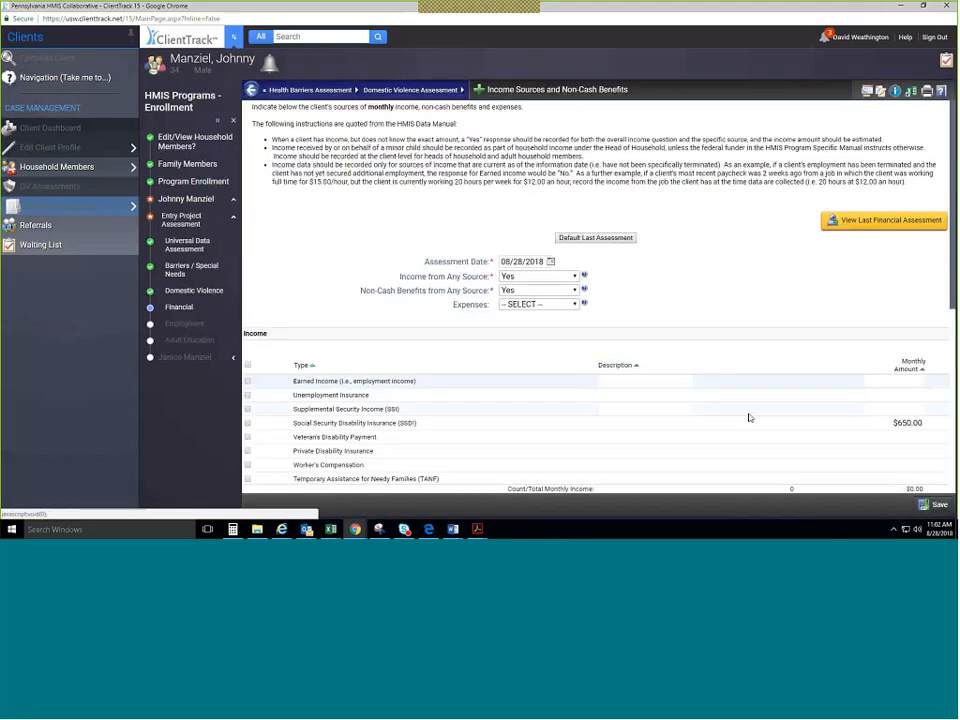
scroll(615, 280, "down", 2)
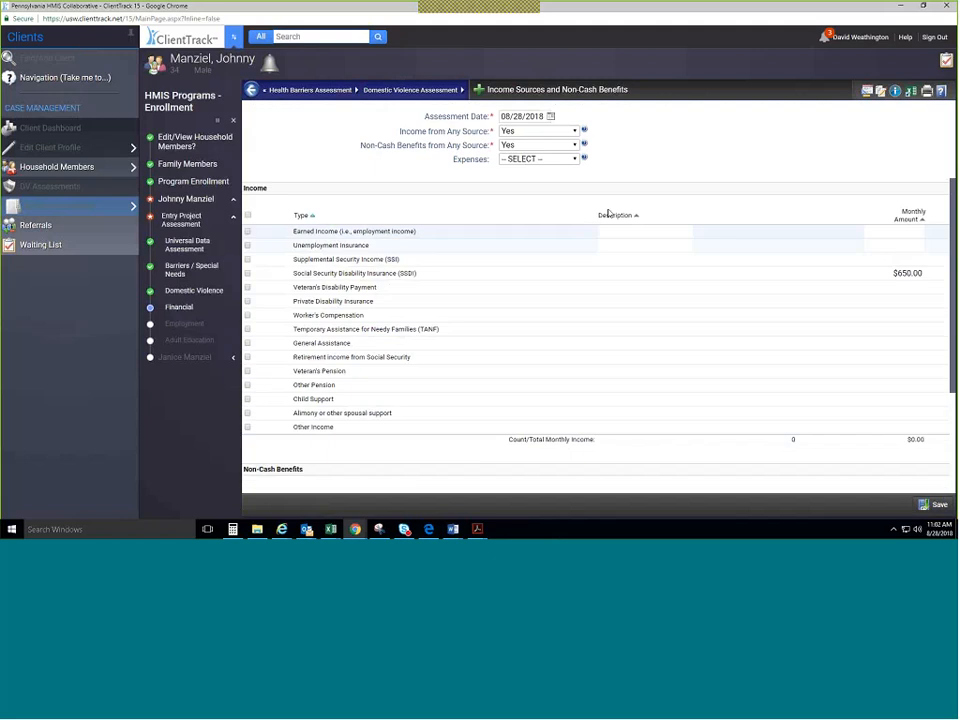
left_click(707, 275)
scroll(607, 400, "down", 3)
left_click(762, 333)
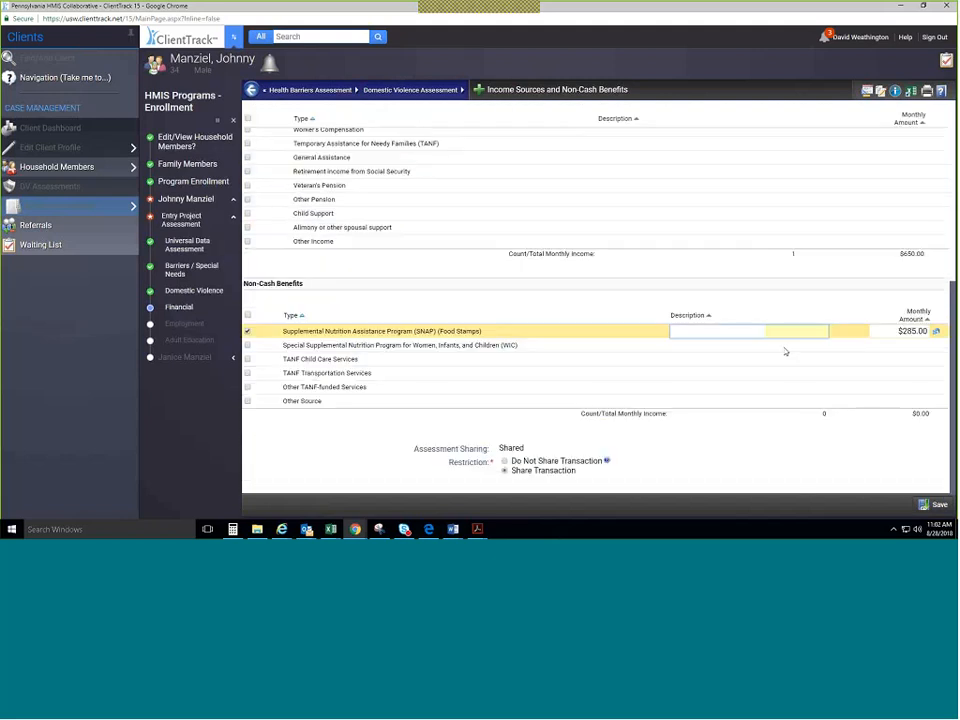
left_click(920, 505)
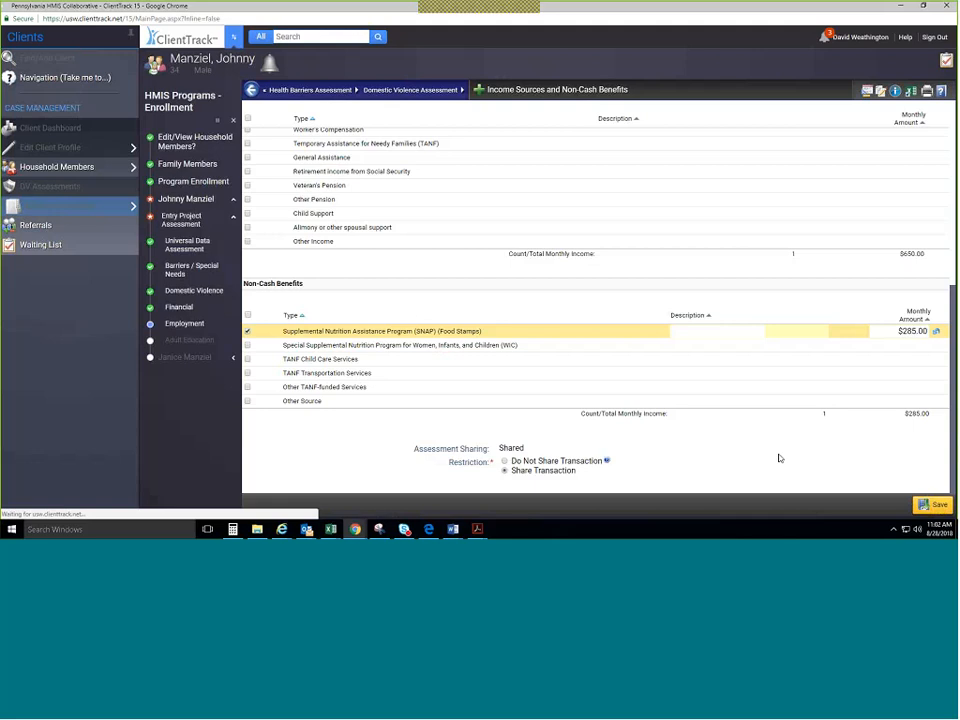
Fill the employment and adult education assessments from the last assessment and save both.
scroll(779, 440, "up", 5)
scroll(778, 335, "down", 5)
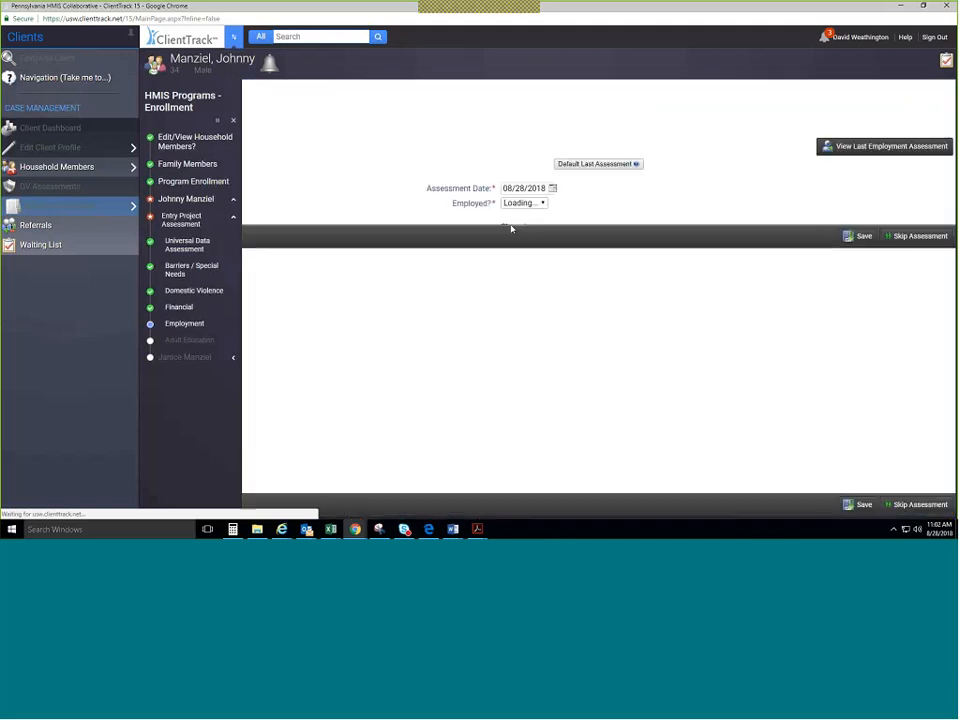
left_click(622, 164)
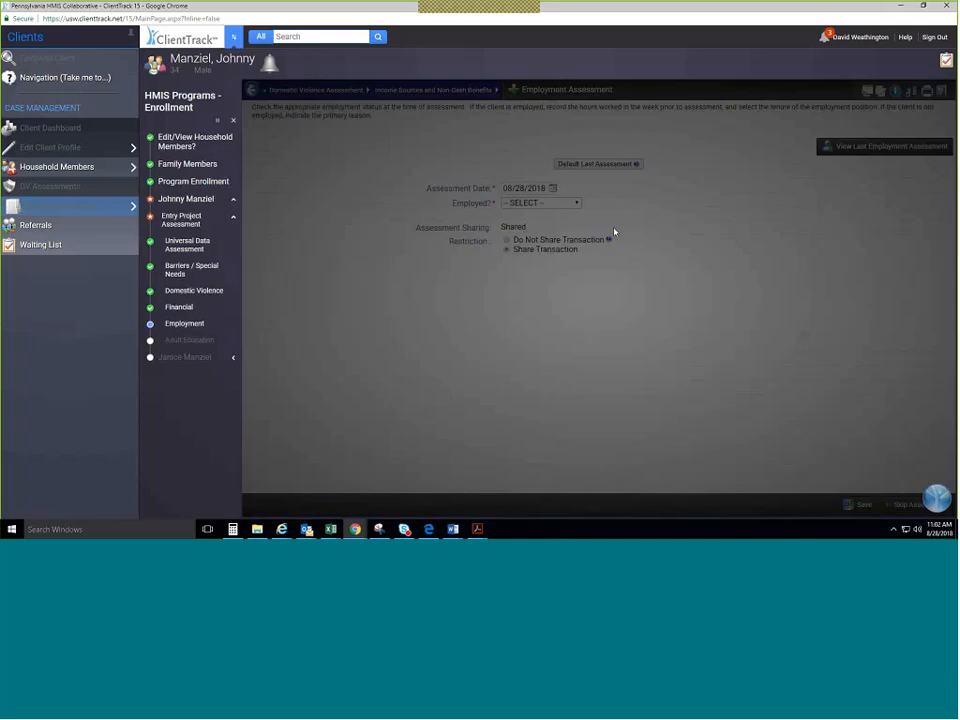
mouse_move(608, 253)
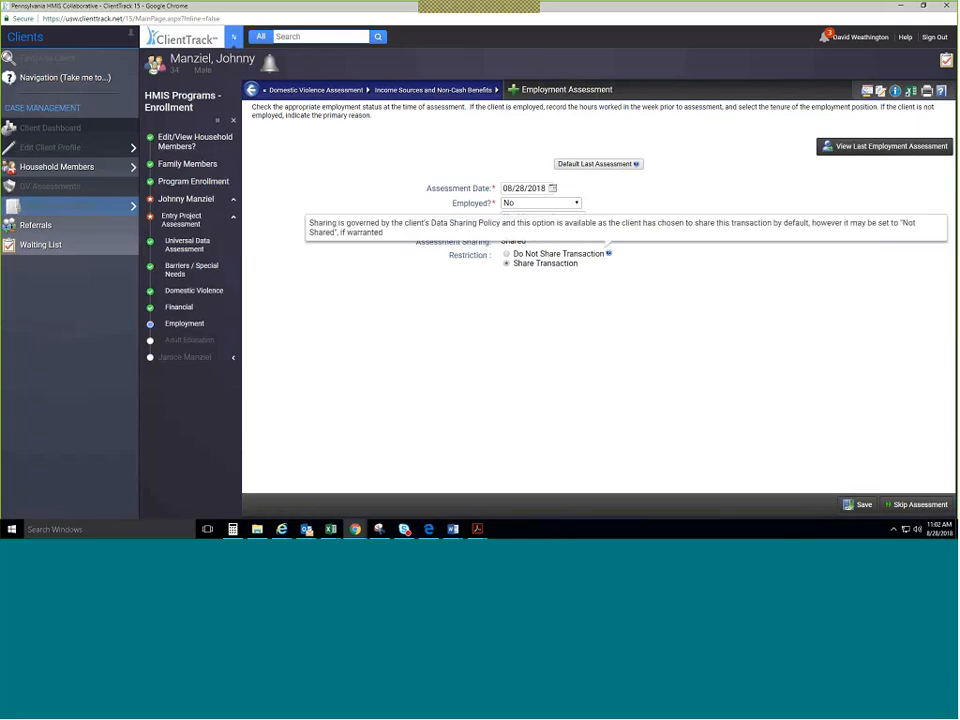
left_click(857, 504)
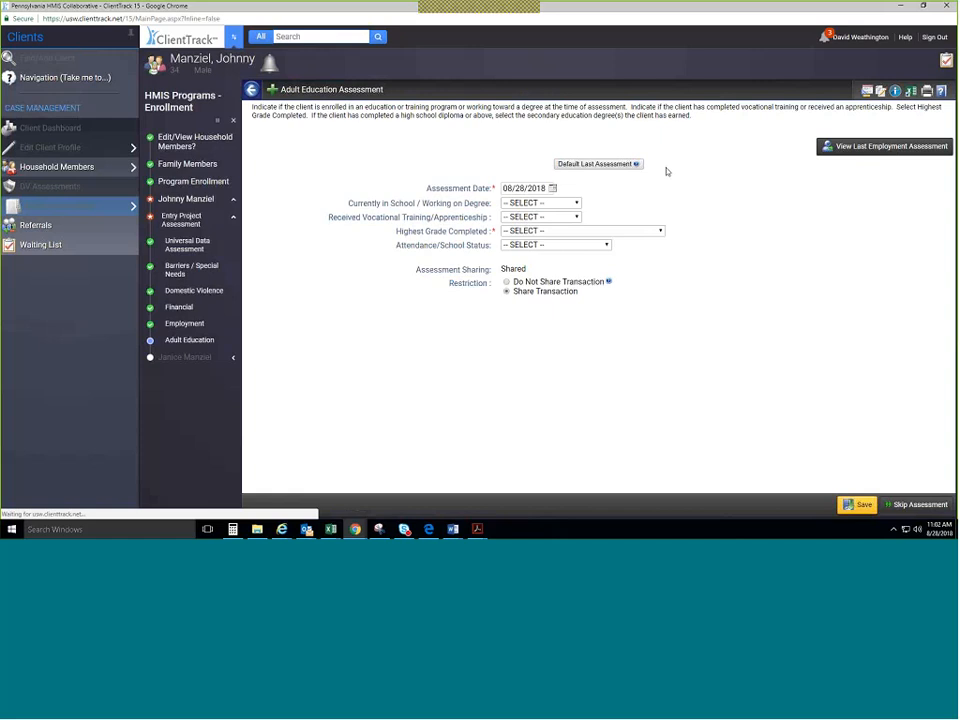
left_click(622, 165)
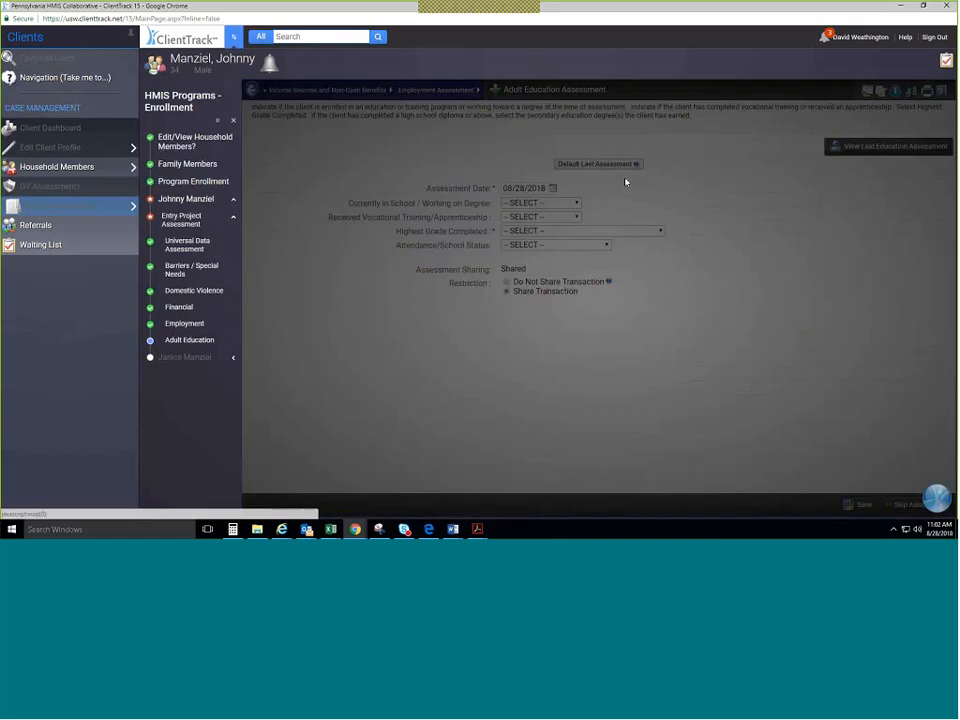
left_click(857, 504)
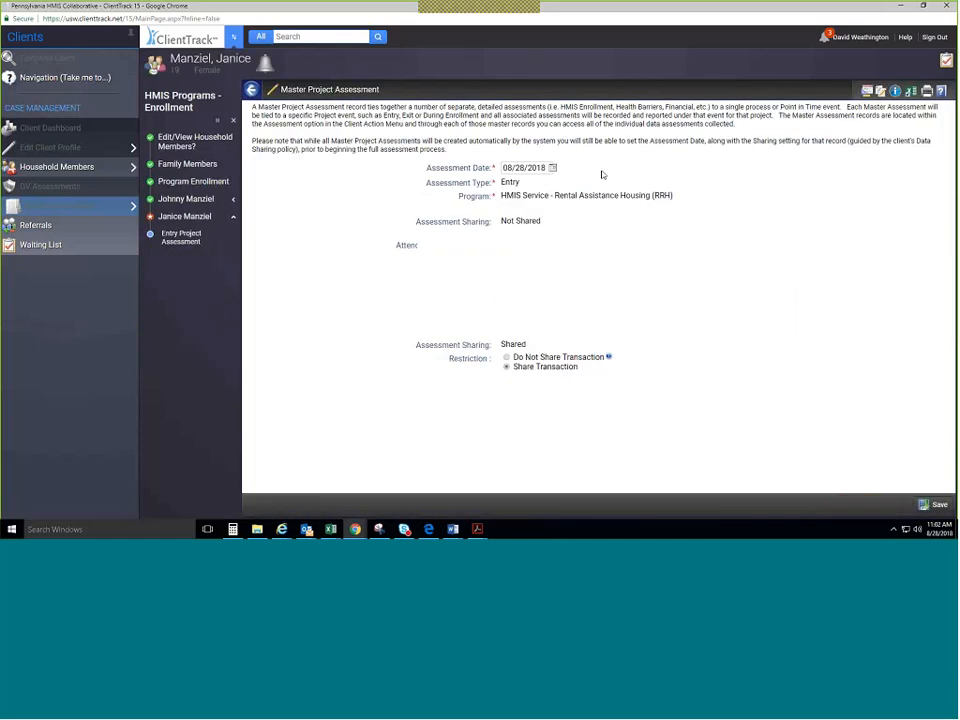
Move on to the dependent child's universal data assessment and set disabling condition to No.
left_click(920, 504)
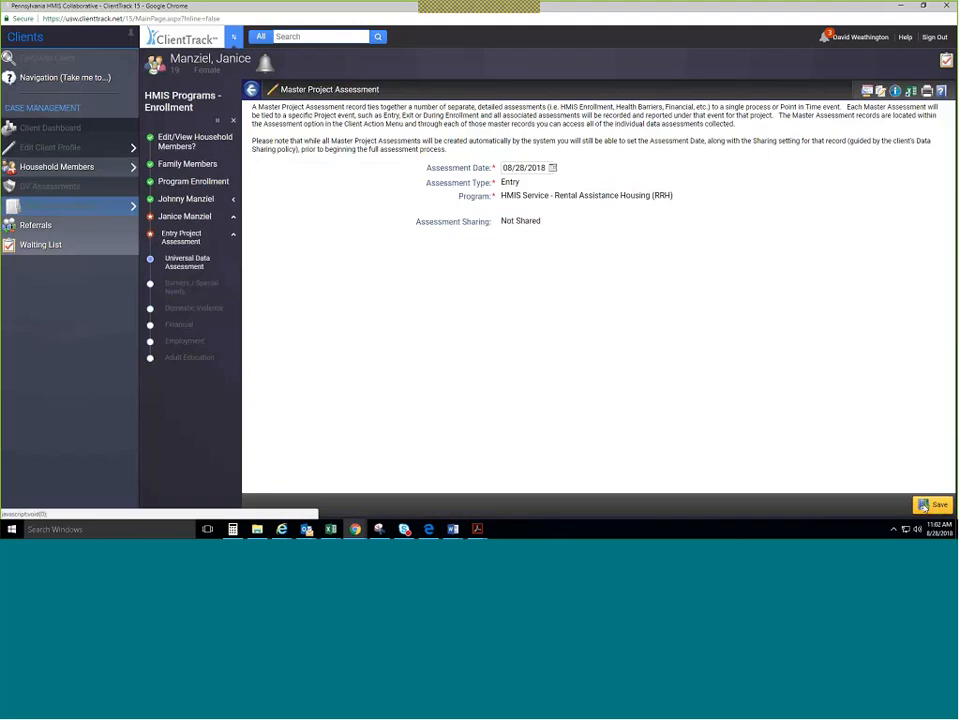
left_click(922, 505)
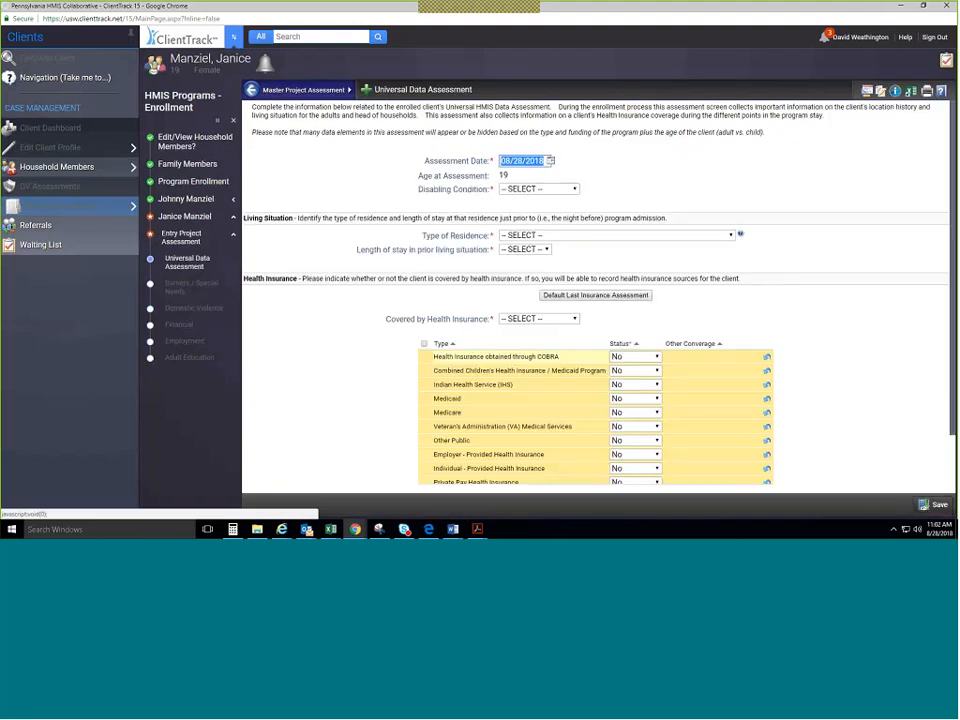
left_click(538, 188)
left_click(530, 207)
Record emergency shelter, one year or longer, homeless since 08/14/2017, four or more times, over 12 months.
left_click(574, 235)
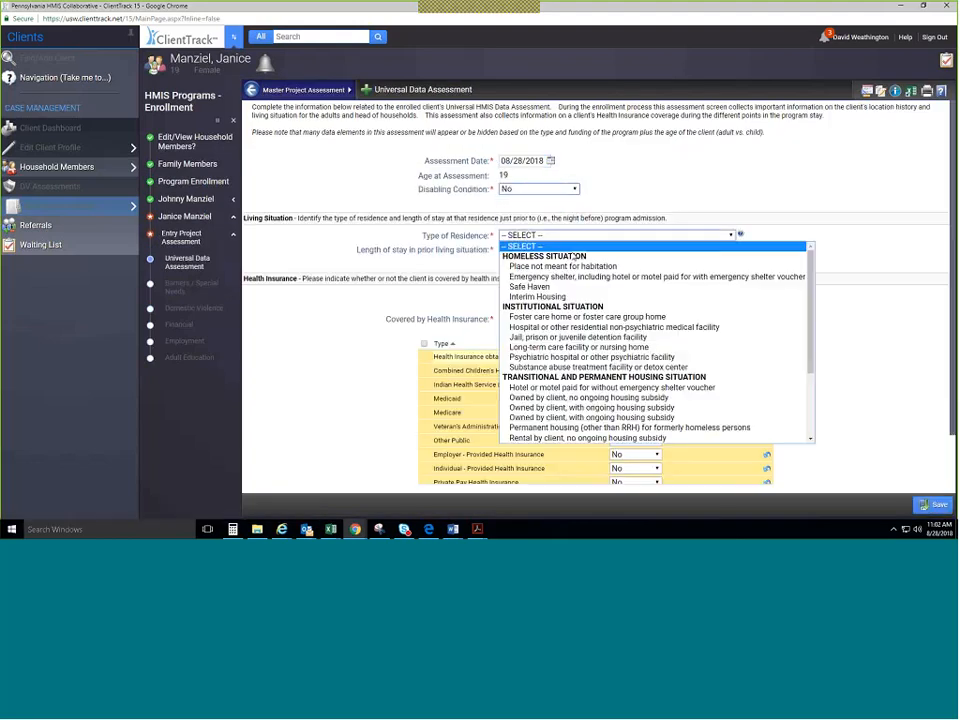
left_click(560, 276)
left_click(545, 249)
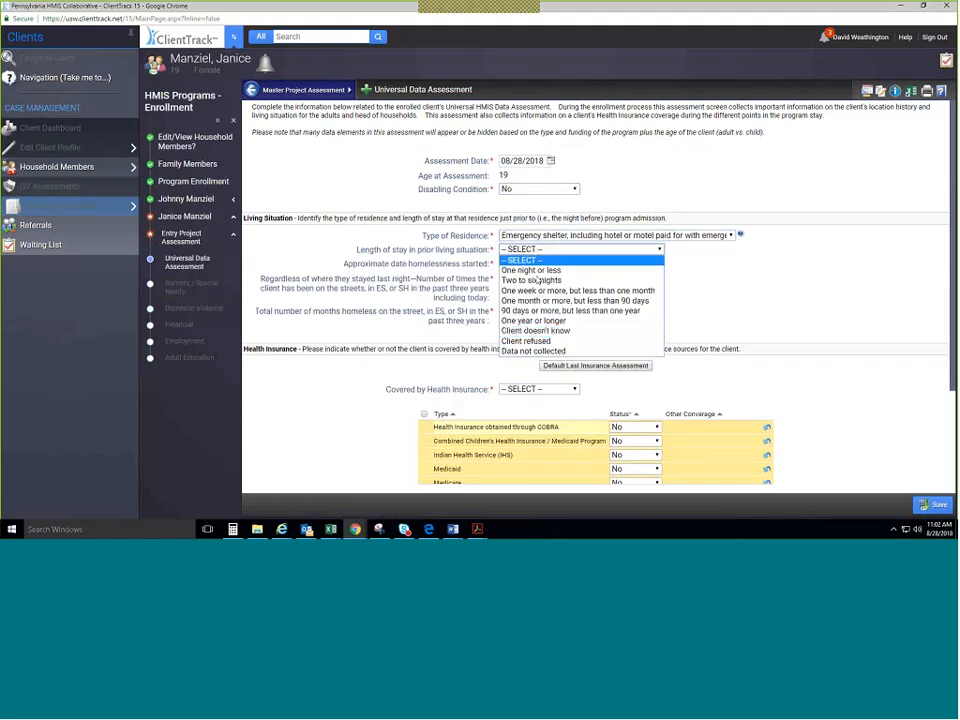
left_click(533, 320)
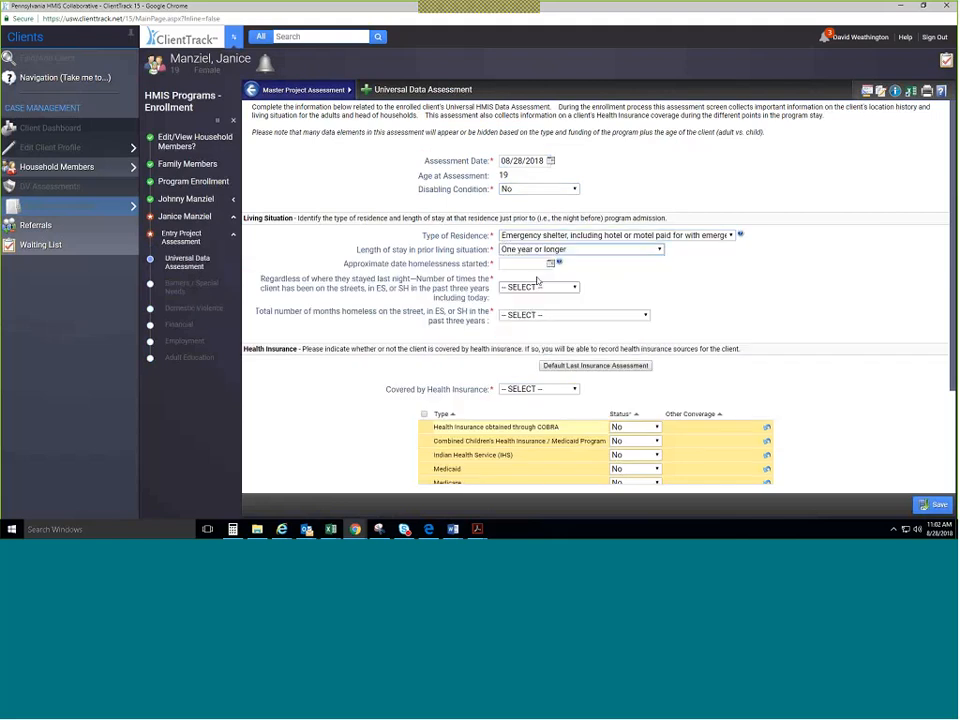
left_click(550, 263)
left_click(557, 288)
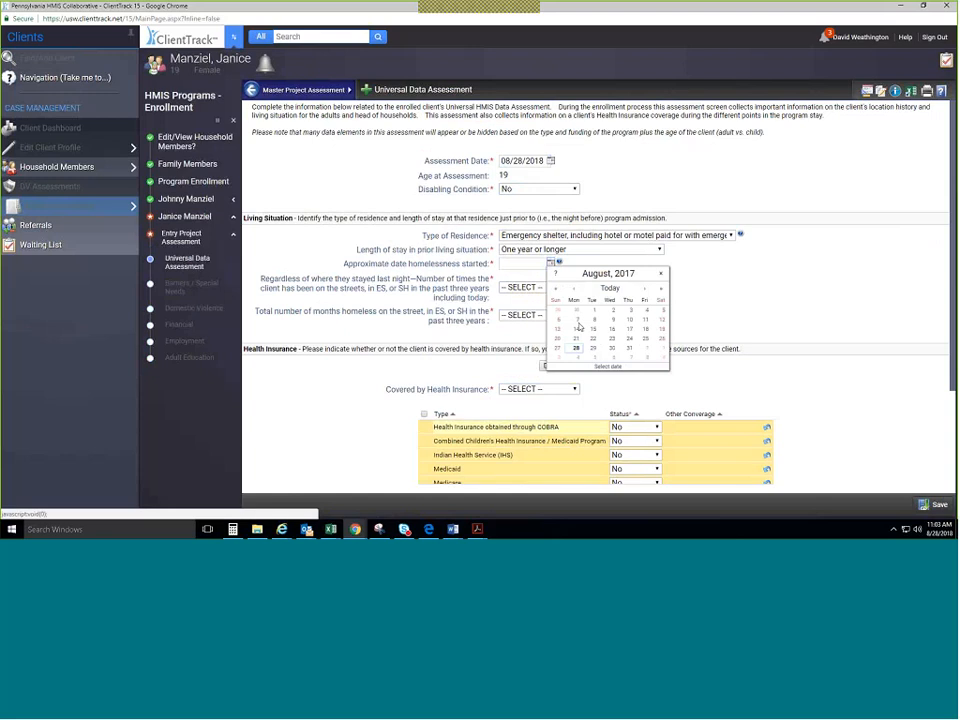
left_click(577, 328)
left_click(556, 287)
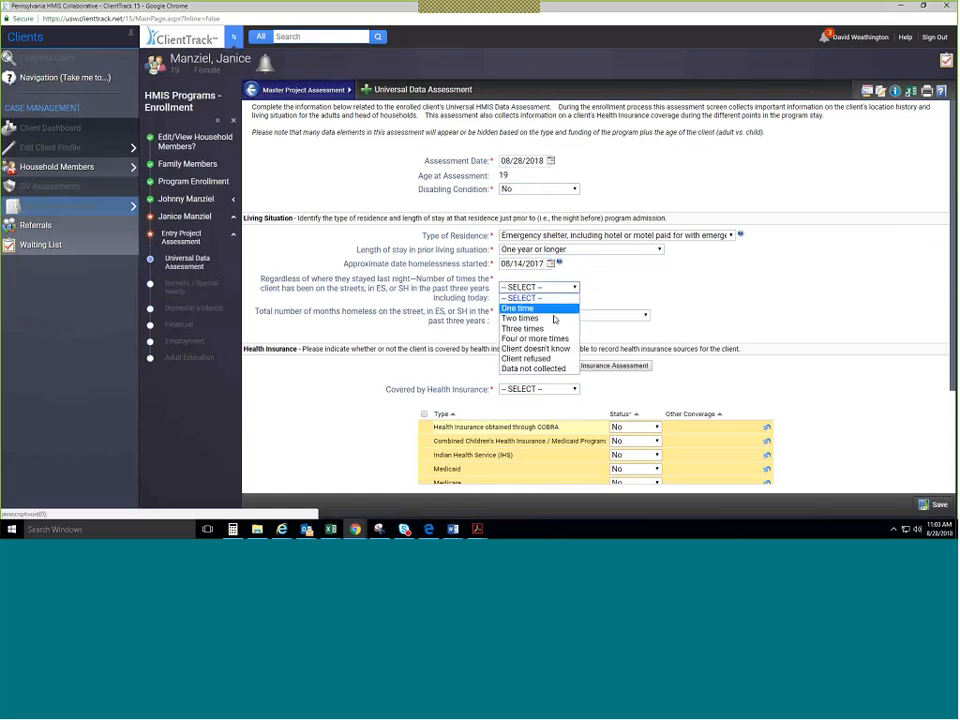
left_click(548, 338)
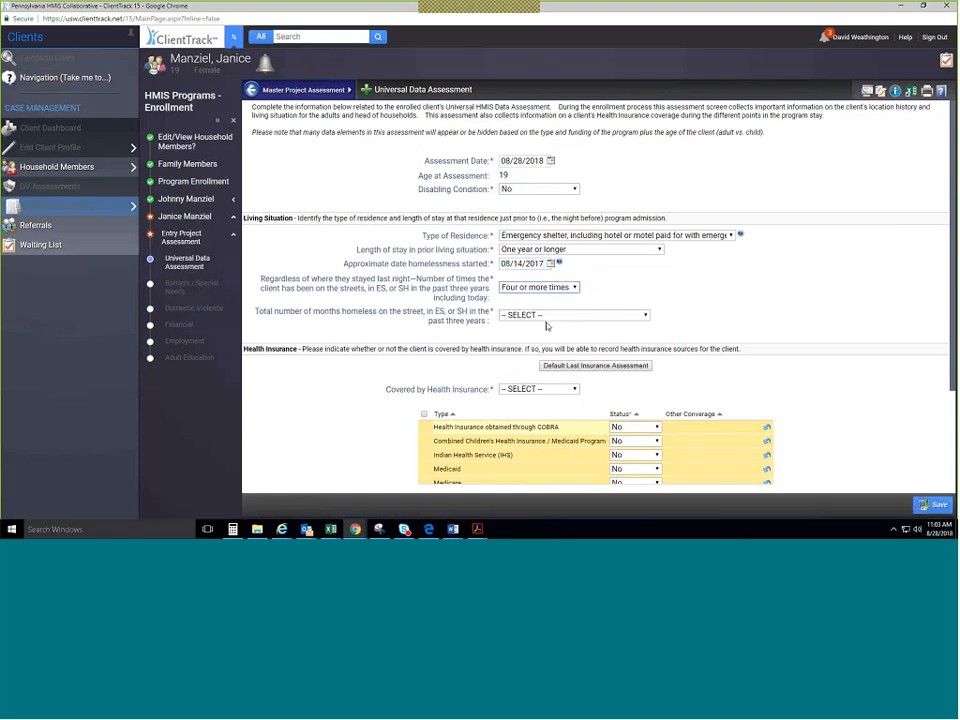
left_click(547, 317)
left_click(545, 456)
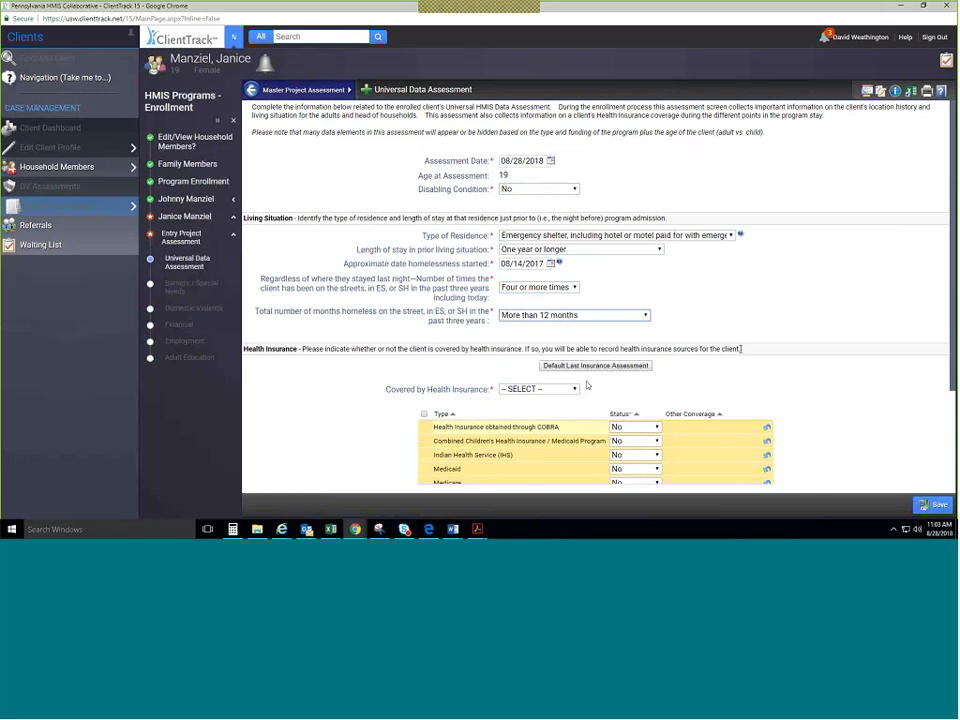
Mark health insurance coverage and Medicaid as Yes, then save the assessment.
scroll(707, 337, "down", 3)
left_click(629, 230)
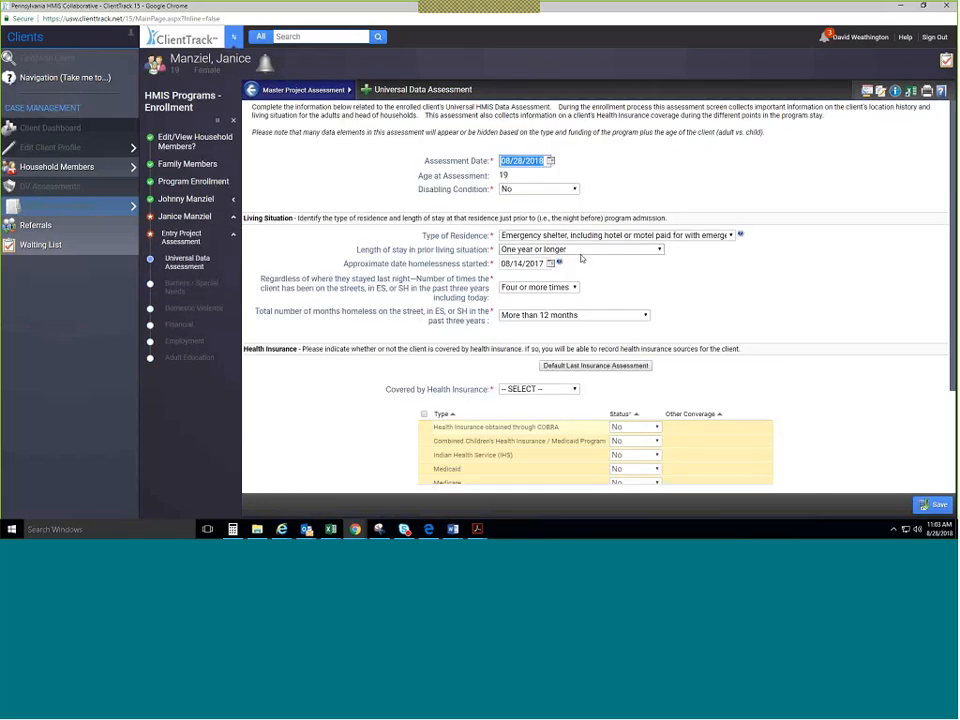
scroll(581, 258, "down", 2)
left_click(540, 251)
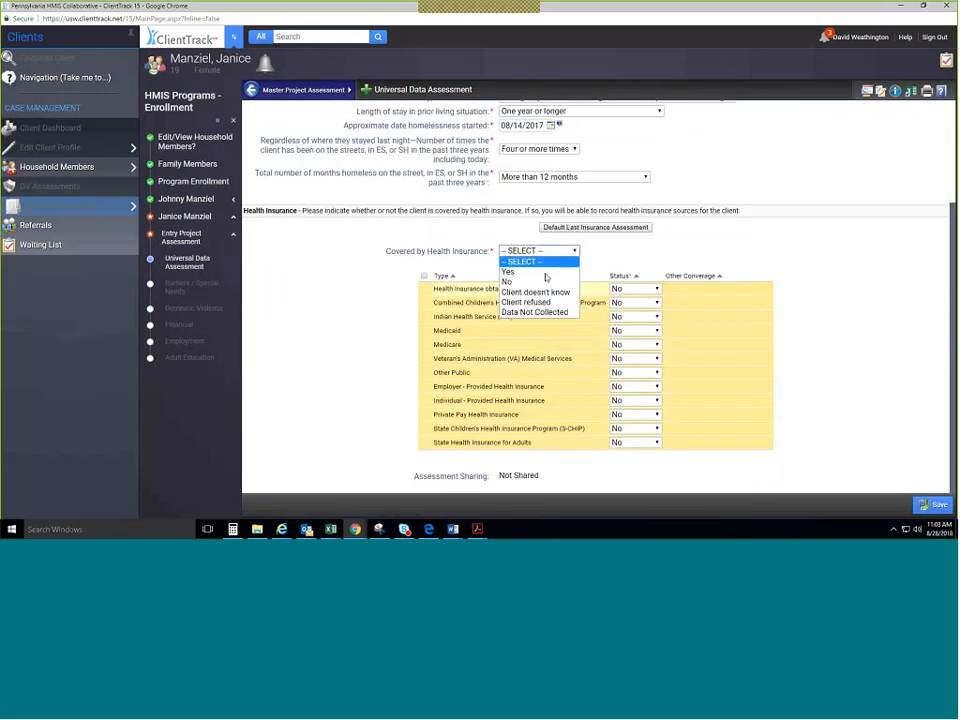
left_click(546, 273)
left_click(627, 331)
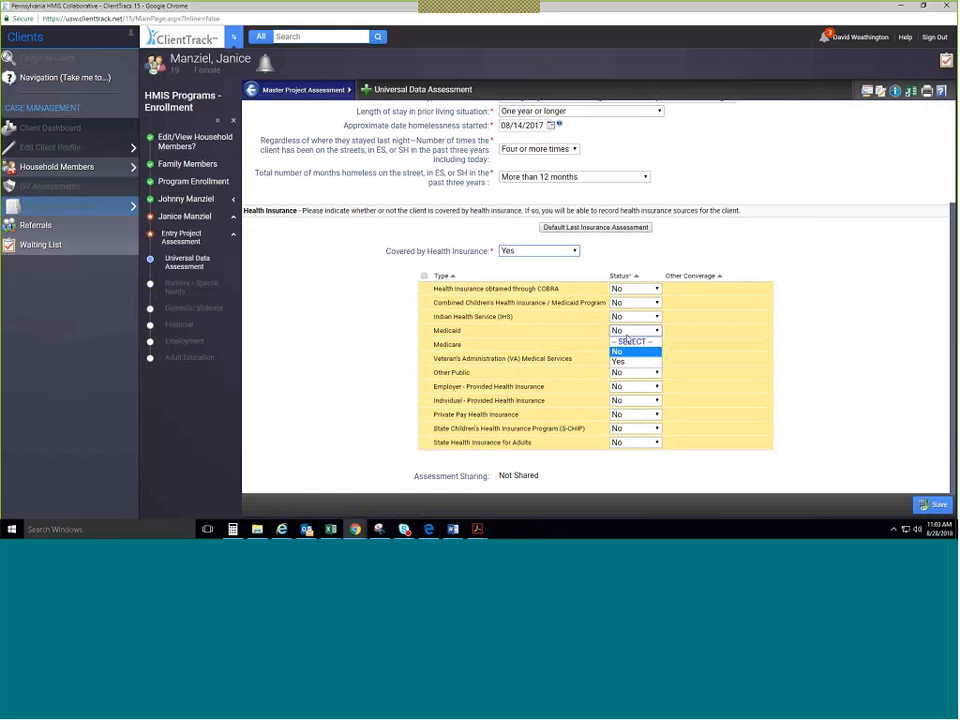
left_click(632, 362)
left_click(922, 508)
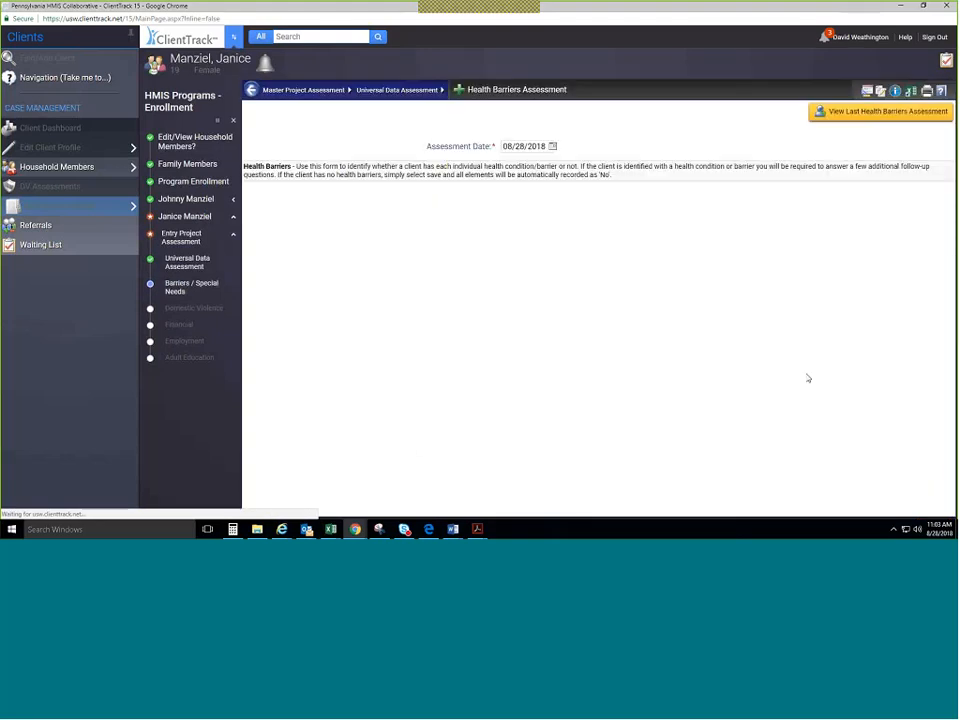
Save health barriers, answer No for domestic violence, income and non-cash benefits, then skip employment and education.
left_click(933, 504)
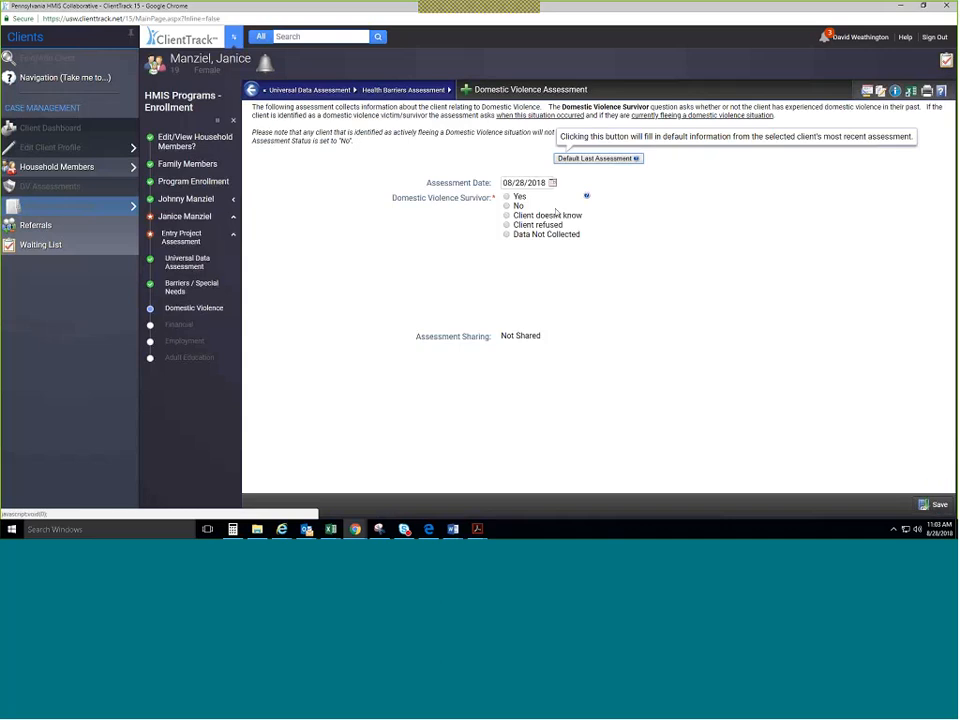
left_click(507, 205)
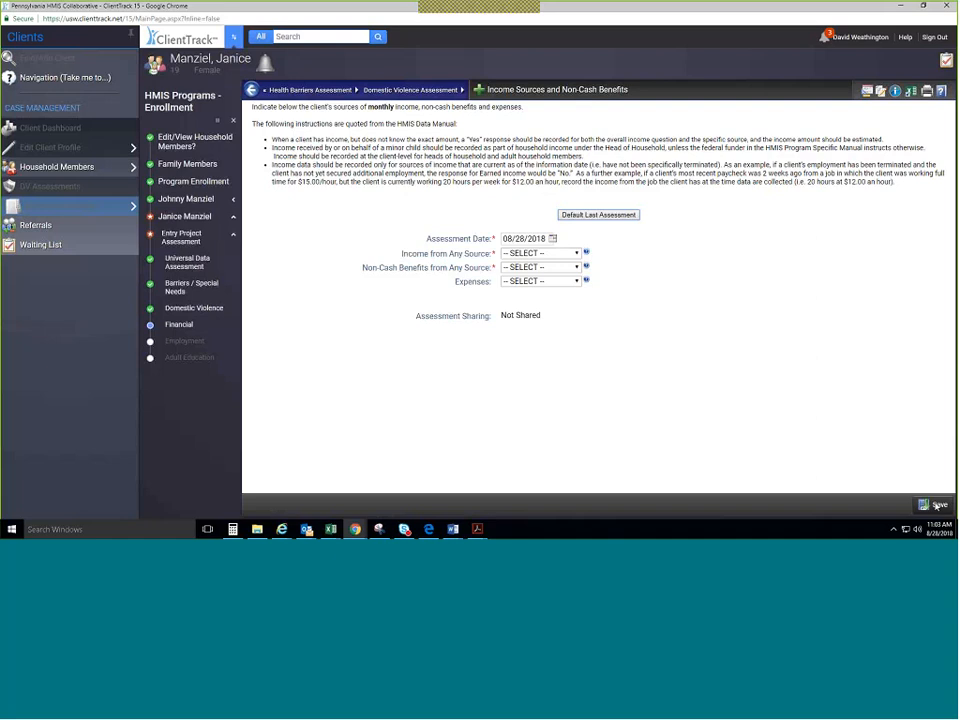
left_click(560, 253)
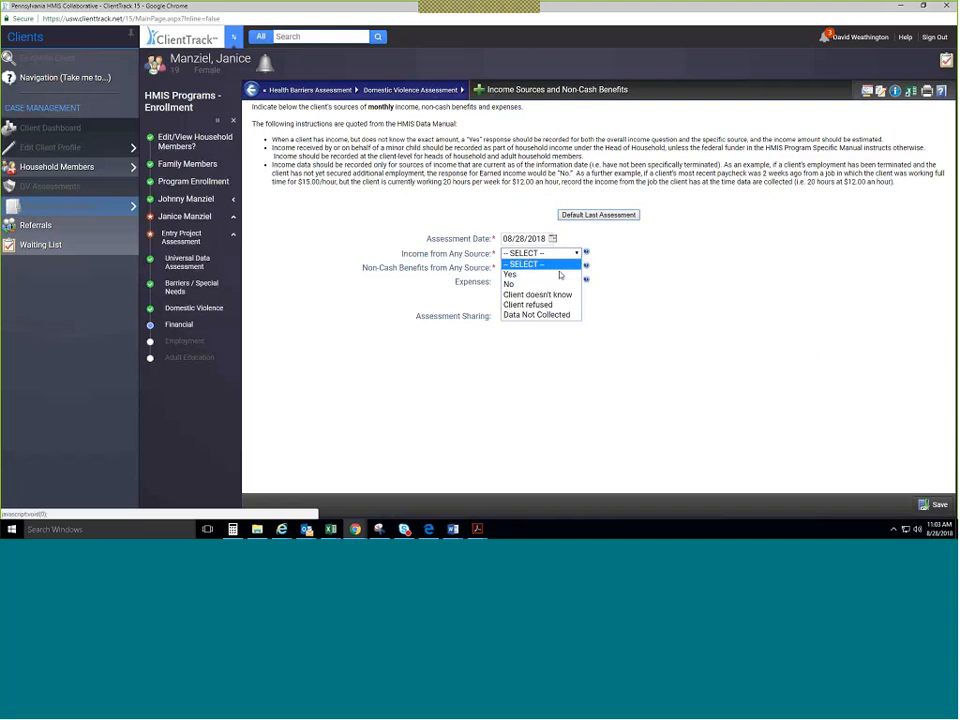
left_click(545, 284)
left_click(540, 267)
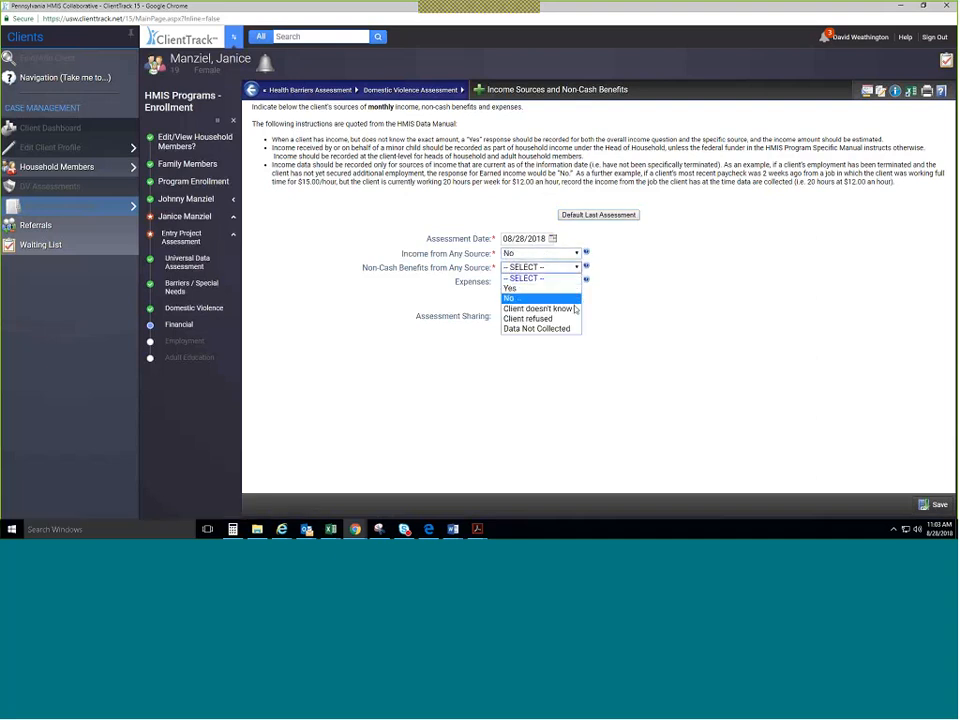
left_click(540, 299)
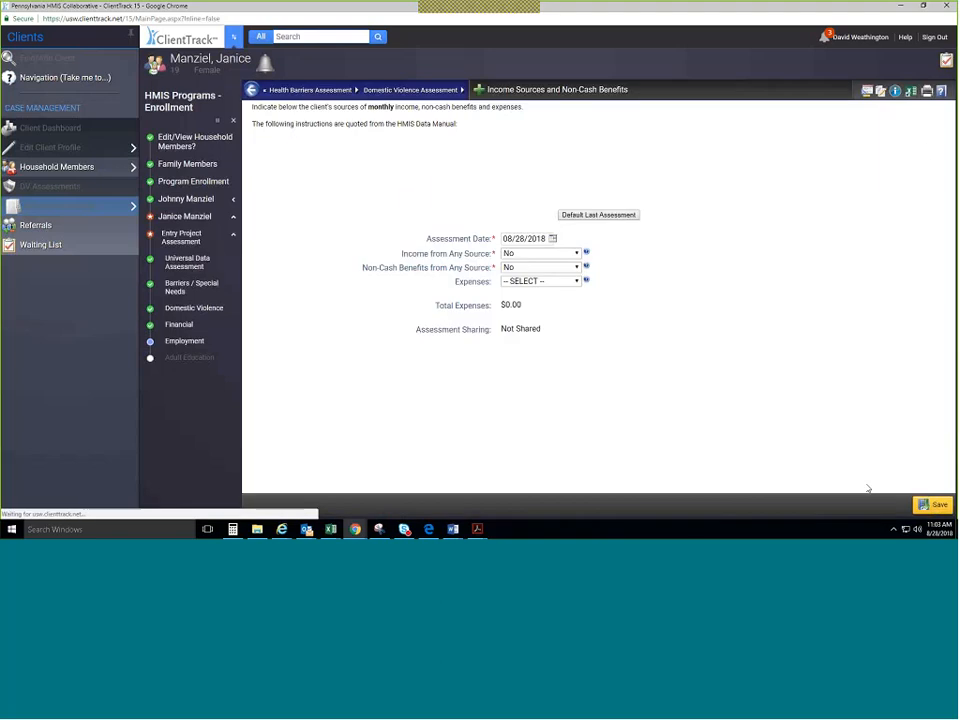
left_click(928, 504)
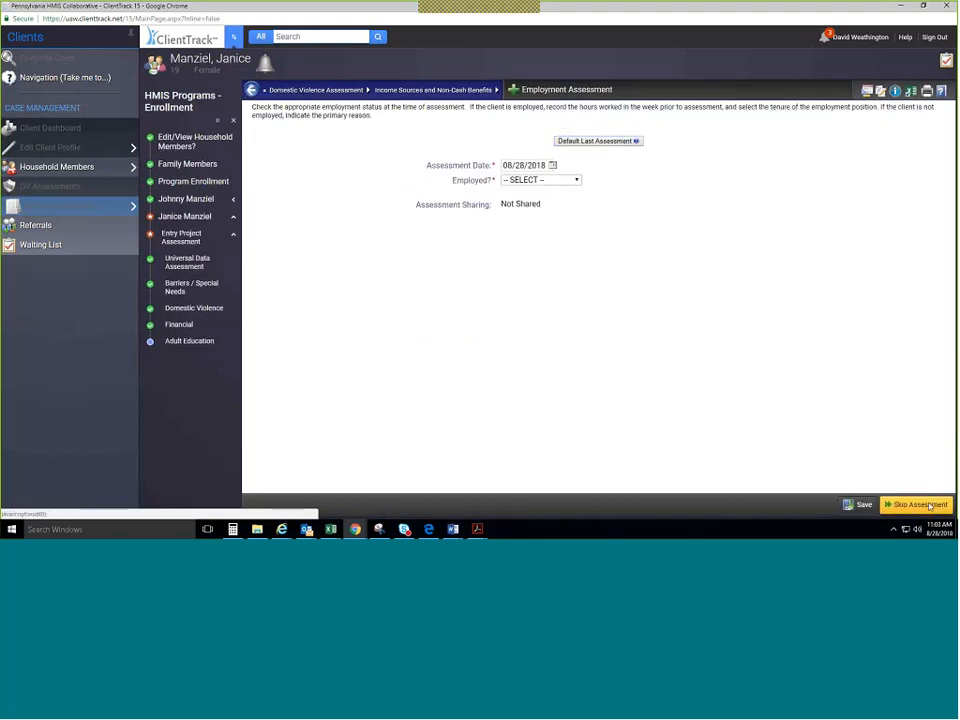
left_click(930, 506)
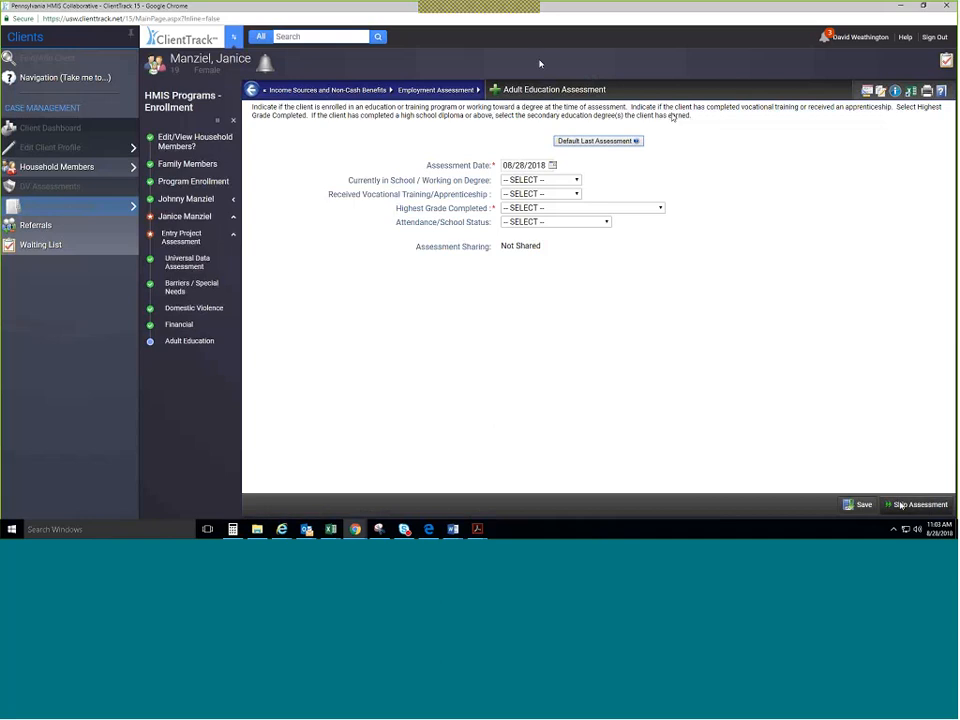
left_click(901, 505)
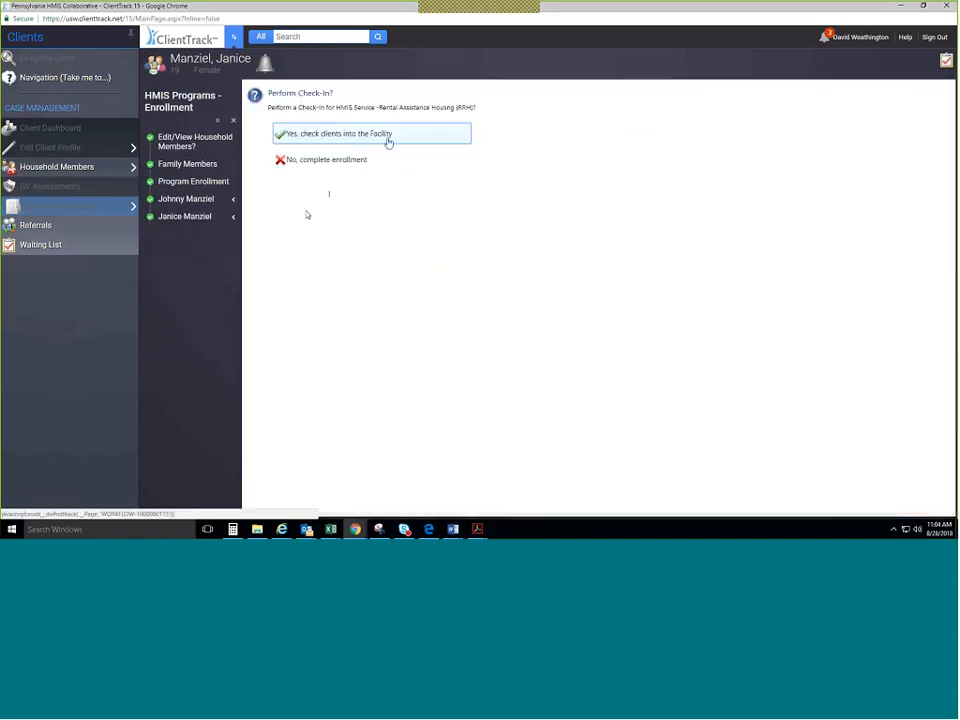
Check both household members into the facility under the RRH 08/28/2018 enrollment.
left_click(388, 143)
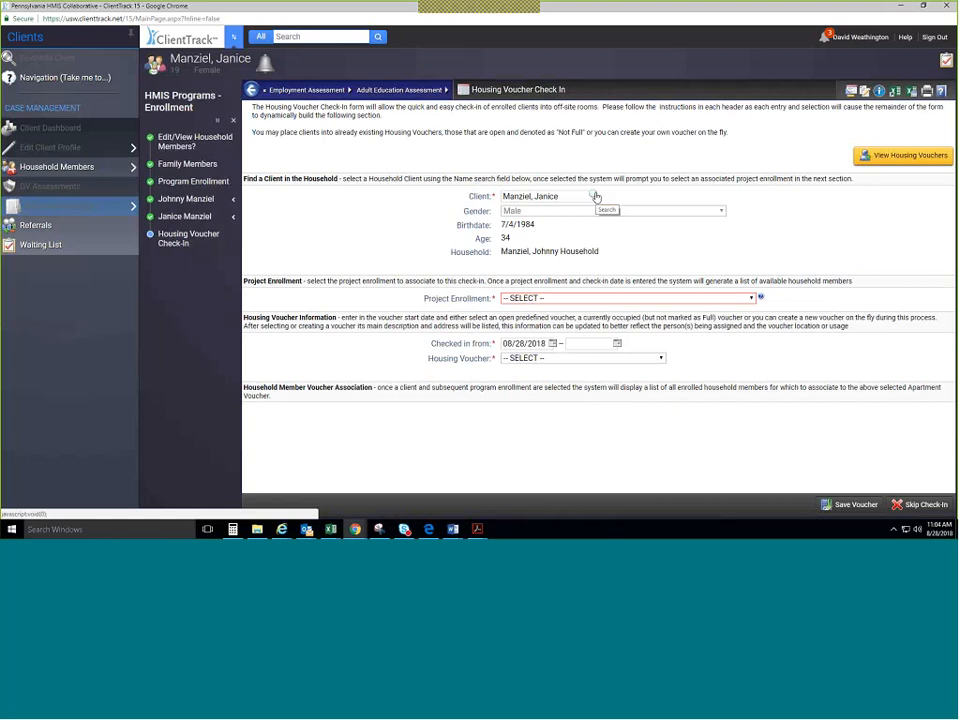
left_click(234, 200)
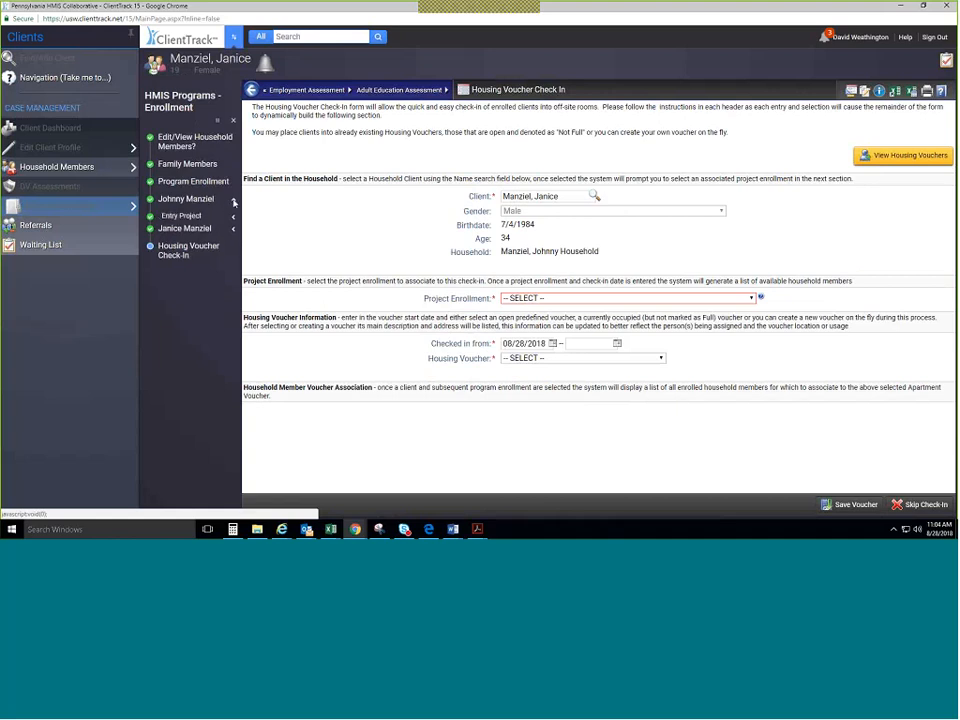
left_click(234, 200)
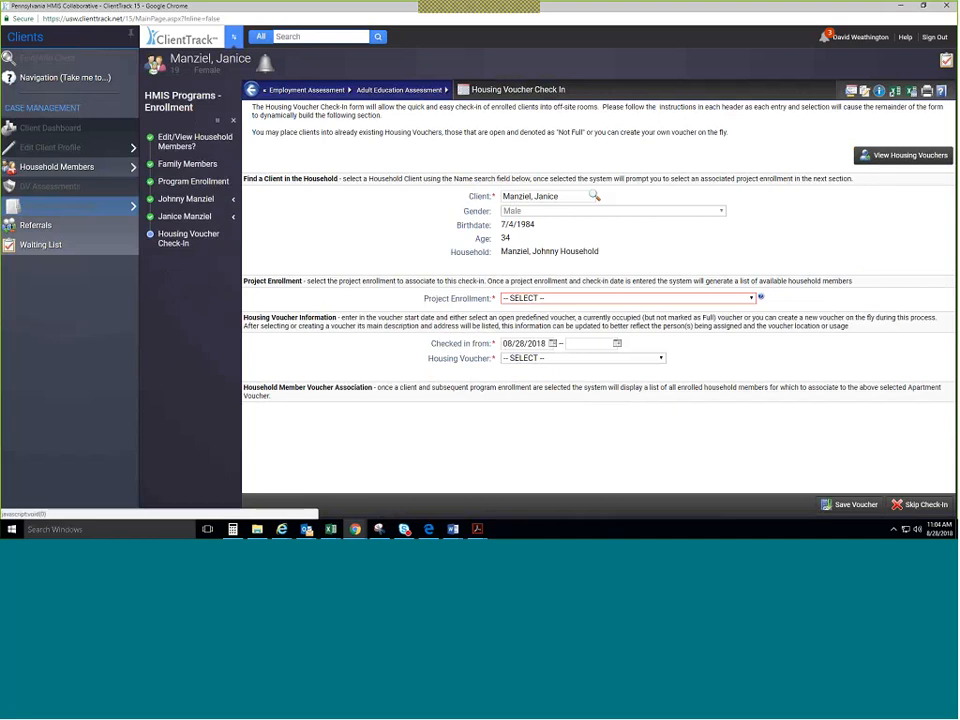
left_click(634, 299)
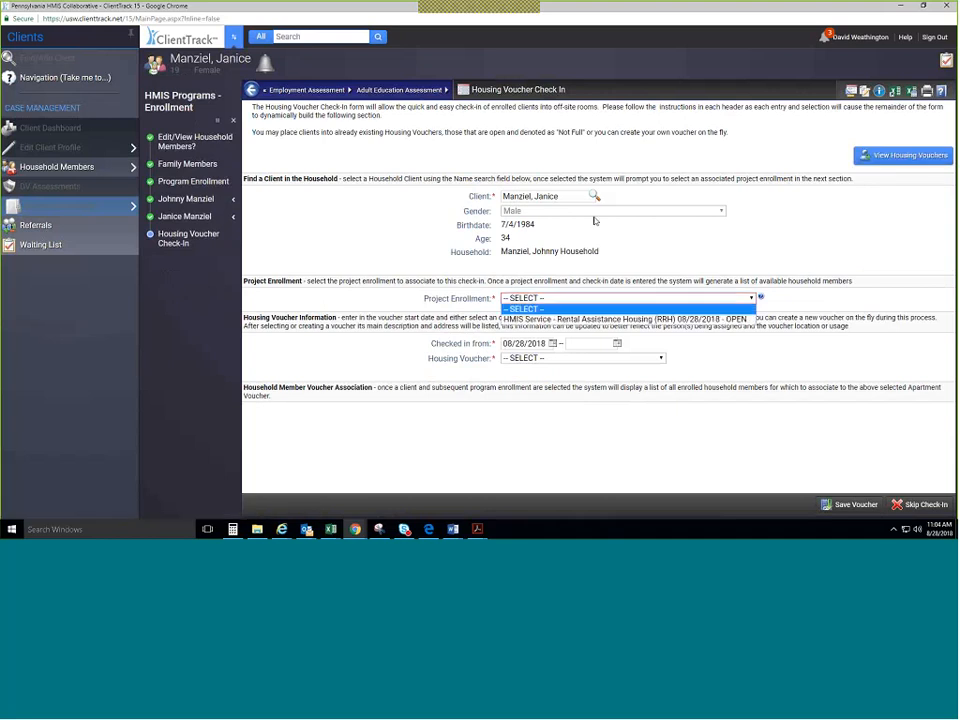
left_click(636, 319)
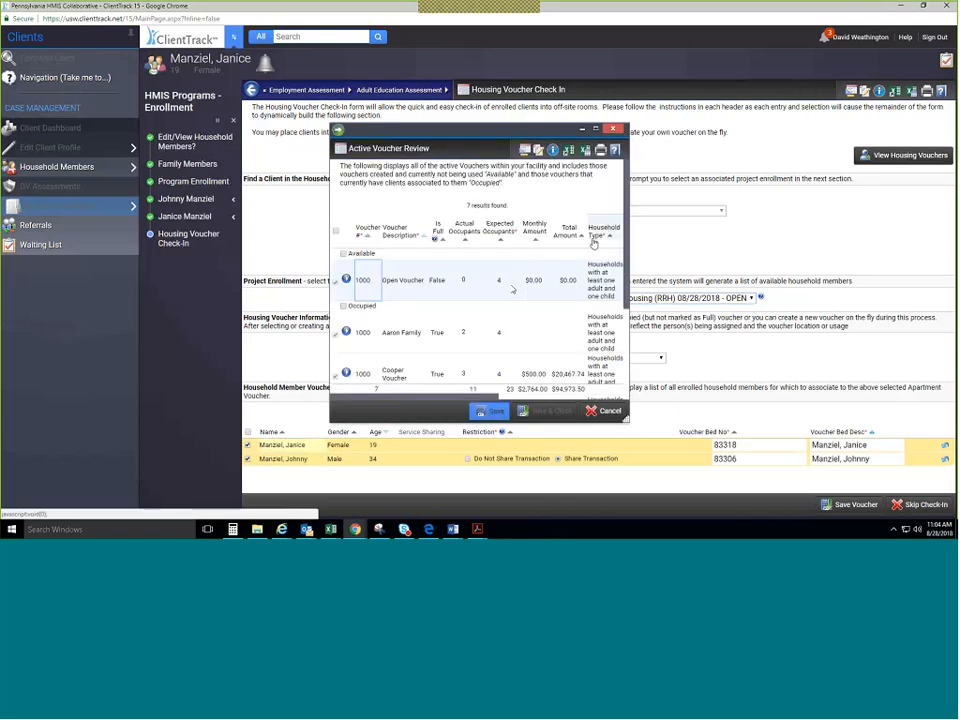
Look over the active housing vouchers list, then close it.
scroll(557, 285, "down", 3)
scroll(560, 308, "up", 1)
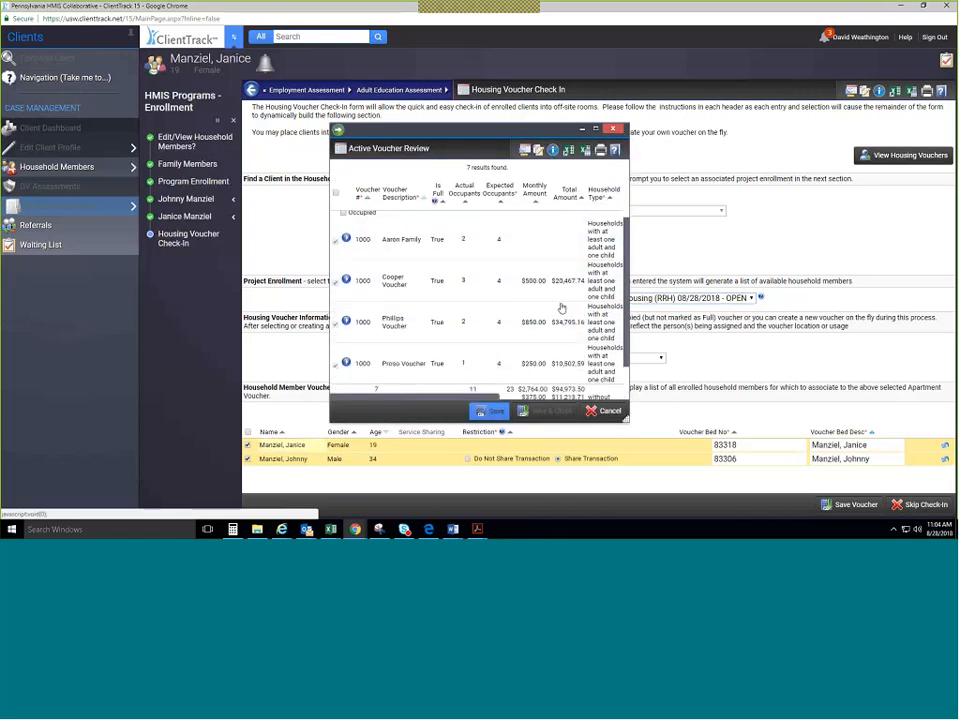
scroll(560, 308, "down", 1)
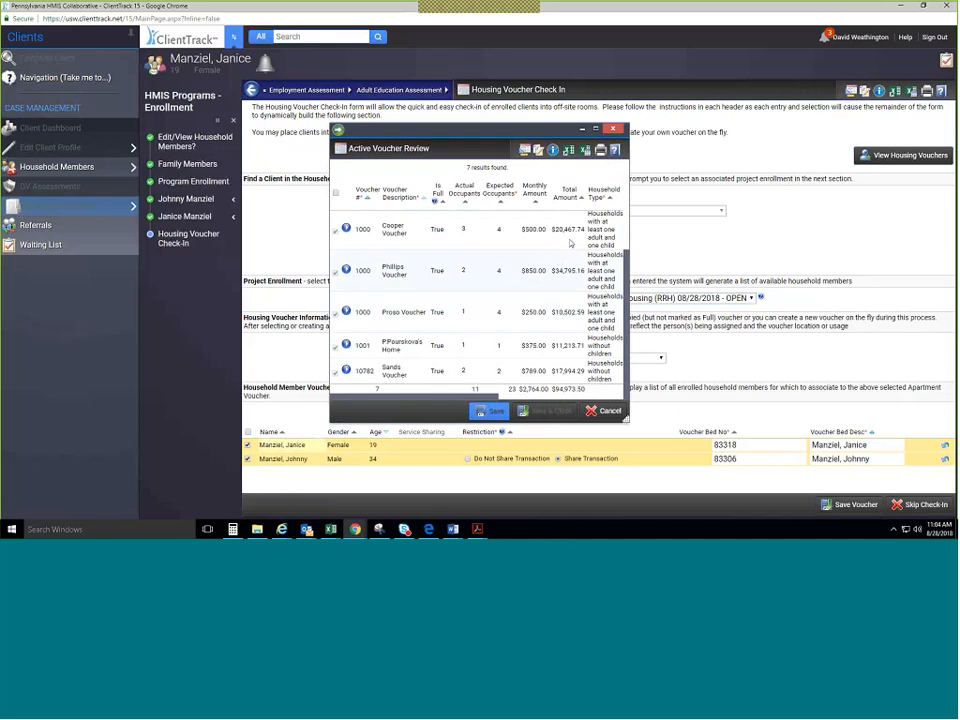
scroll(560, 262, "up", 4)
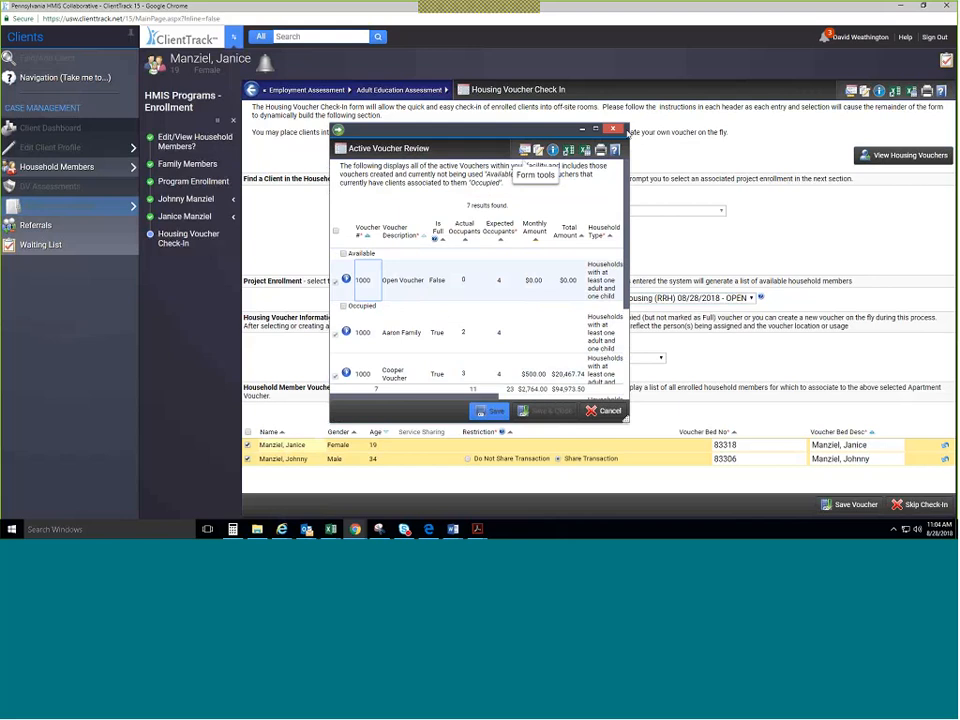
left_click(614, 129)
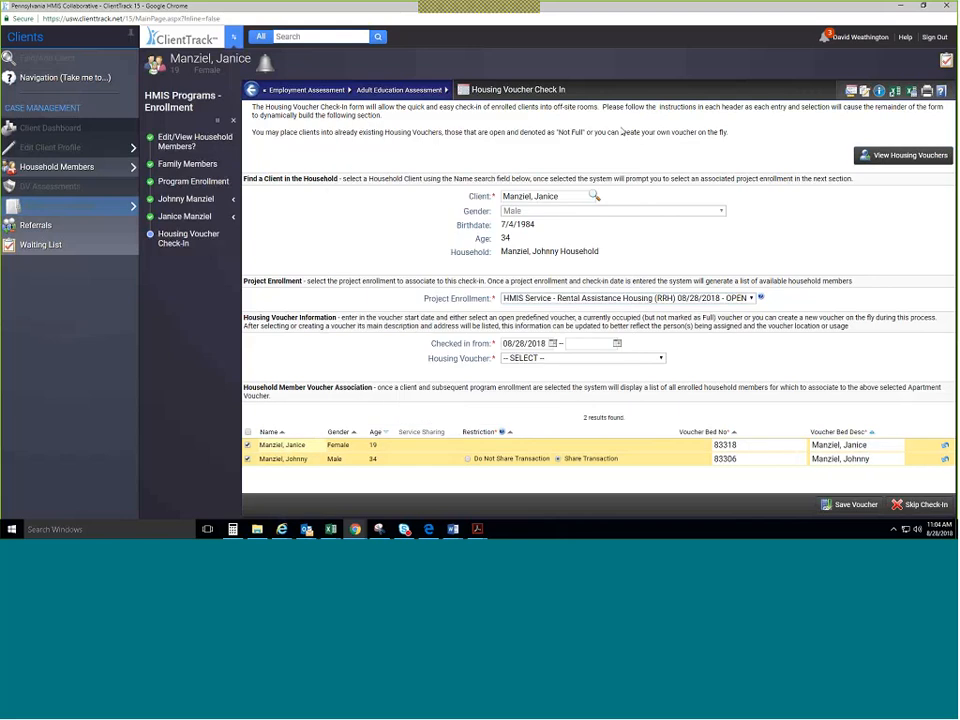
Start a new housing voucher numbered 123456.
left_click(580, 358)
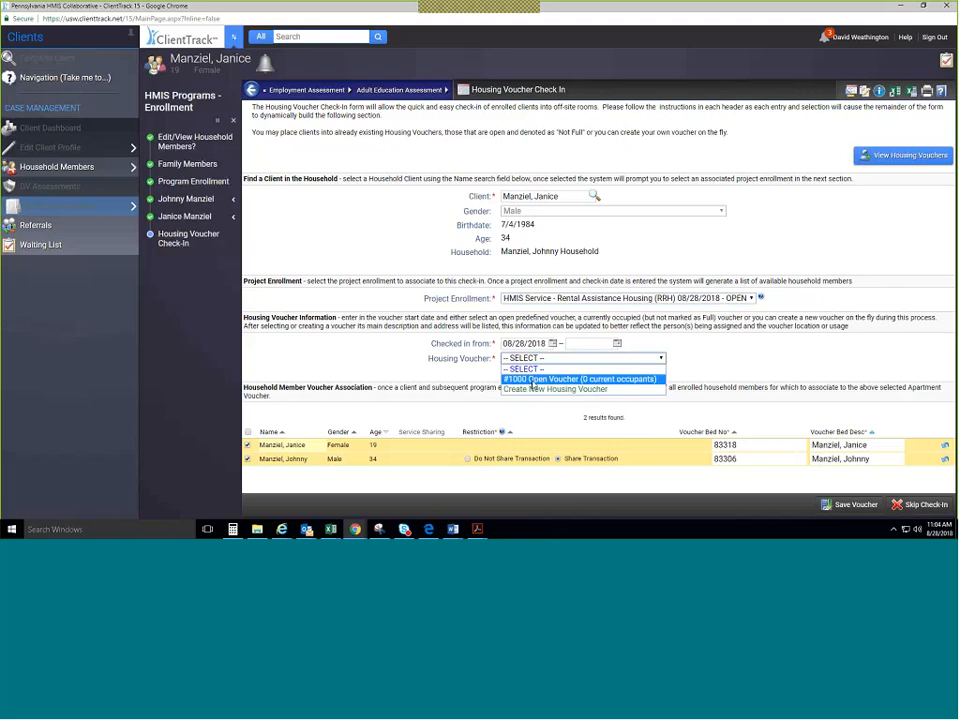
left_click(597, 390)
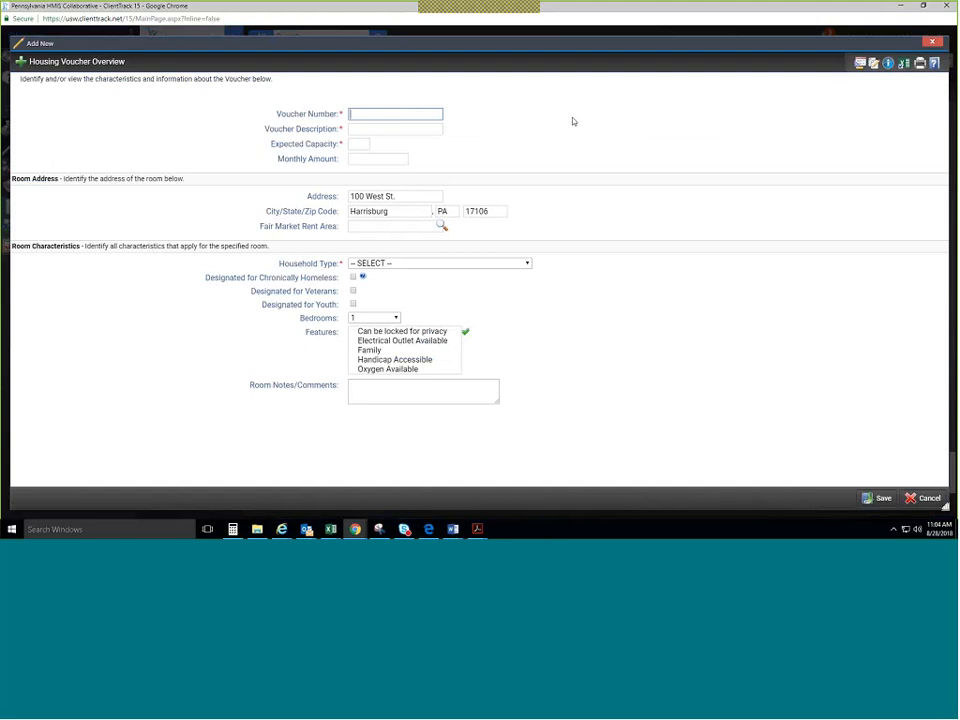
type("Manziel Ho")
key("BackSpace")
key("BackSpace")
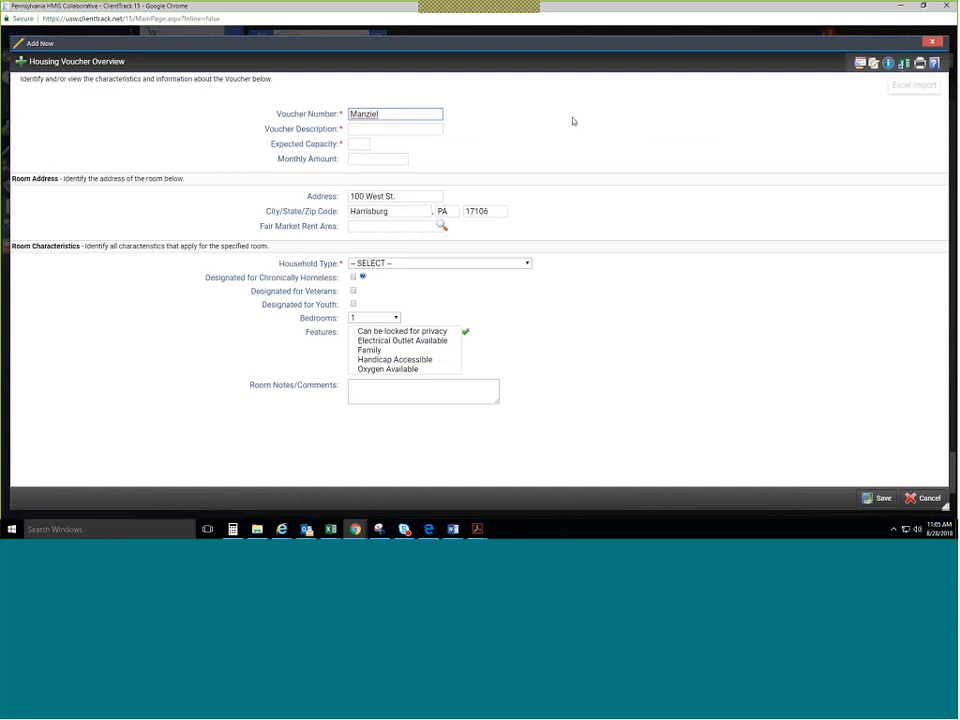
key("ctrl+a")
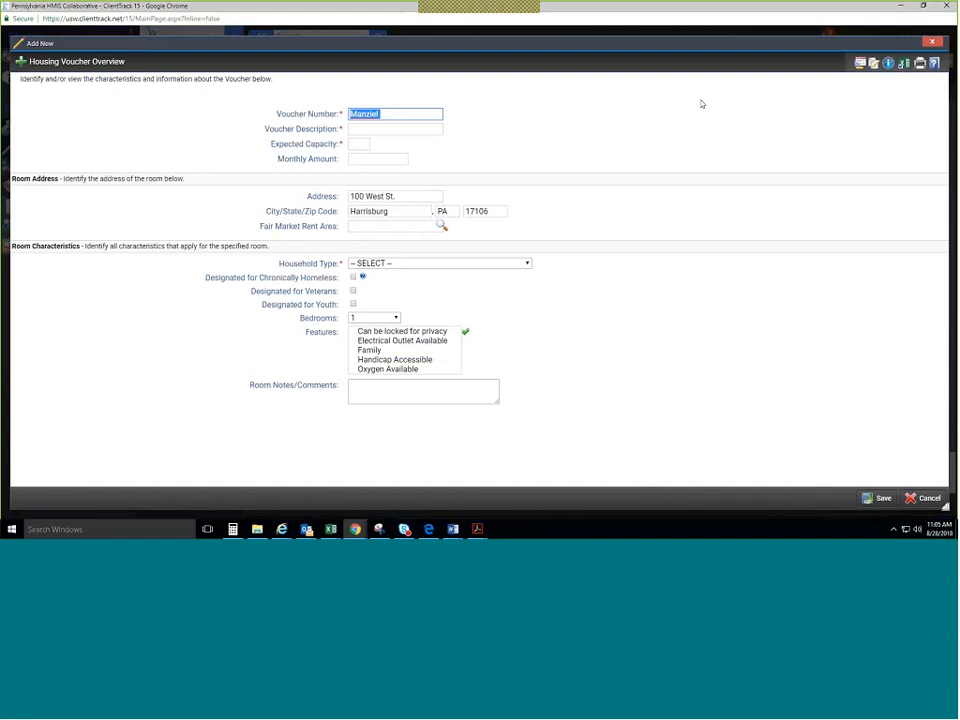
type("123456")
key("Tab")
Describe the voucher by household name, with expected capacity 2 and $1,250.00 monthly.
type("M")
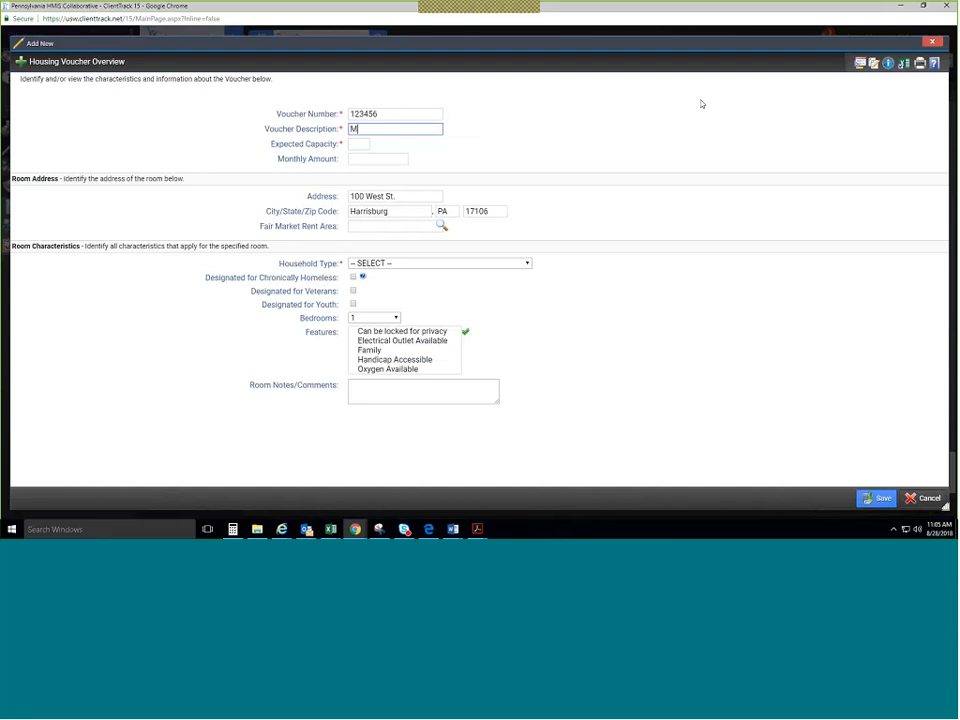
type("anziel Household")
left_click(355, 147)
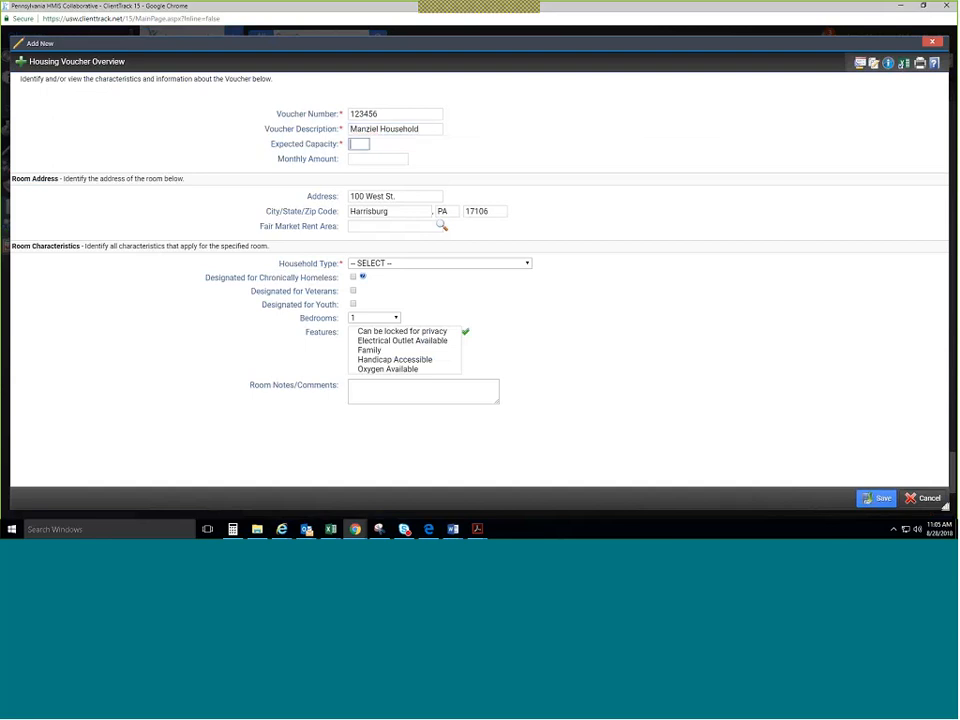
type("2")
key("Tab")
type("1250")
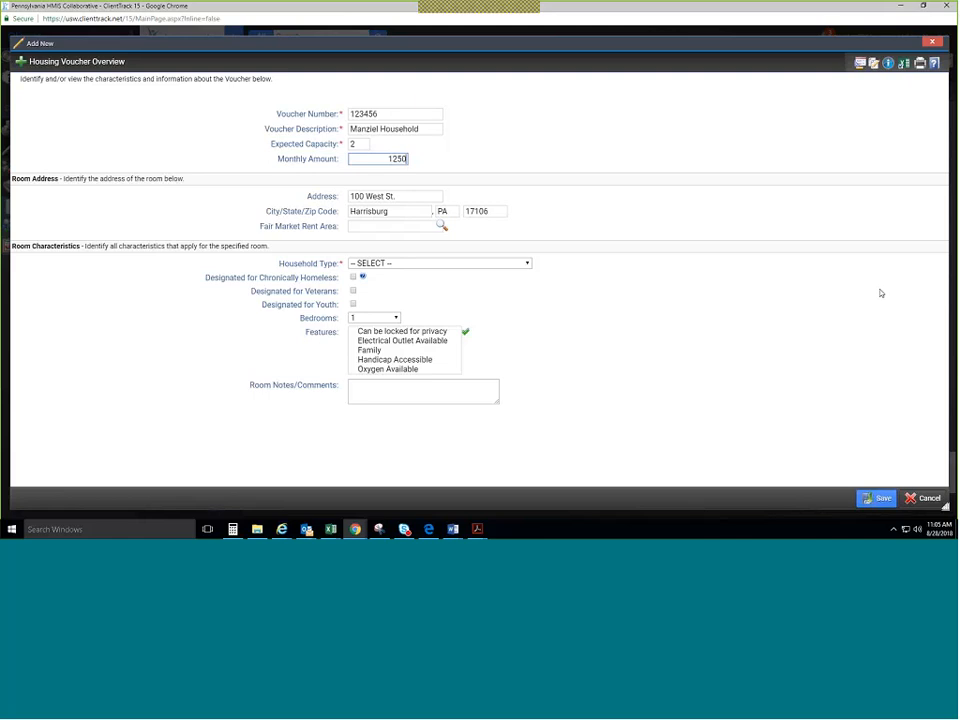
left_click(881, 293)
Browse the Fair Market Rent Area list, then cancel the search.
left_click(441, 227)
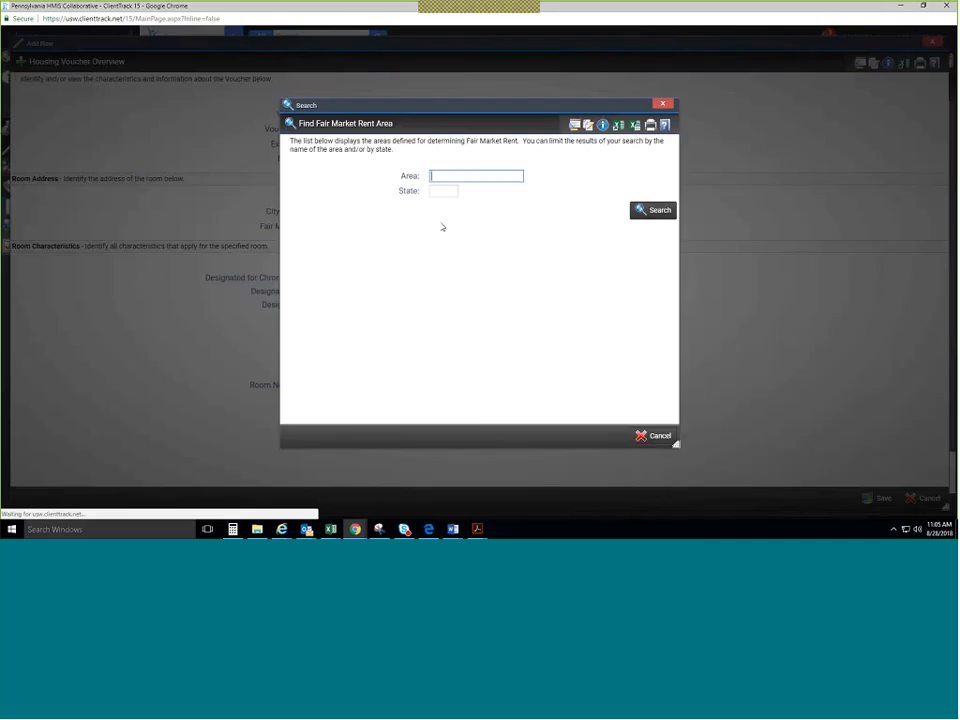
left_click(660, 211)
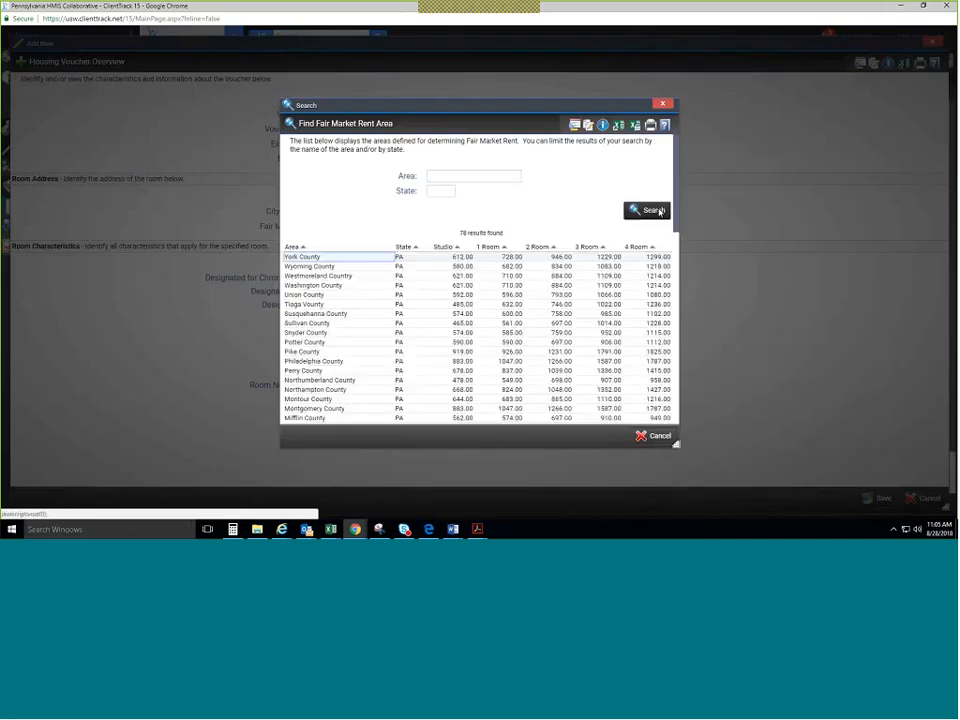
scroll(397, 296, "down", 1)
scroll(397, 296, "down", 10)
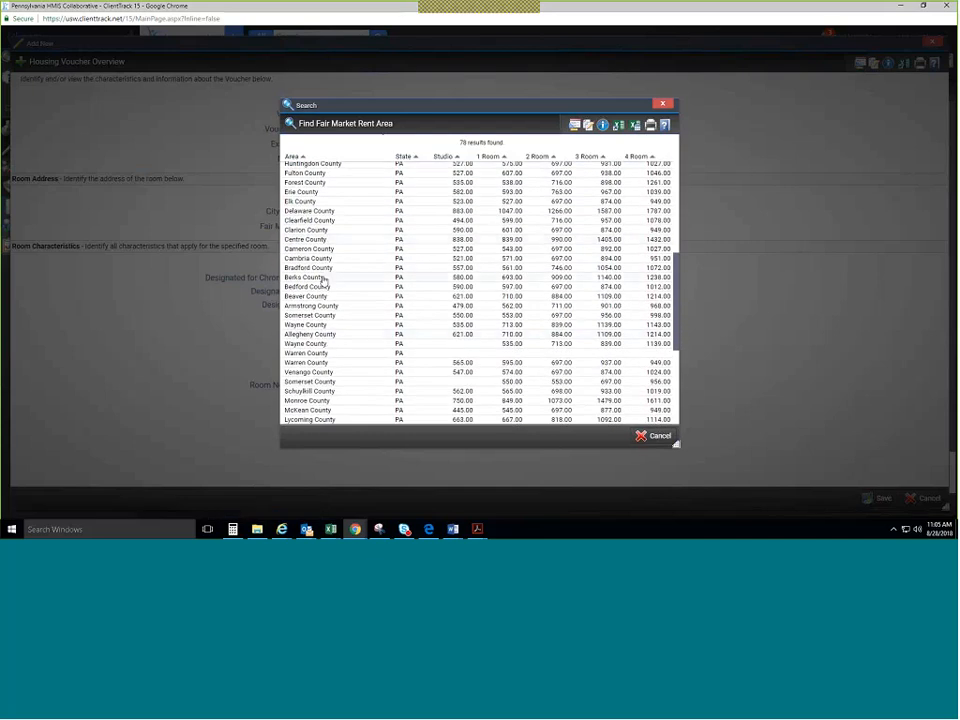
left_click(326, 272)
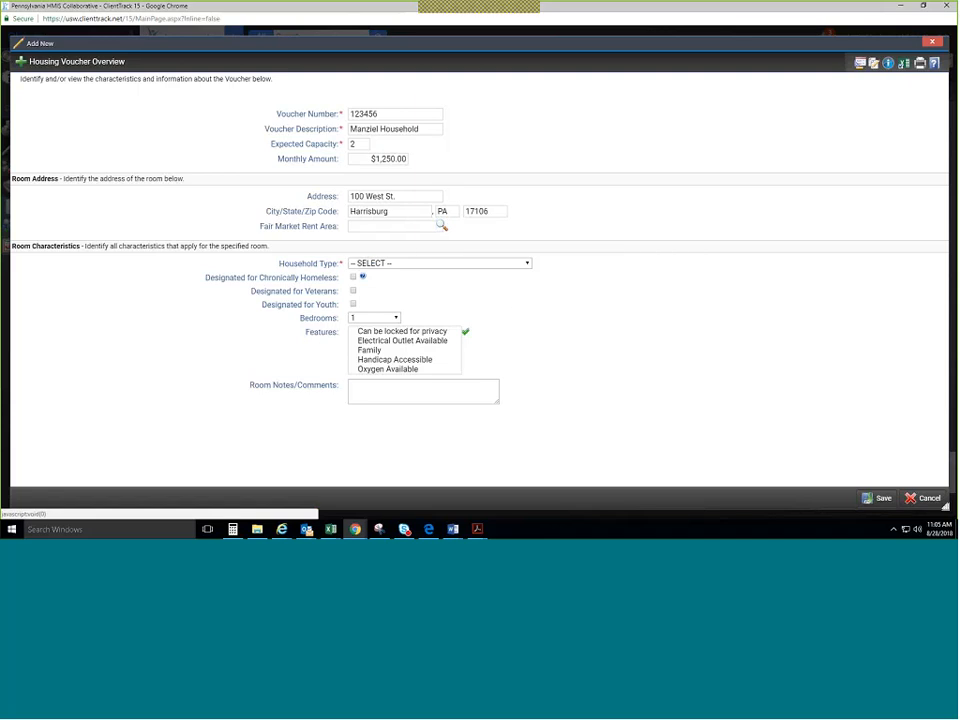
Set Household Type to 'Households with at least one adult and one child' and designate it for chronically homeless.
left_click(385, 263)
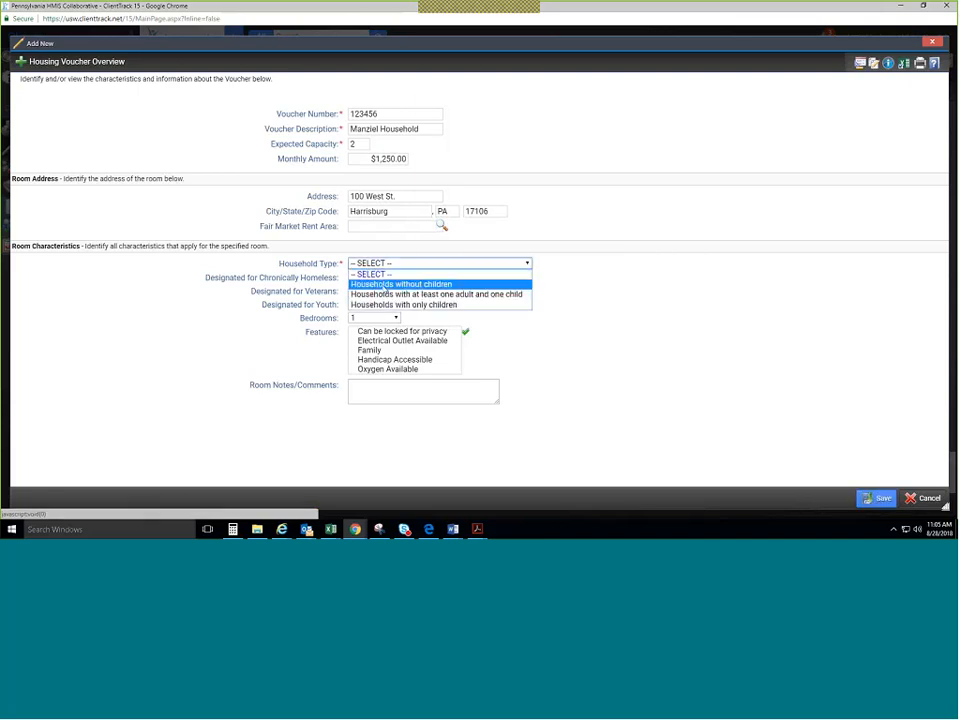
left_click(386, 294)
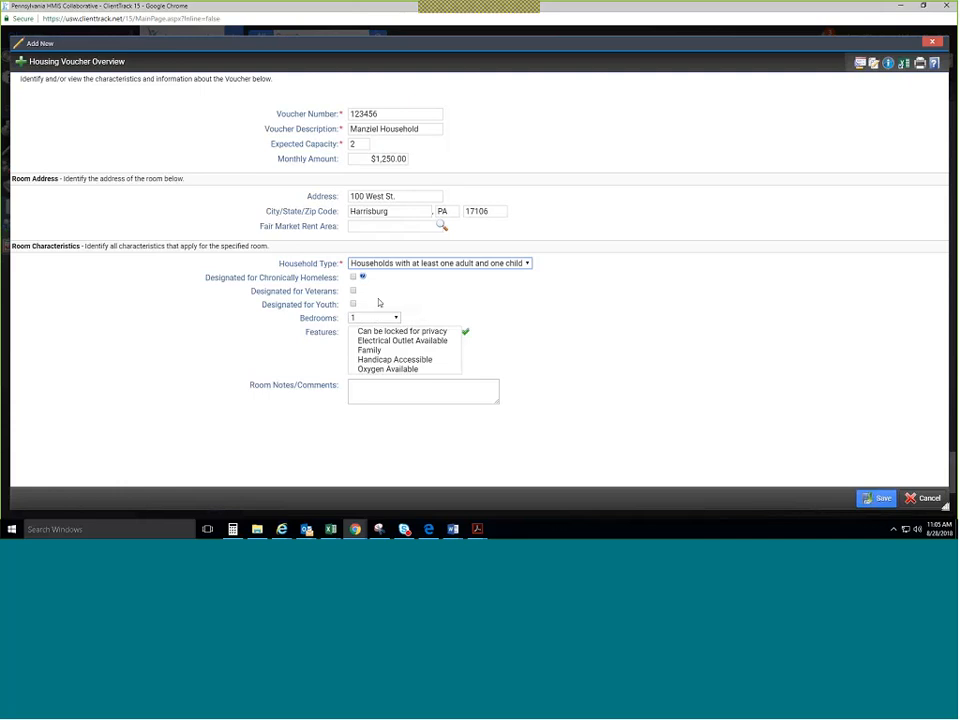
left_click(352, 278)
Save the voucher, then check the household into voucher #123456 and save the check-in.
left_click(884, 498)
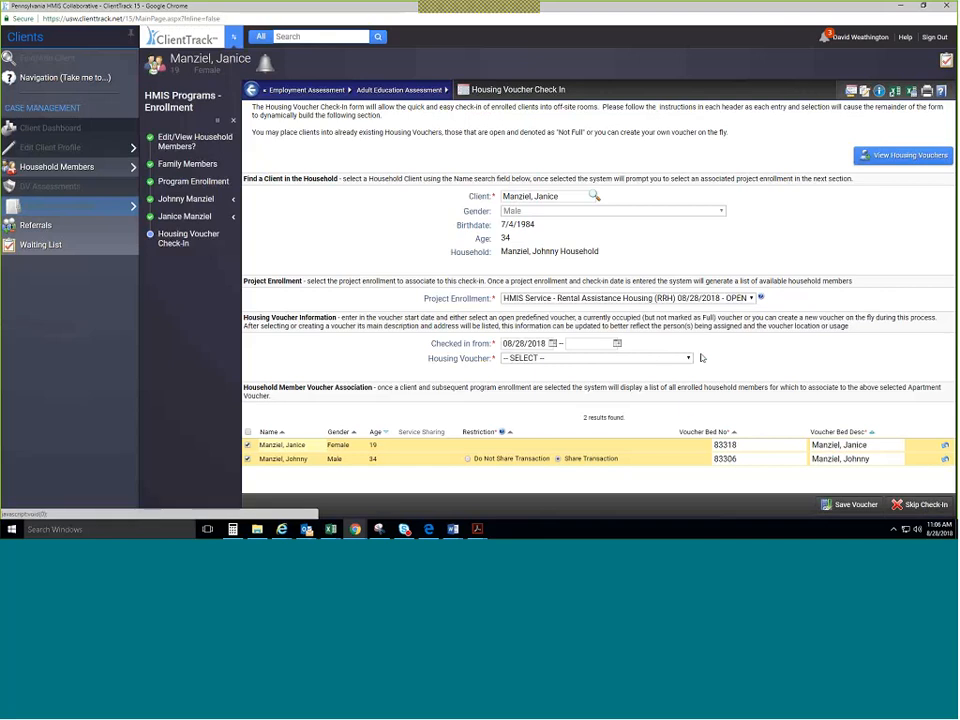
left_click(589, 359)
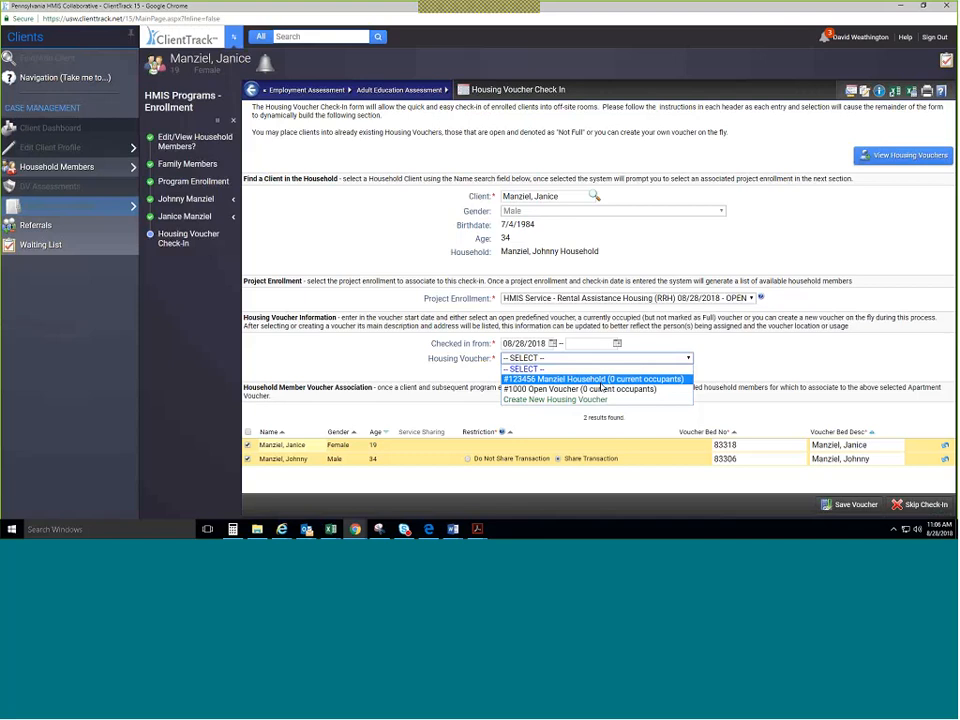
left_click(601, 384)
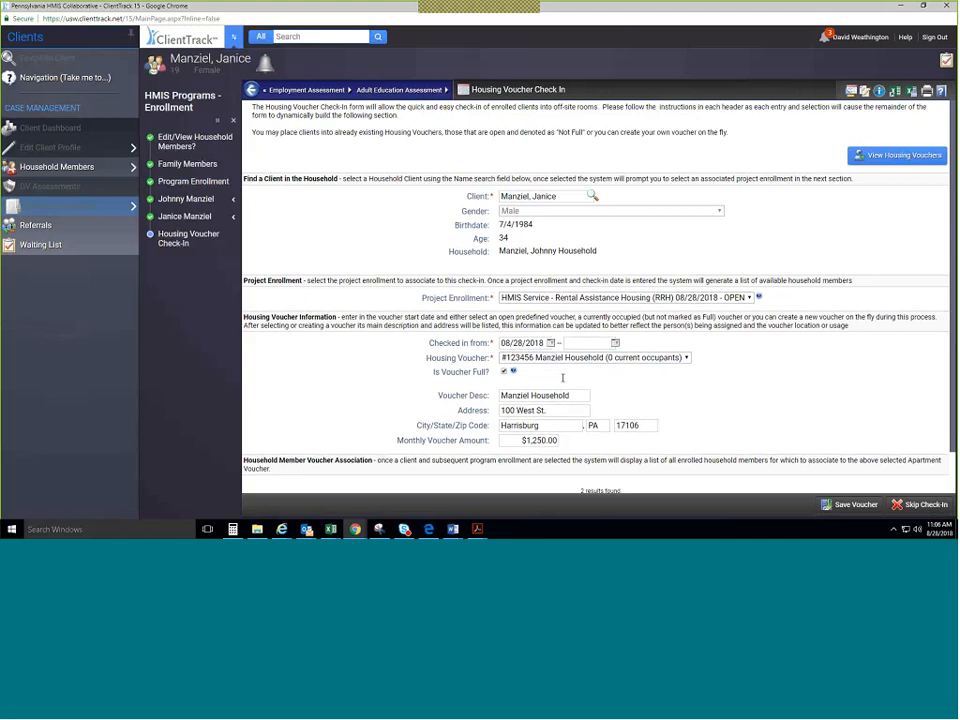
scroll(562, 378, "down", 1)
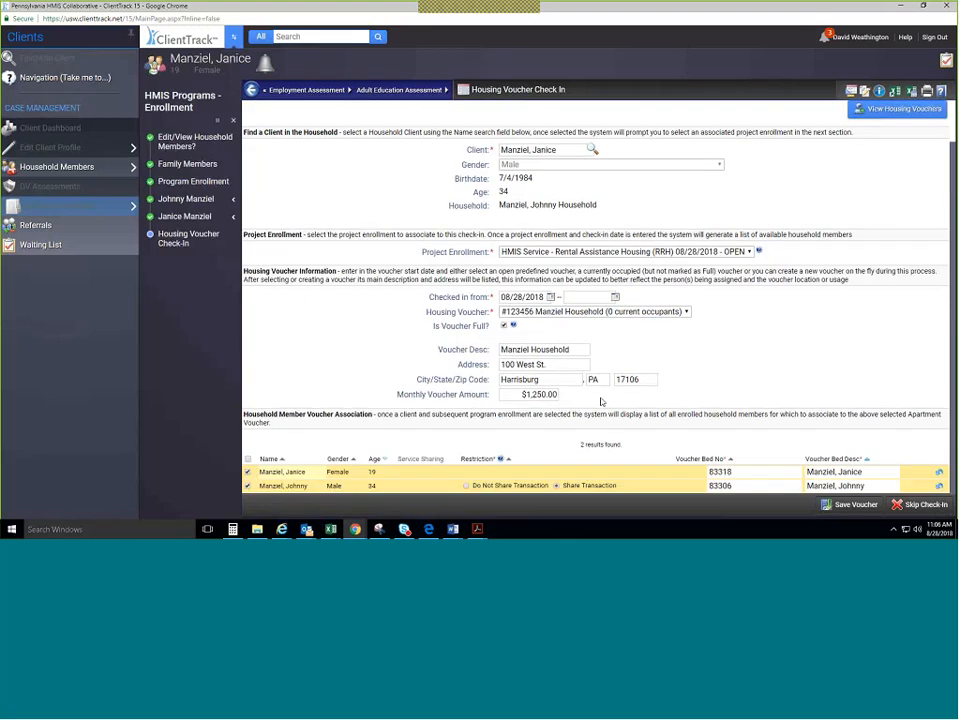
left_click(856, 505)
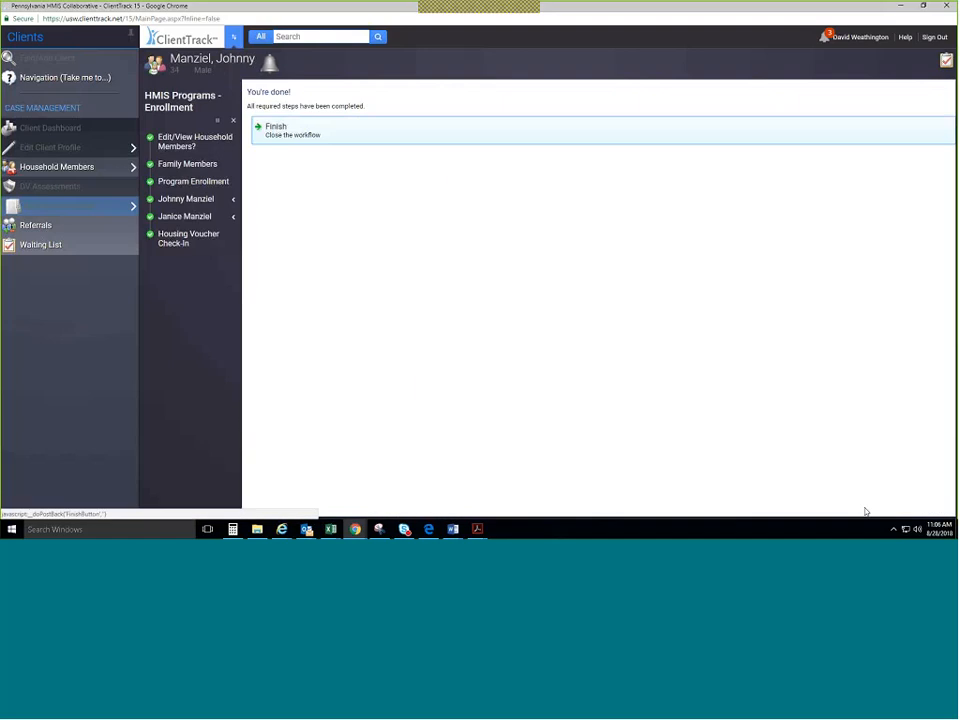
Finish the workflow and open Active Voucher Review in the Housing workspace, now listing 8 vouchers.
left_click(331, 143)
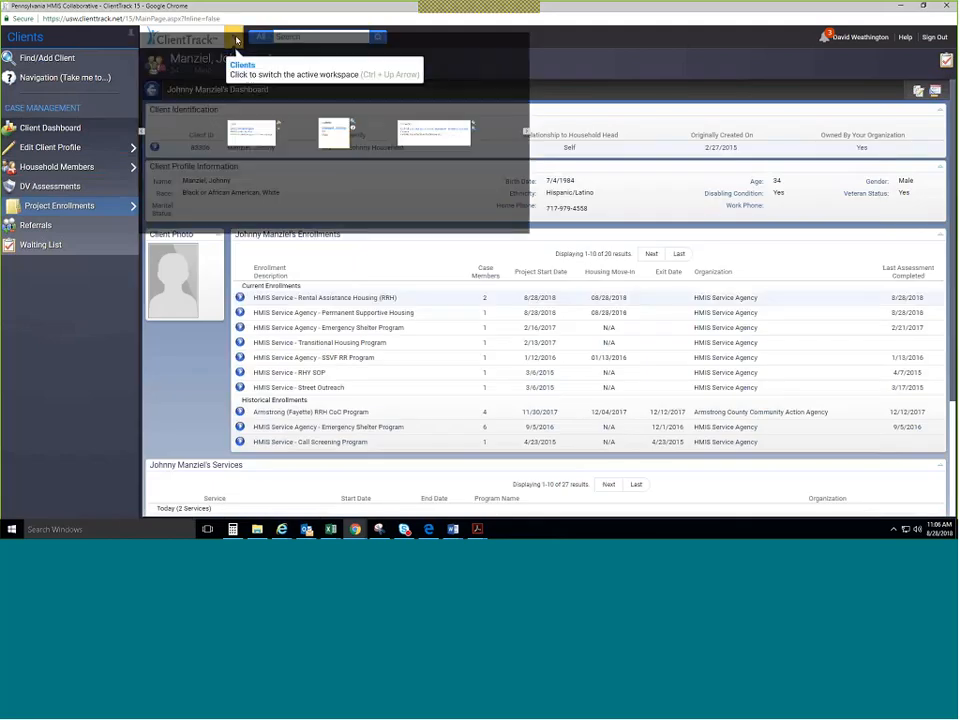
left_click(235, 40)
left_click(947, 268)
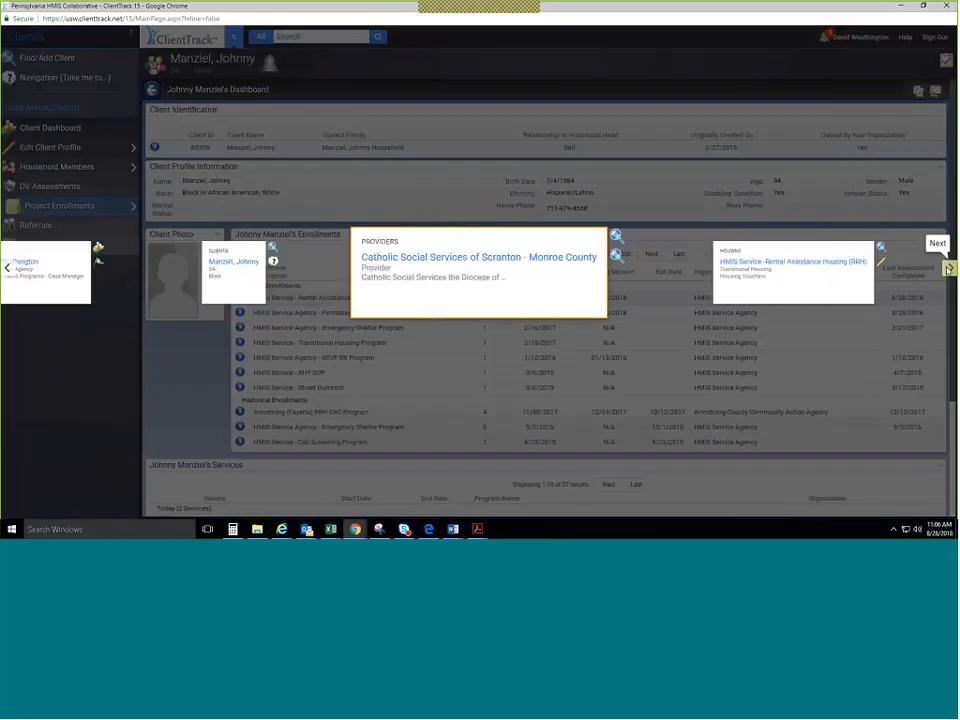
left_click(947, 268)
left_click(537, 272)
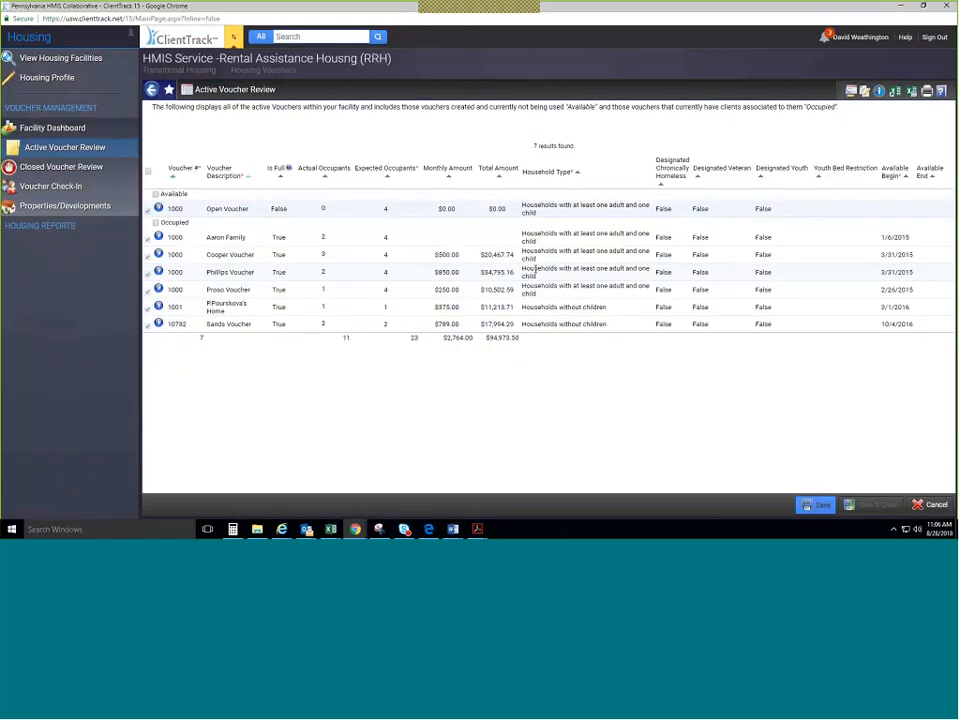
left_click(72, 132)
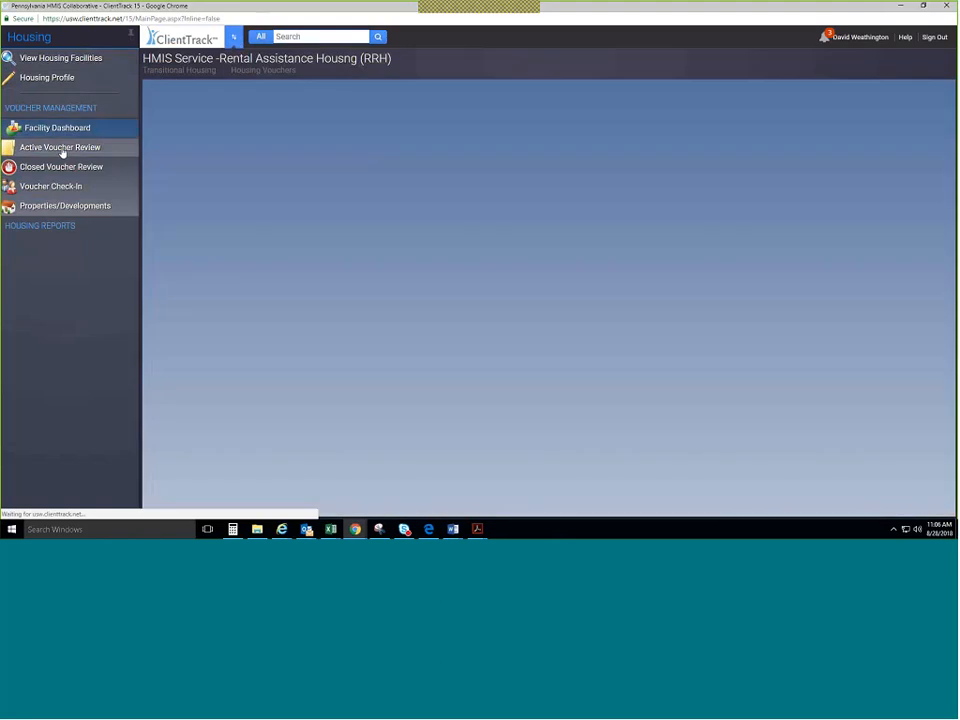
left_click(62, 152)
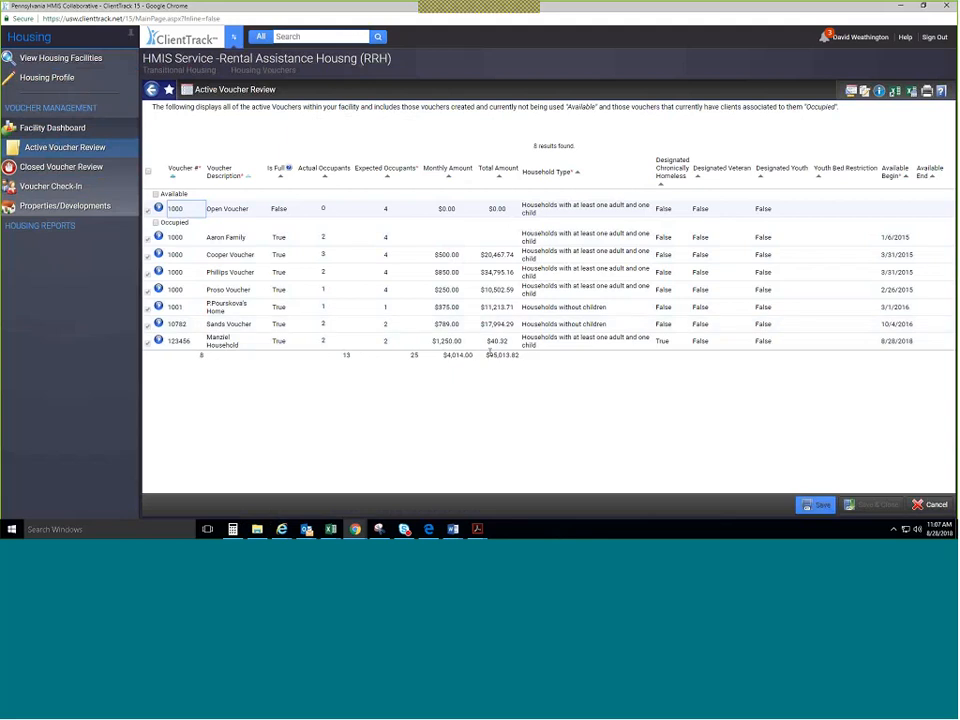
left_click(490, 352)
double_click(490, 353)
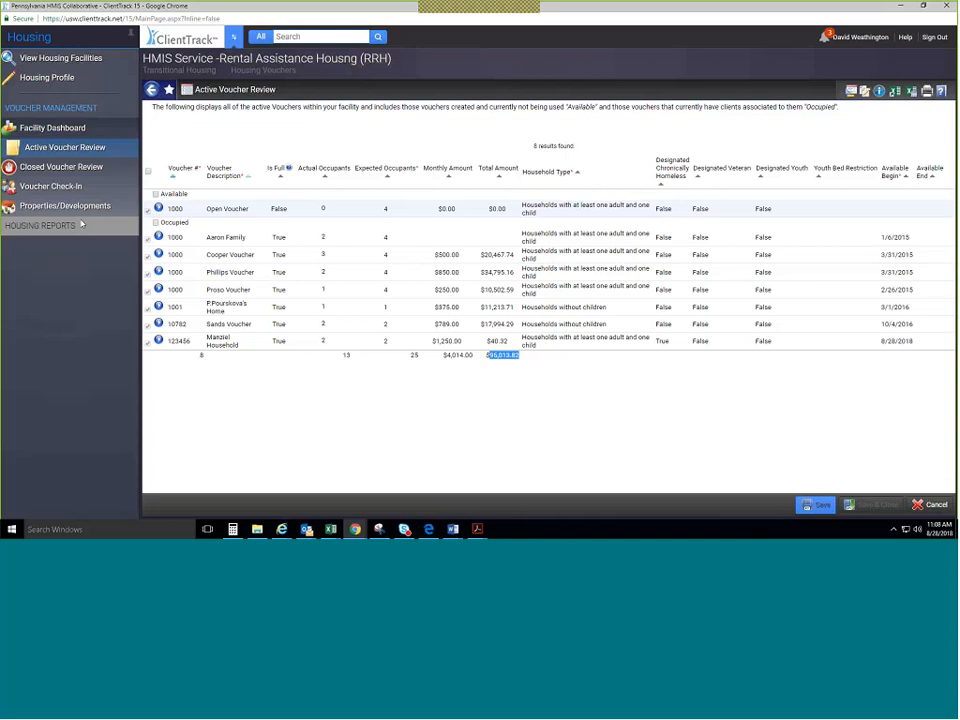
Run the Voucher Status Report for the RRH facility for 08/01/2018–08/31/2018.
left_click(83, 225)
left_click(66, 145)
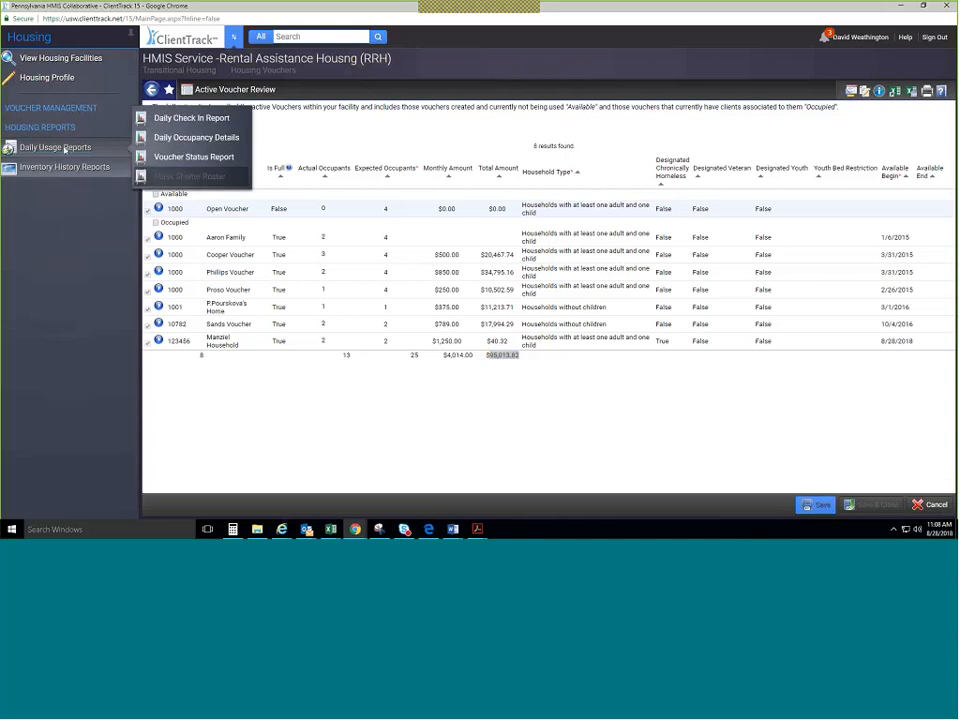
left_click(162, 156)
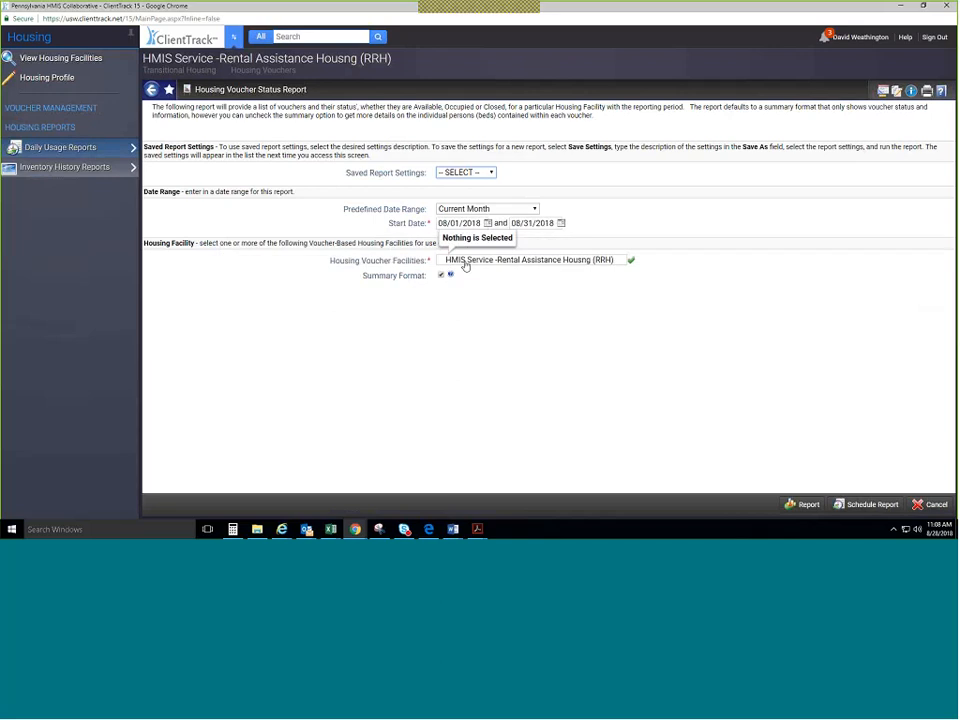
left_click(465, 262)
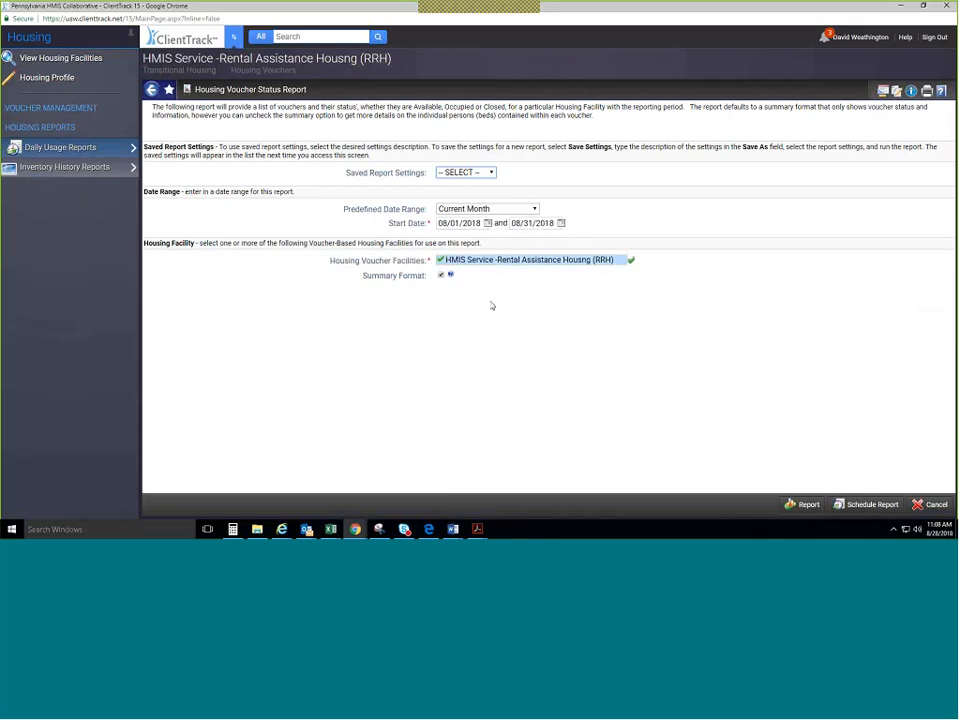
left_click(797, 505)
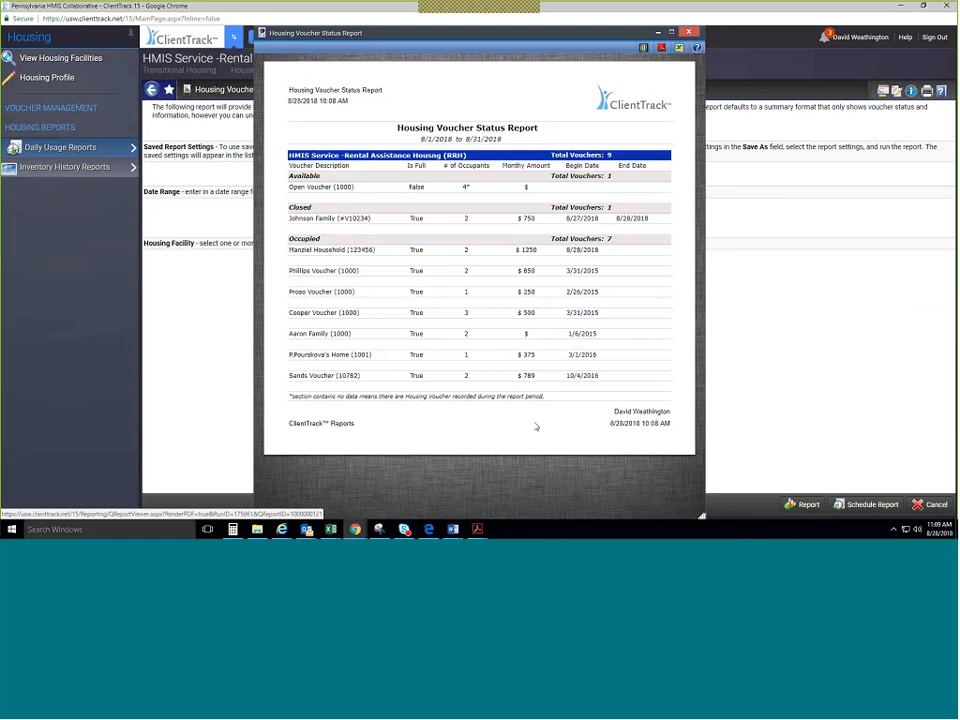
Close the Housing Voucher Status Report preview window.
left_click(688, 32)
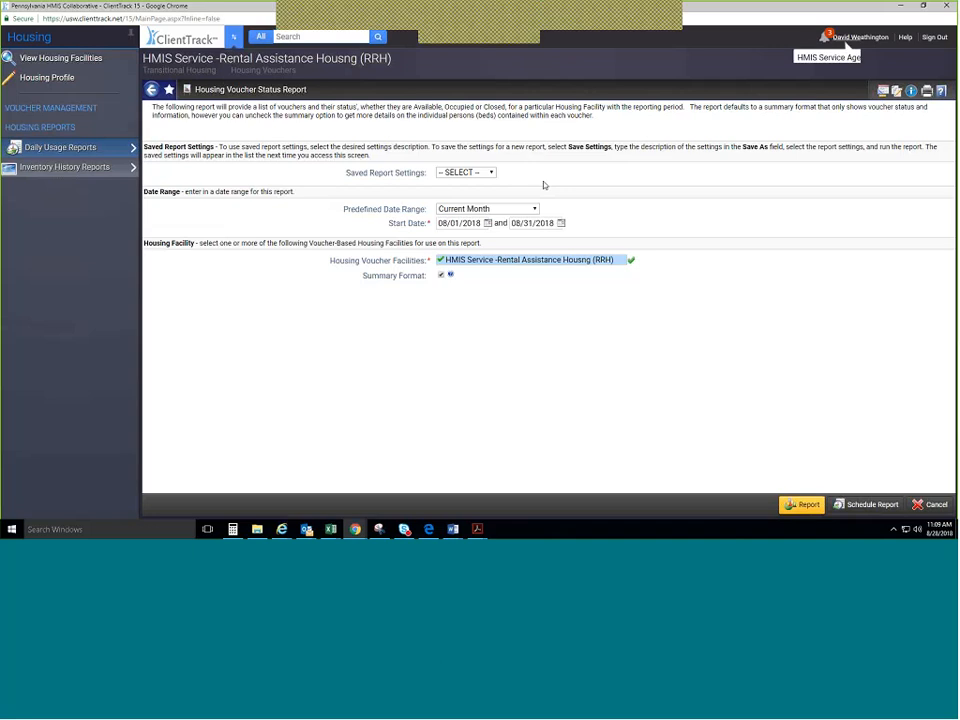
Change the workgroup to 'PA HMIS: HMIS Programs - Agency Manager'.
left_click(860, 37)
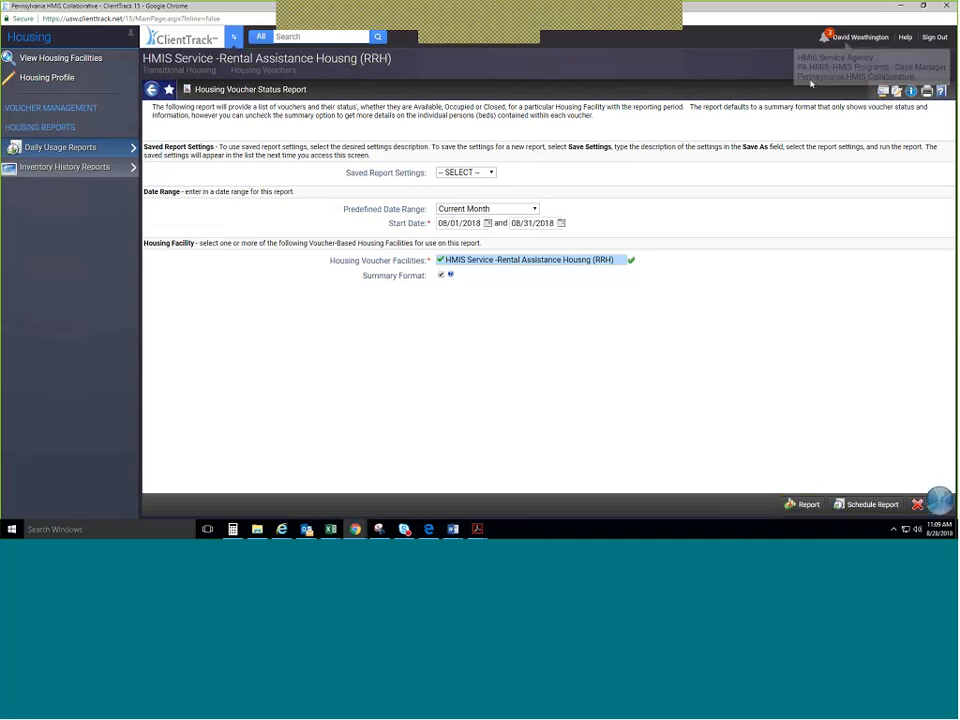
left_click(810, 82)
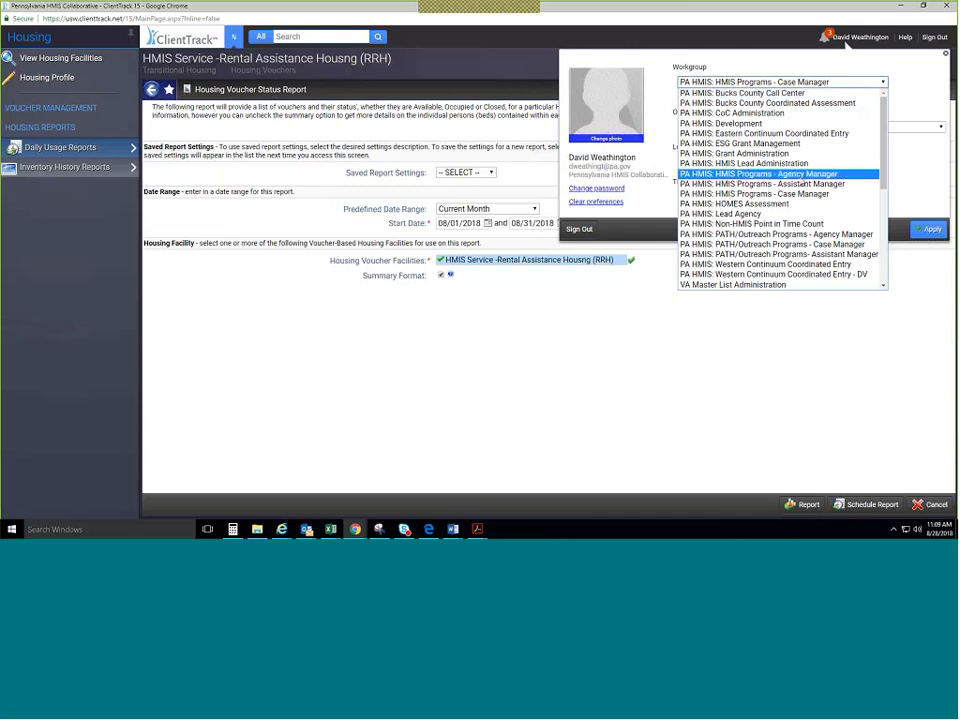
left_click(801, 178)
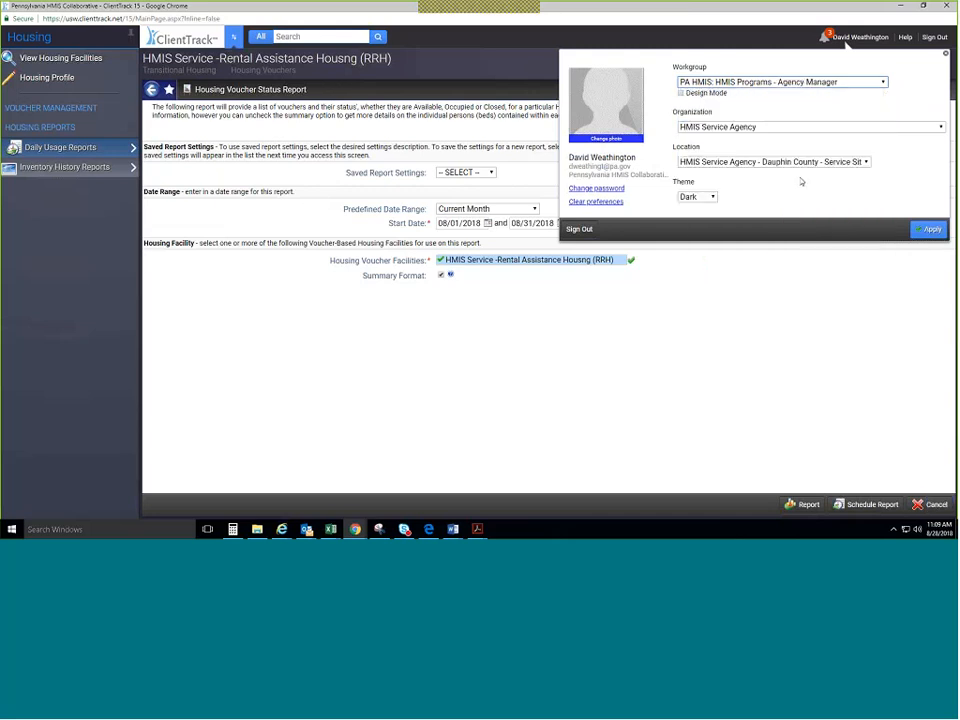
left_click(924, 231)
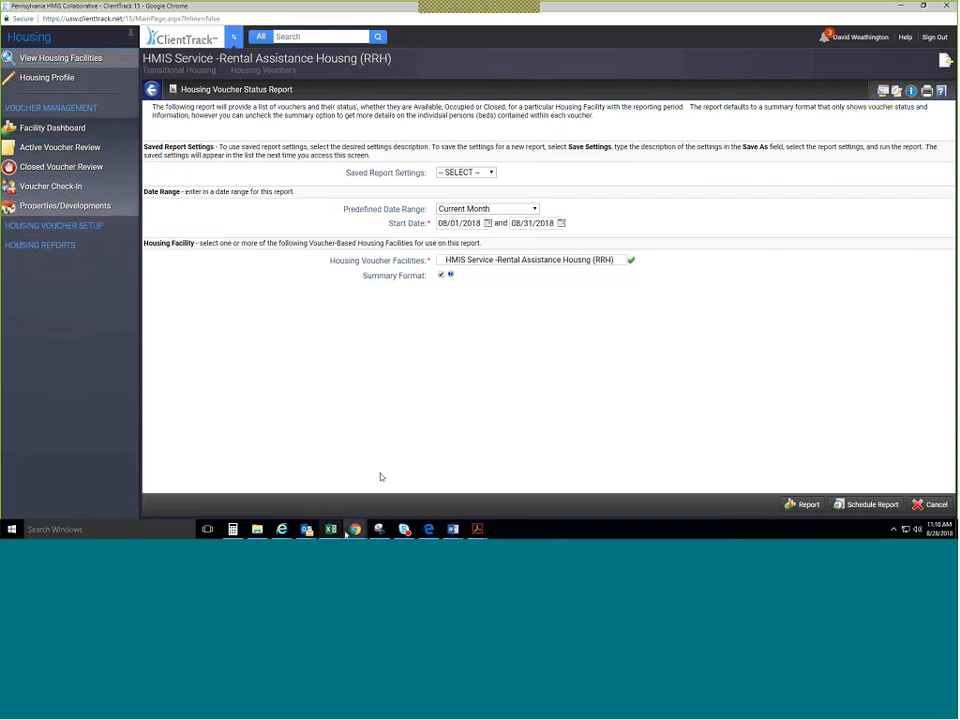
Highlight the Housing Inventory Usage Guide link on the PA HMIS page, then minimize Chrome.
mouse_move(352, 529)
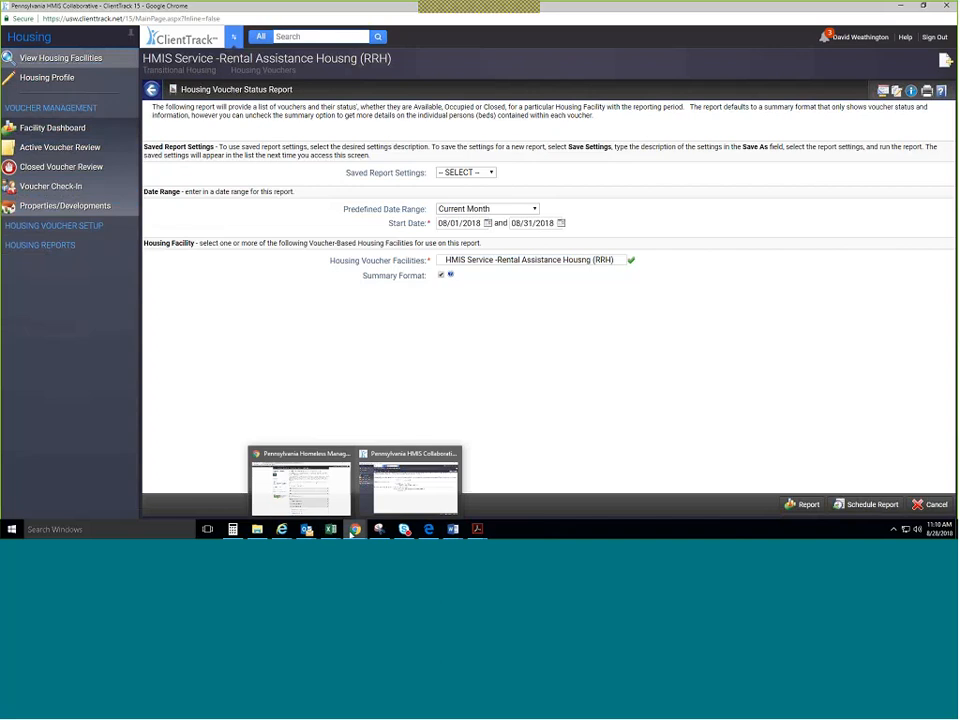
left_click(338, 511)
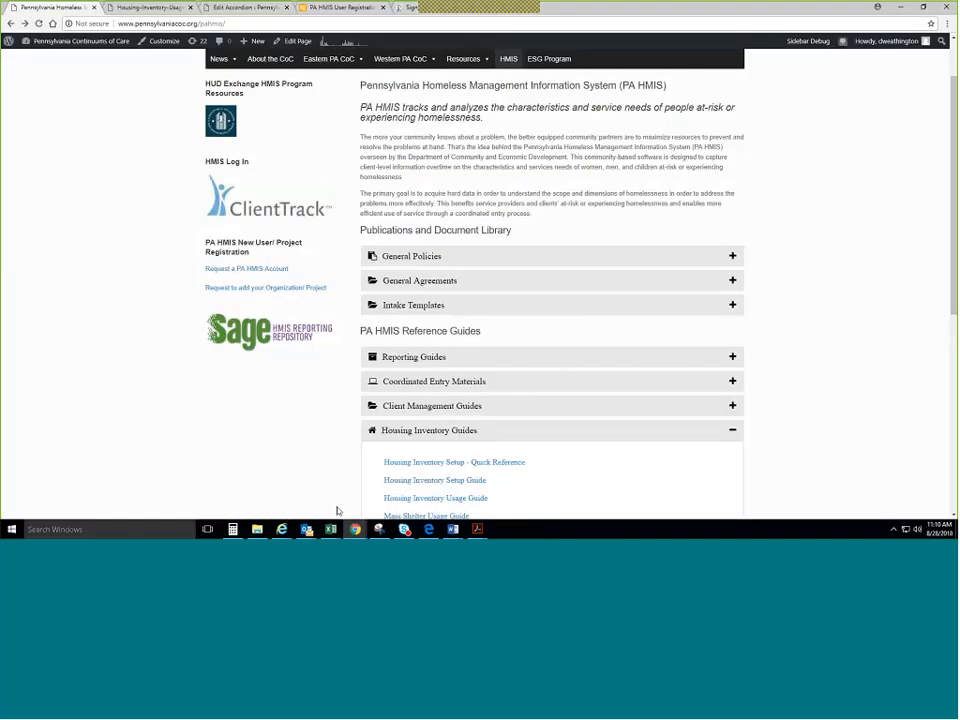
scroll(340, 405, "down", 1)
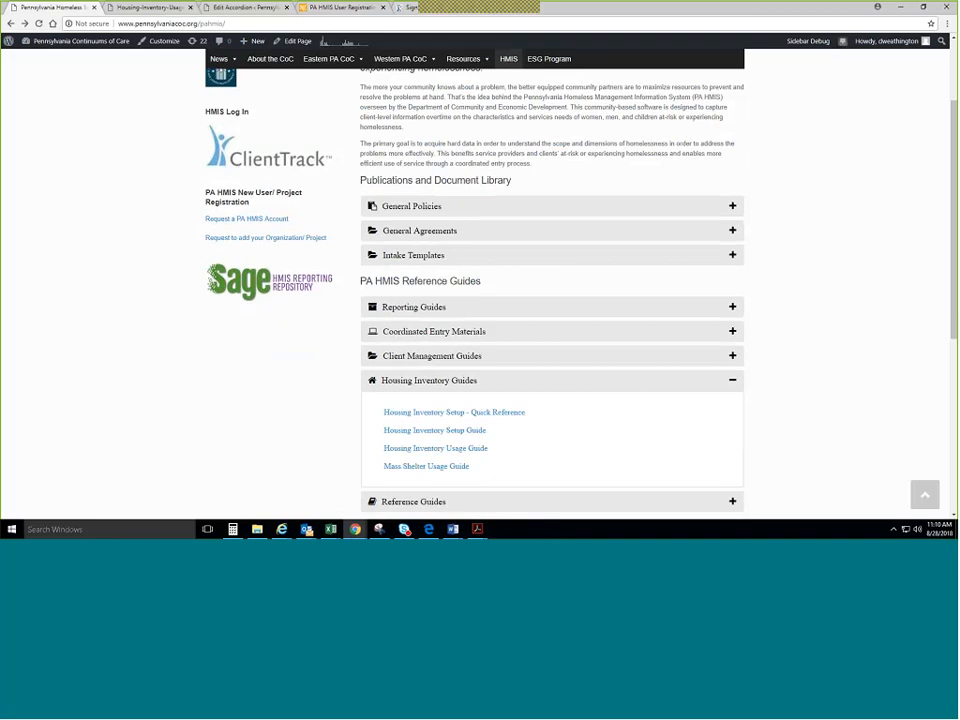
left_click_drag(489, 449, 385, 442)
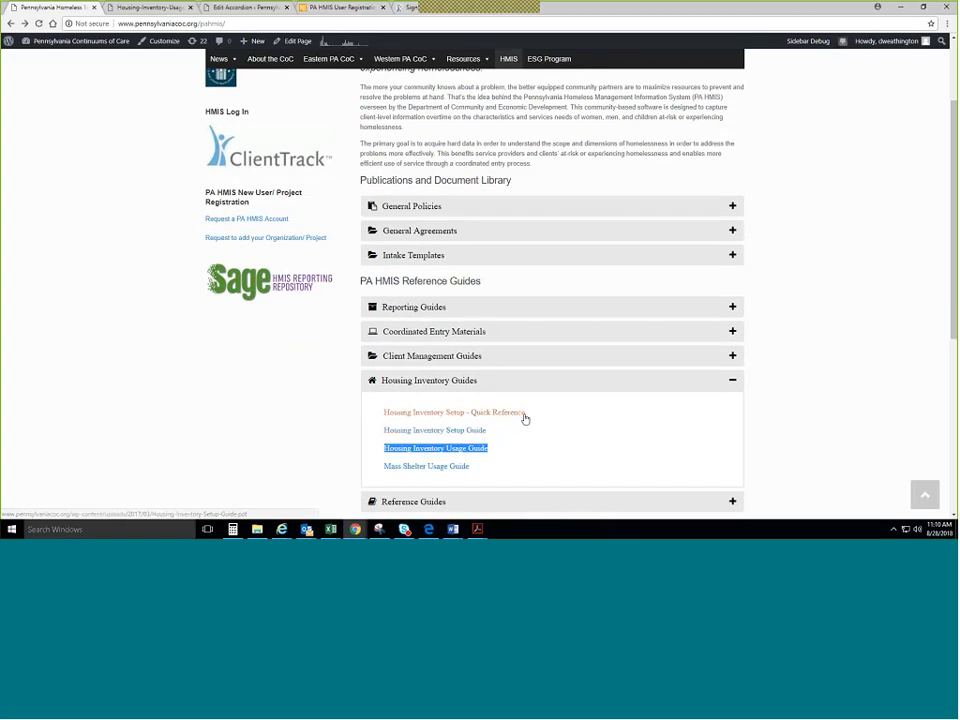
left_click(491, 415)
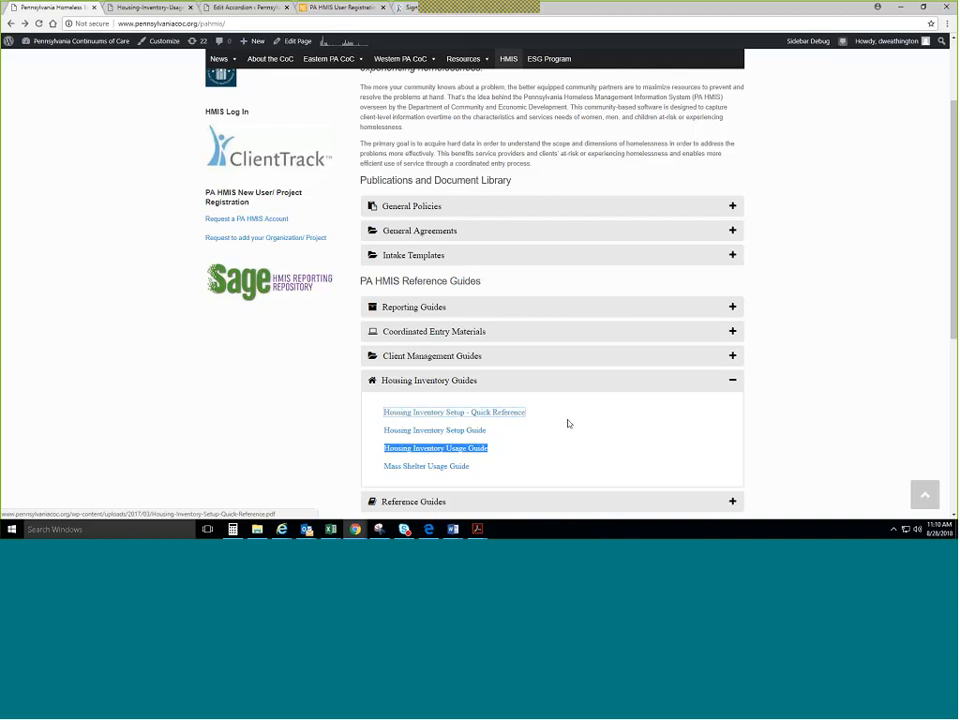
left_click(903, 8)
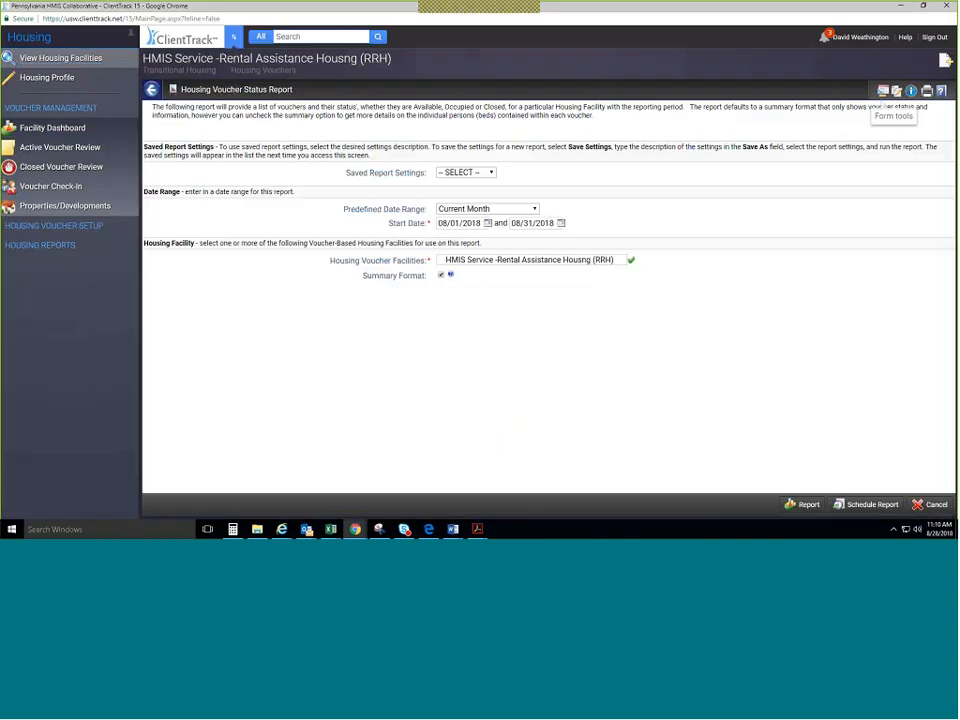
Open Edit Facility Profile for the HMIS Service - Permanent Housing facility via View Housing Facilities.
left_click(14, 228)
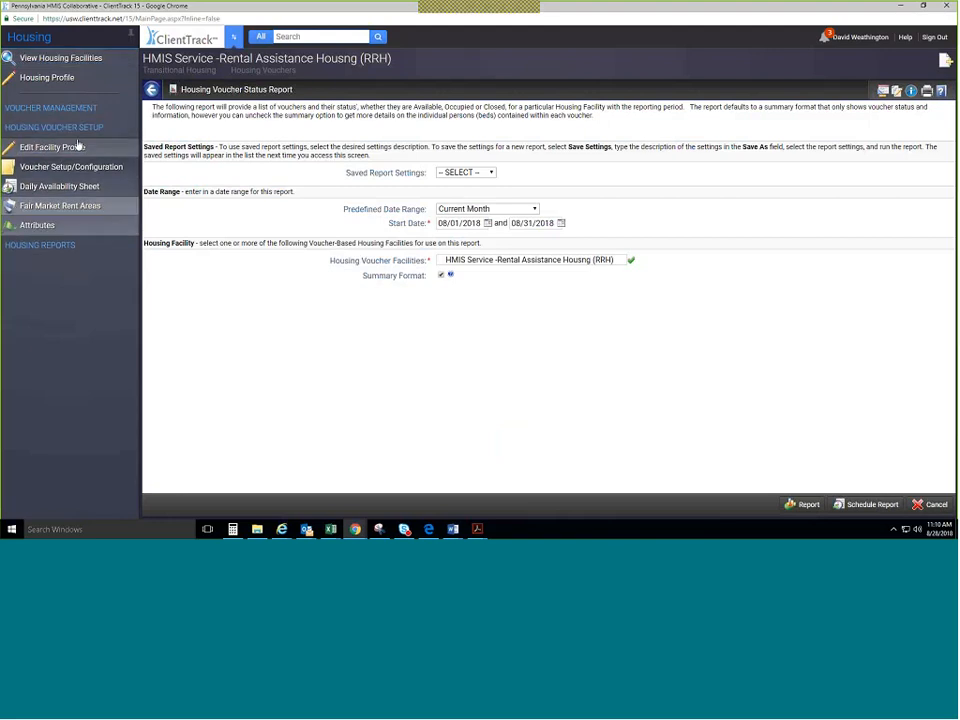
left_click(47, 60)
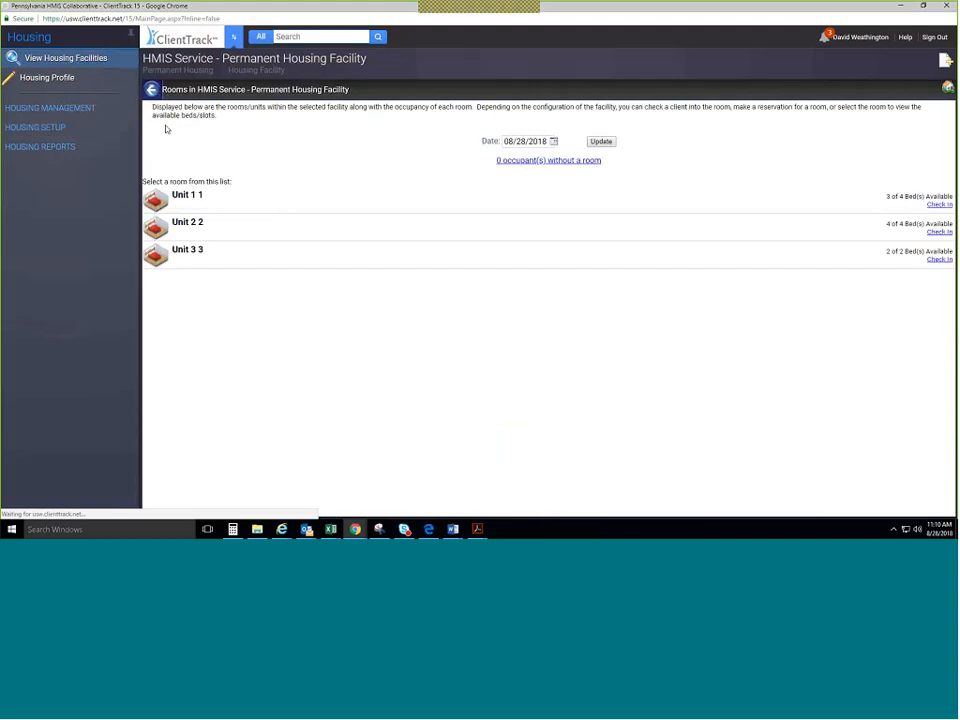
left_click(52, 128)
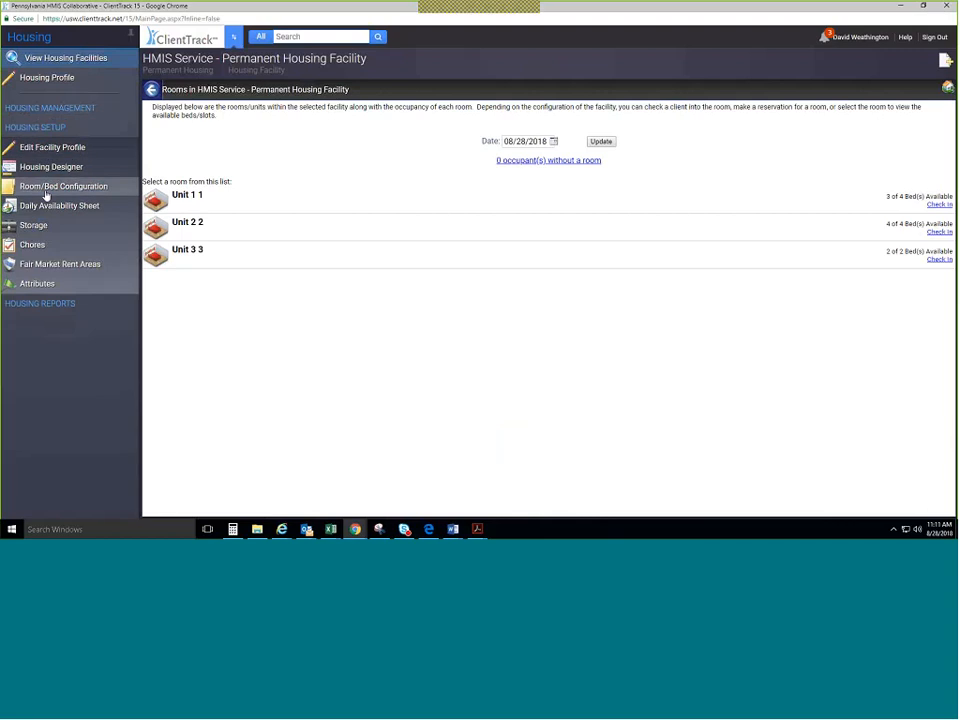
left_click(50, 149)
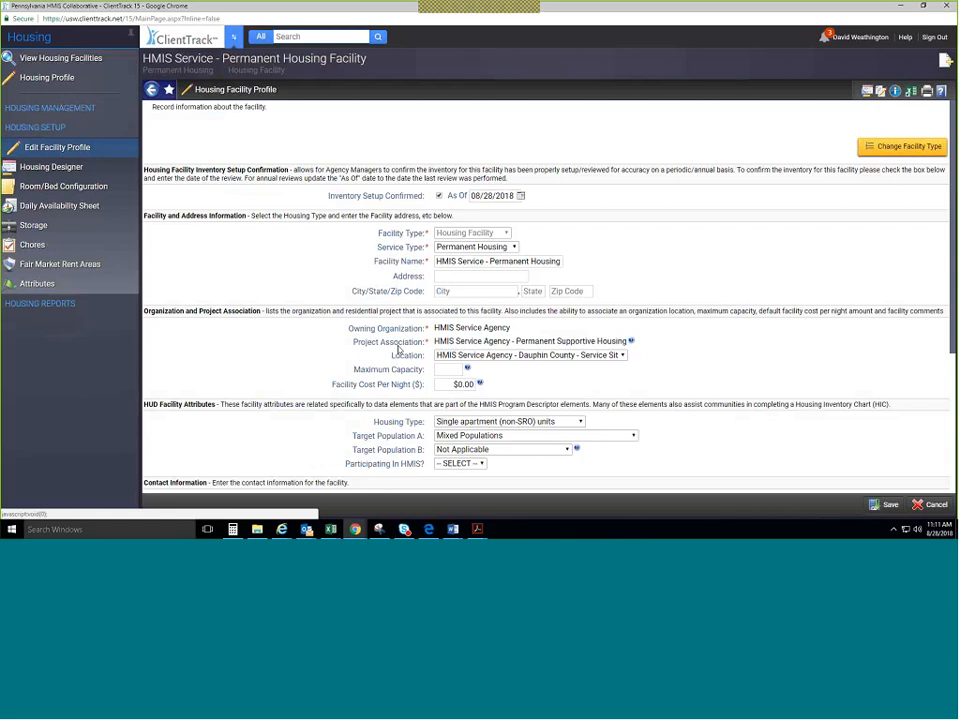
Open the facility's Housing Designer listing Units 1–3 from Room/Bed Configuration.
left_click(73, 189)
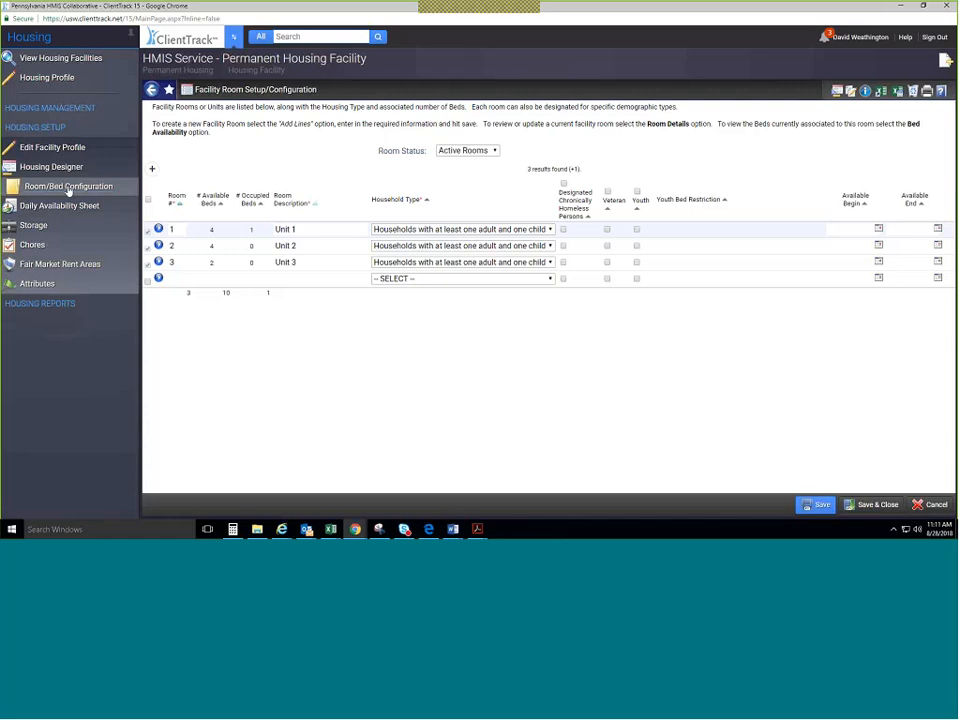
left_click(67, 174)
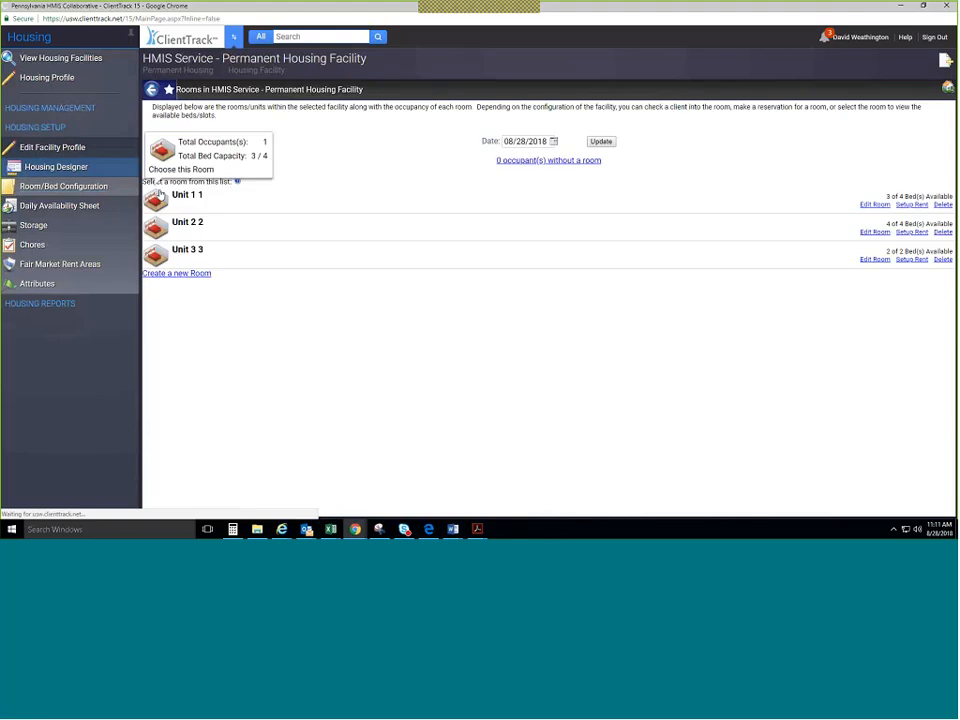
View Unit 1's bed layout, then return to the room and bed configuration table.
double_click(173, 195)
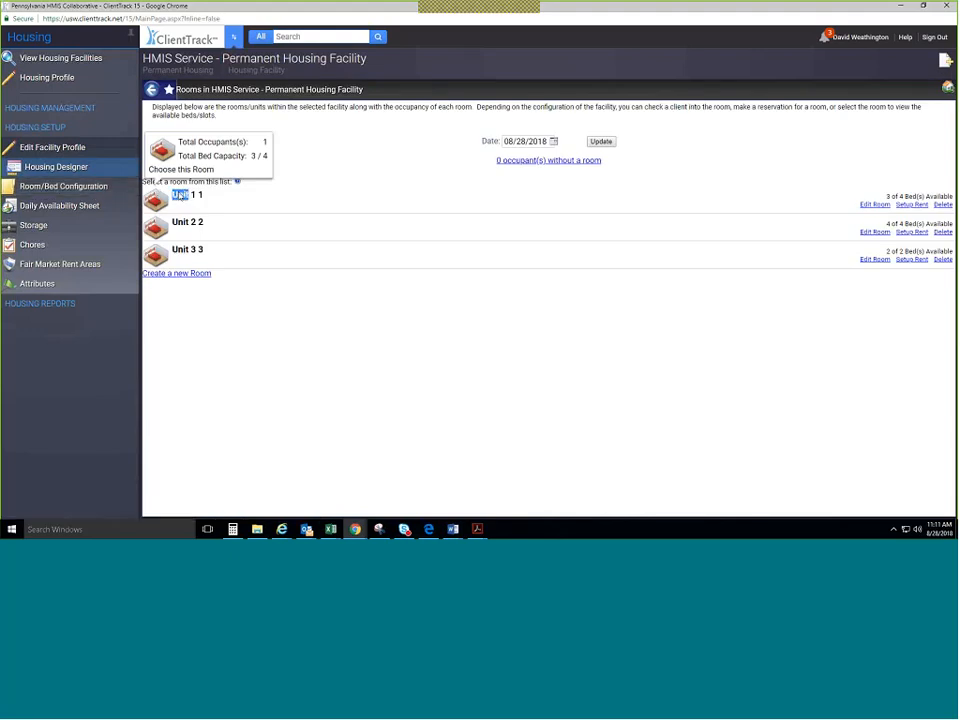
left_click(180, 195)
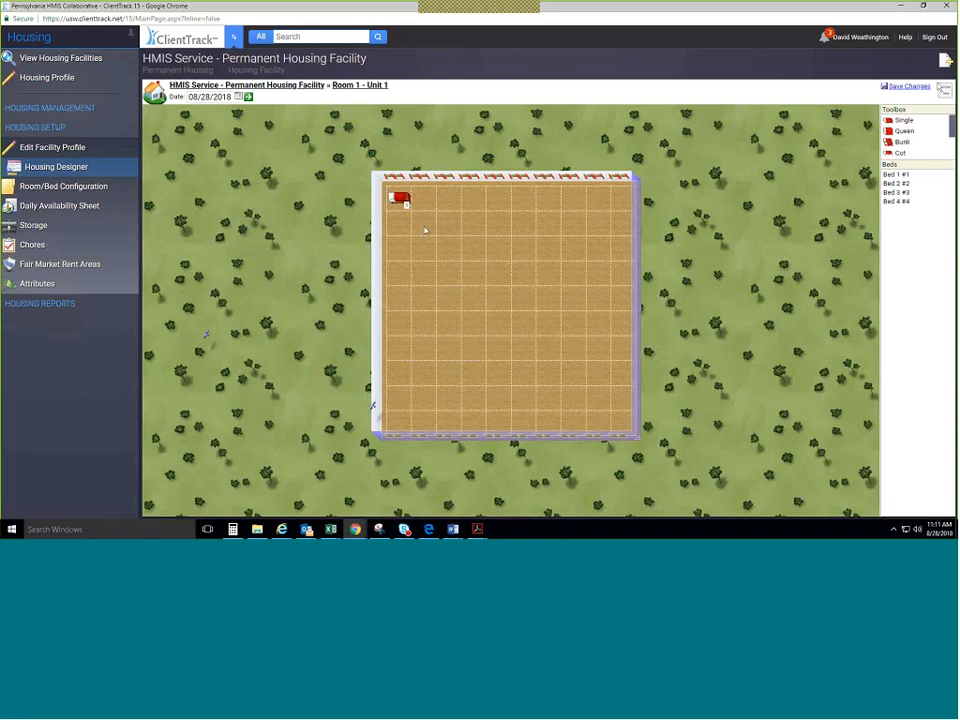
left_click(50, 189)
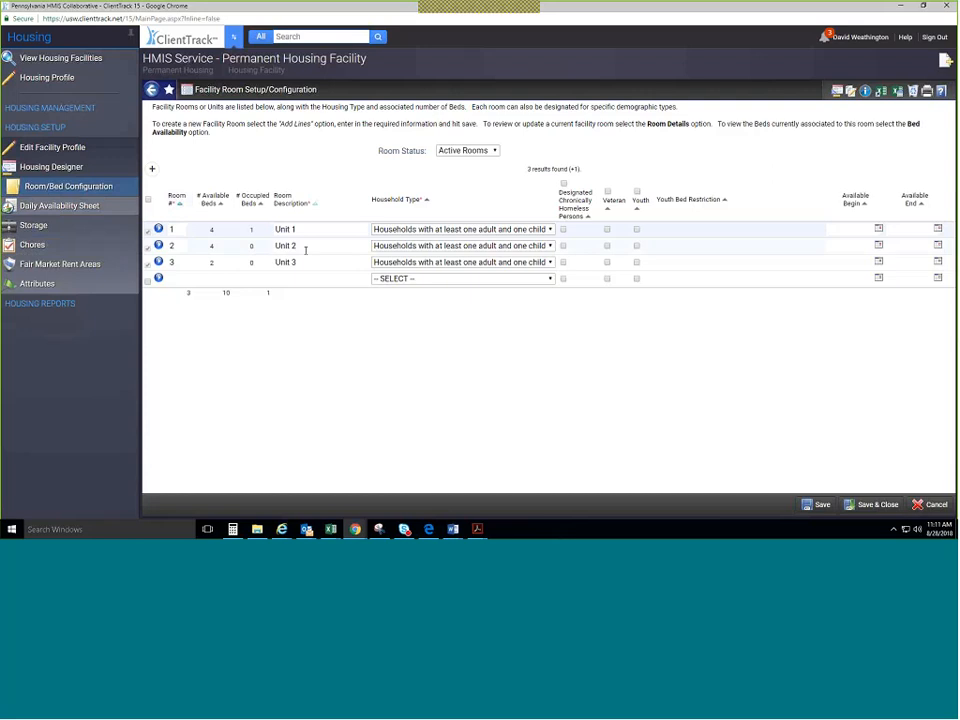
Make Unit 3 a veteran unit for households without children, save, and add a room row.
left_click(429, 200)
left_click(409, 263)
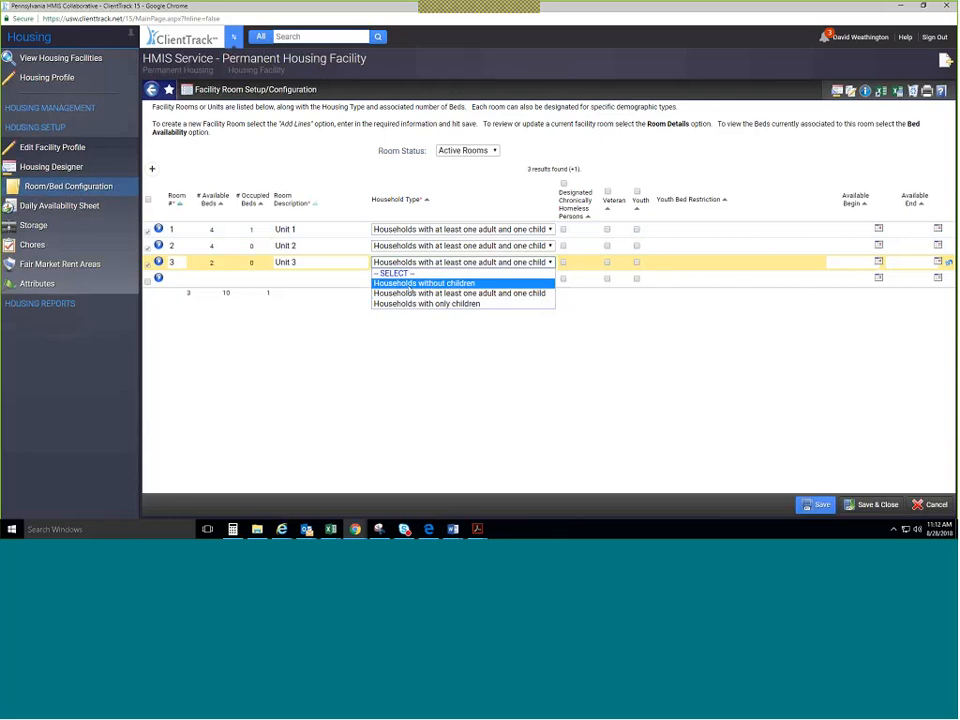
left_click(409, 284)
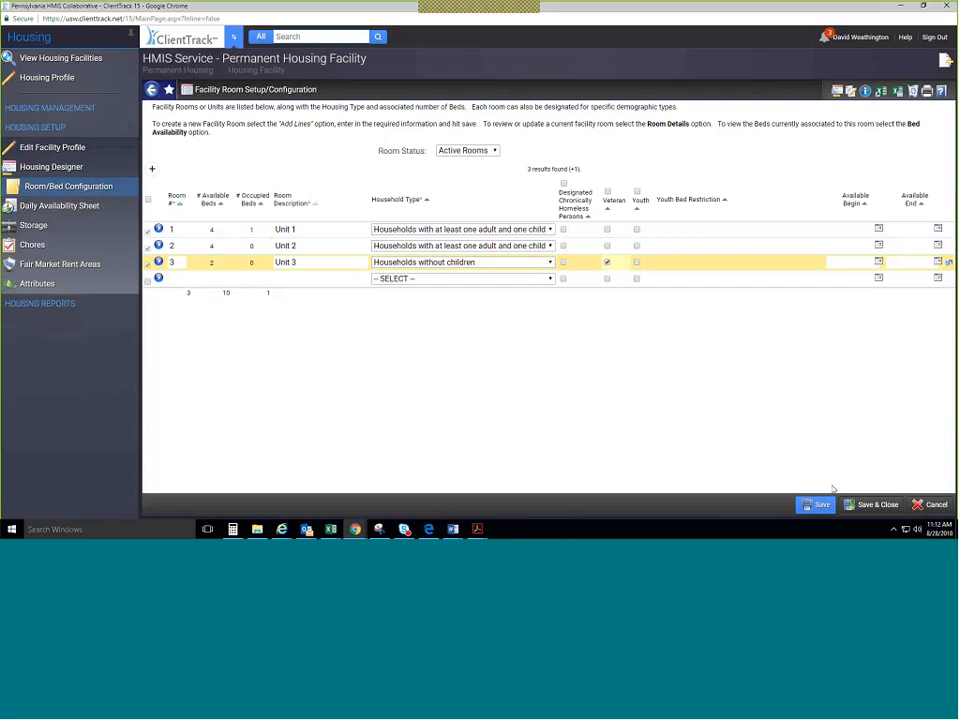
left_click(810, 505)
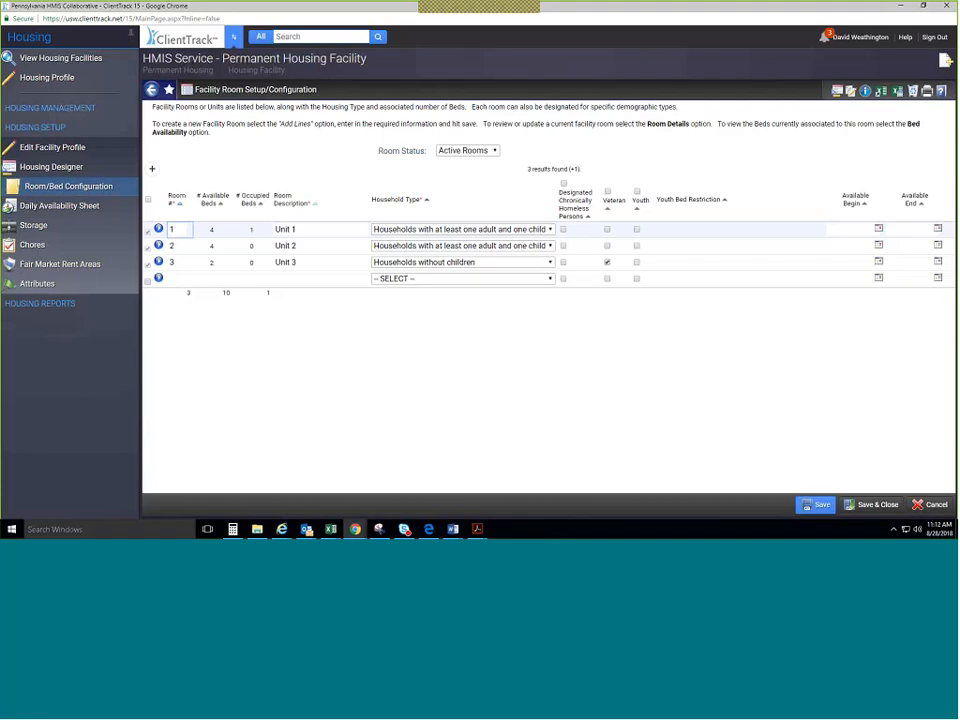
left_click(179, 279)
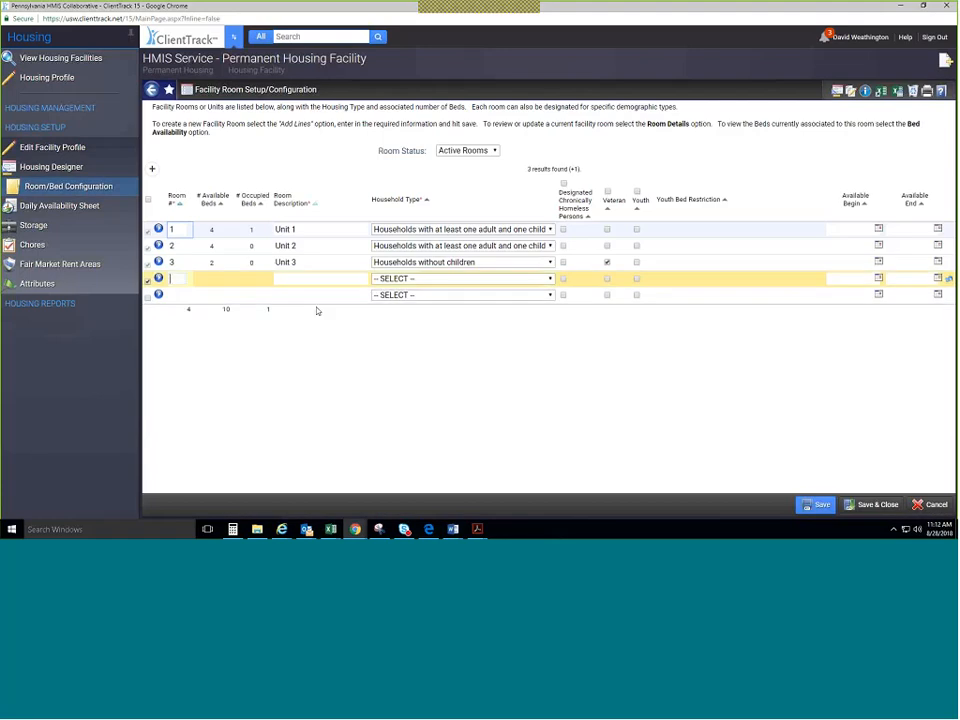
Add rooms 4 and 5, describing room 4 as 'Unit 4' for households without children.
type("4")
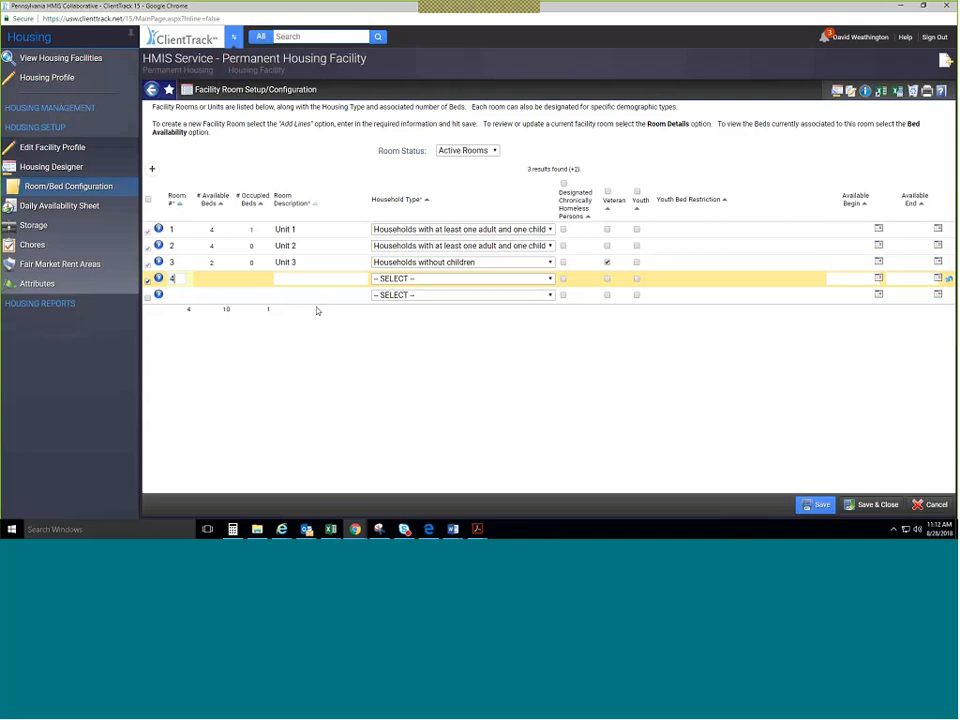
left_click(152, 172)
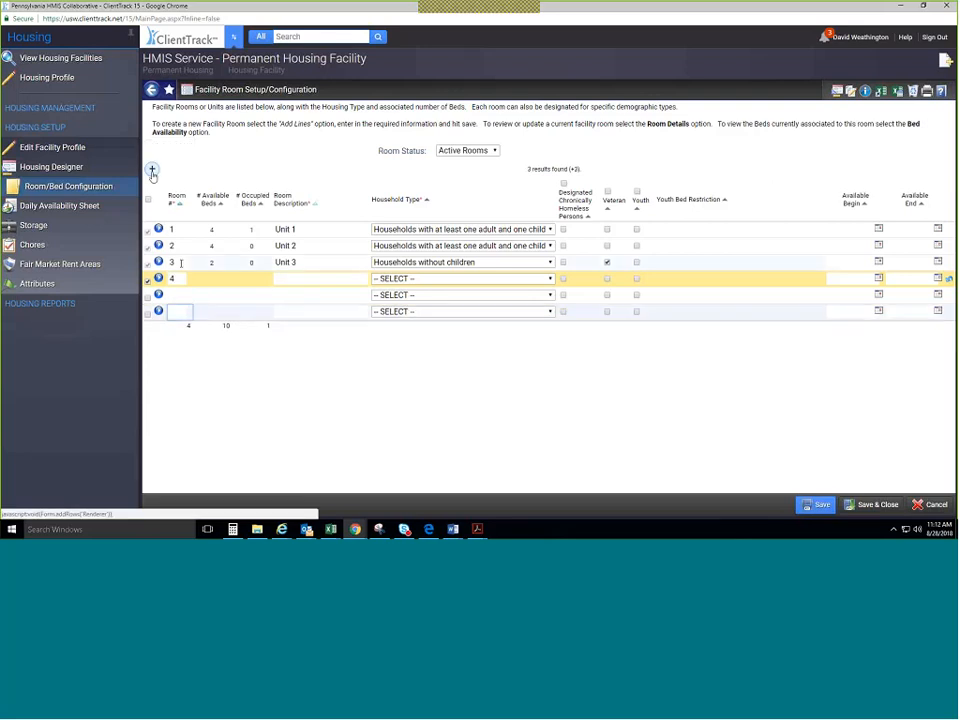
left_click(180, 295)
type("5")
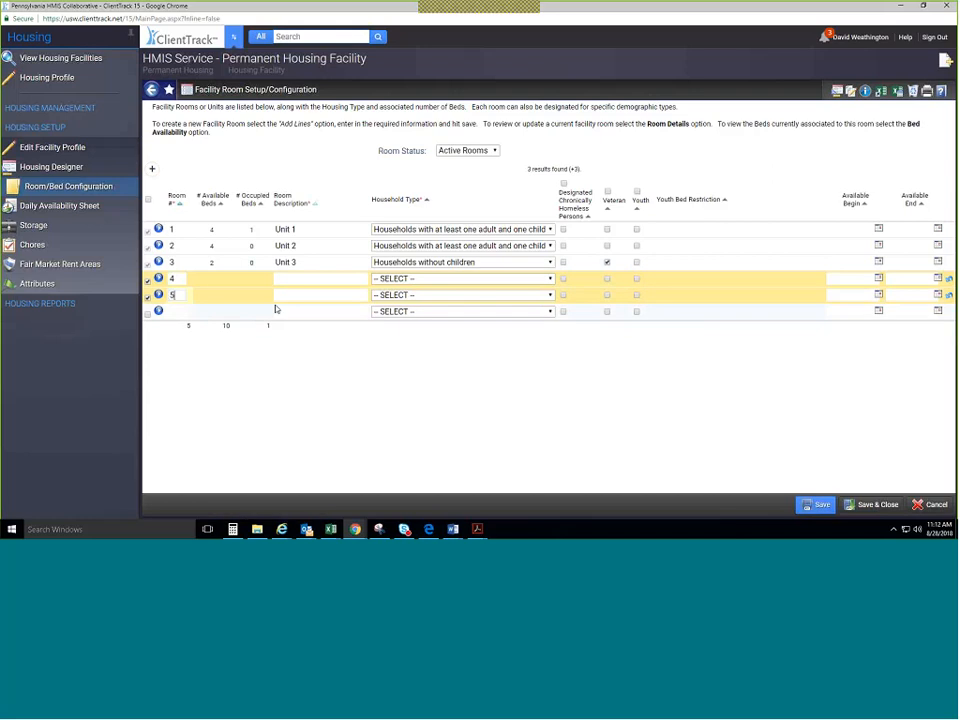
left_click(210, 280)
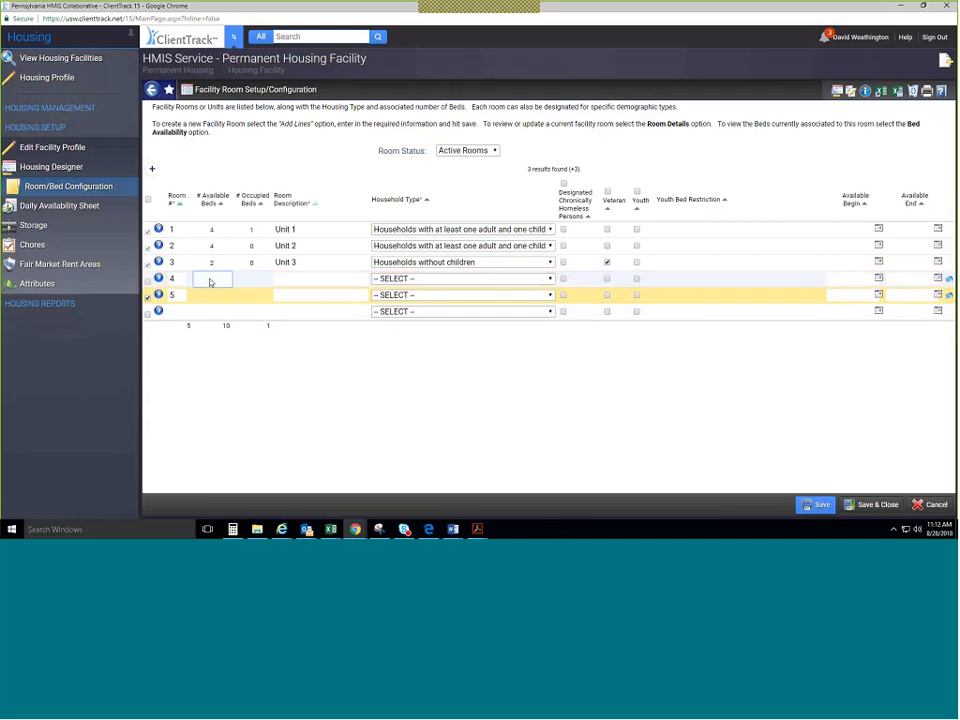
left_click(321, 281)
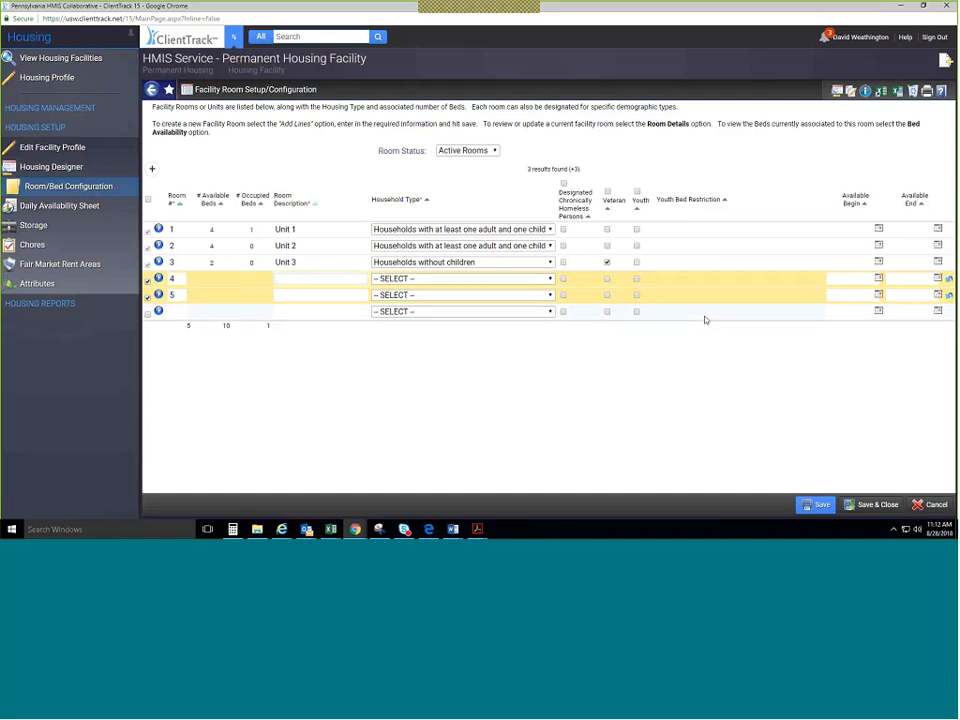
type("Unit $")
key("Tab")
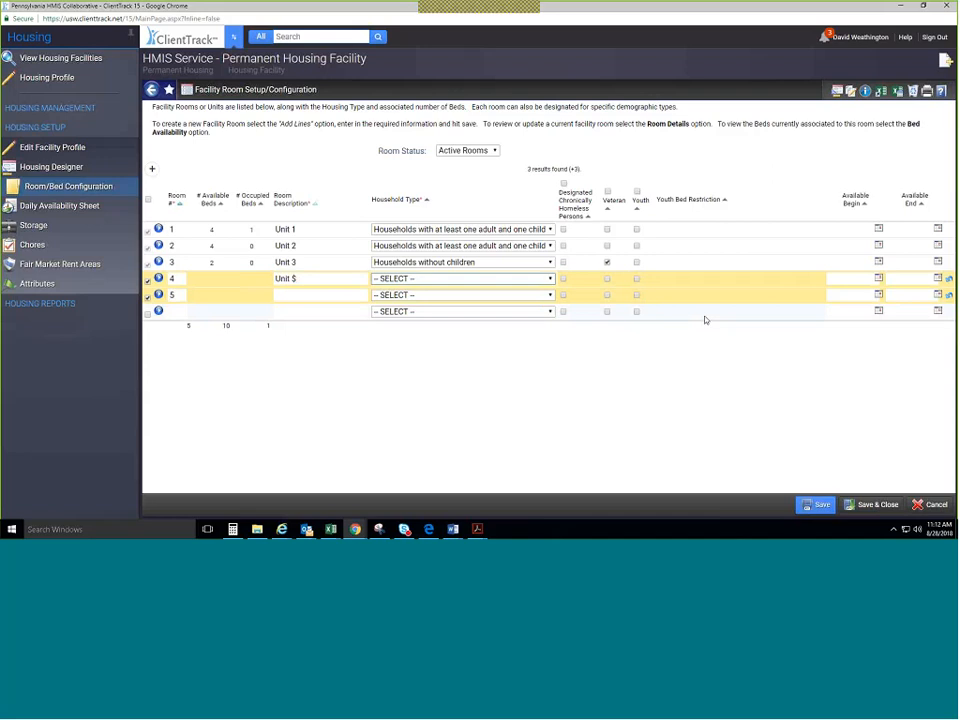
key("shift+Tab")
left_click(326, 277)
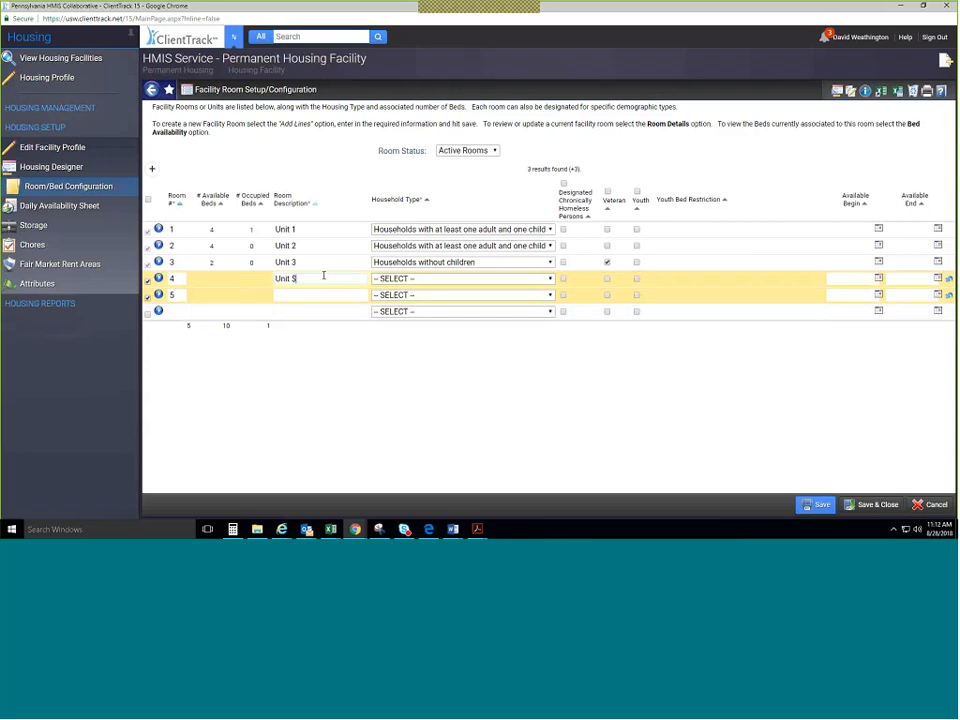
key("BackSpace")
type("4")
left_click(424, 279)
left_click(436, 300)
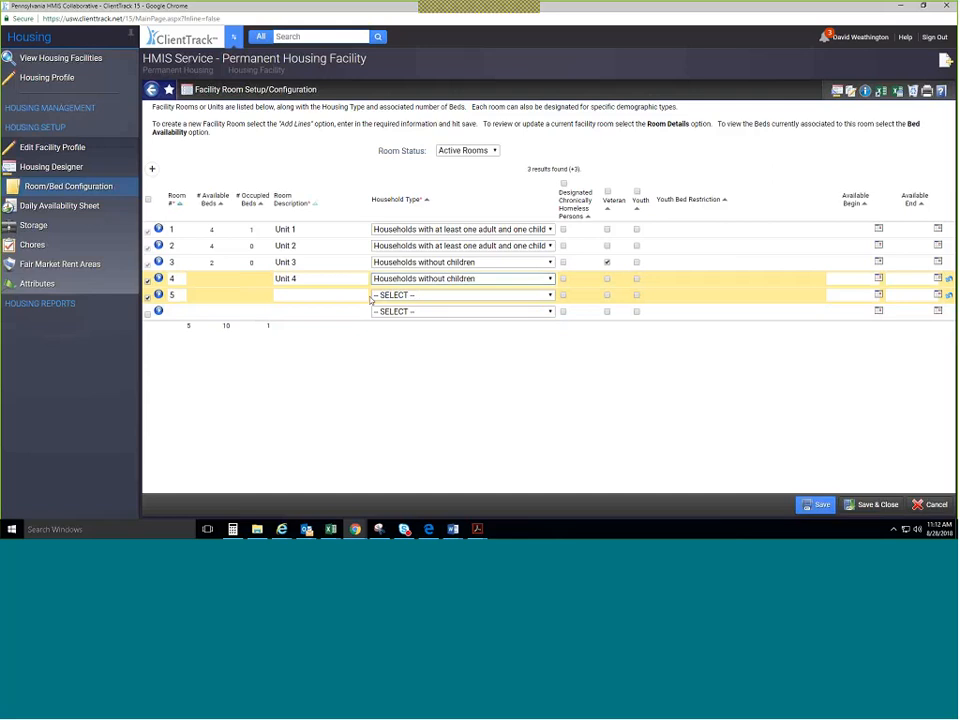
Describe room 5 as 'Unit 5' for households without children, mark both chronically homeless, and save.
left_click(311, 294)
type("U")
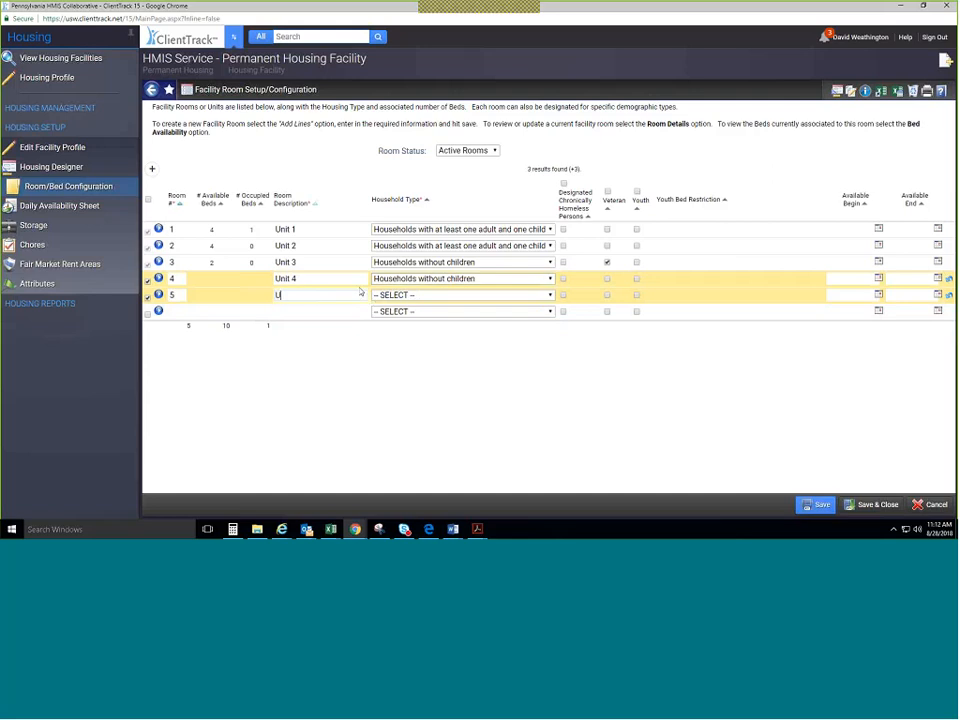
type("nit 5")
left_click(452, 298)
left_click(493, 322)
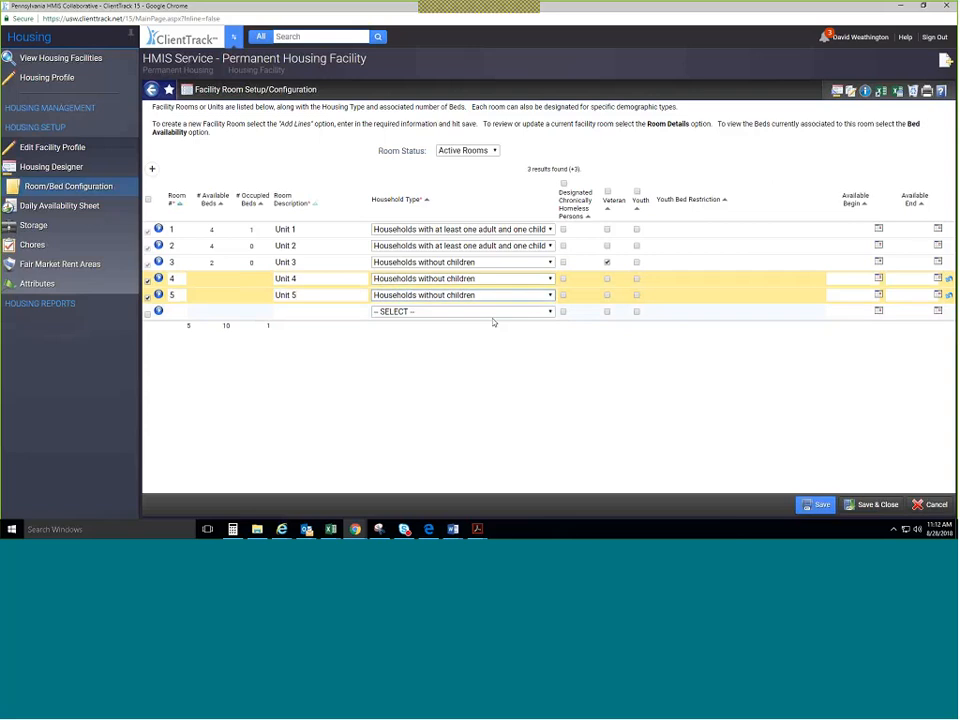
left_click(564, 296)
left_click(564, 279)
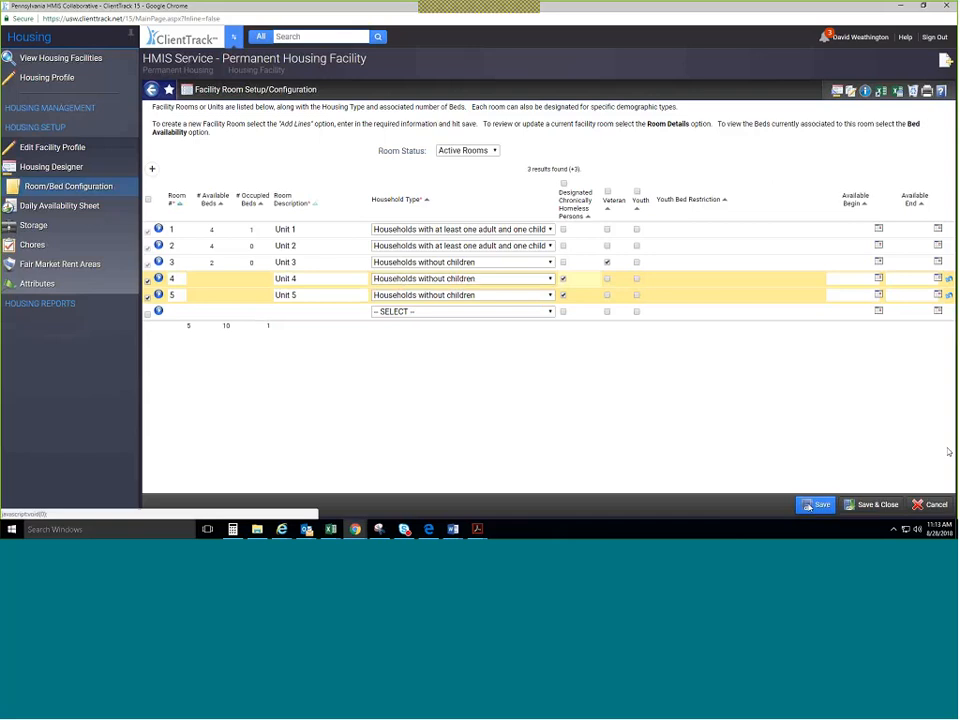
left_click(812, 505)
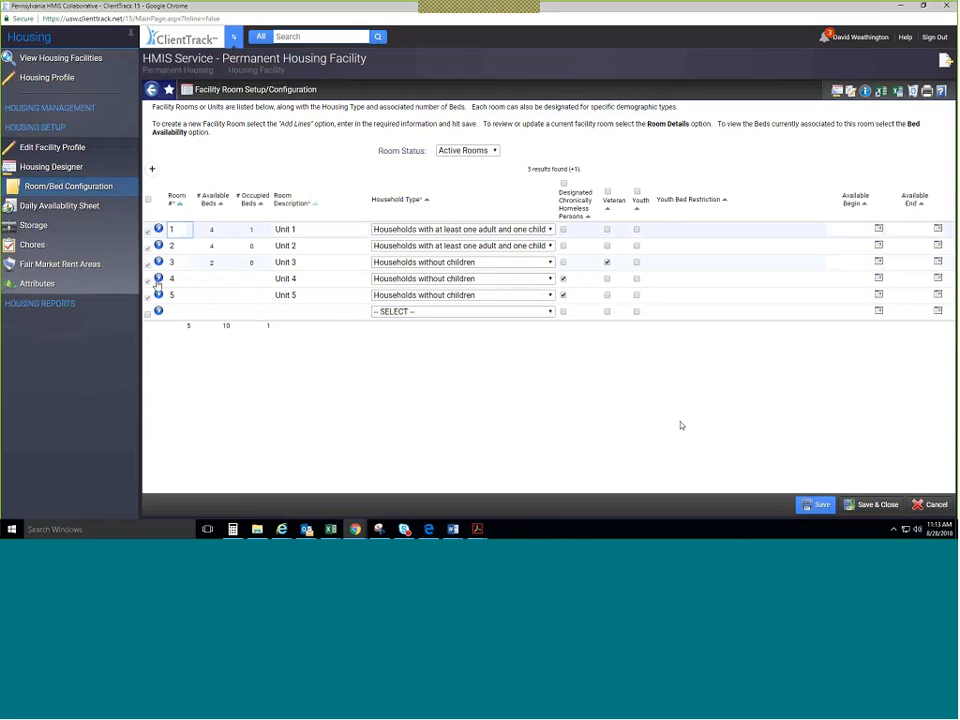
In Unit 4's bed list, enter bed number 1 described as 'Bed #1'.
left_click(158, 279)
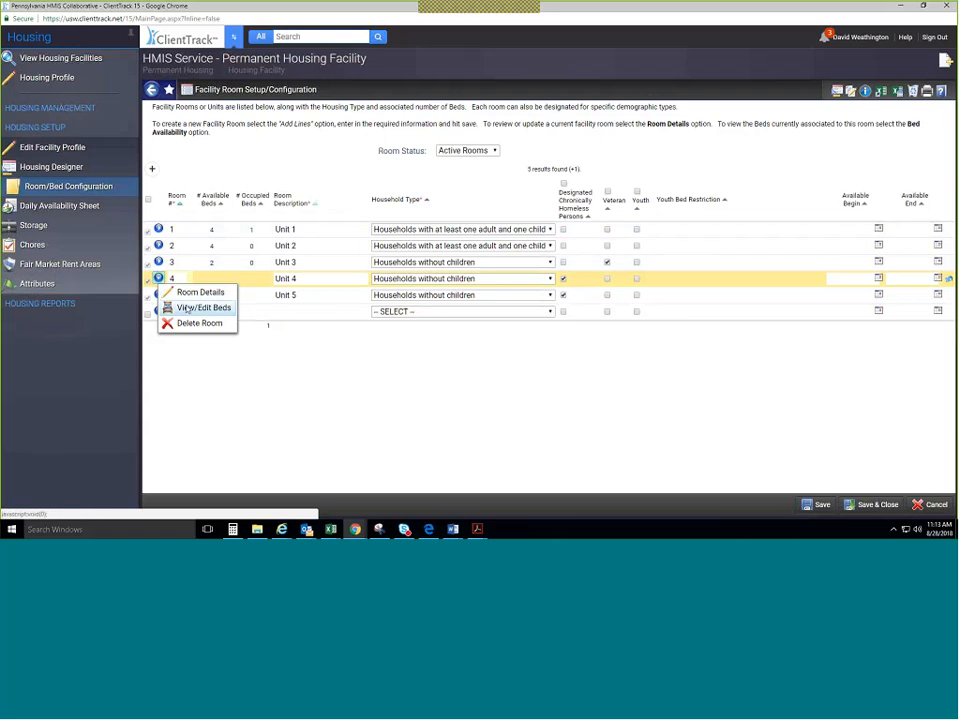
left_click(187, 309)
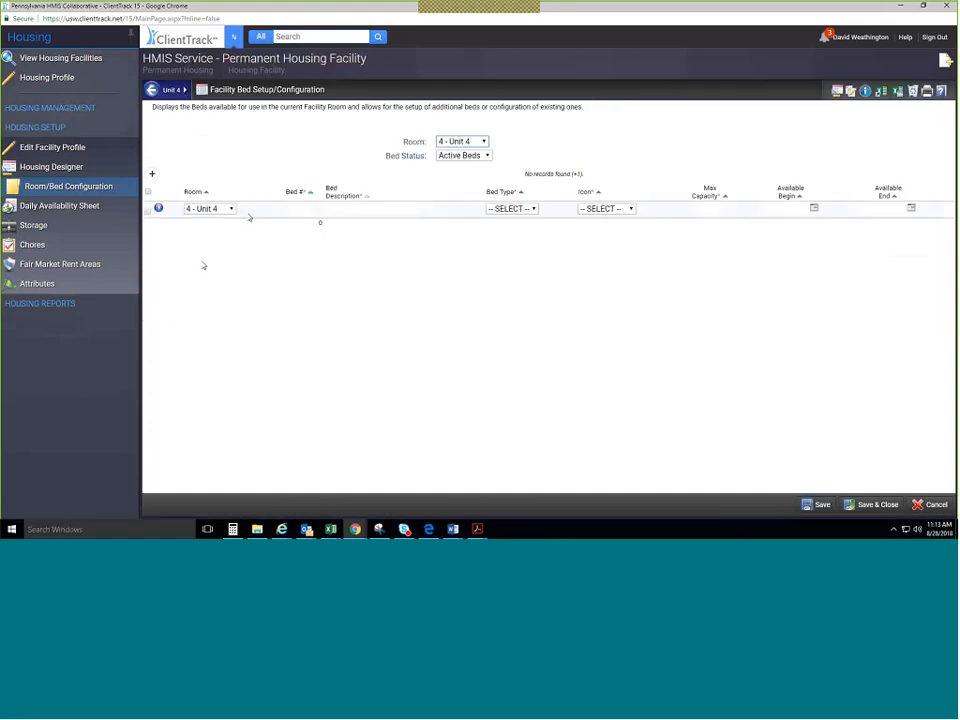
left_click(292, 208)
type("1")
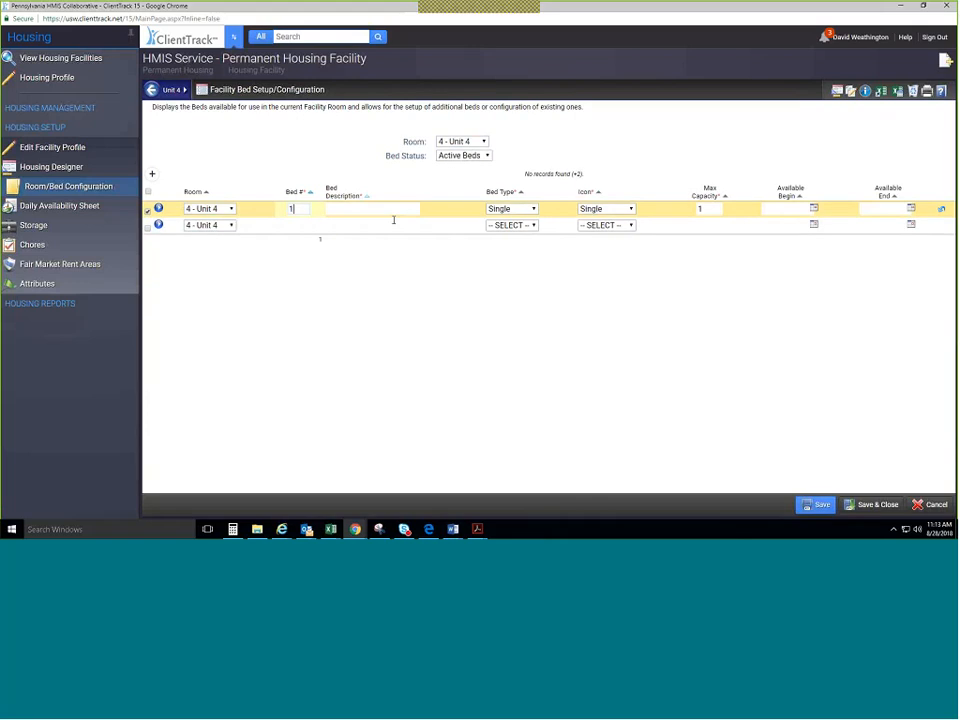
key("Tab")
type("Bed #1")
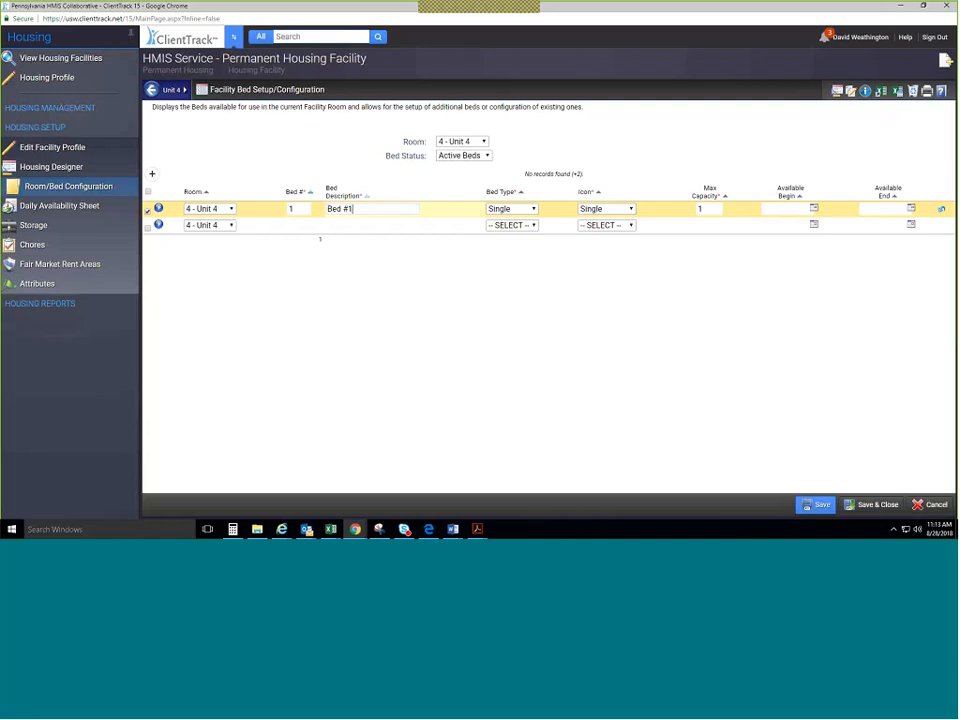
Try Double as Bed #1's type, then keep it Single with its icon unchanged.
left_click(531, 209)
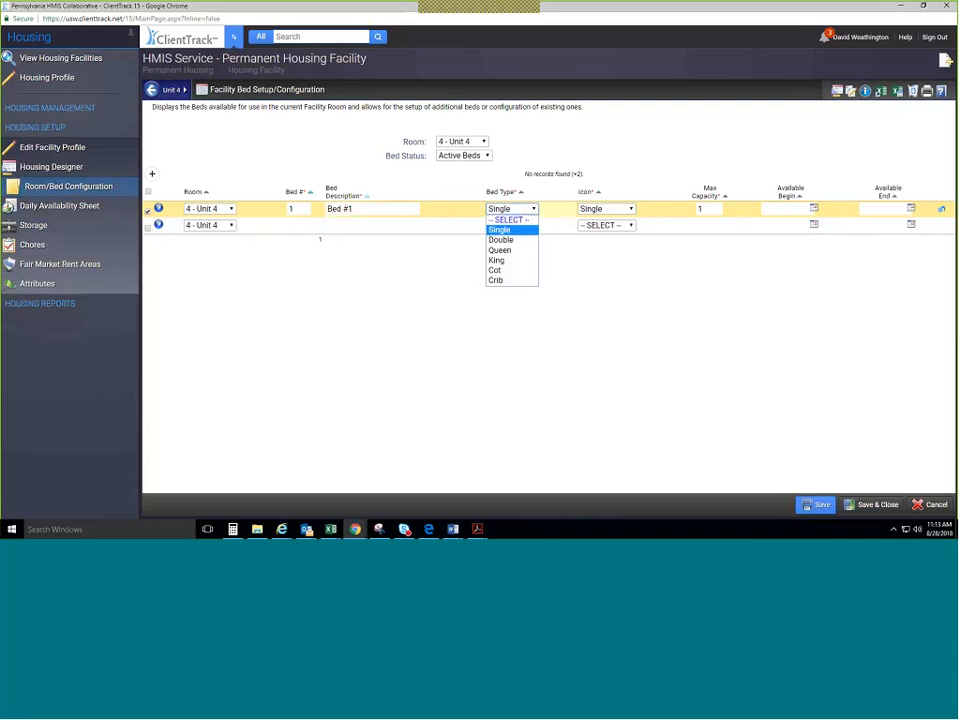
left_click(520, 240)
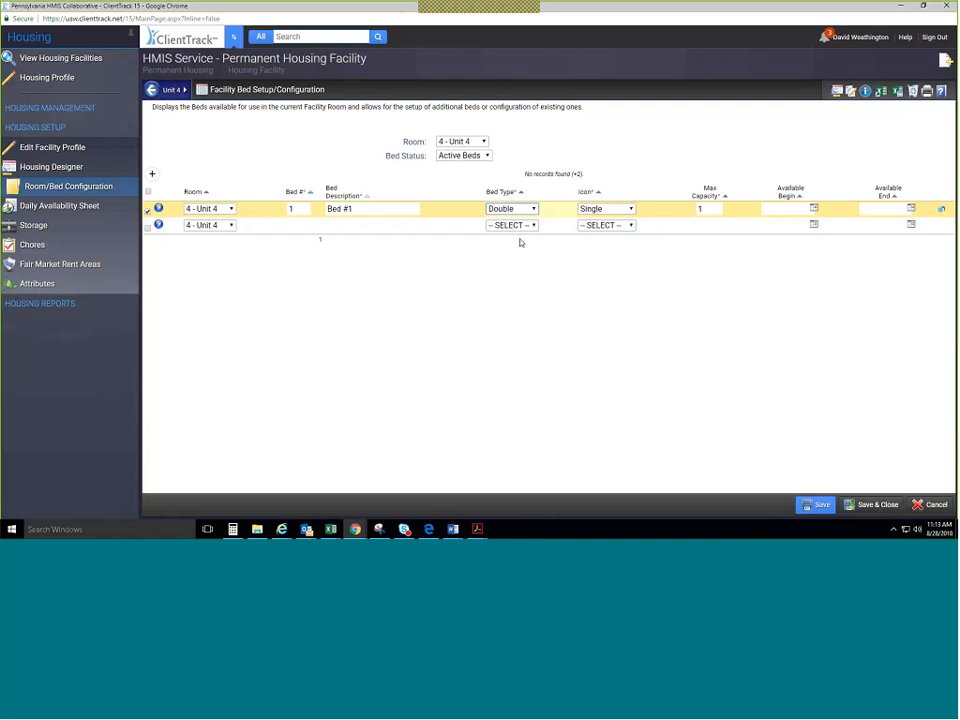
left_click(610, 209)
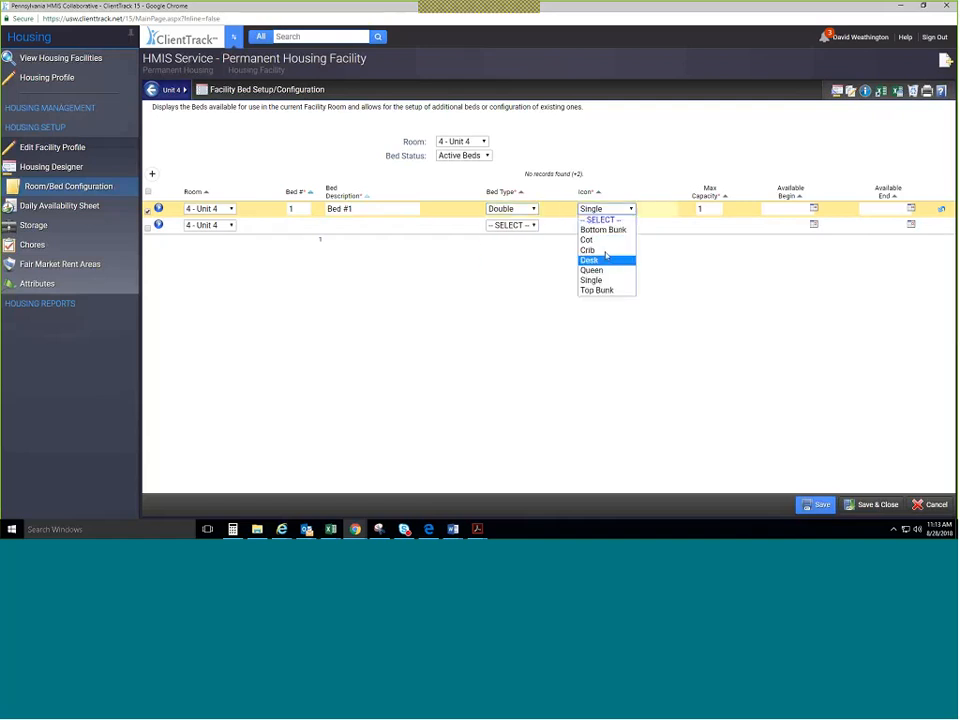
left_click(525, 262)
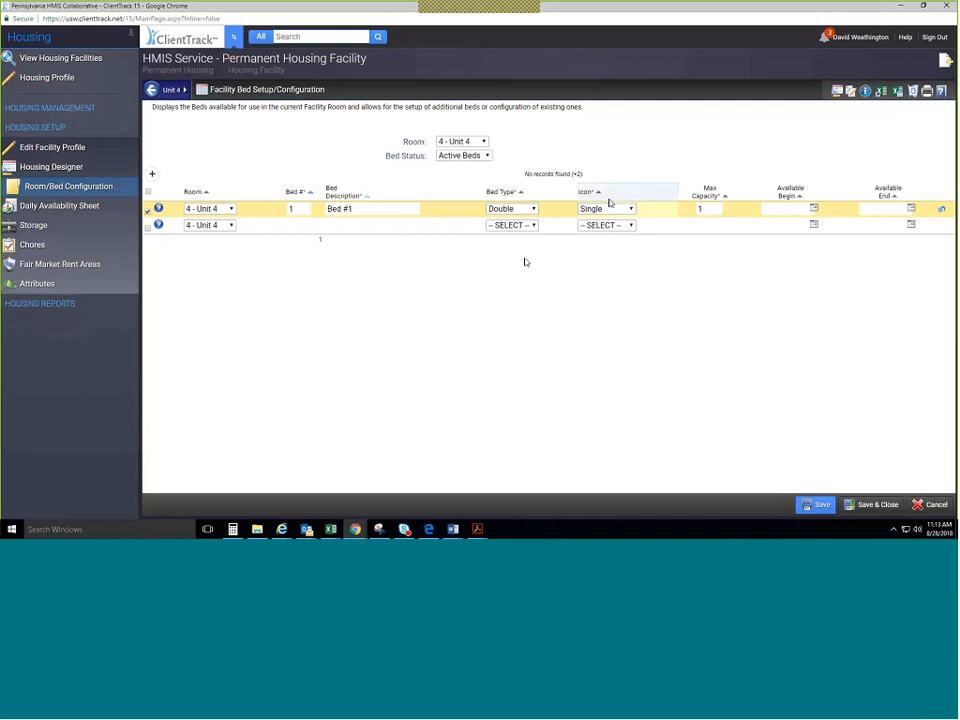
left_click(530, 209)
left_click(531, 230)
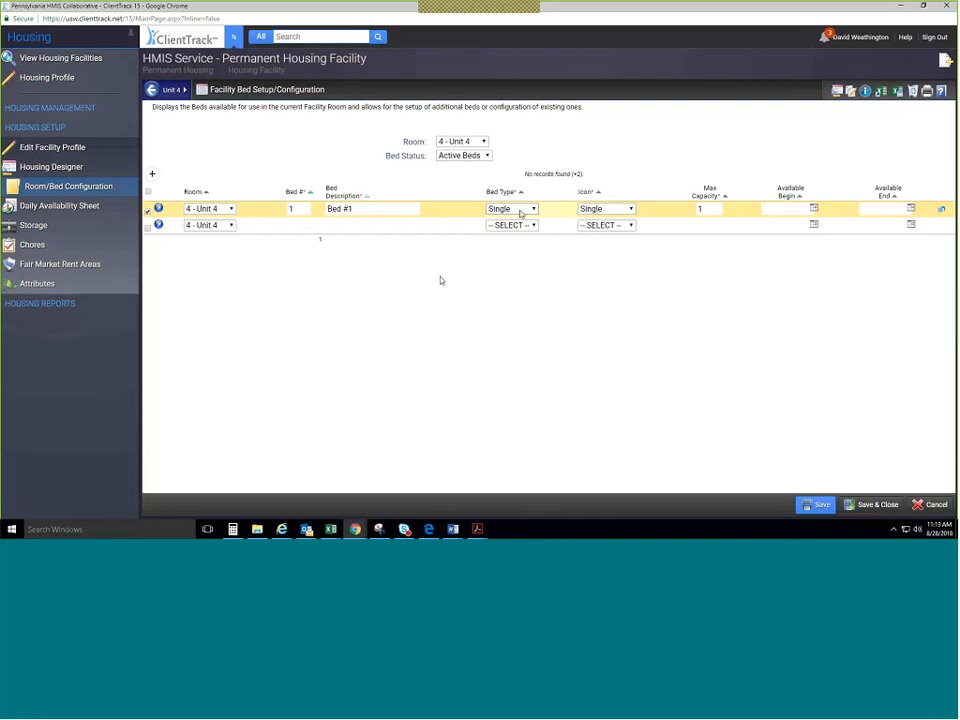
left_click(520, 210)
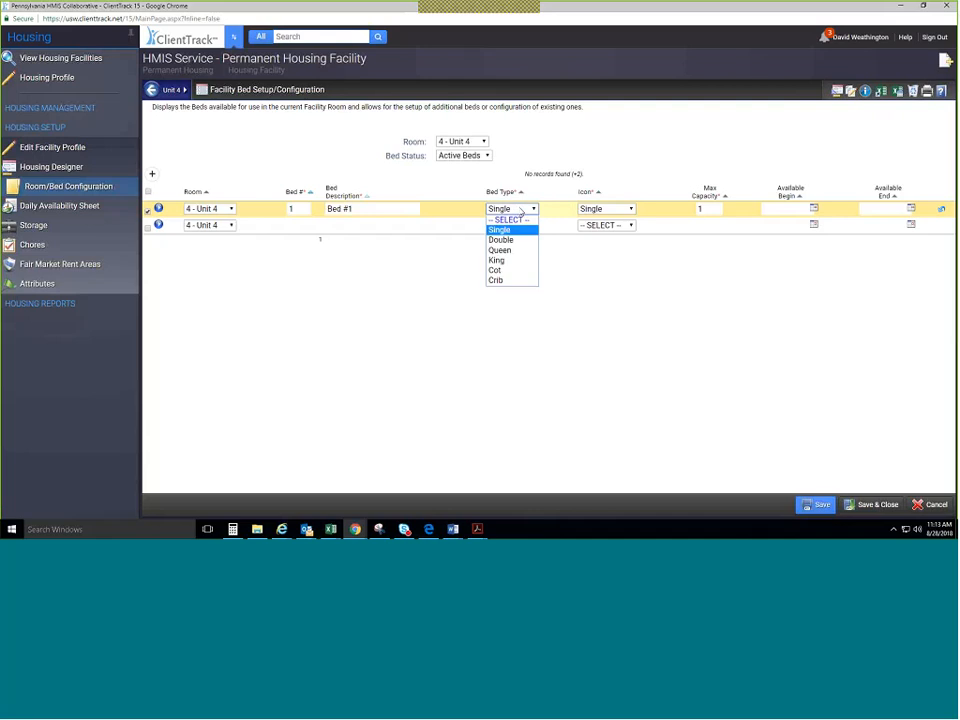
left_click(521, 211)
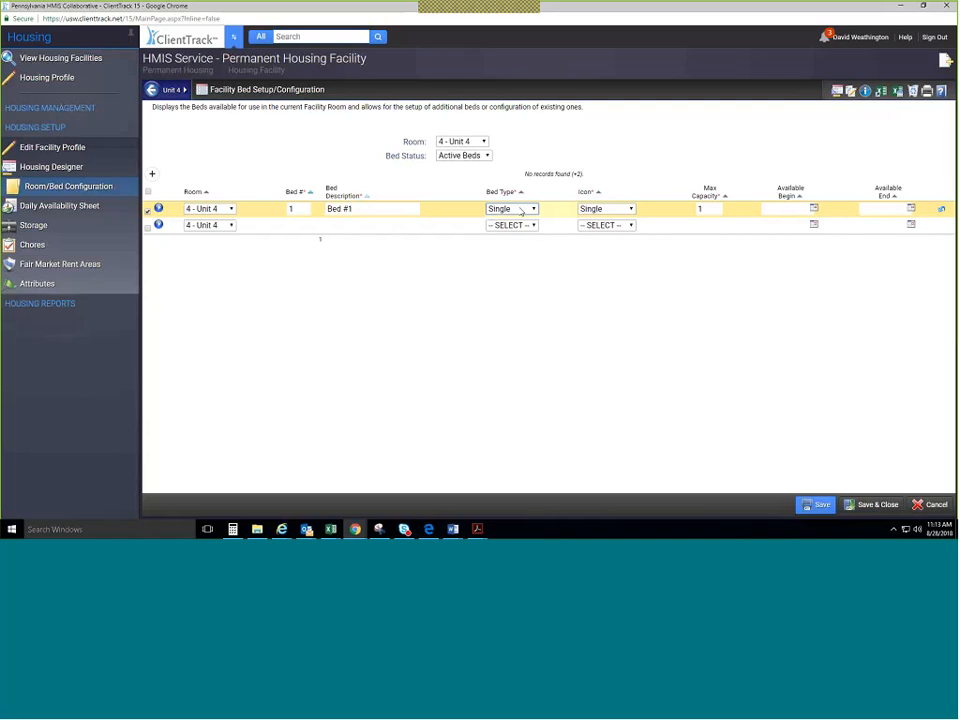
left_click(583, 211)
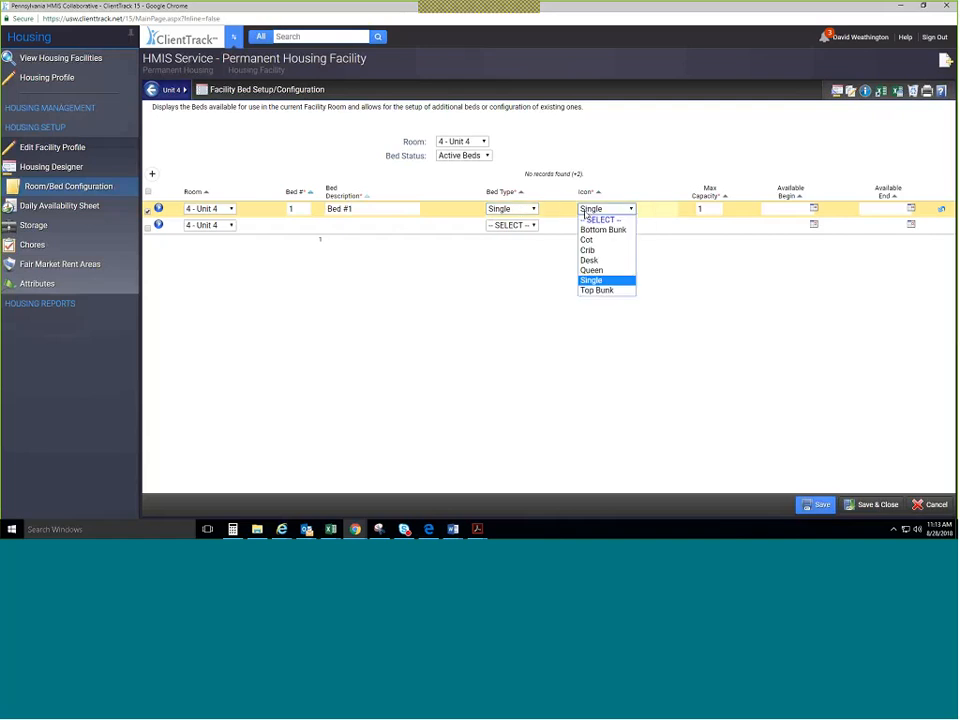
left_click(583, 211)
Add bed 2 as a Crib with Crib icon, described 'Pack & Play #1', and save.
left_click(509, 226)
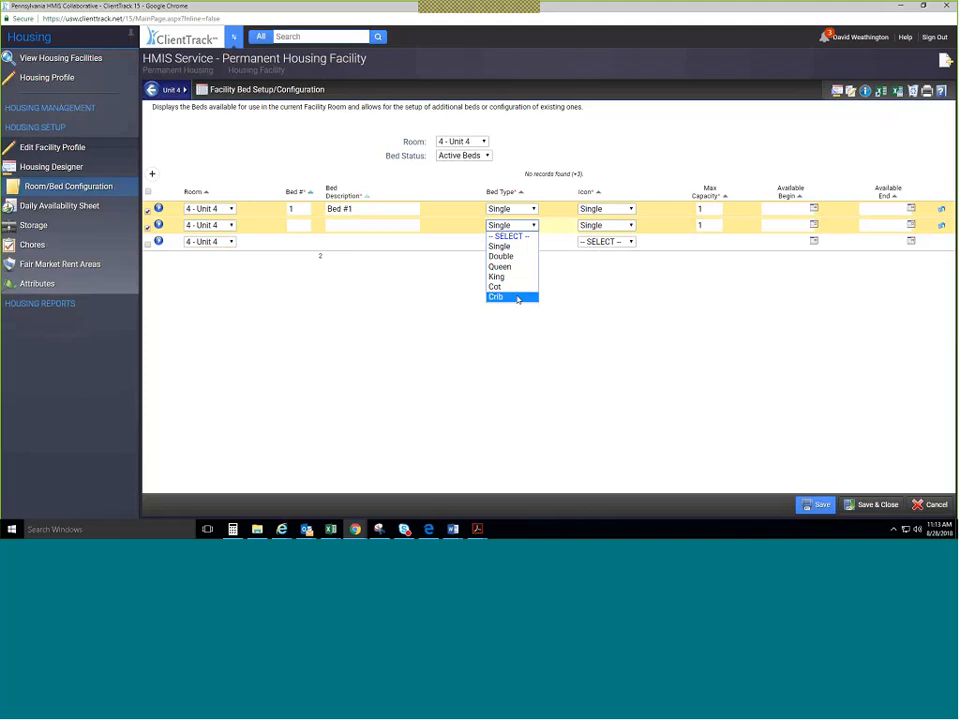
left_click(517, 298)
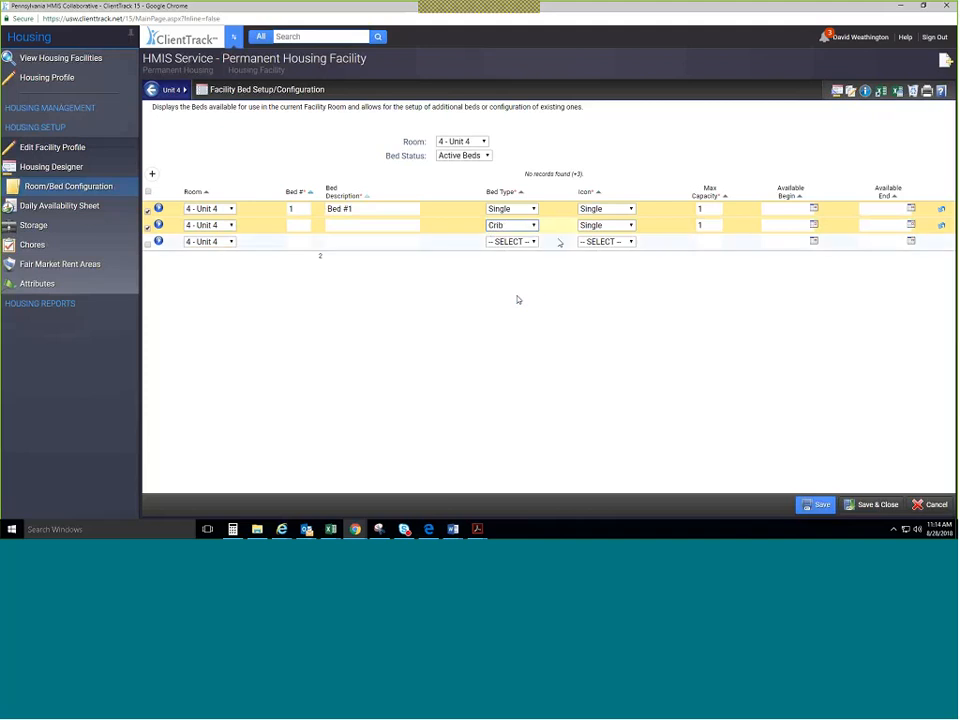
left_click(585, 226)
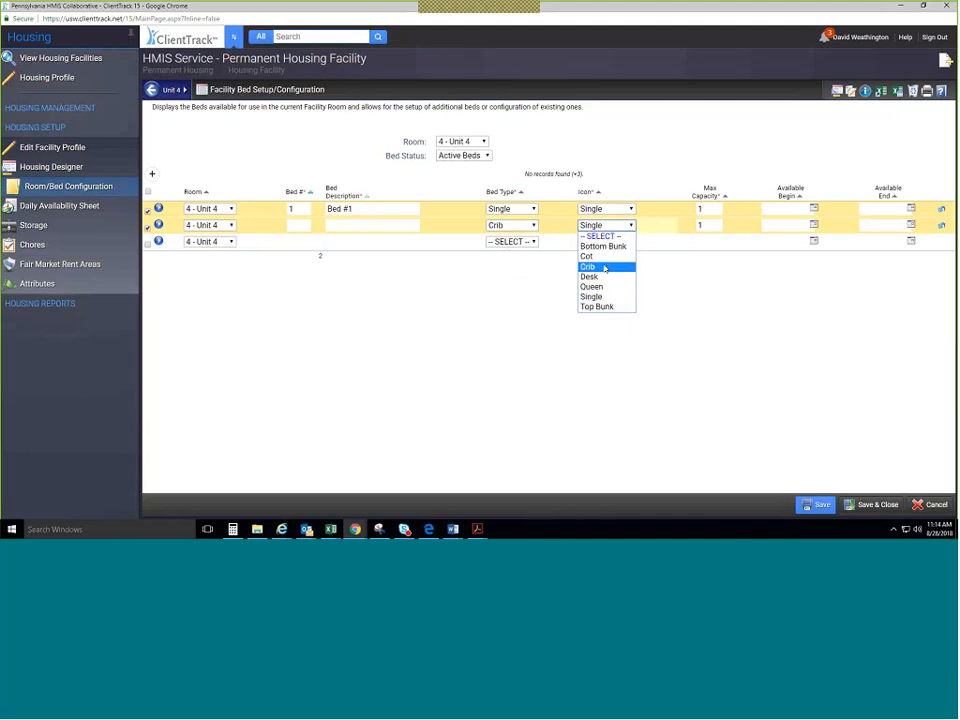
left_click(588, 266)
left_click(292, 225)
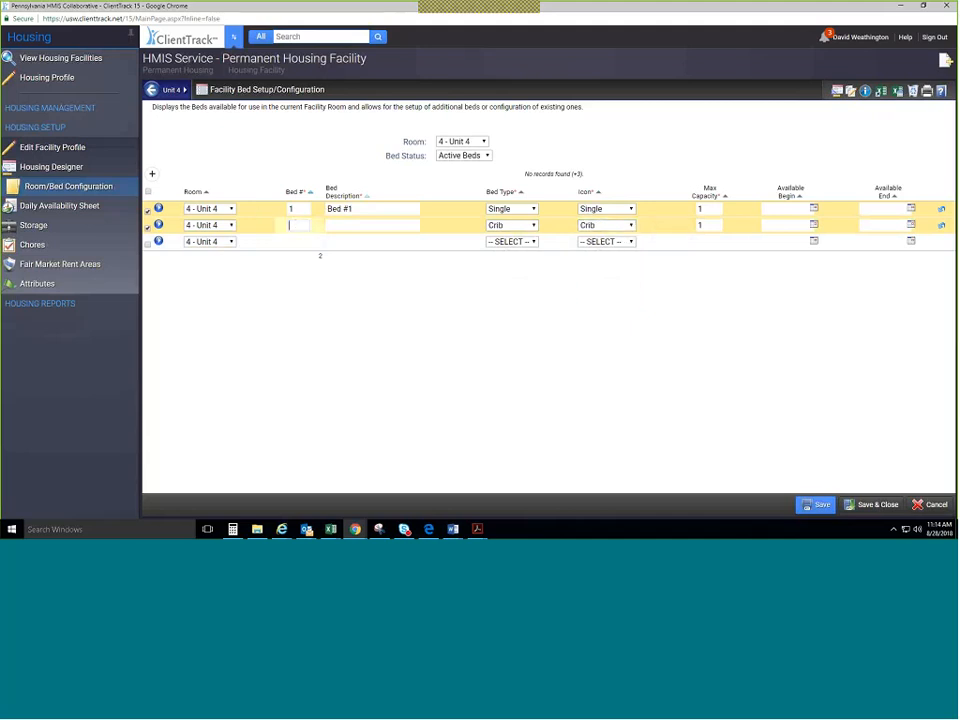
type("2")
key("Tab")
type("P")
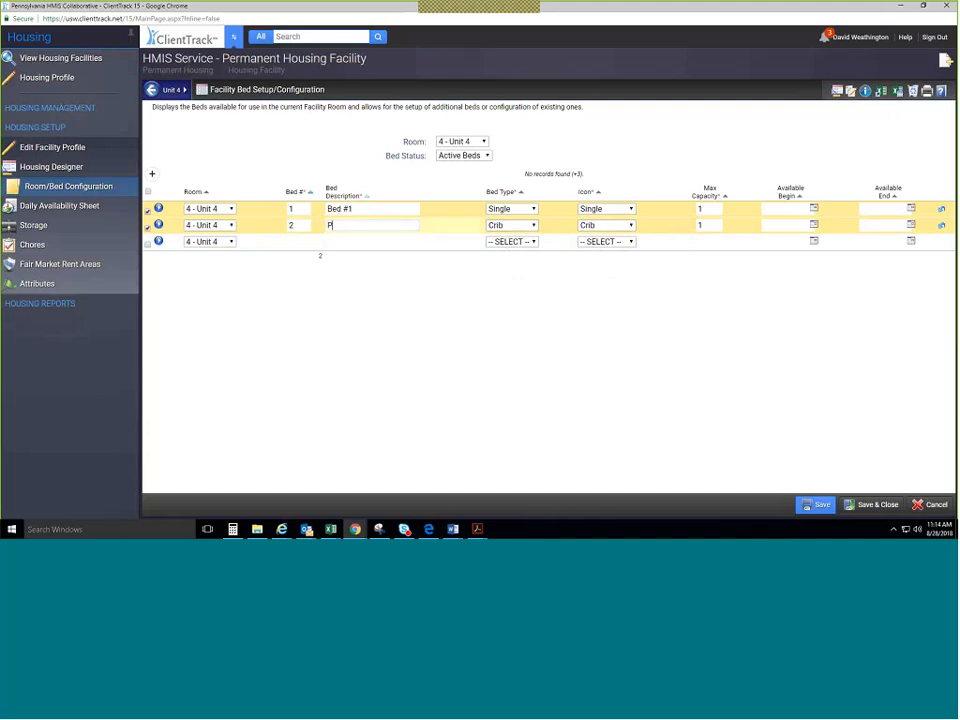
type("ack & Play #1")
left_click(817, 505)
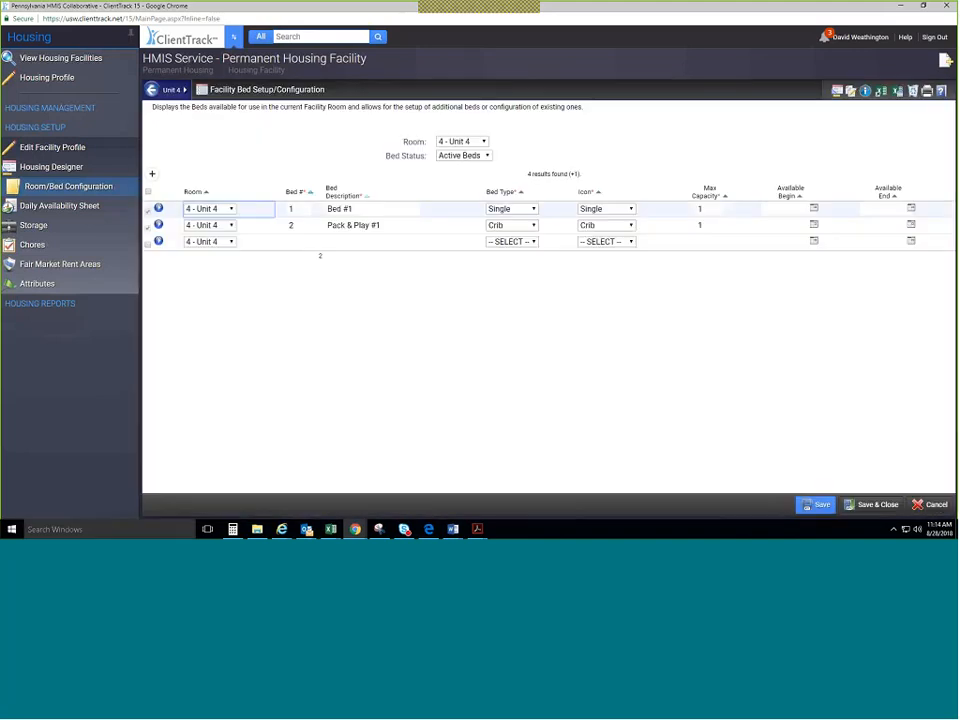
Give Unit 5 bed number 1 described 'Bed 1' and save back to the room list.
left_click(876, 505)
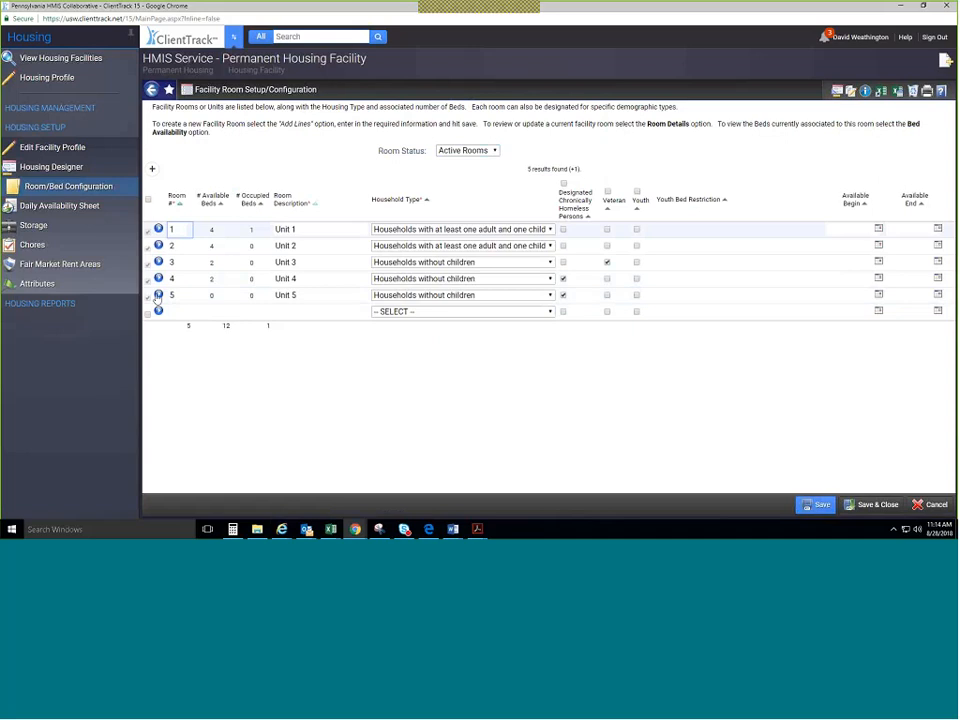
left_click(157, 295)
left_click(182, 324)
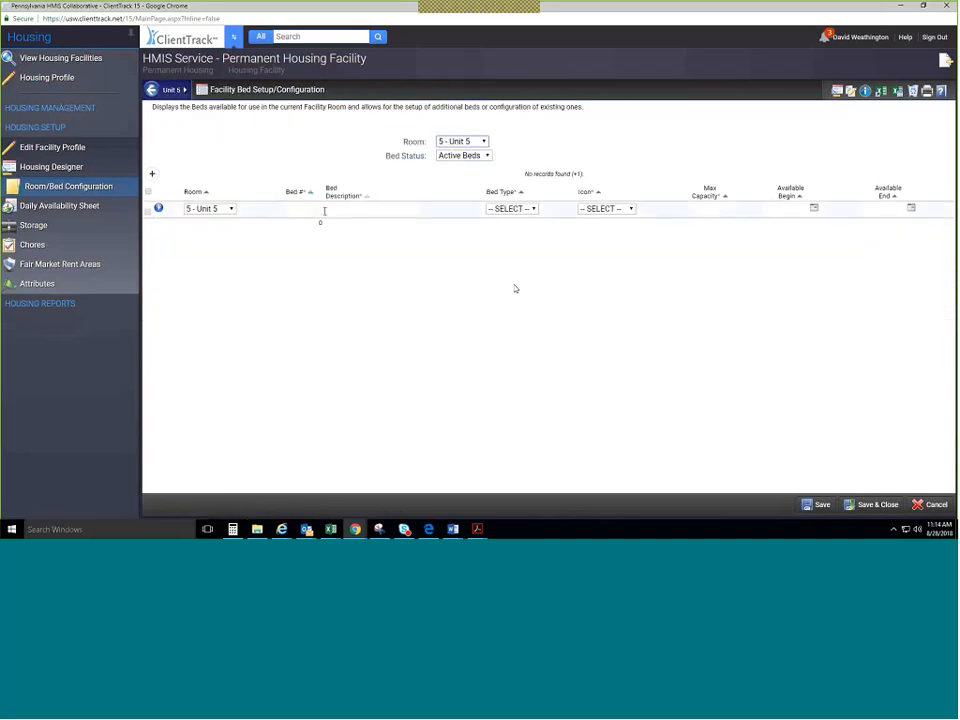
type("1")
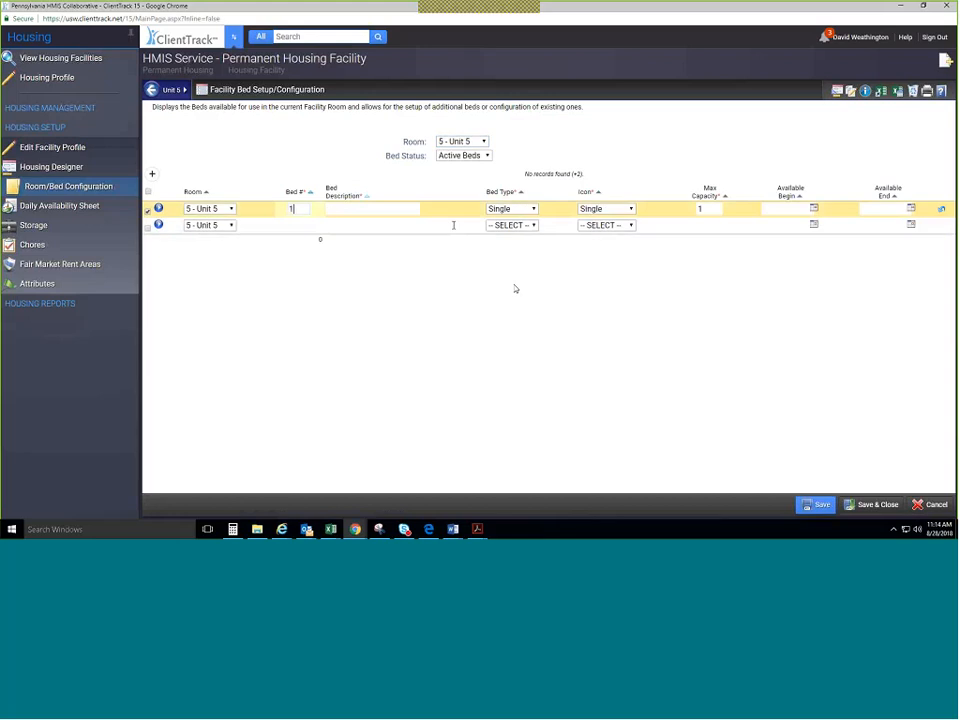
left_click(402, 205)
type("B")
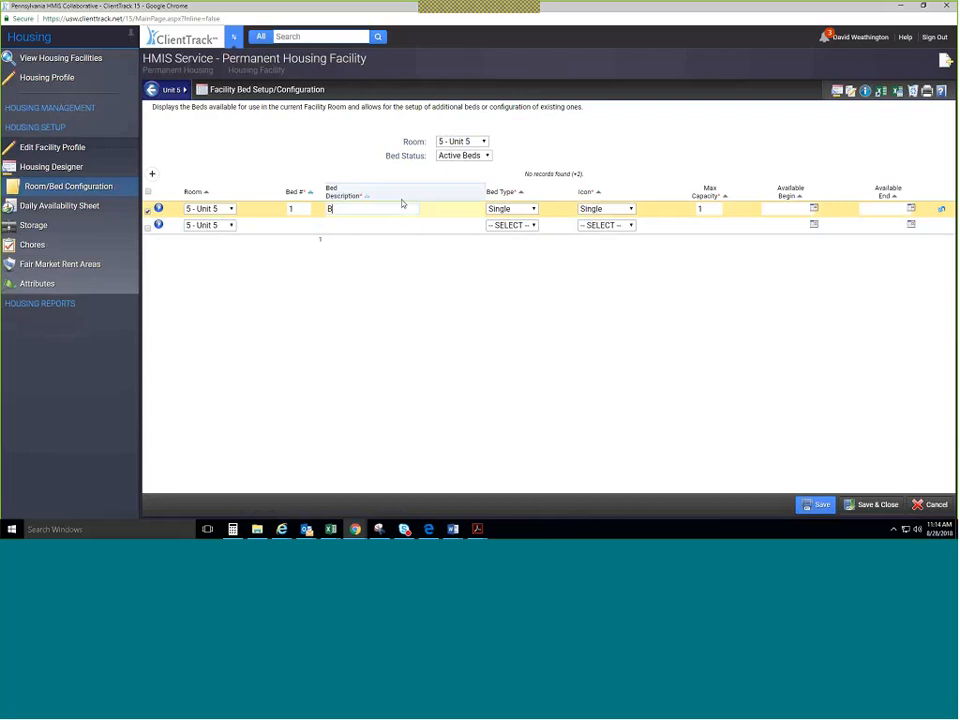
type("ed 1")
left_click(872, 505)
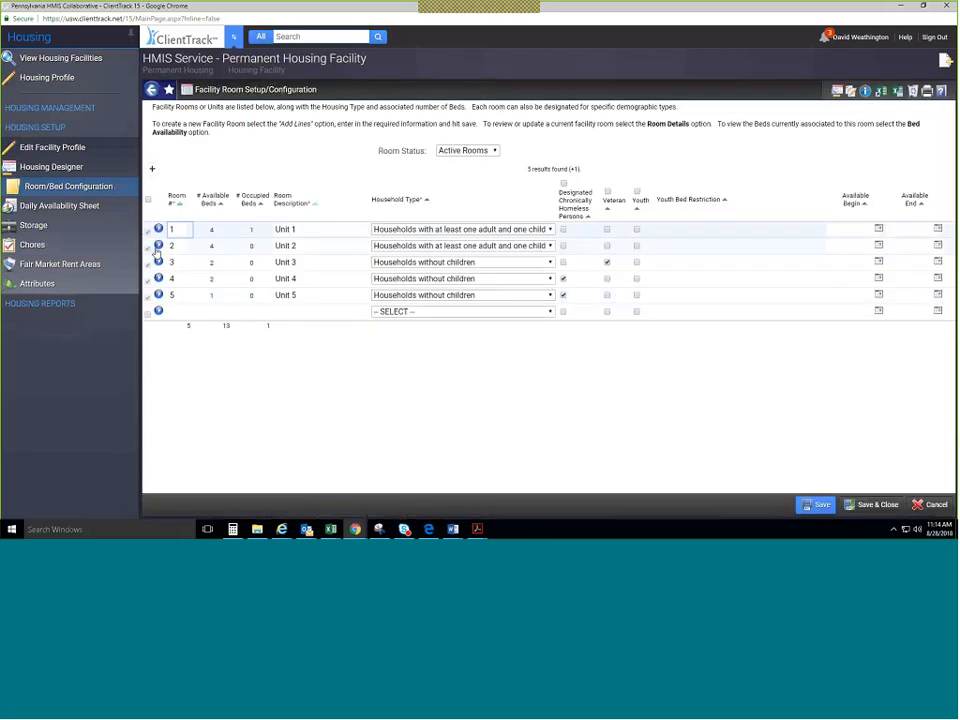
left_click(158, 245)
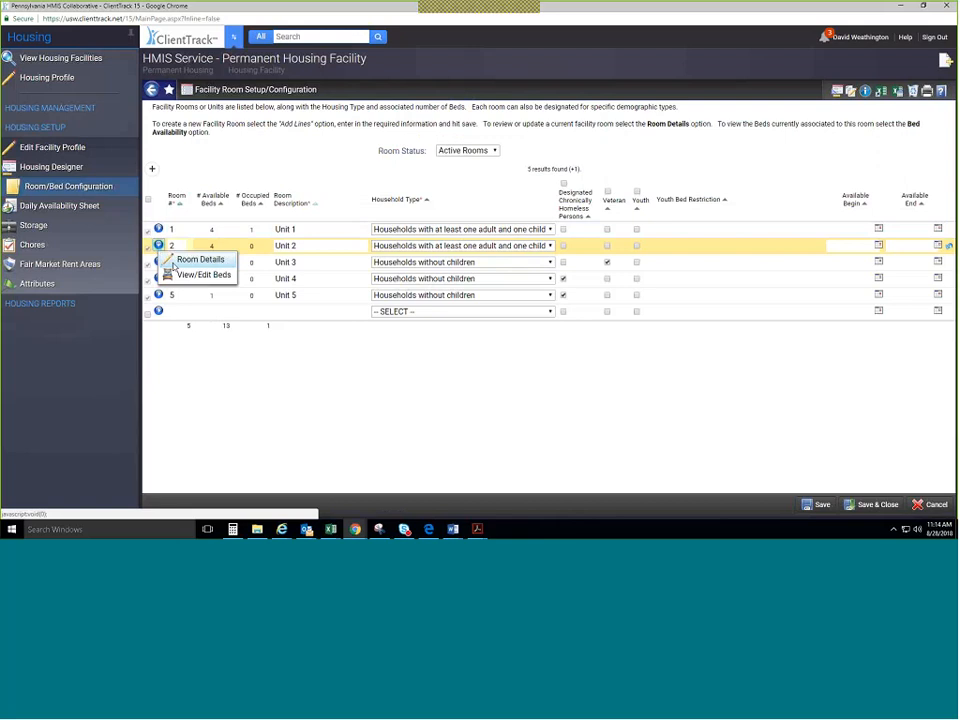
Delete Bed 4 from Unit 2 and save, leaving 12 beds in the facility.
left_click(180, 275)
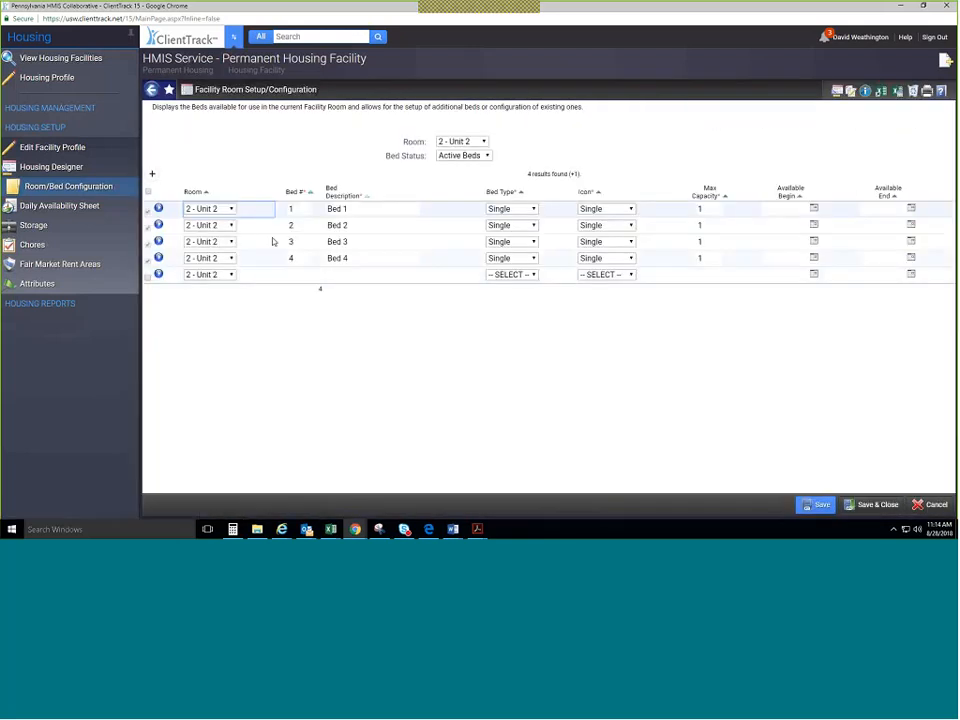
left_click(158, 258)
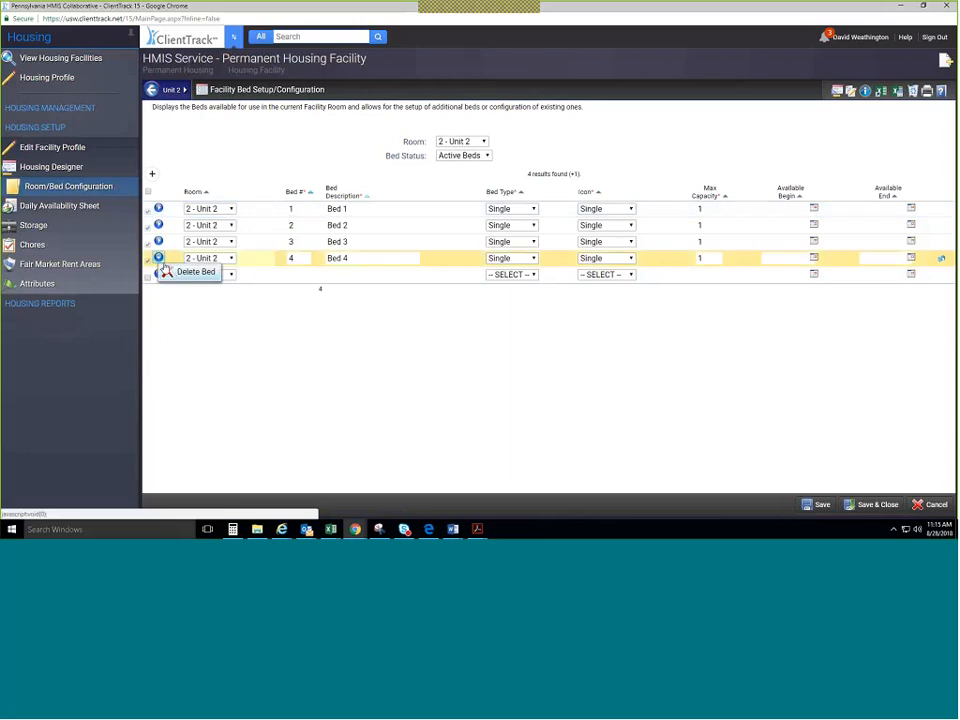
left_click(168, 273)
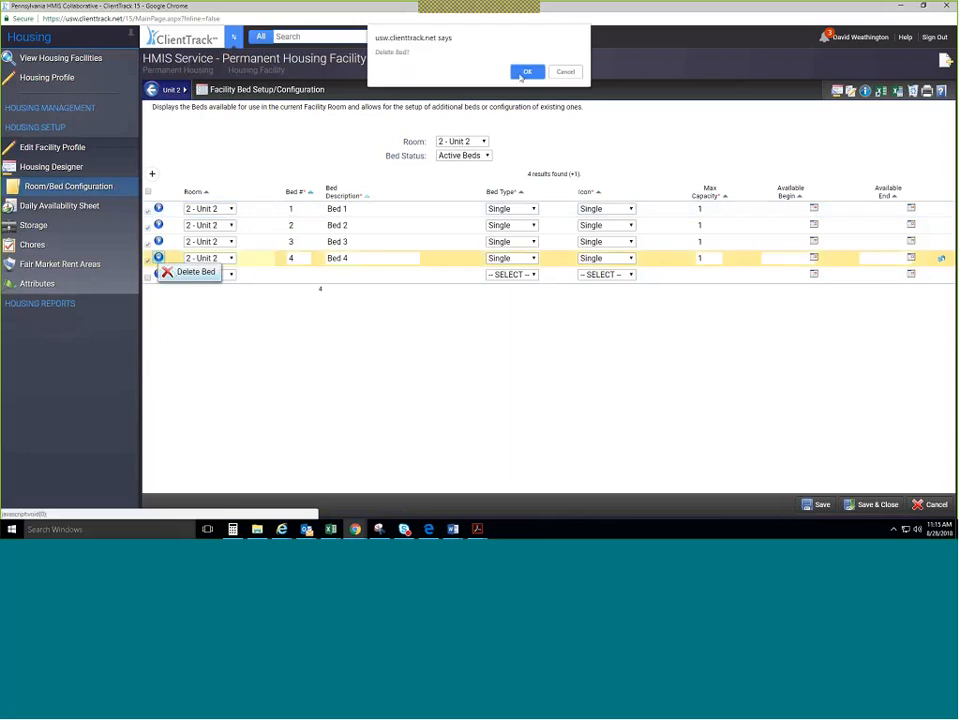
left_click(523, 71)
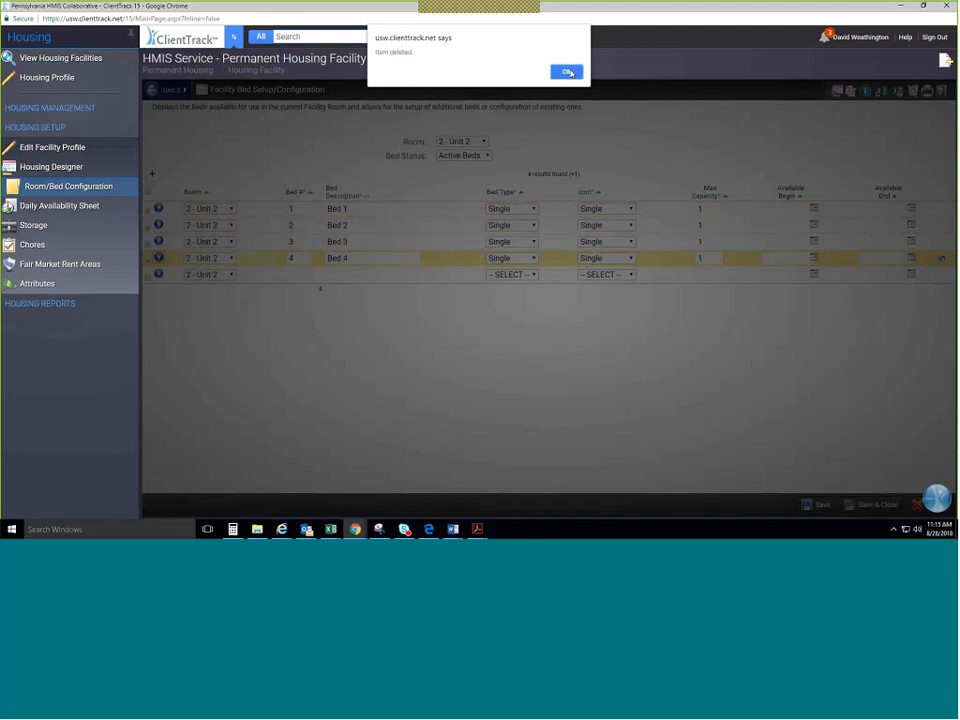
left_click(567, 72)
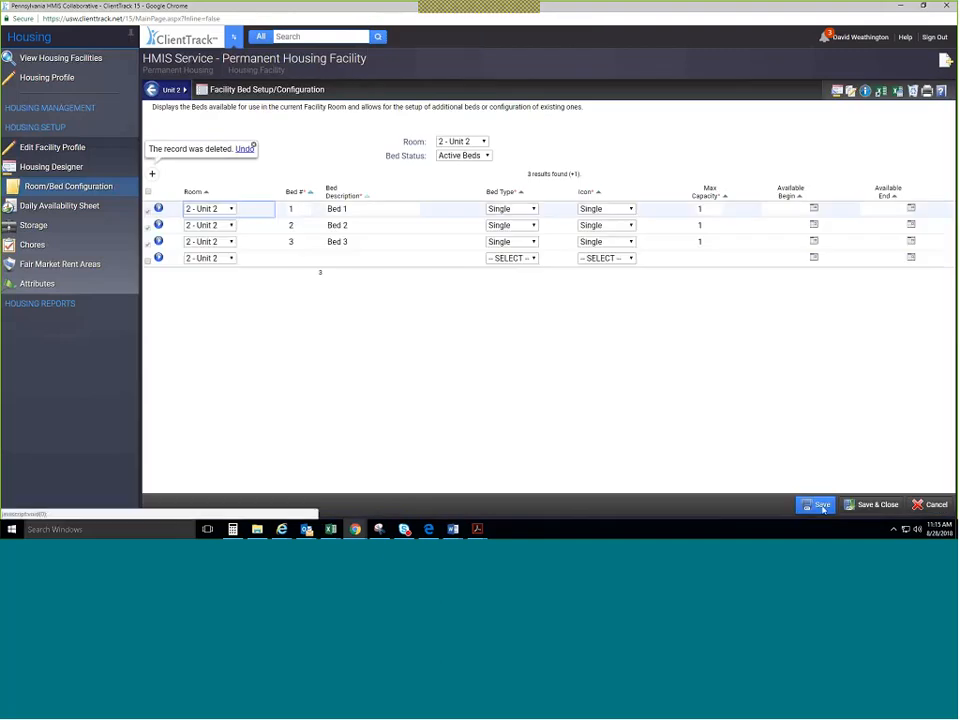
left_click(820, 505)
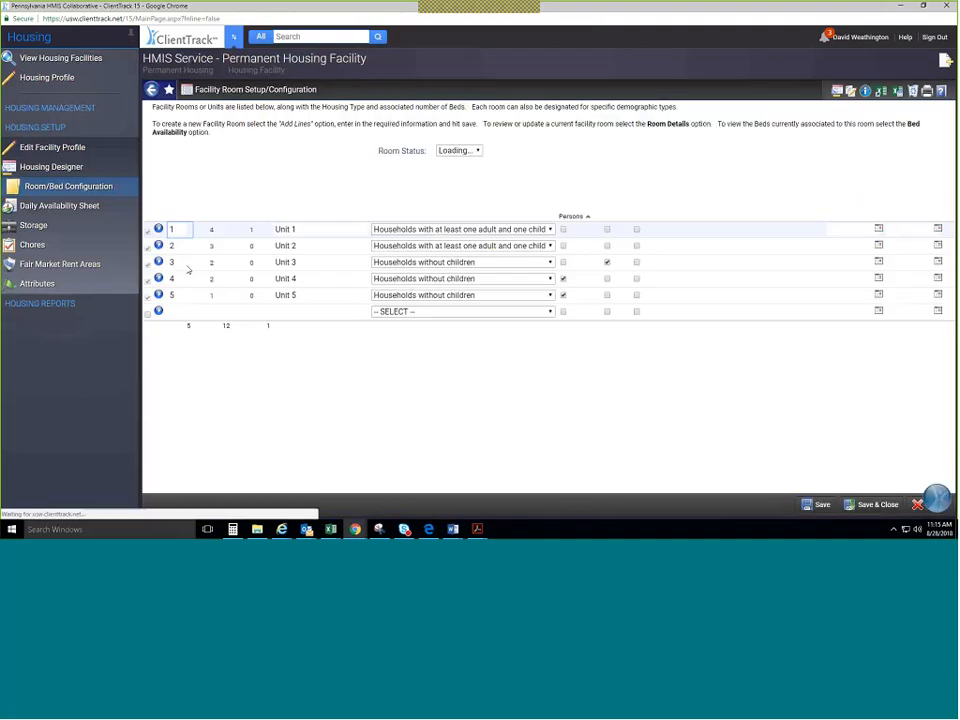
left_click(159, 229)
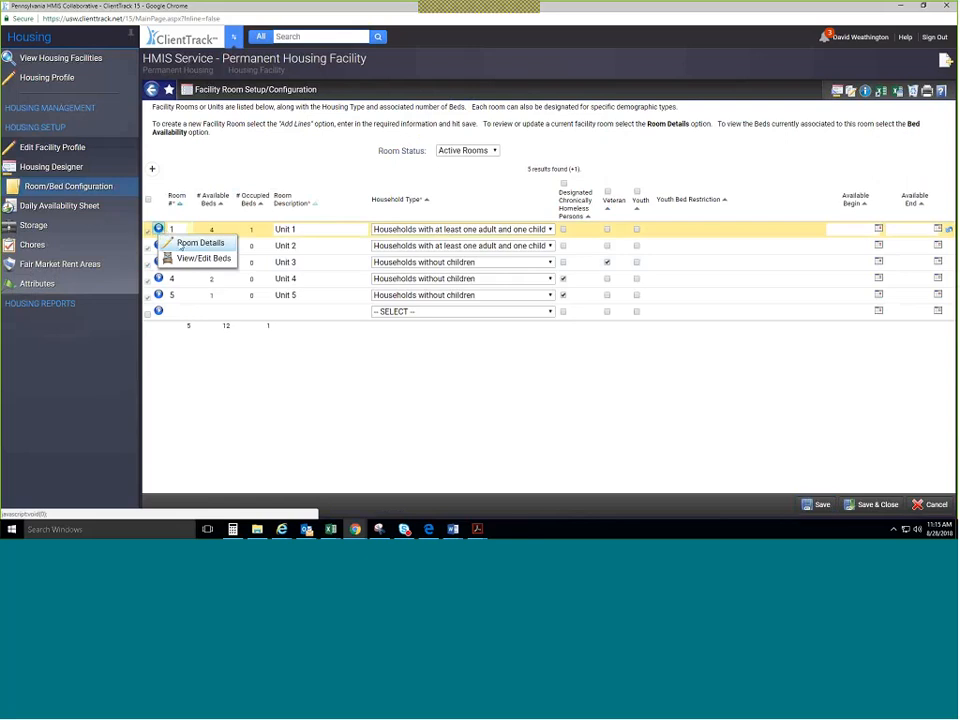
Set Unit 1's room number to 'First Flr.' with description 101A and save.
left_click(186, 243)
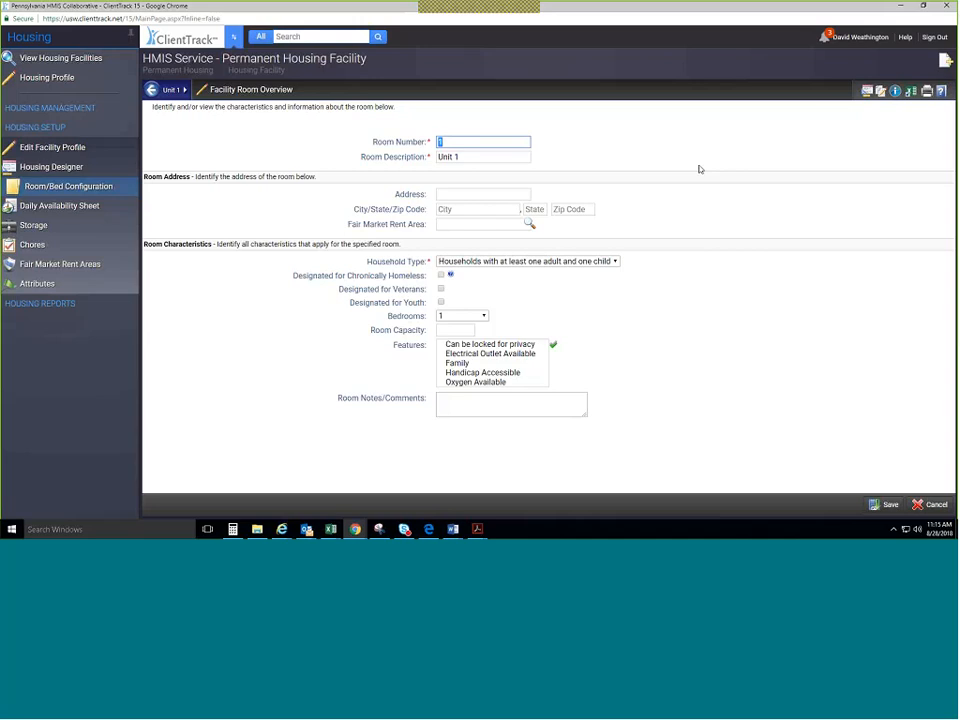
key("BackSpace")
type("First")
type(" Floo")
key("BackSpace")
key("BackSpace")
type("r.")
key("Tab")
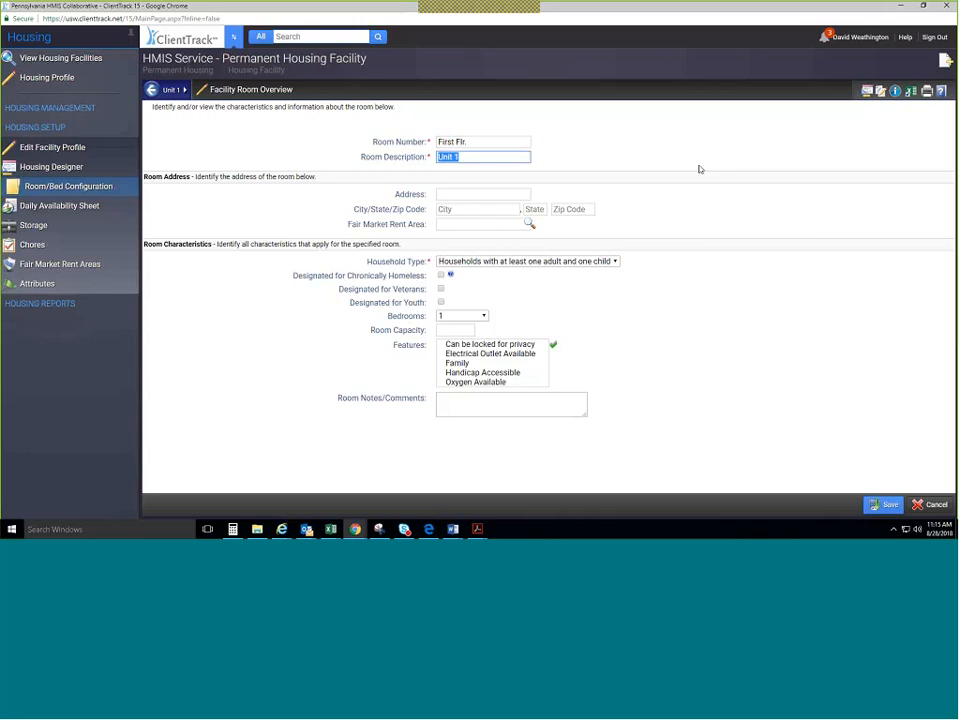
type("101A")
left_click(443, 195)
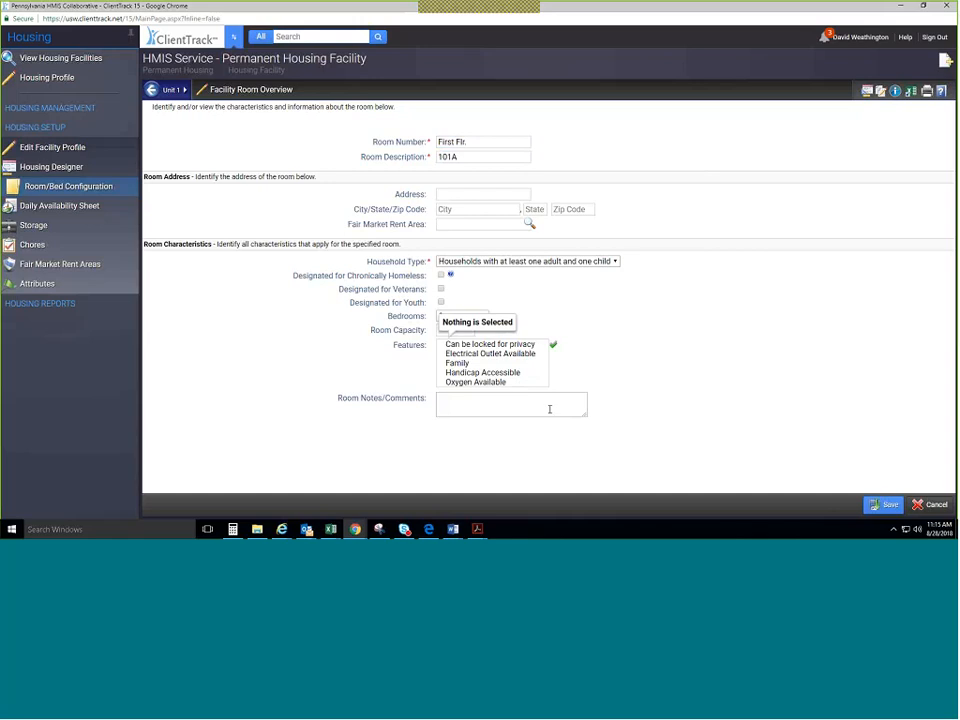
left_click(885, 504)
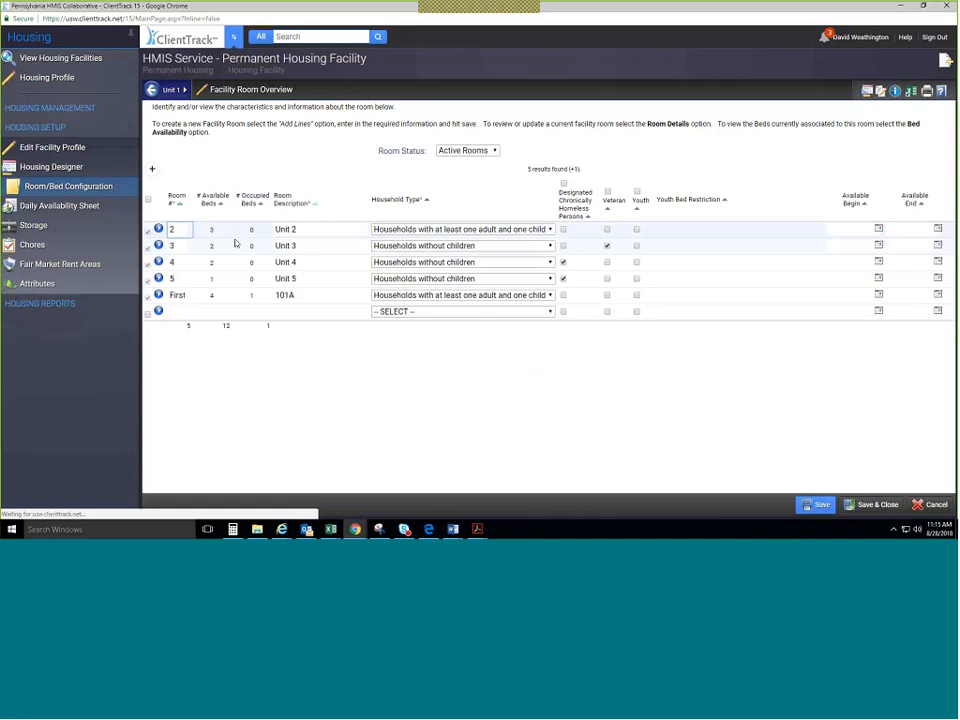
Change the 101A room's number from 'First' to 1 and save.
double_click(182, 295)
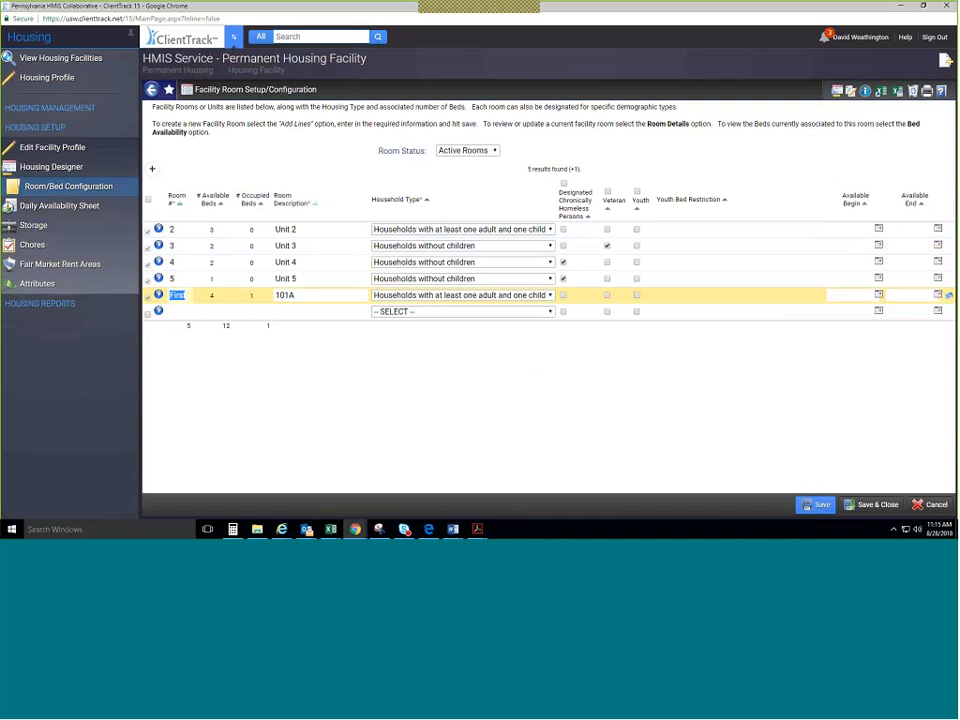
type("1")
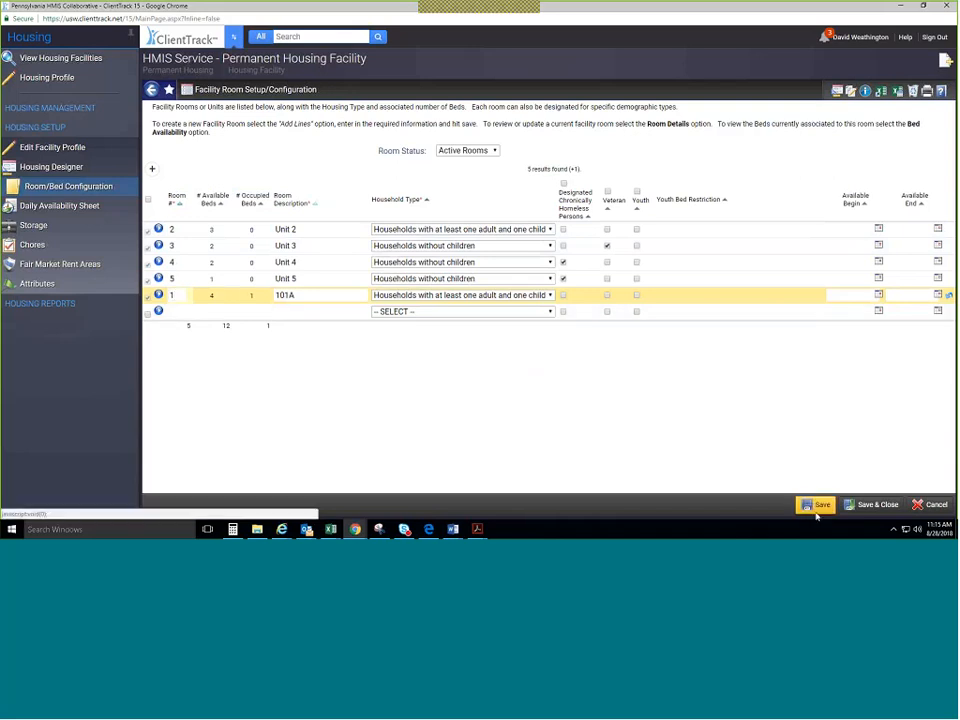
left_click(814, 505)
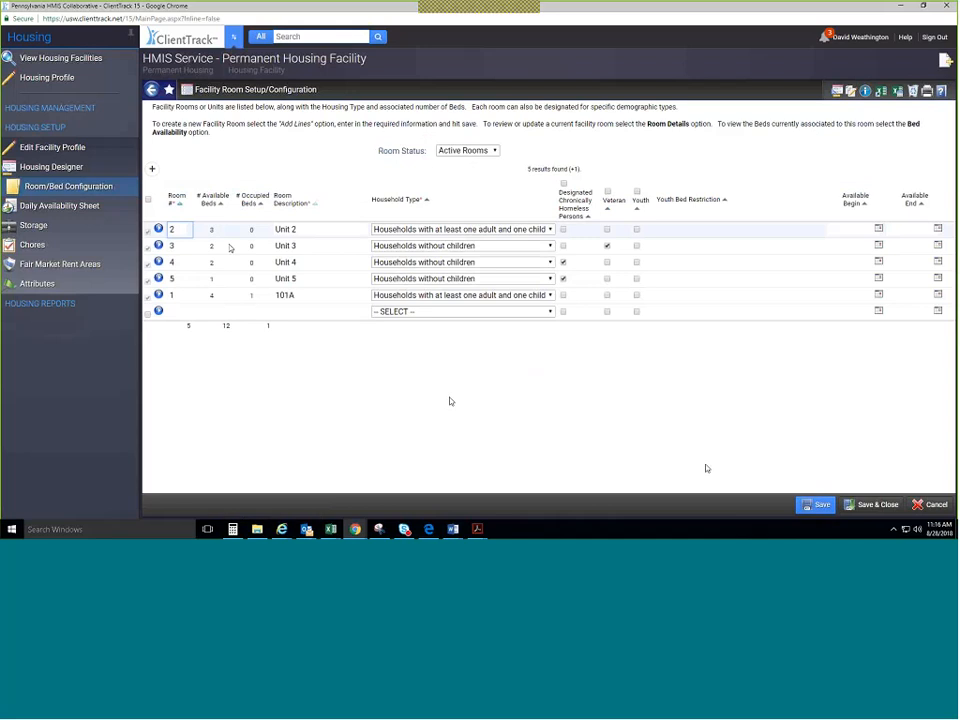
Sort rooms ascending by Room #, view Fair Market Rent Areas, then return to room configuration.
left_click(180, 203)
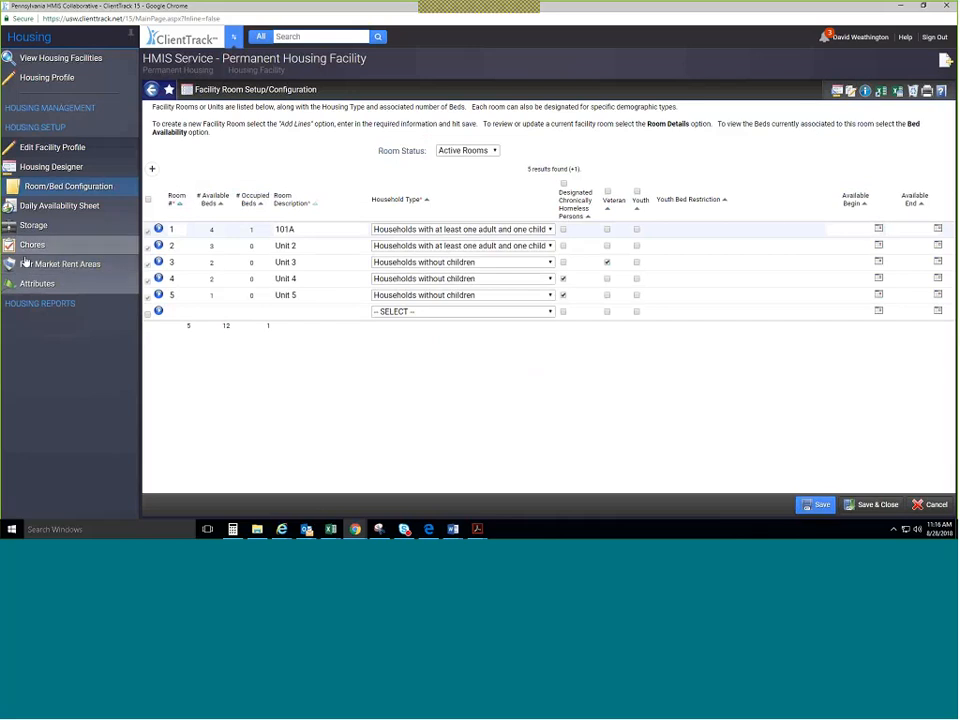
left_click(86, 268)
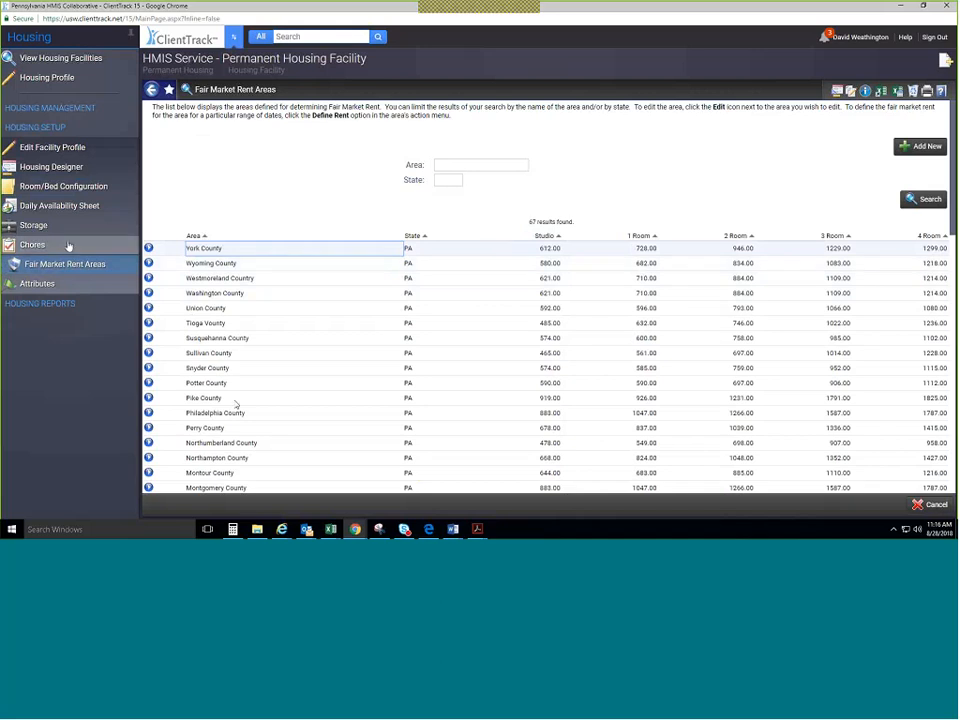
left_click(61, 187)
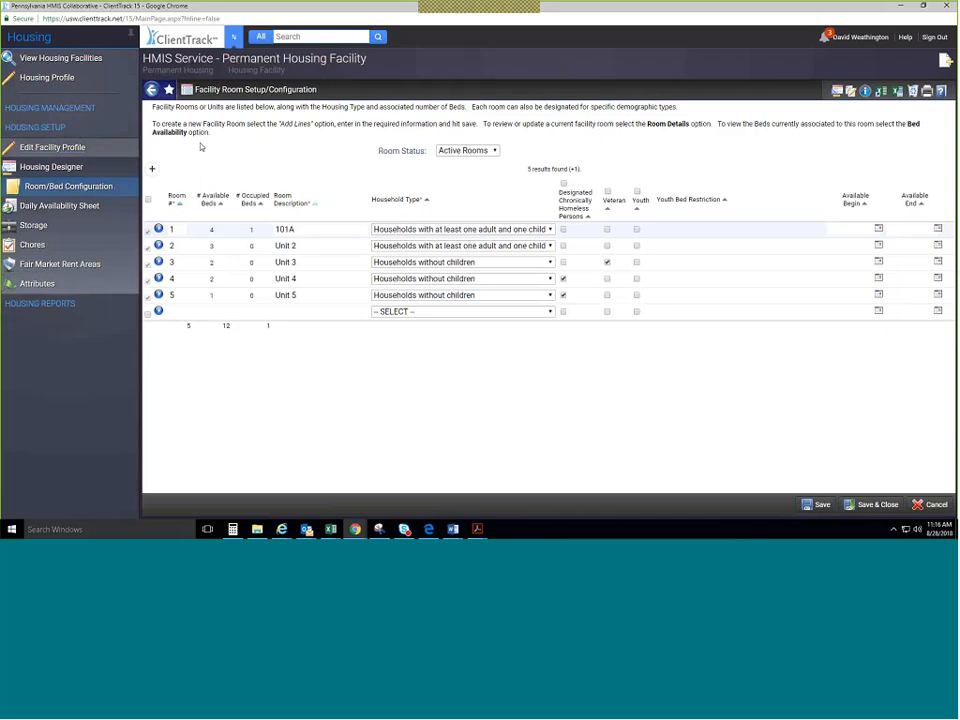
left_click(118, 188)
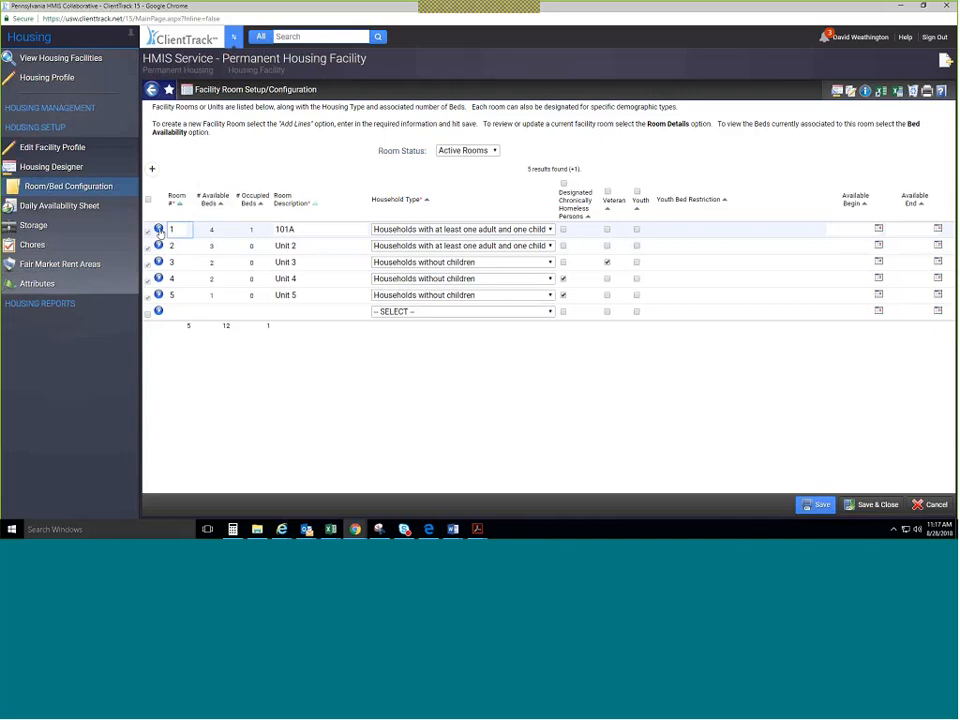
left_click(158, 229)
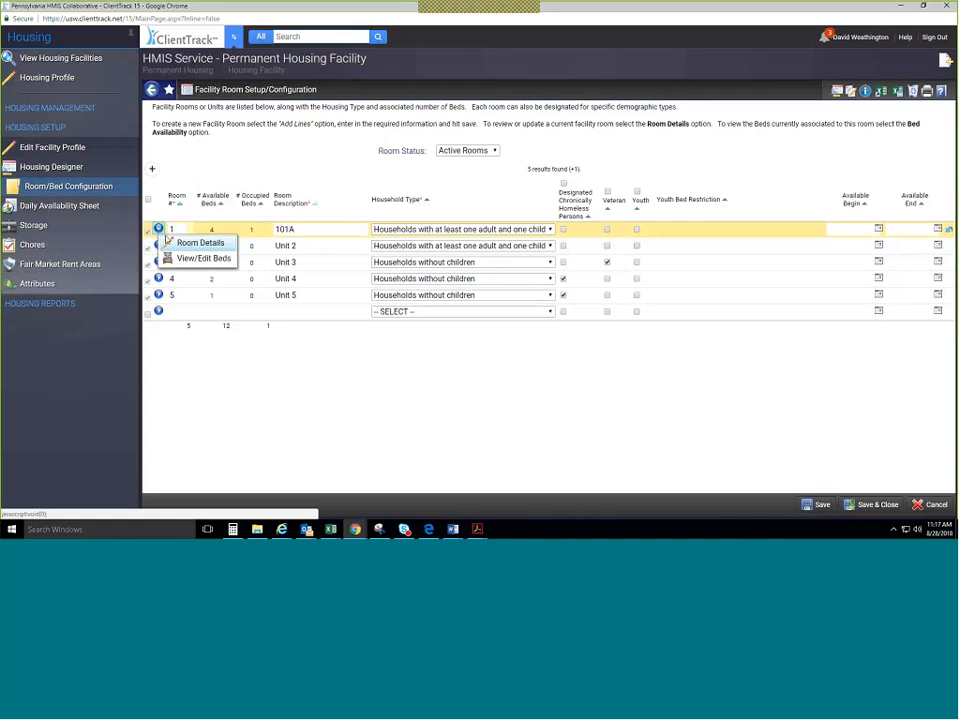
left_click(190, 258)
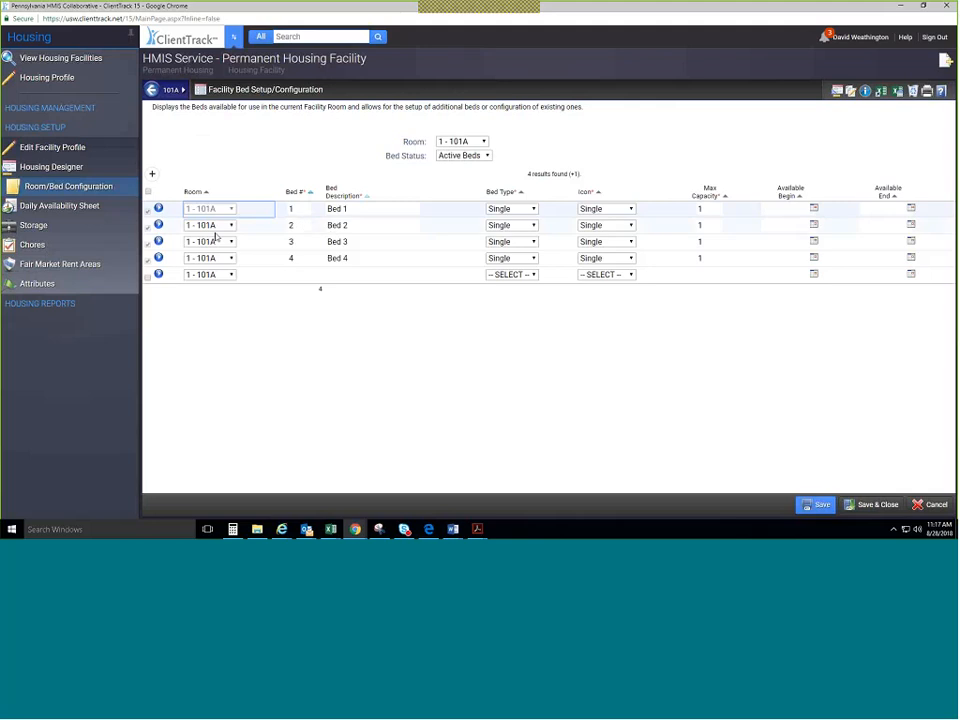
left_click(158, 208)
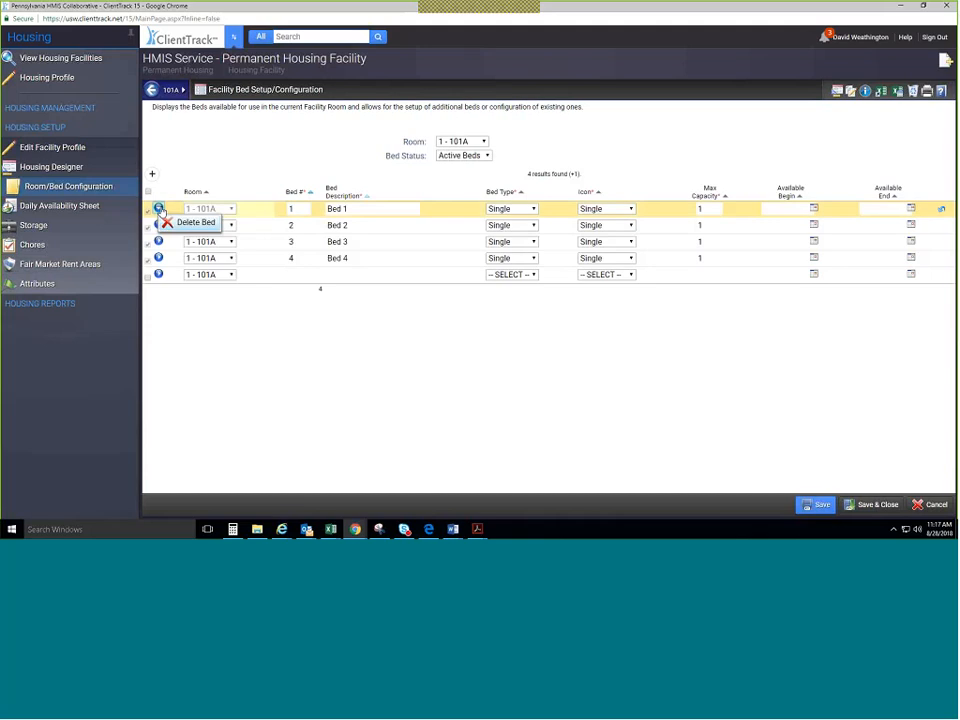
left_click(206, 212)
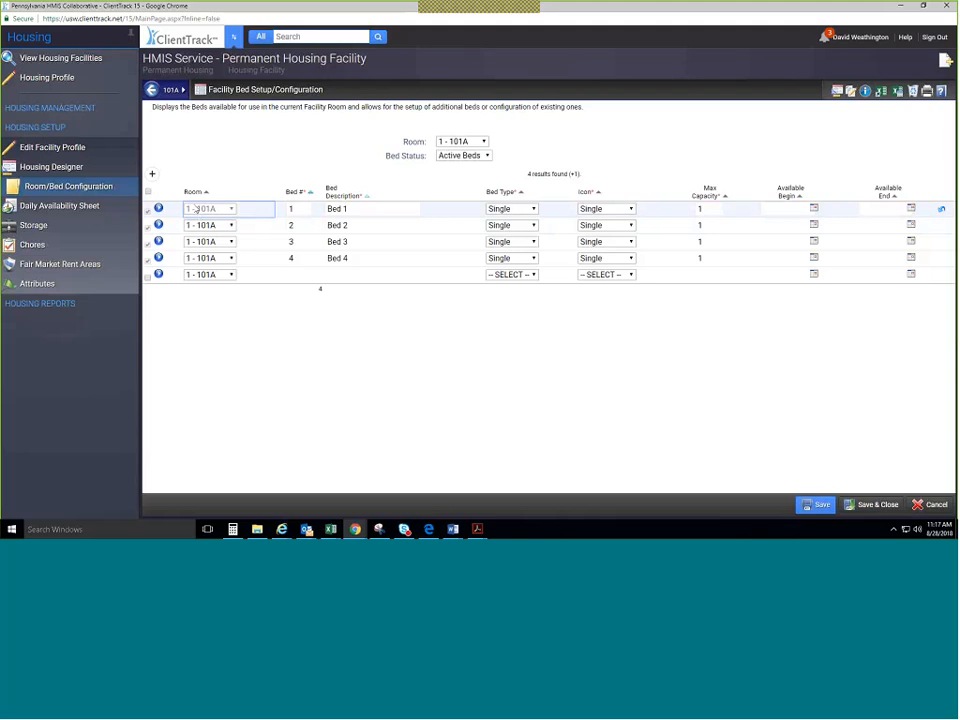
left_click(230, 225)
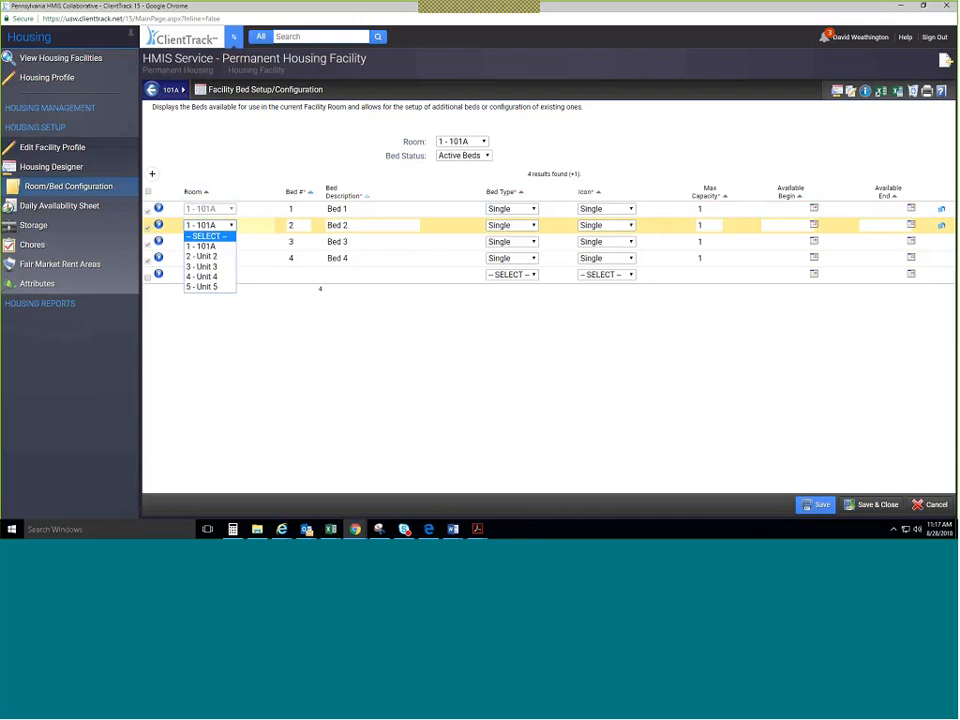
left_click(555, 263)
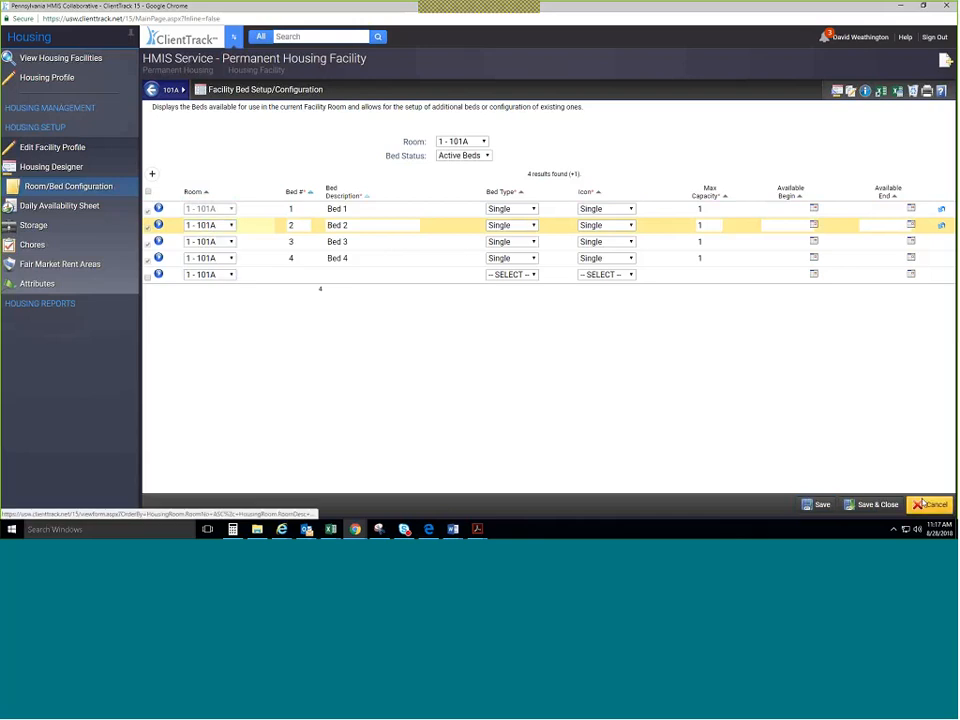
left_click(922, 503)
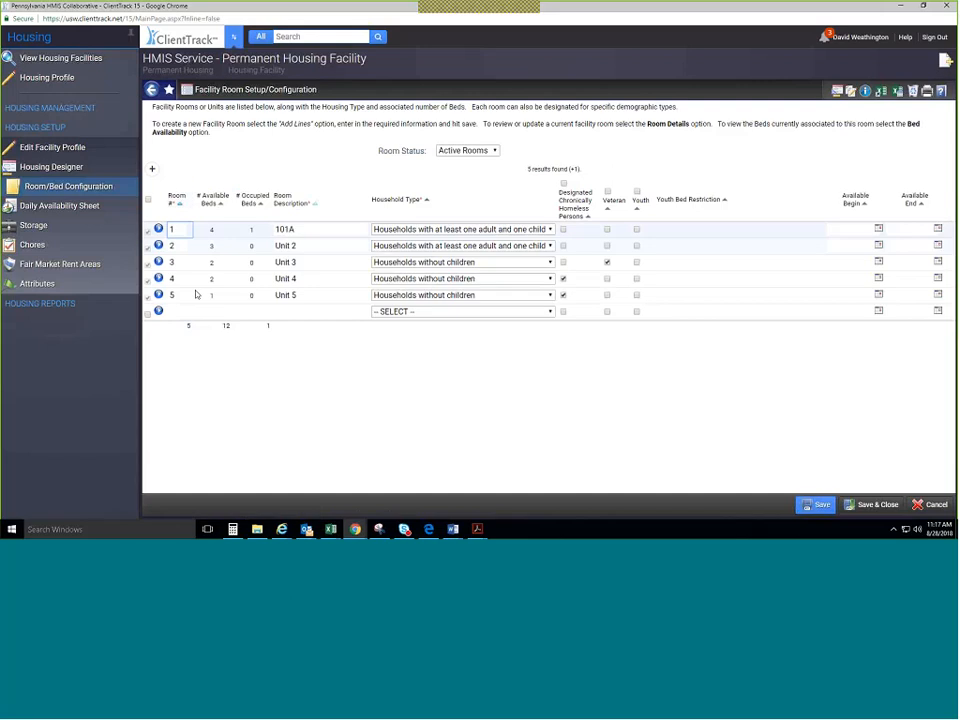
Reassign the Pack & Play #1 crib from Unit 4 to '5 - Unit 5' and save.
left_click(161, 279)
left_click(171, 310)
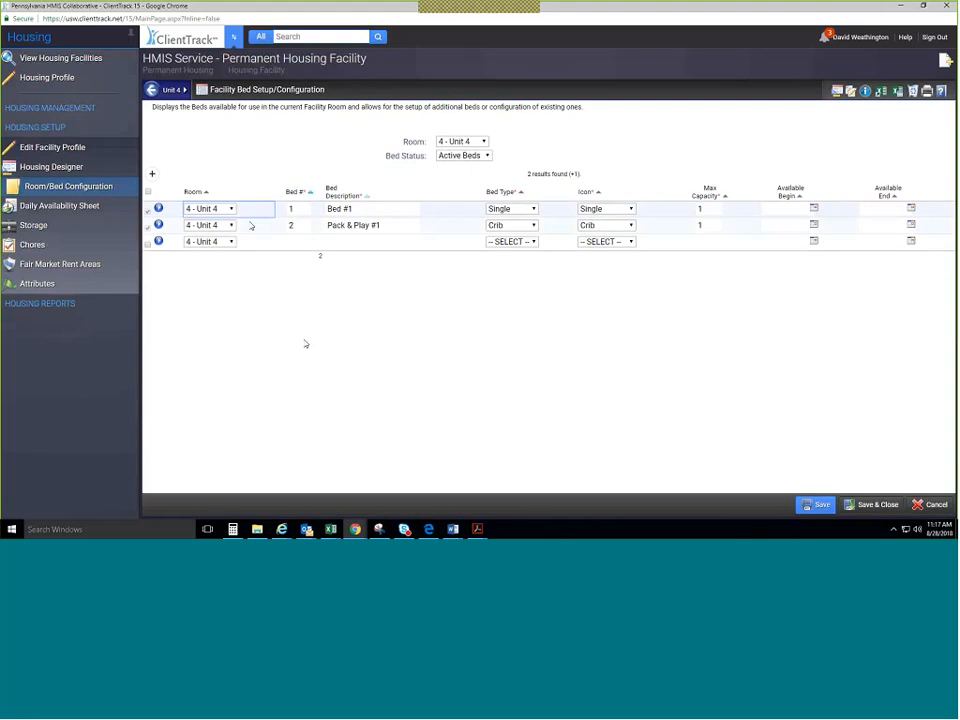
left_click(231, 225)
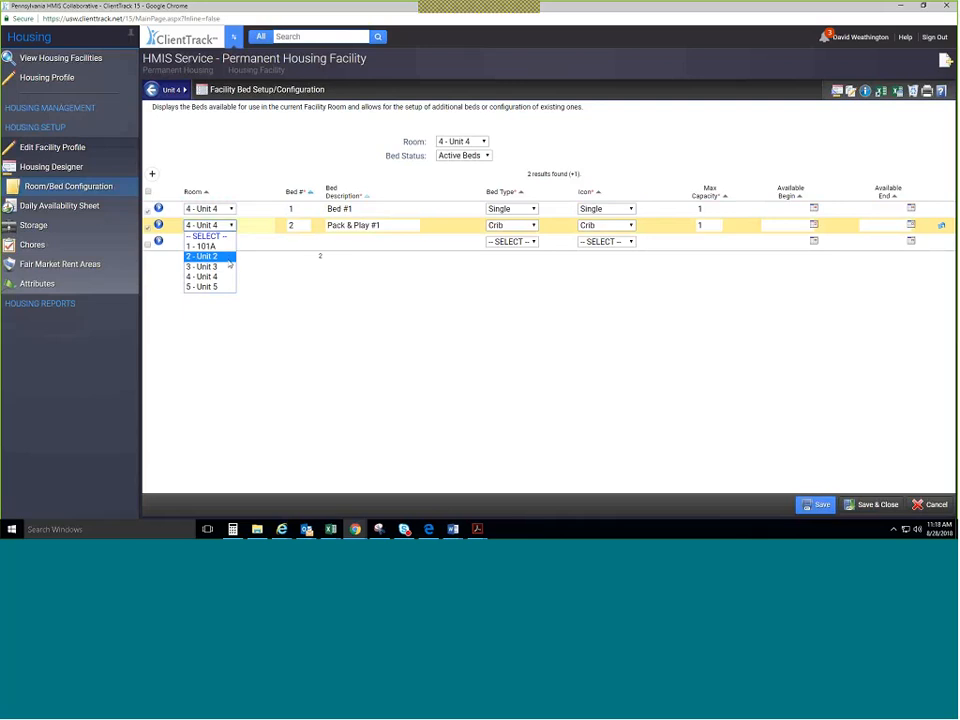
left_click(228, 285)
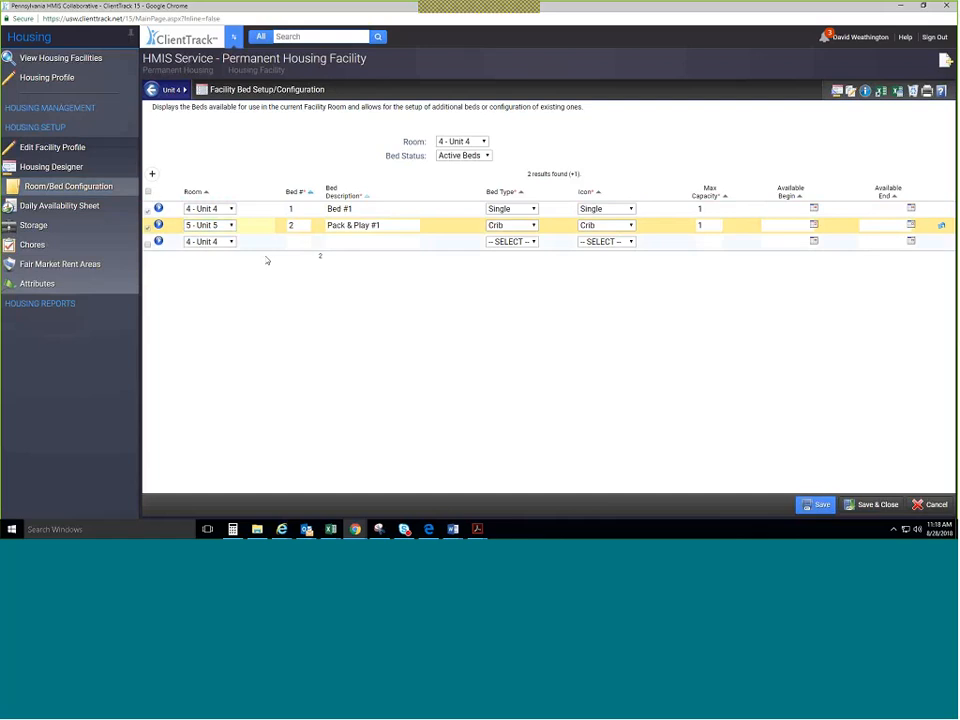
left_click(815, 504)
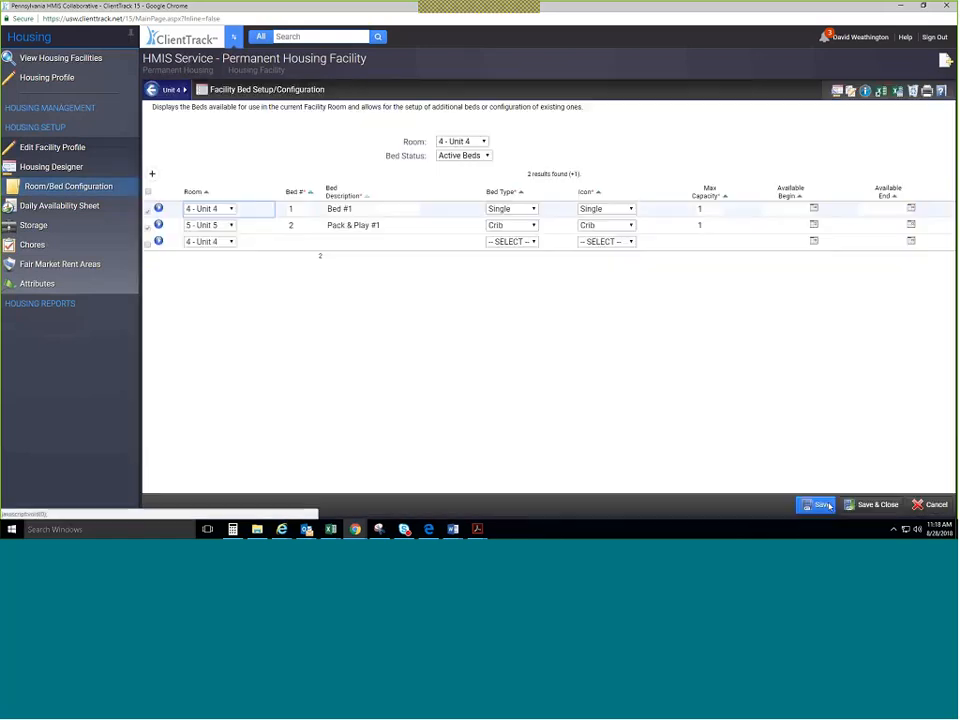
left_click(863, 507)
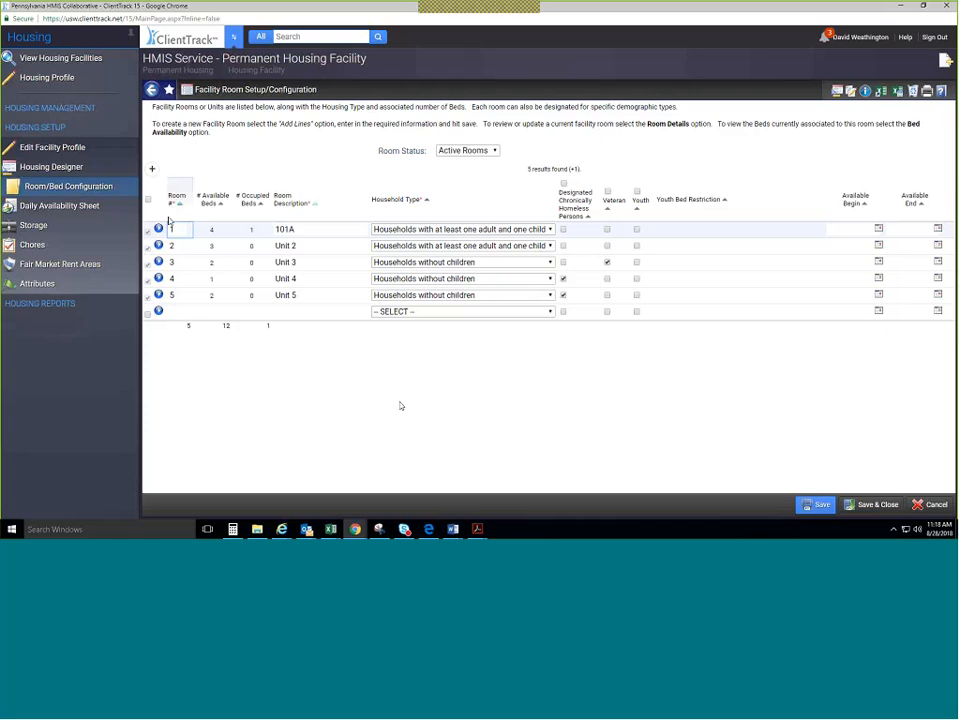
Open Voucher Setup/Configuration for the HMIS Service - Rental Assistance Housing (RRH) facility.
left_click(99, 59)
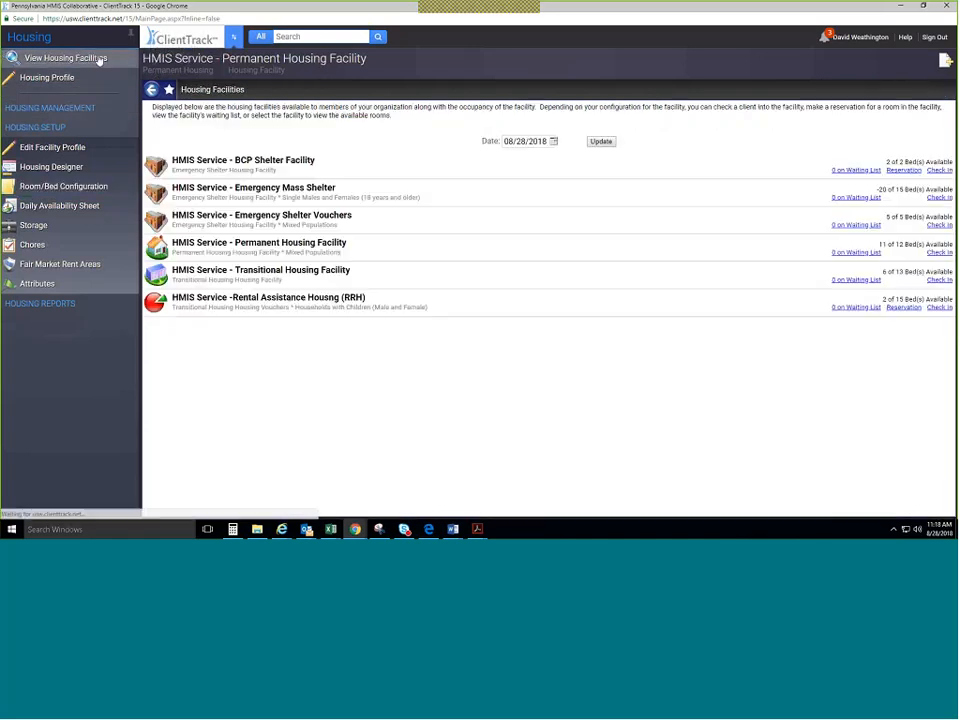
mouse_move(274, 312)
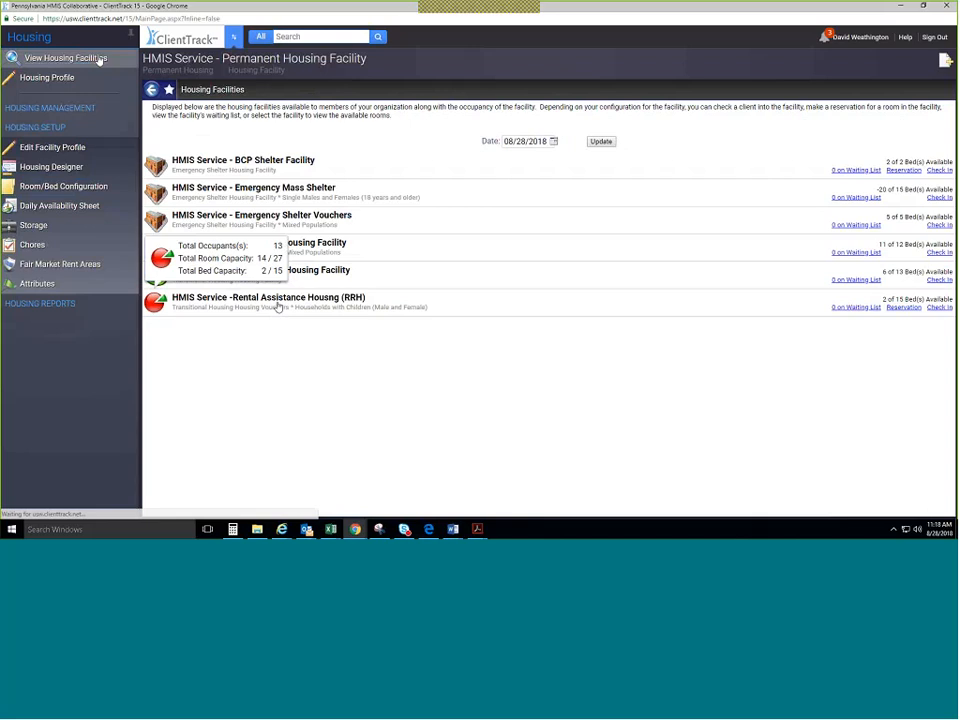
left_click(278, 307)
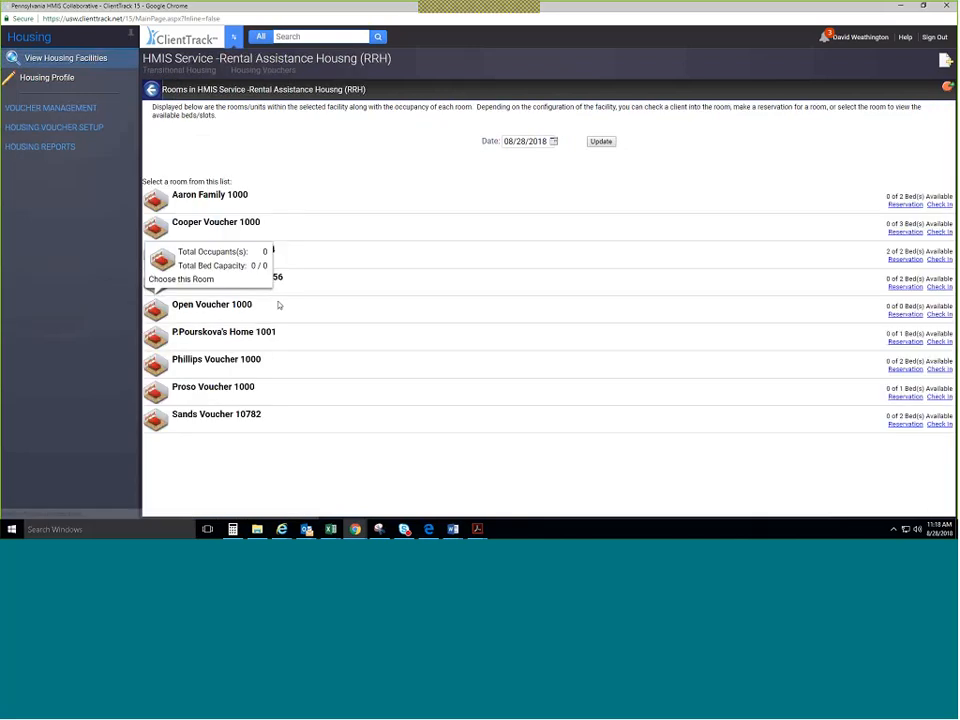
left_click(82, 128)
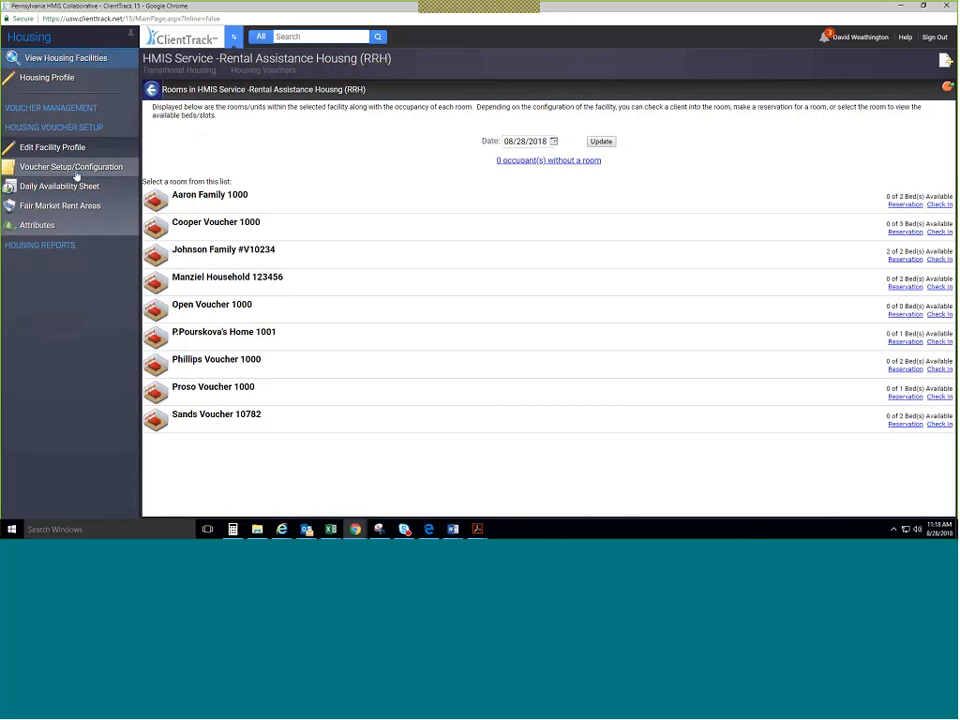
left_click(76, 172)
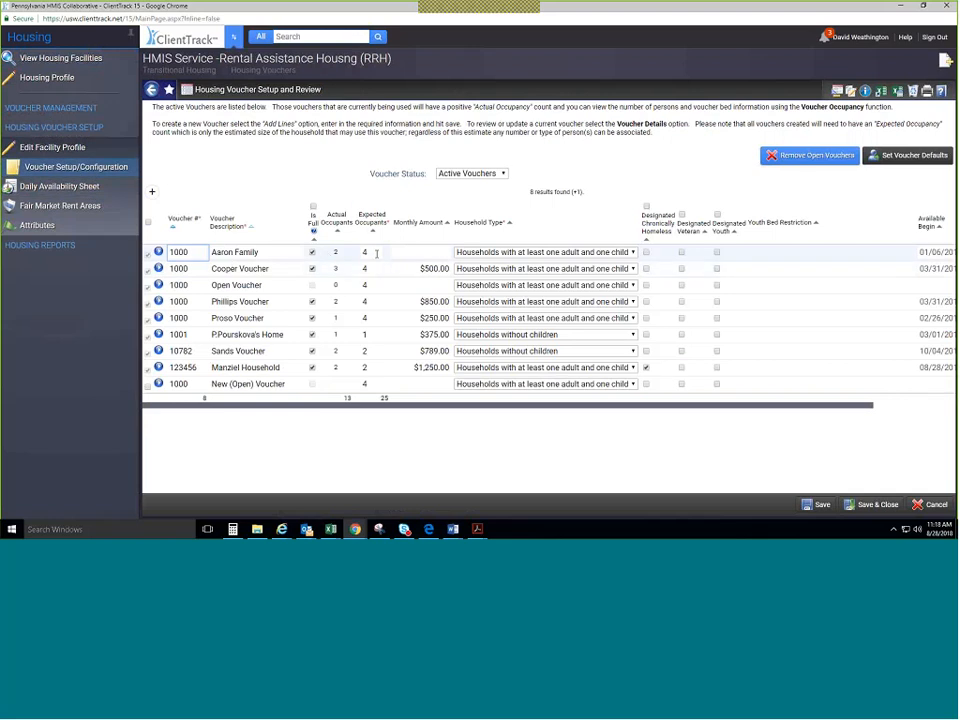
Set the family voucher to $600.00 monthly and Open Voucher to $787, add a New (Open) Voucher, and save.
double_click(226, 252)
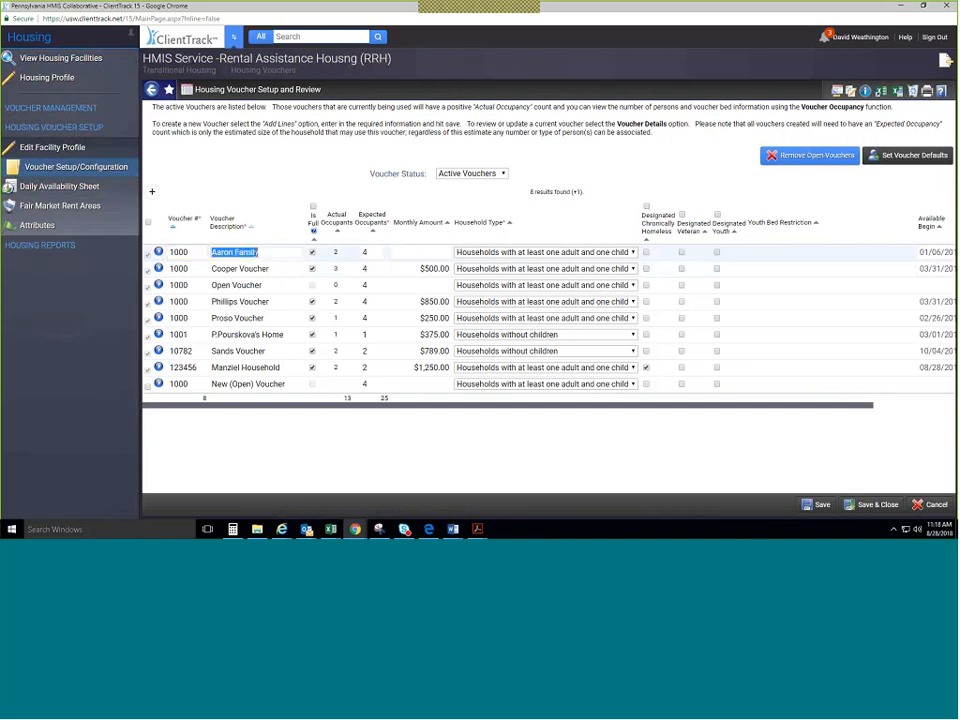
left_click(369, 251)
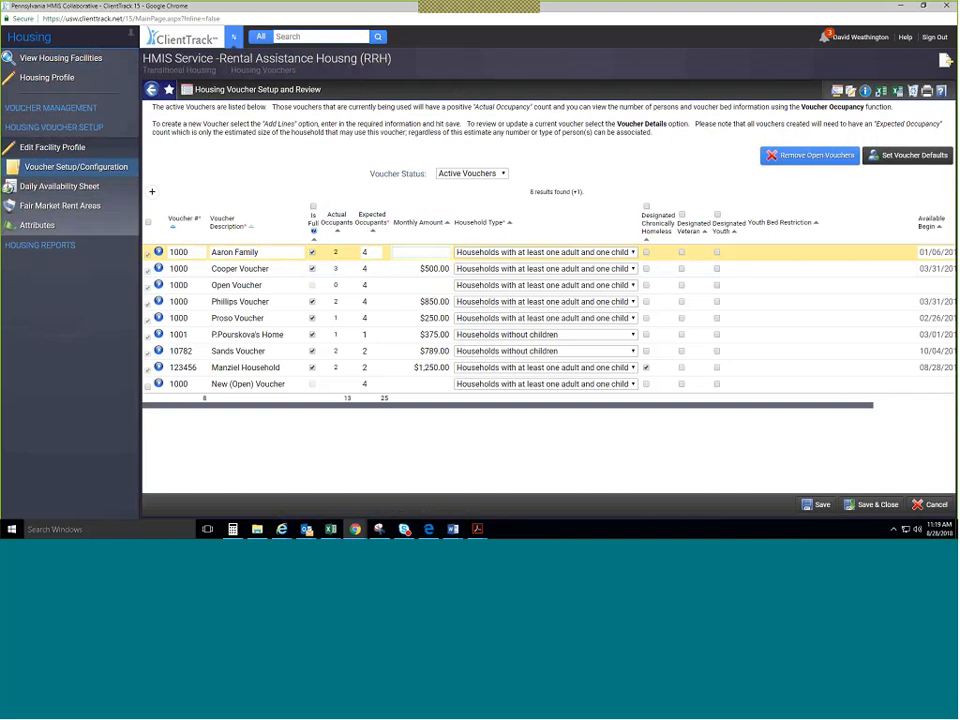
type("600.00")
key("Tab")
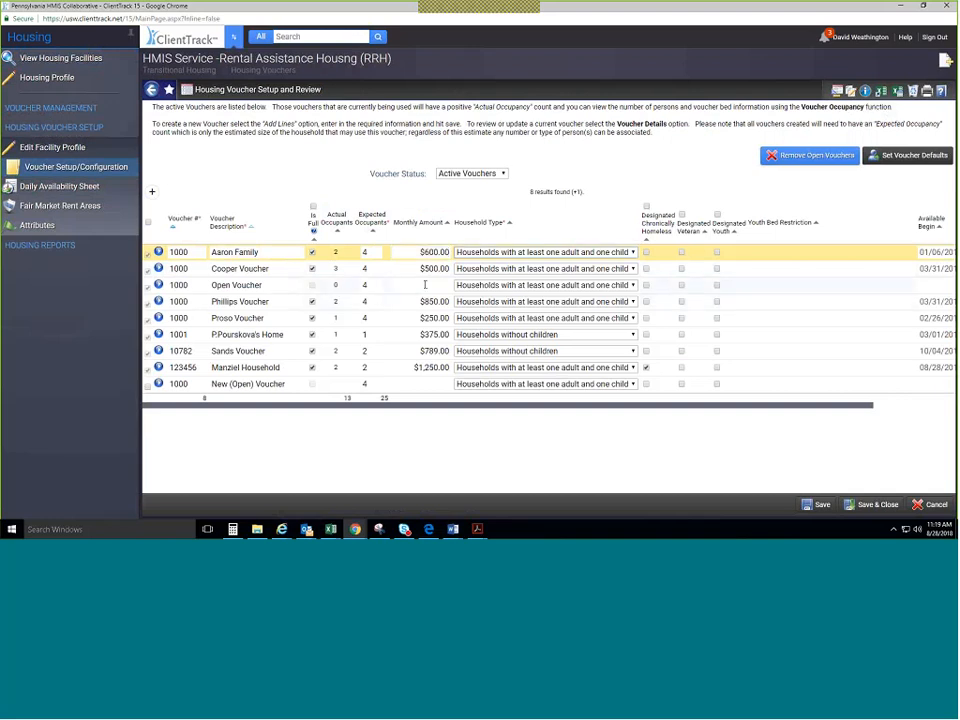
left_click(425, 285)
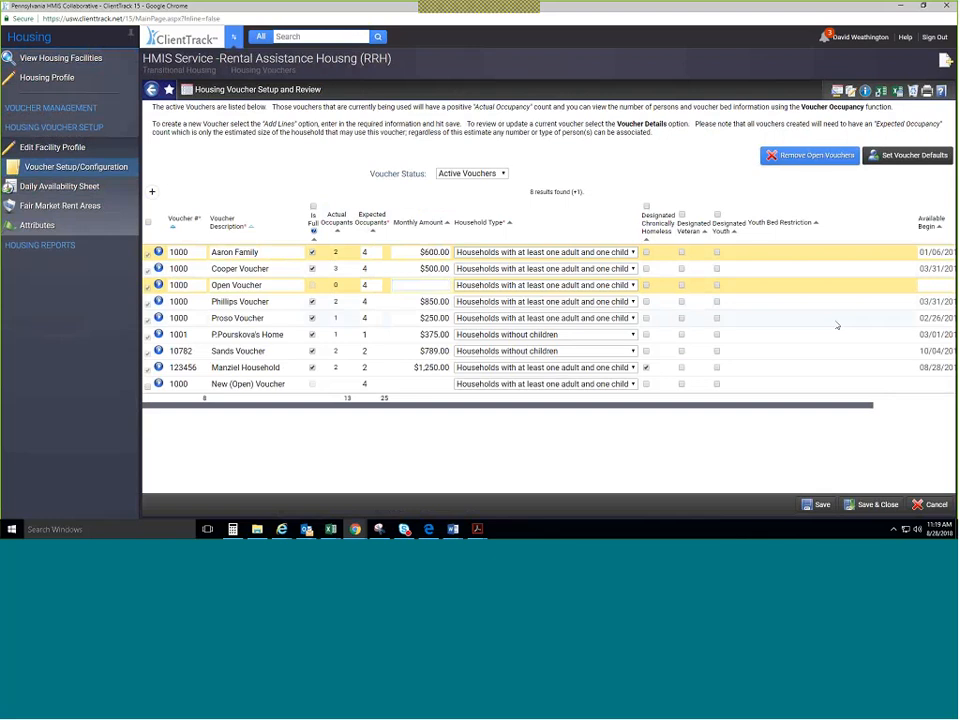
type("787")
left_click(838, 324)
left_click(422, 384)
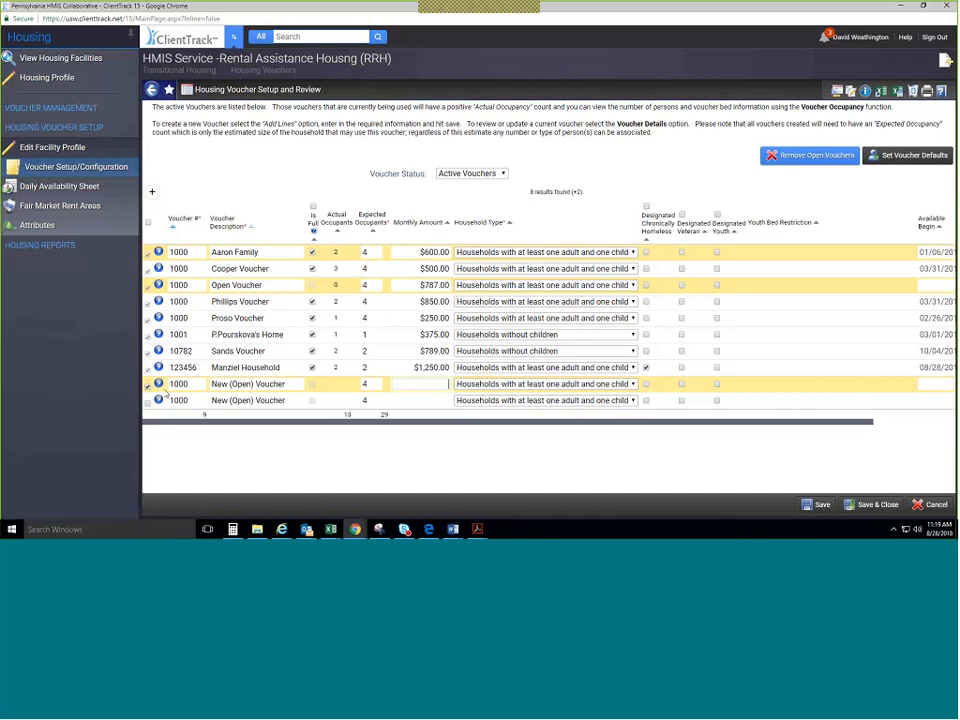
left_click(822, 505)
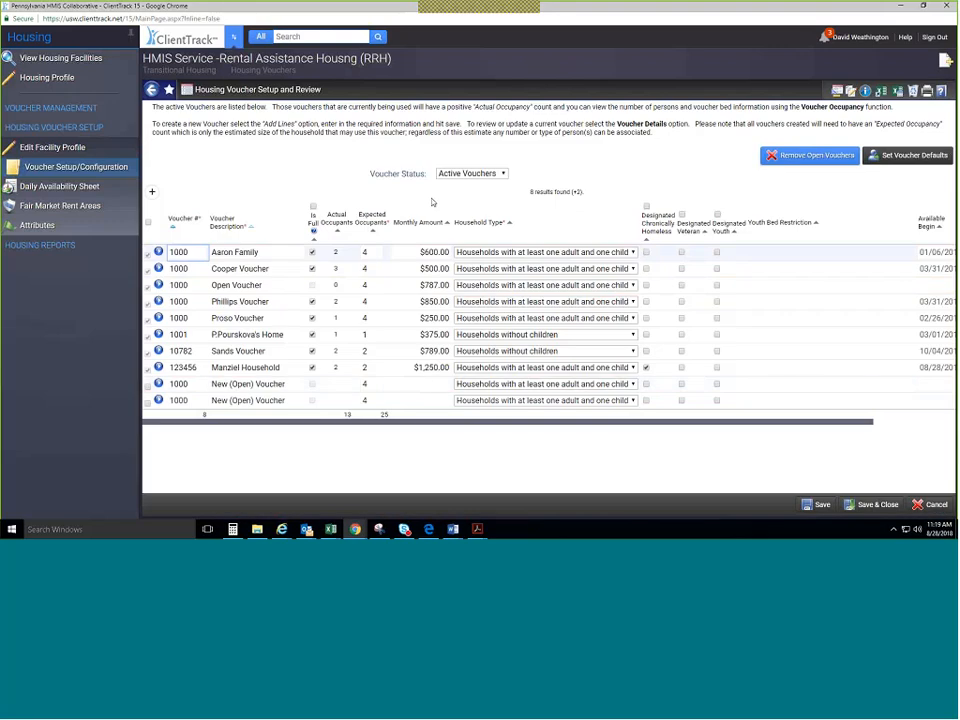
Filter Voucher Status to Closed Vouchers, then reset it to -- SELECT -- to list all vouchers.
left_click(500, 174)
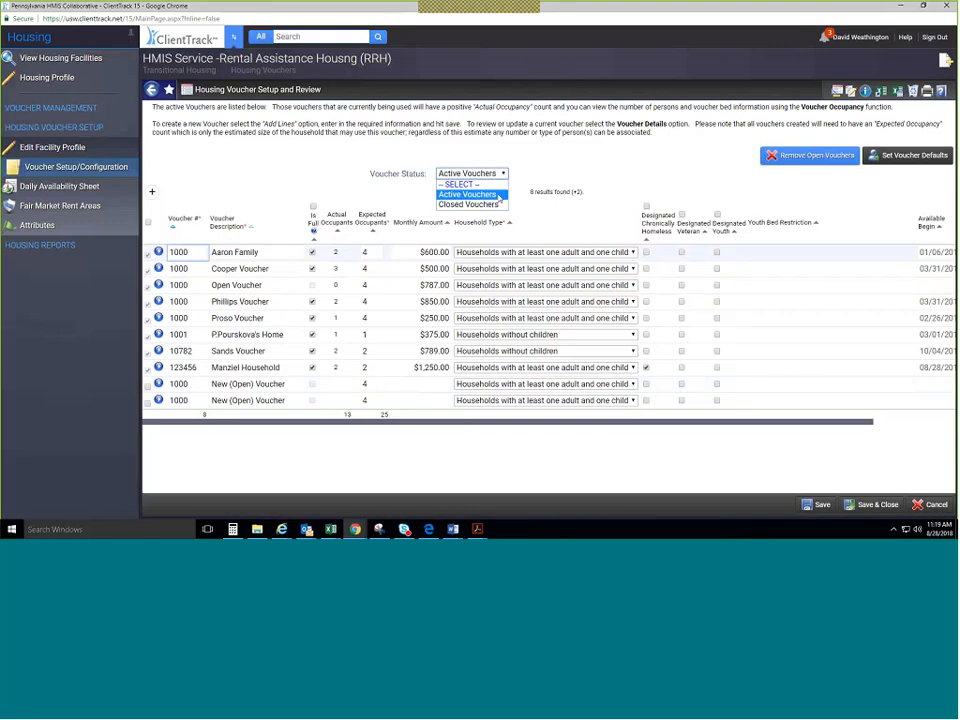
left_click(498, 204)
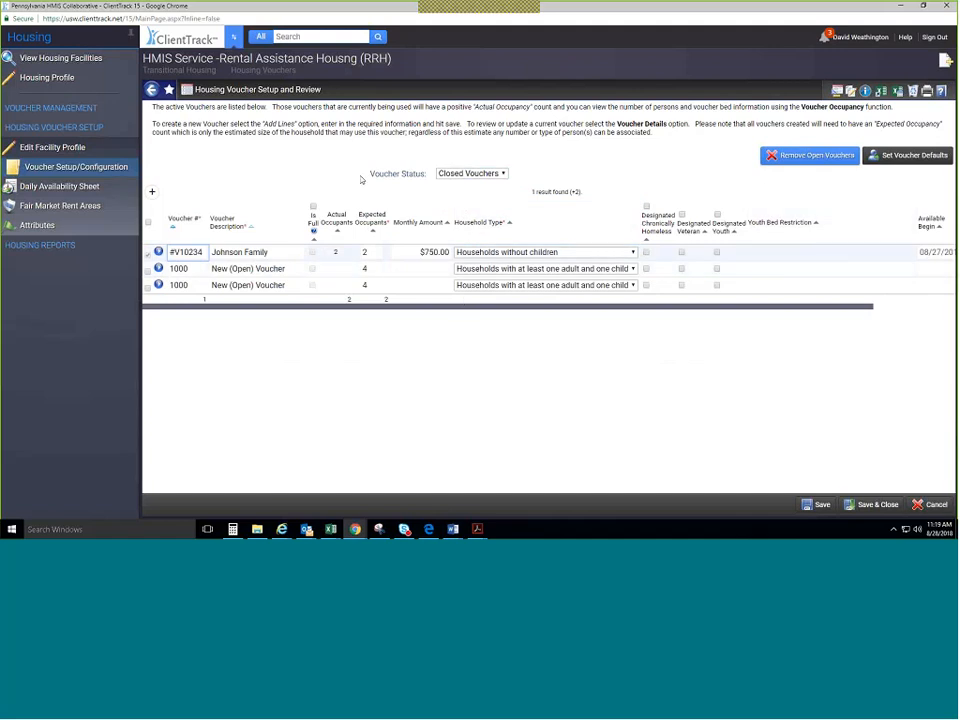
left_click(472, 174)
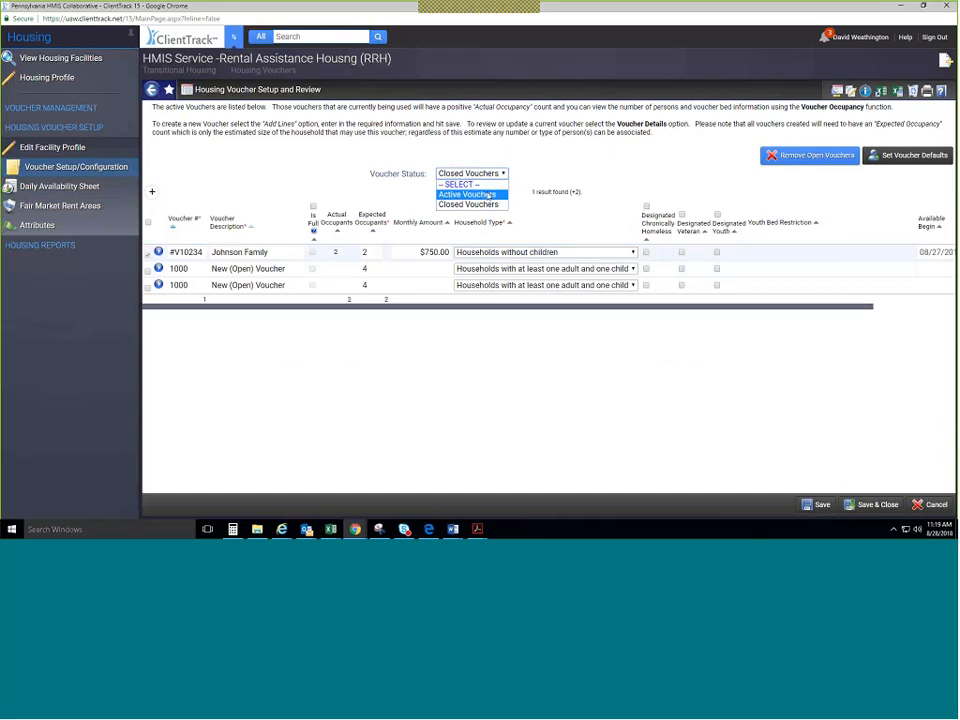
left_click(489, 188)
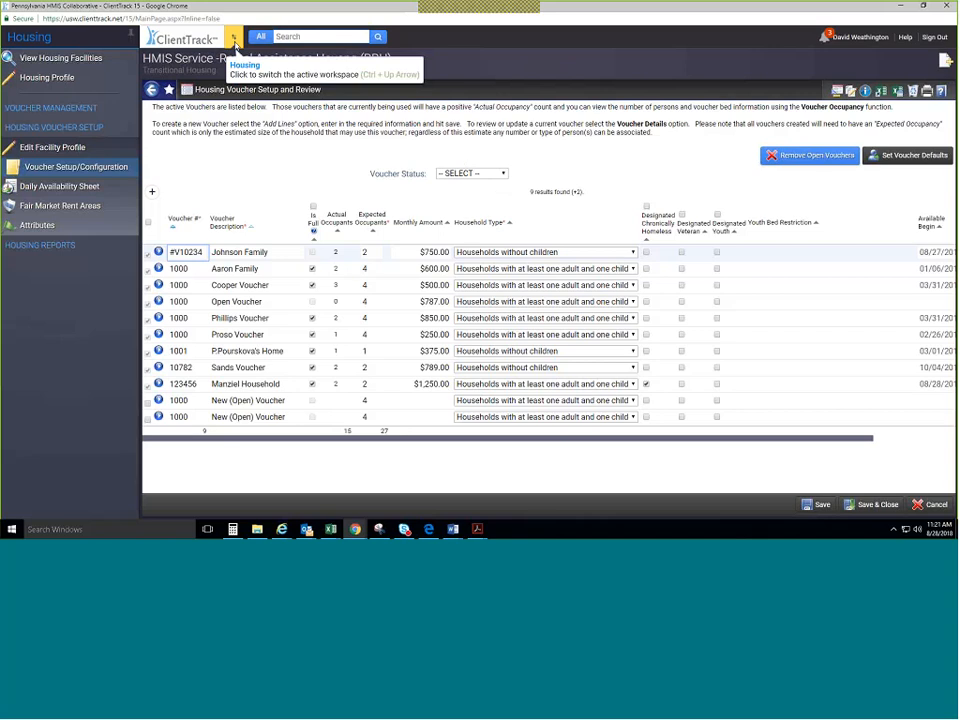
Switch to the Home workspace and open System Documents.
left_click(233, 39)
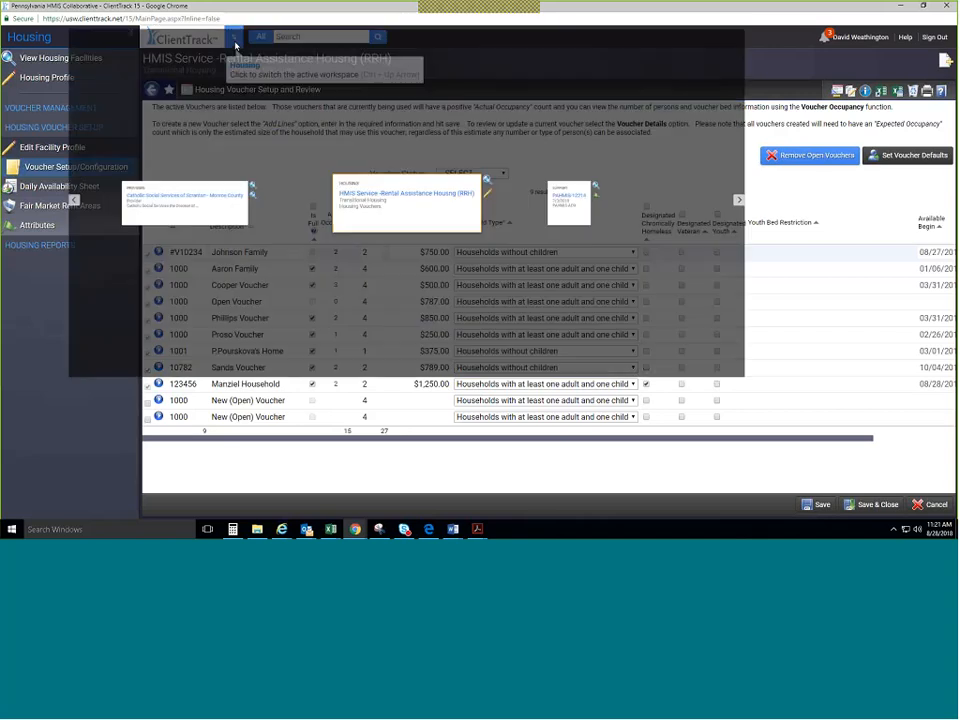
left_click(10, 270)
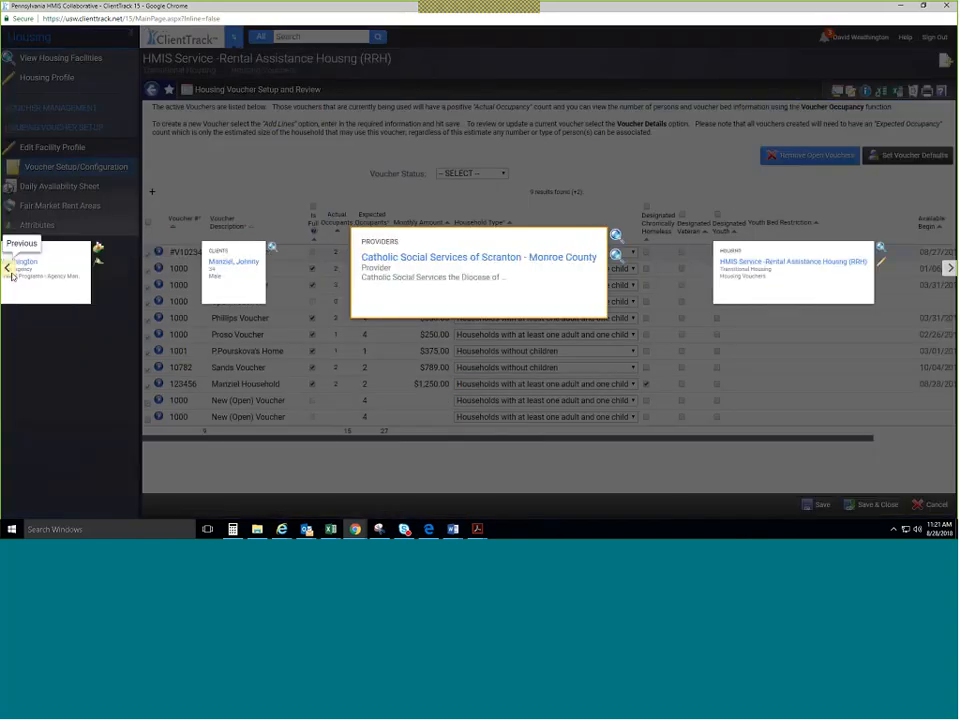
left_click(10, 270)
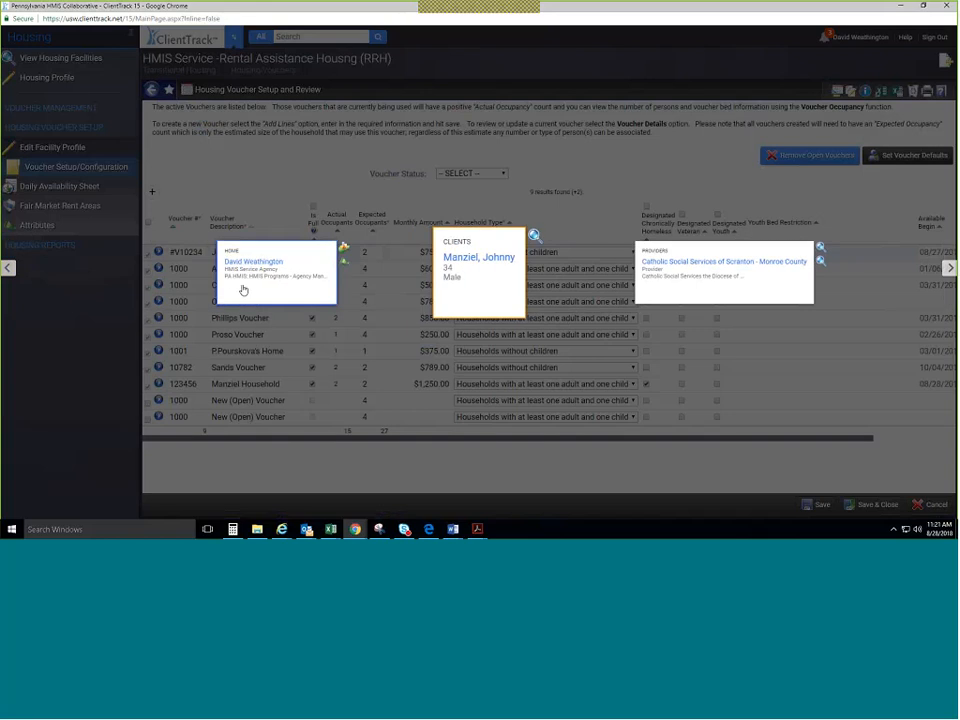
left_click(242, 290)
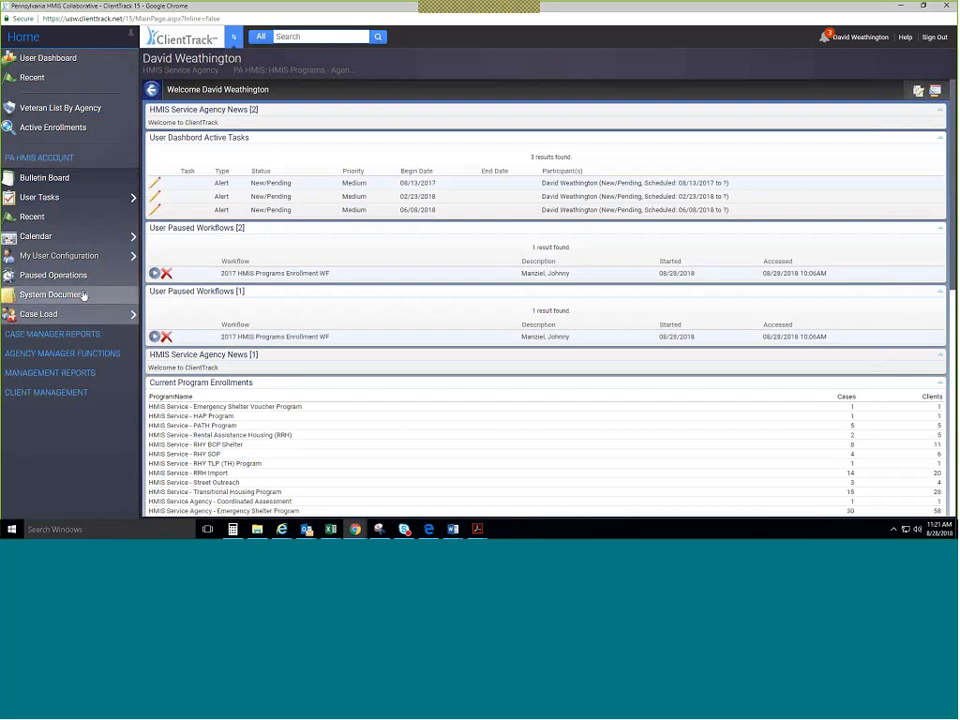
left_click(81, 295)
Filter documents to System Feature Guides and download the Housing Inventory Usage Guide PDF.
left_click(505, 142)
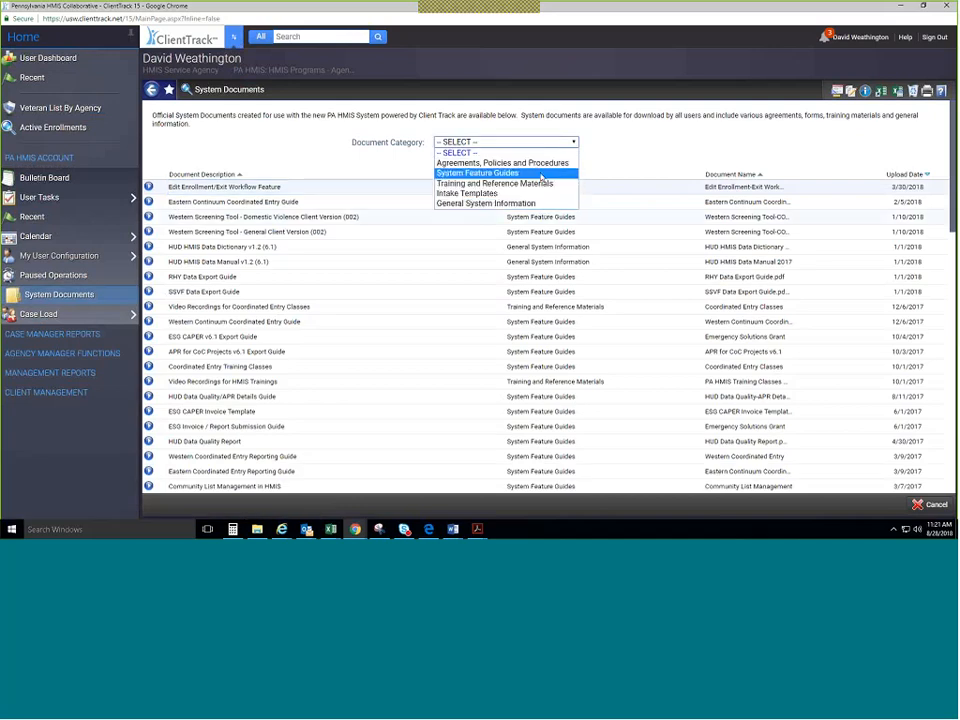
left_click(541, 175)
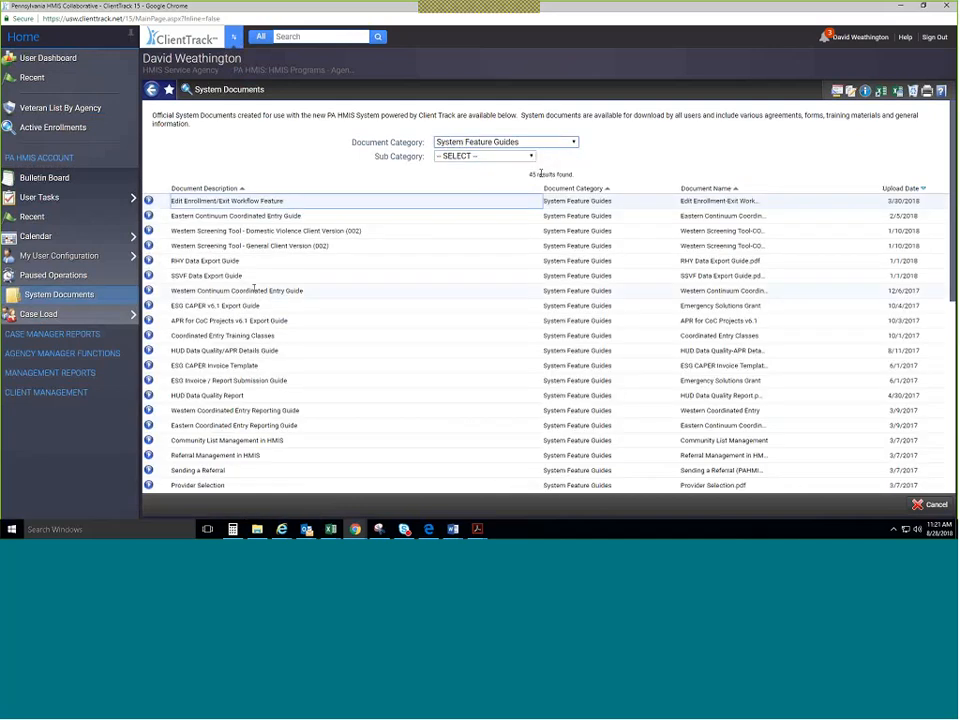
scroll(254, 288, "down", 5)
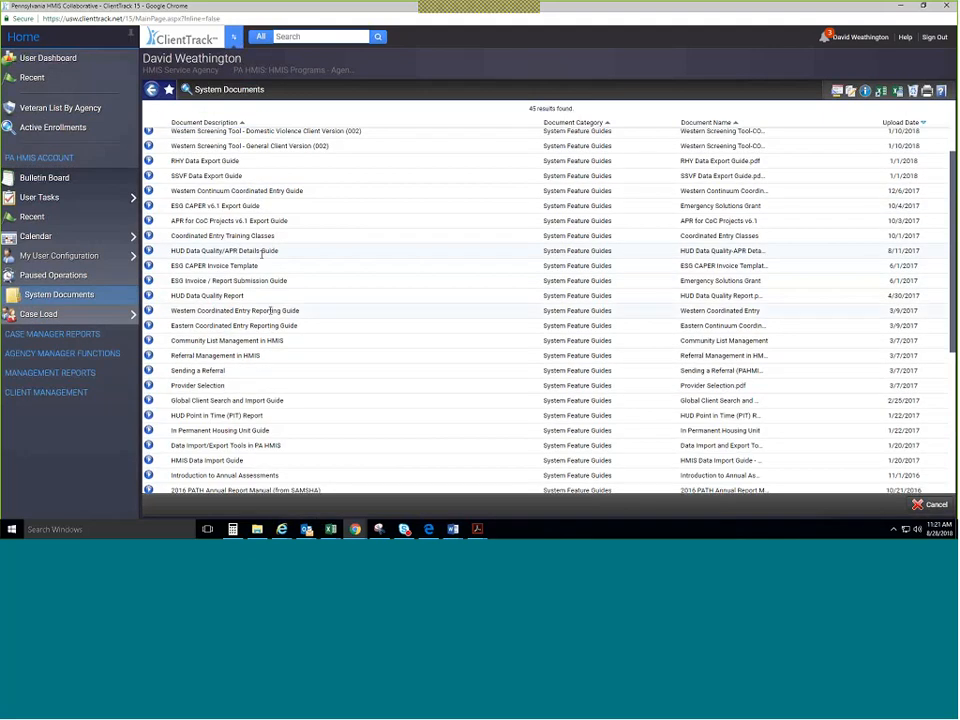
scroll(275, 292, "up", 2)
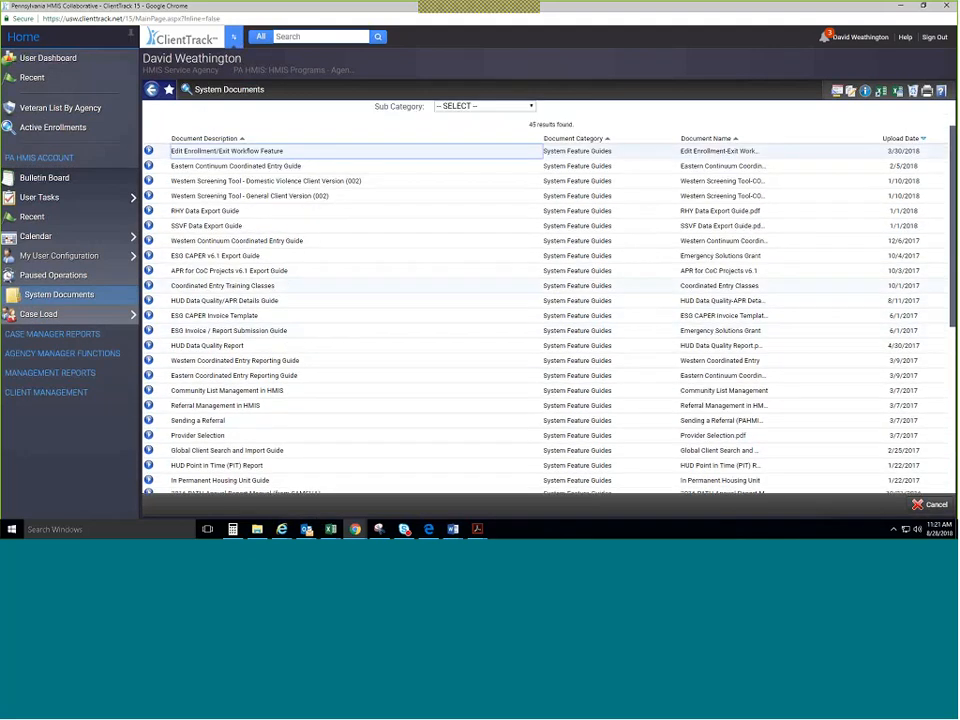
scroll(255, 270, "down", 2)
scroll(253, 272, "down", 5)
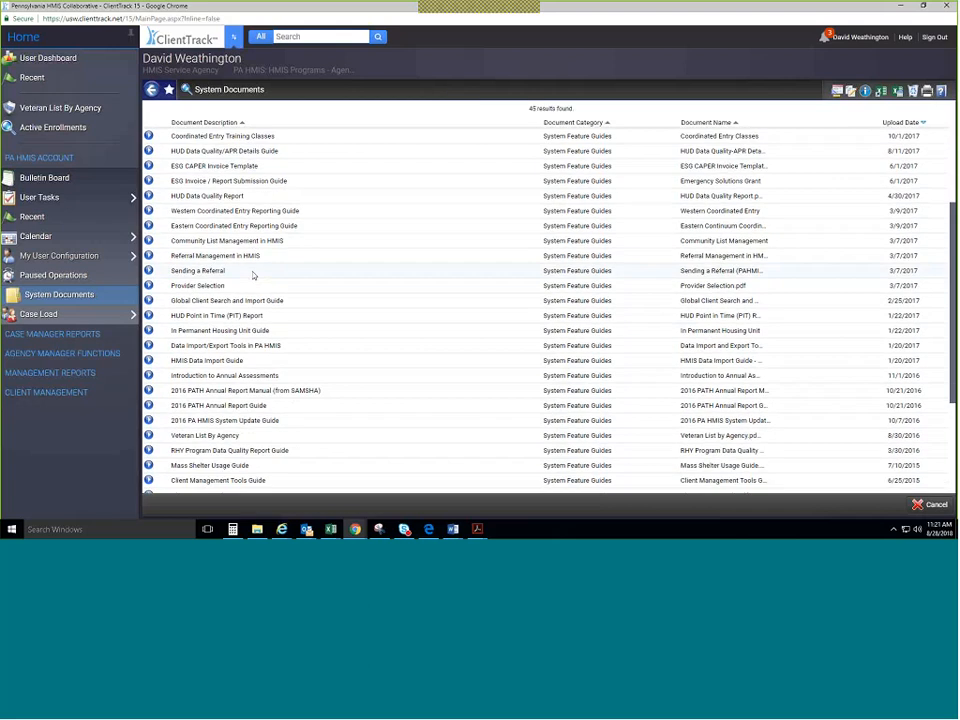
scroll(253, 277, "down", 4)
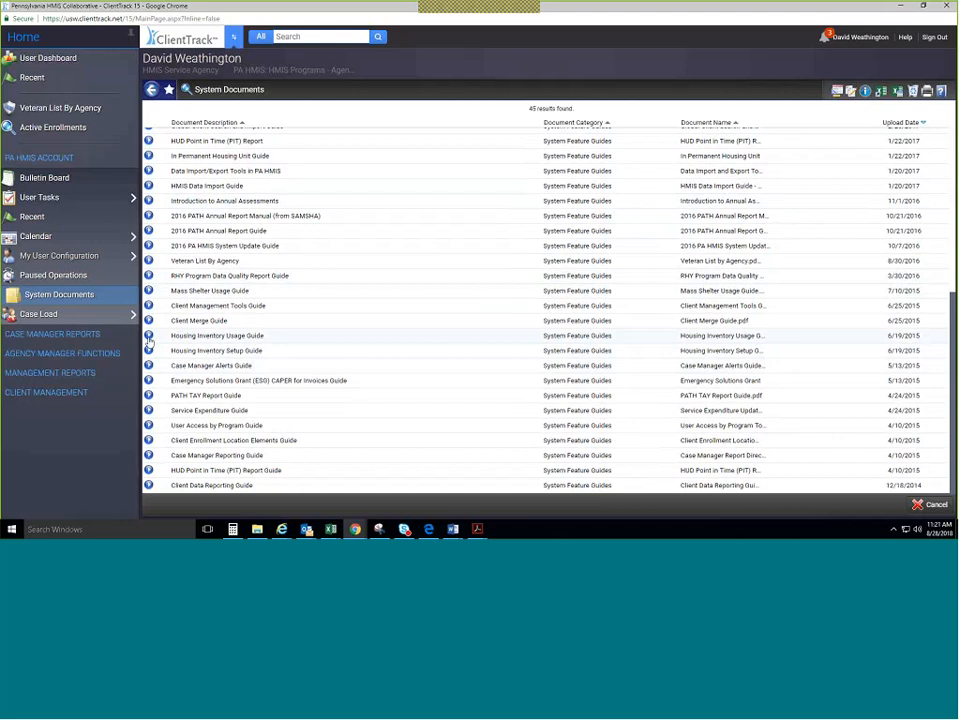
left_click(148, 337)
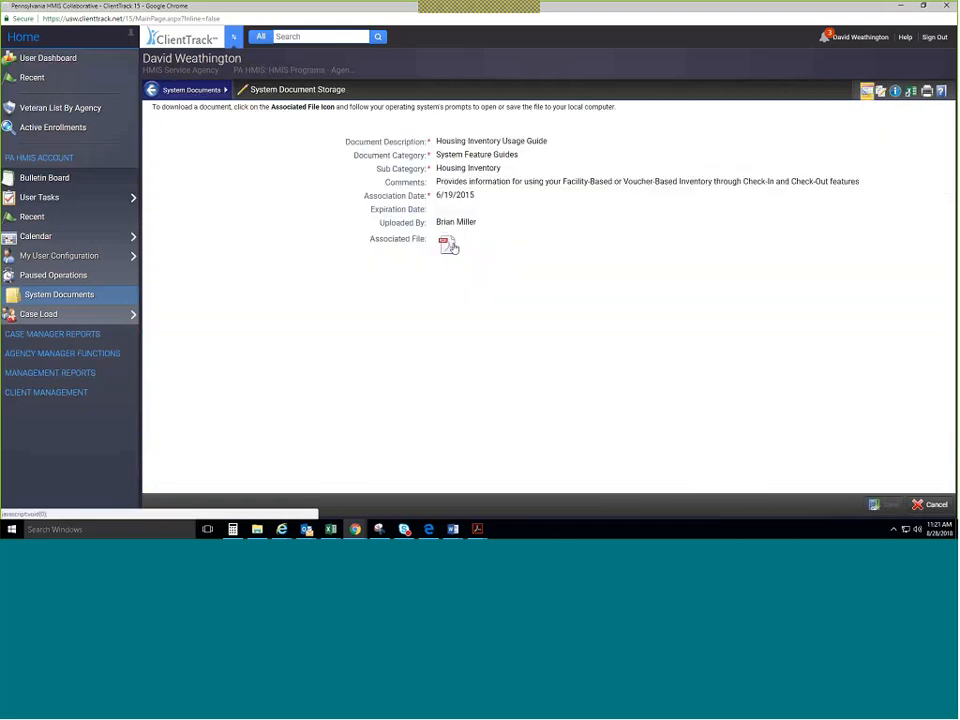
left_click(448, 246)
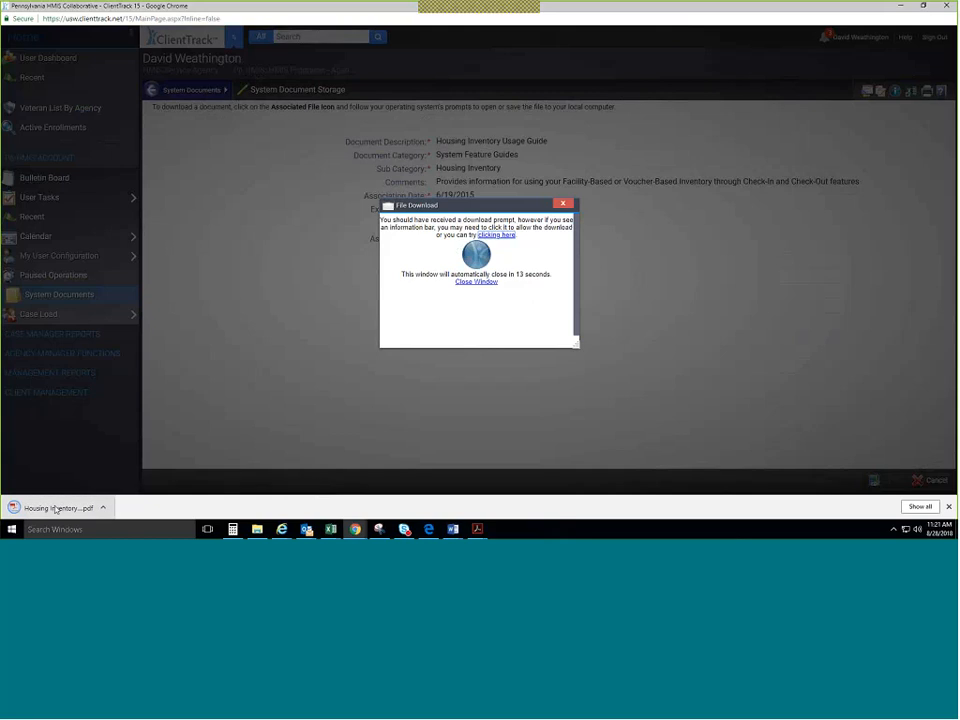
Open the downloaded Housing Inventory Usage Guide PDF and read down to the page 6 check-in review section.
left_click(86, 507)
scroll(456, 300, "down", 3)
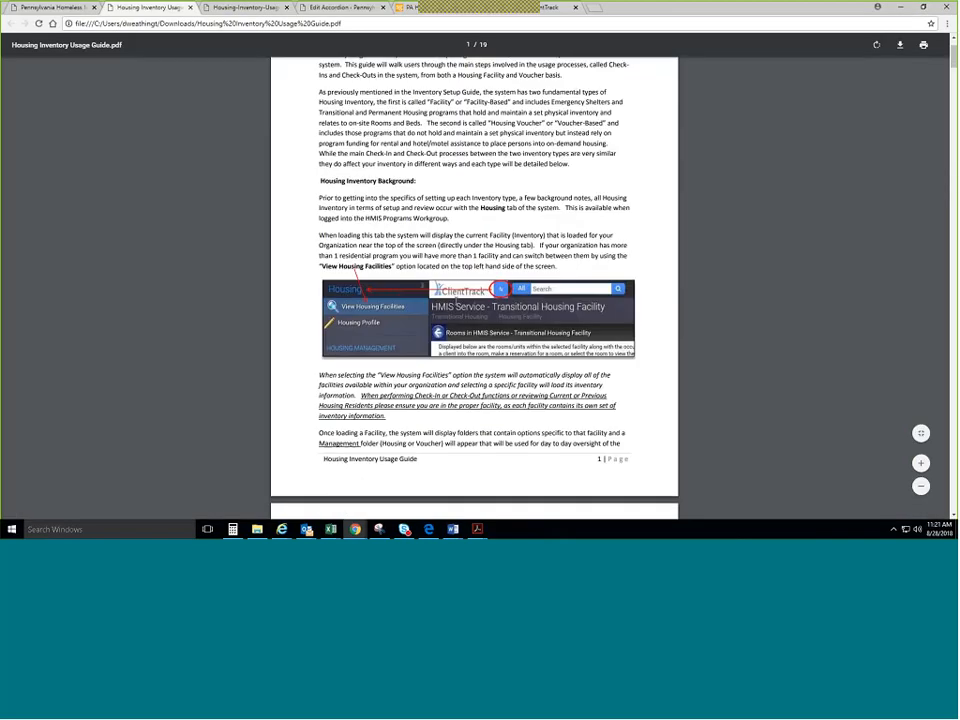
scroll(456, 300, "down", 6)
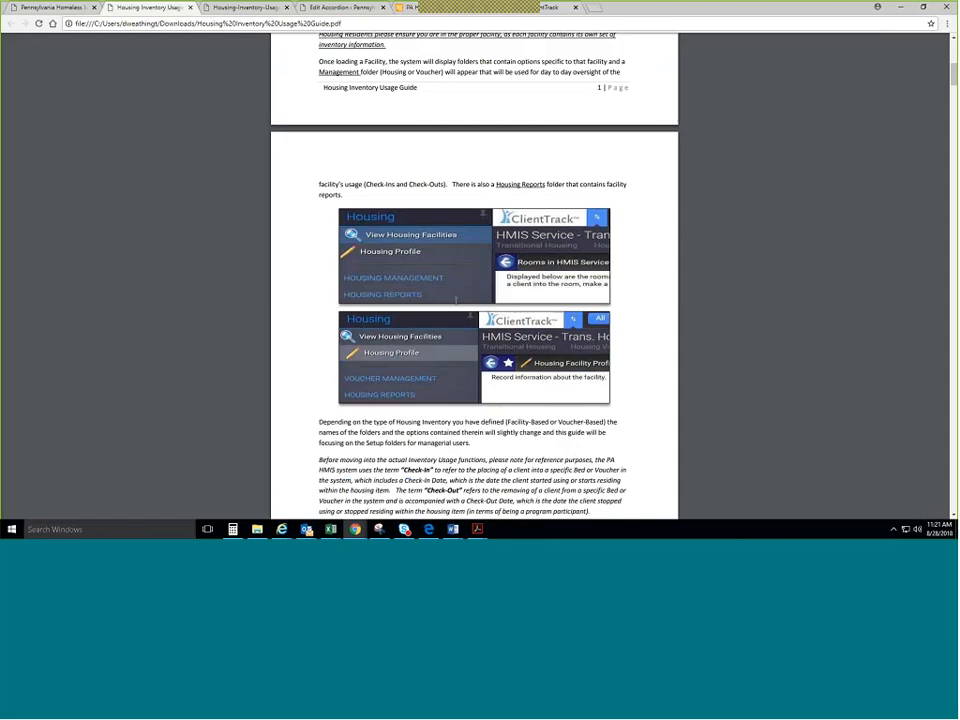
scroll(462, 352, "down", 8)
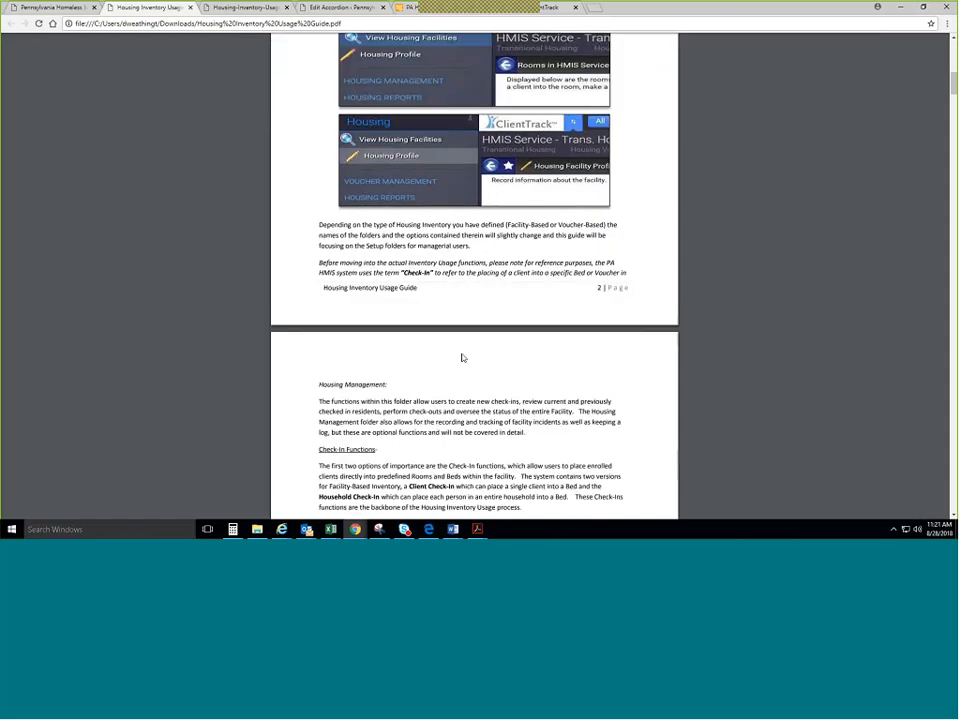
scroll(460, 350, "down", 6)
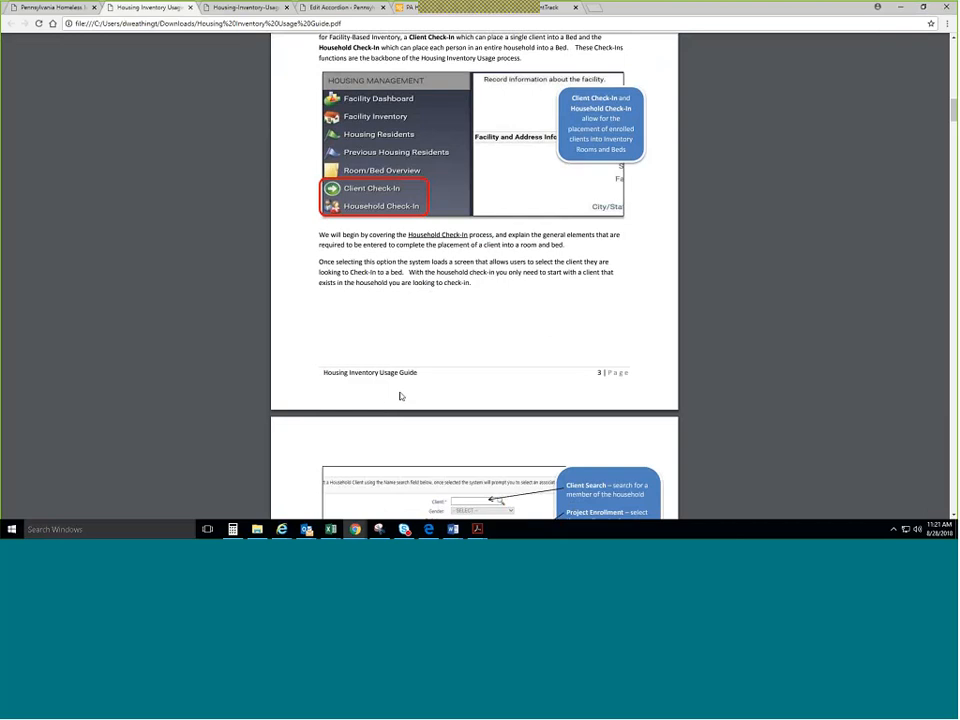
scroll(400, 396, "down", 2)
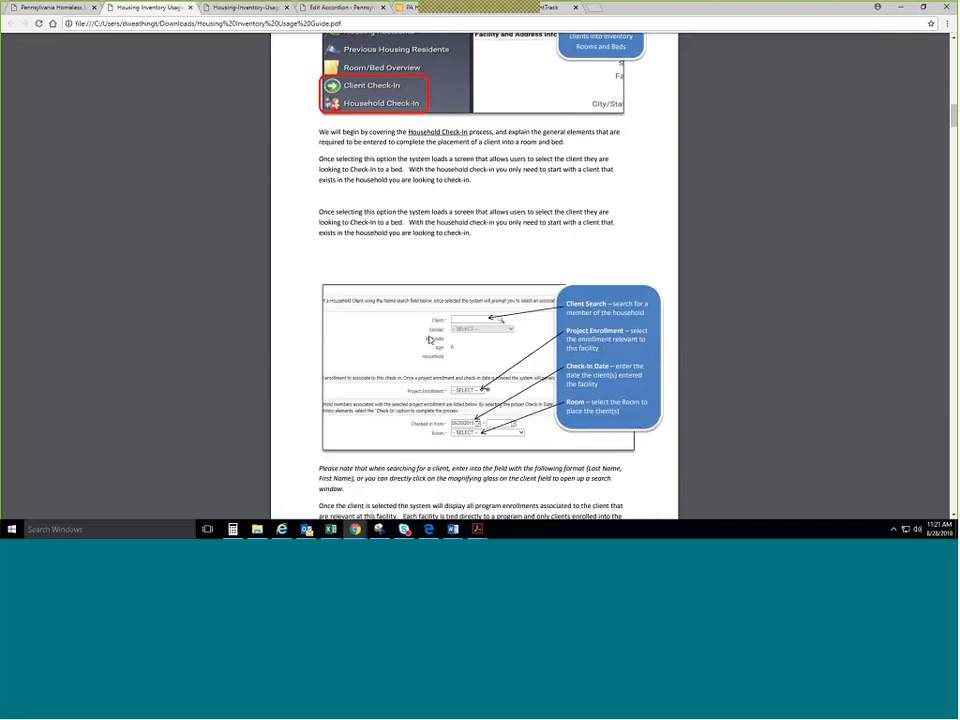
scroll(432, 340, "down", 8)
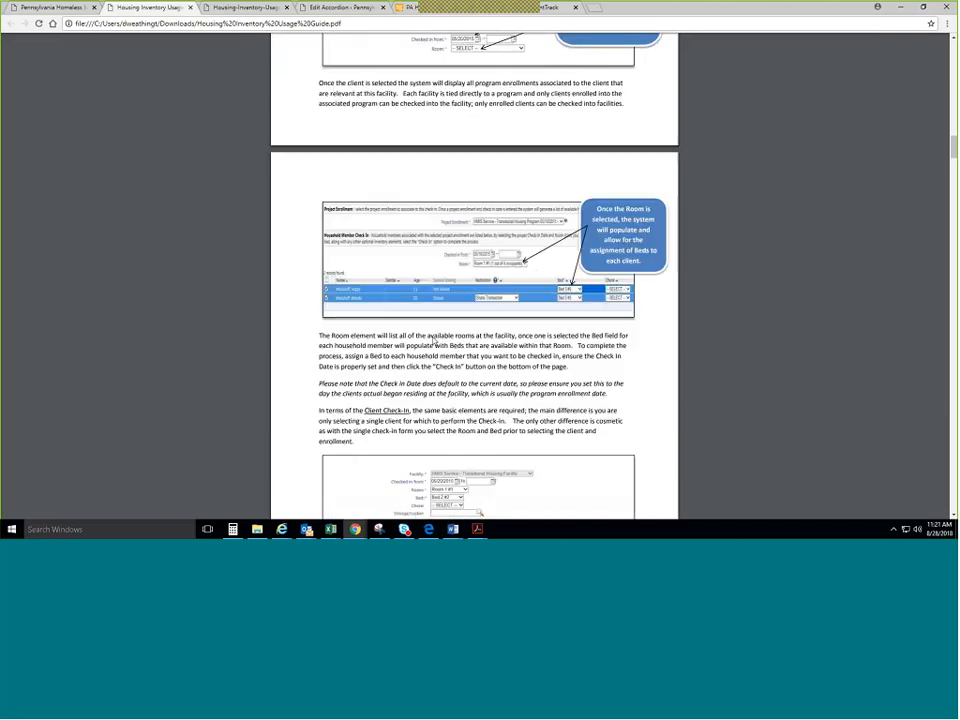
scroll(433, 341, "down", 9)
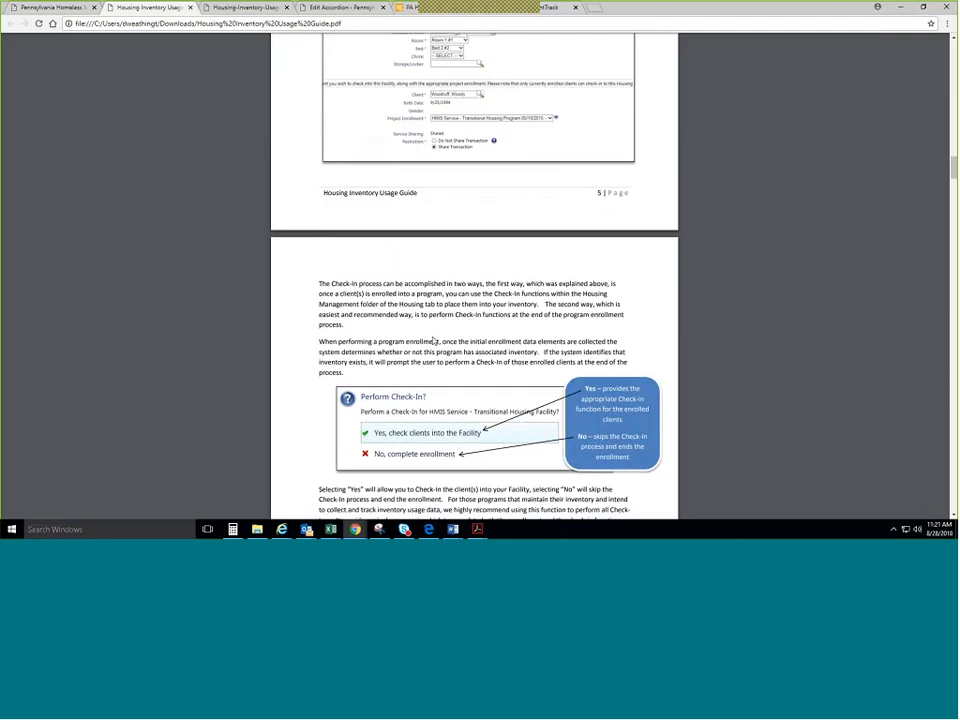
scroll(433, 341, "down", 5)
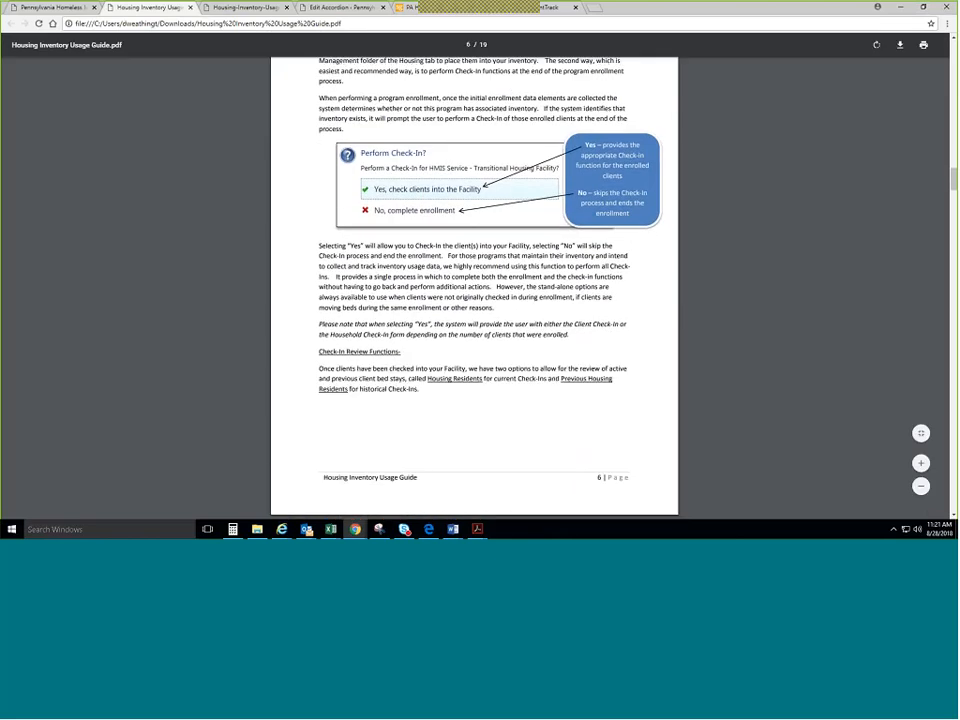